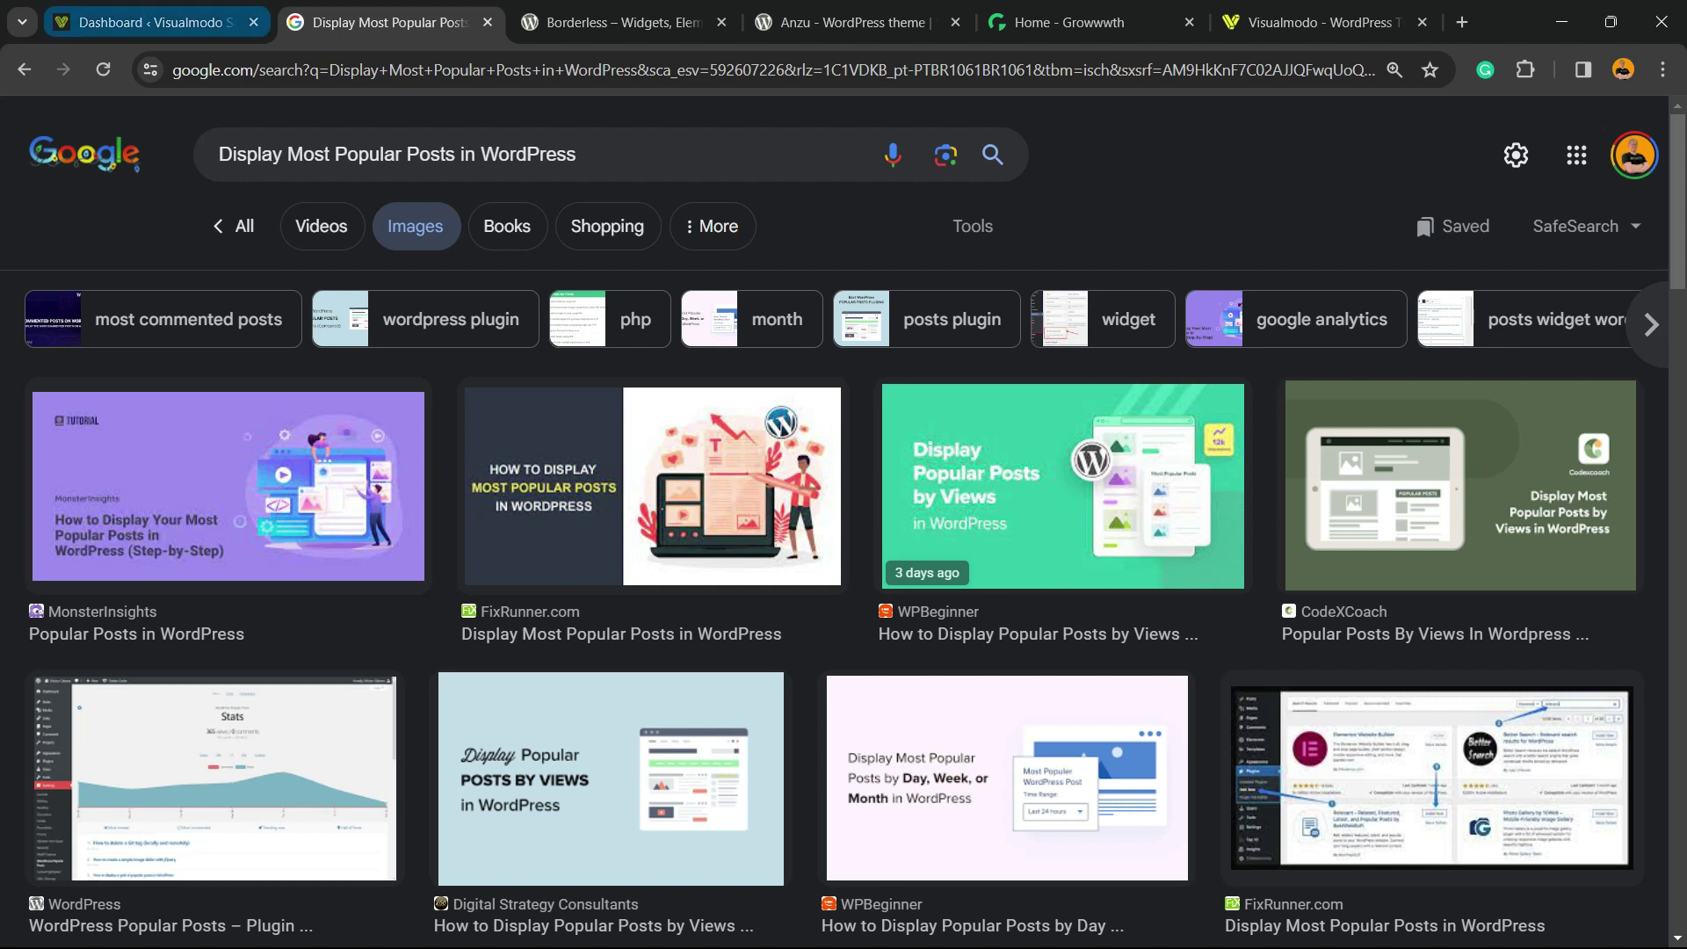
- Switch to the WordPress dashboard and search the new-plugin directory for "Popular Posts"
{"action": "left_click", "coordinate": [145, 22]}
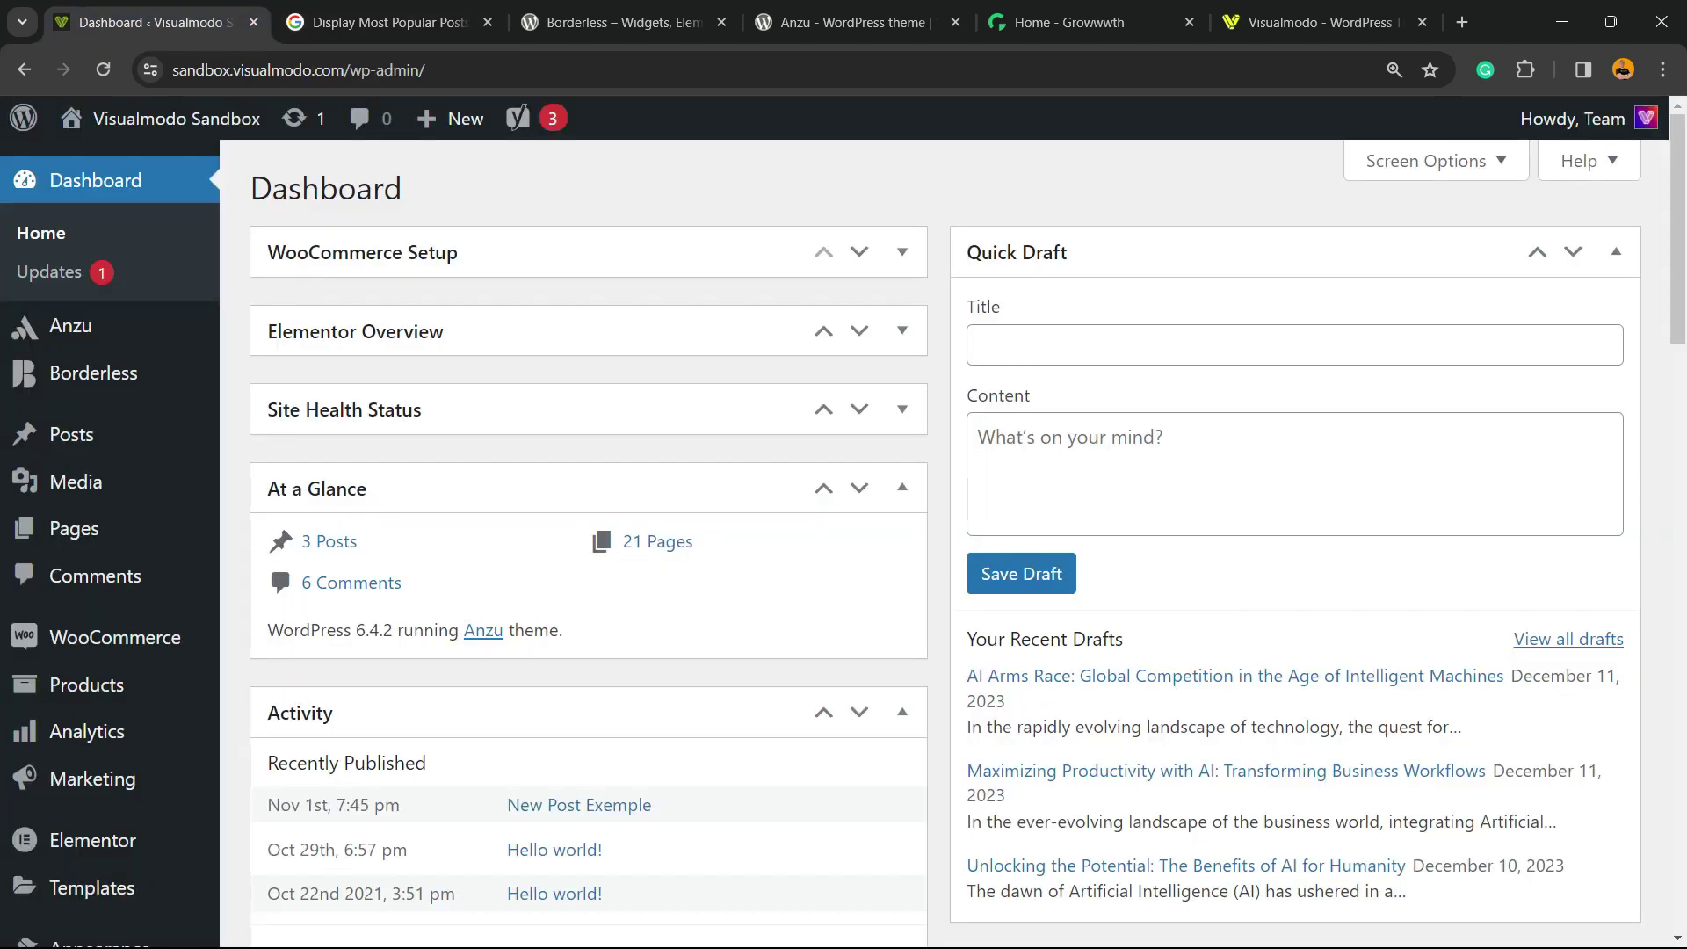
{"action": "scroll", "coordinate": [71, 434], "scroll_direction": "down", "scroll_amount": 2}
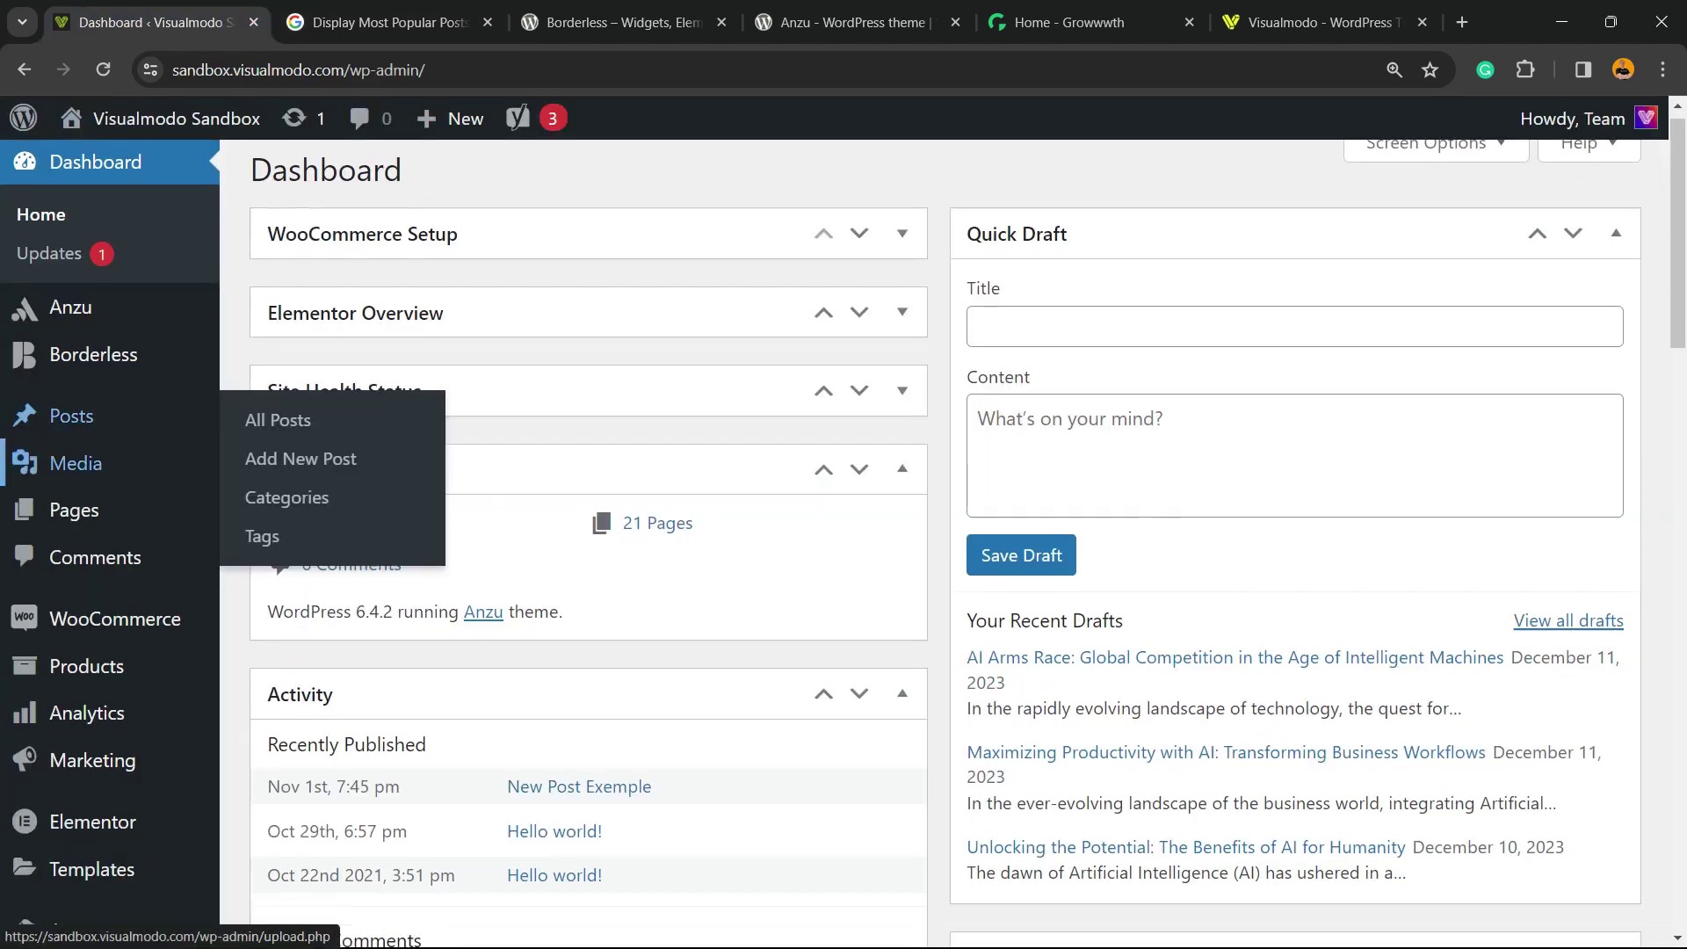
{"action": "mouse_move", "coordinate": [79, 777]}
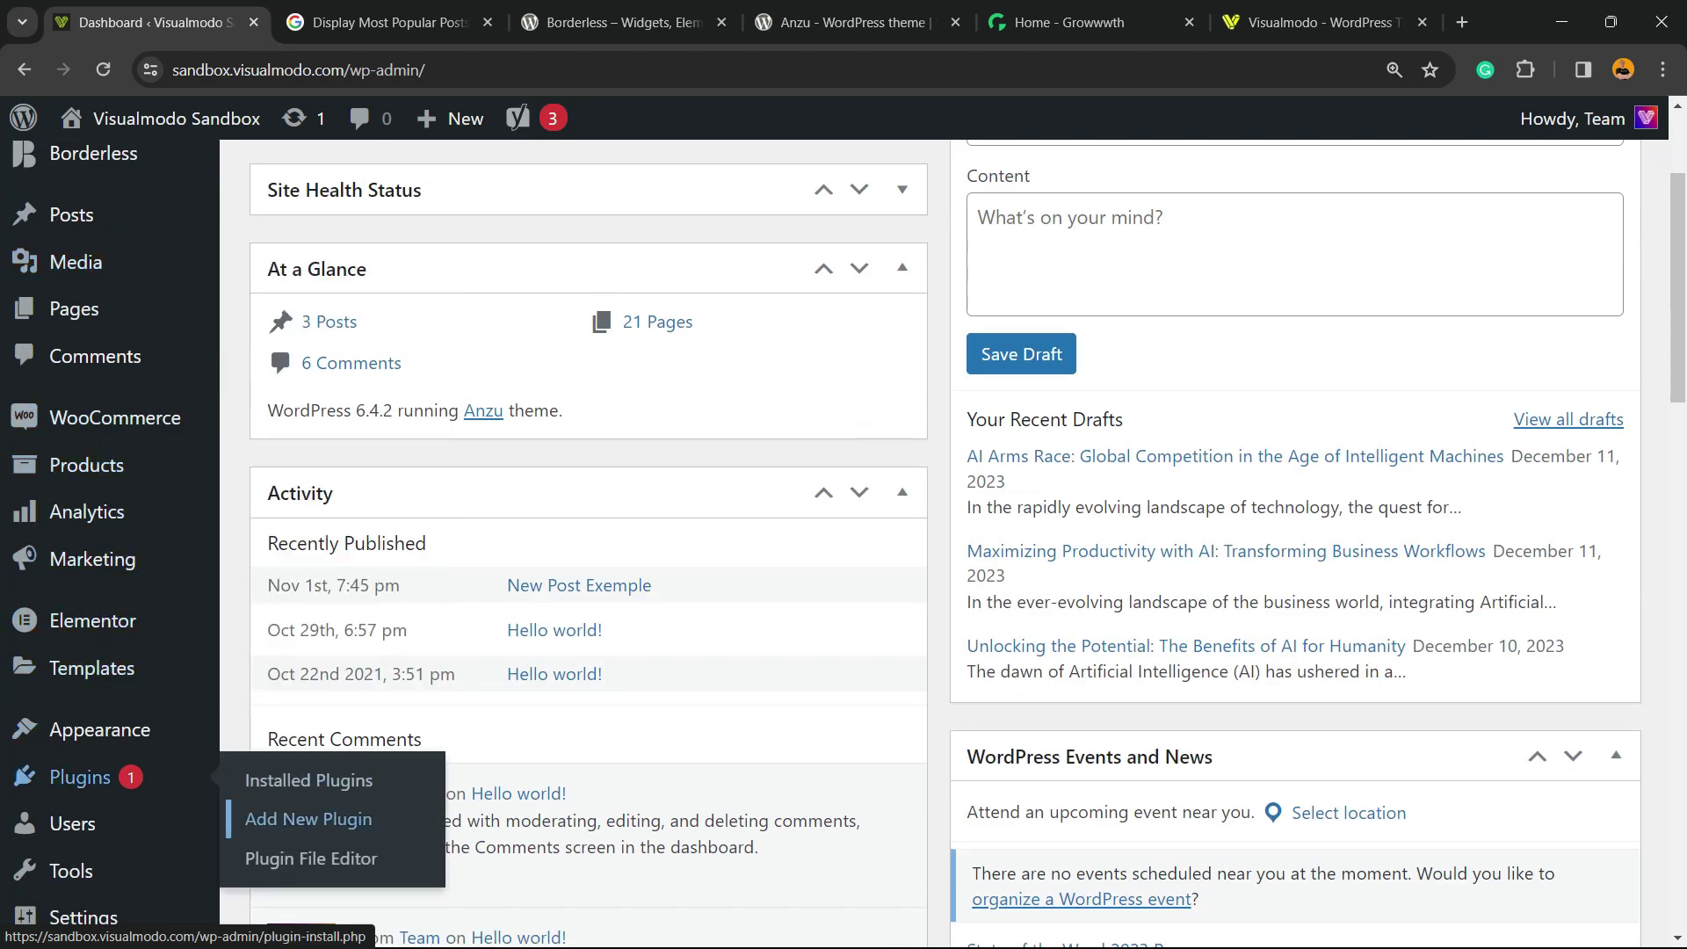
{"action": "left_click", "coordinate": [308, 819]}
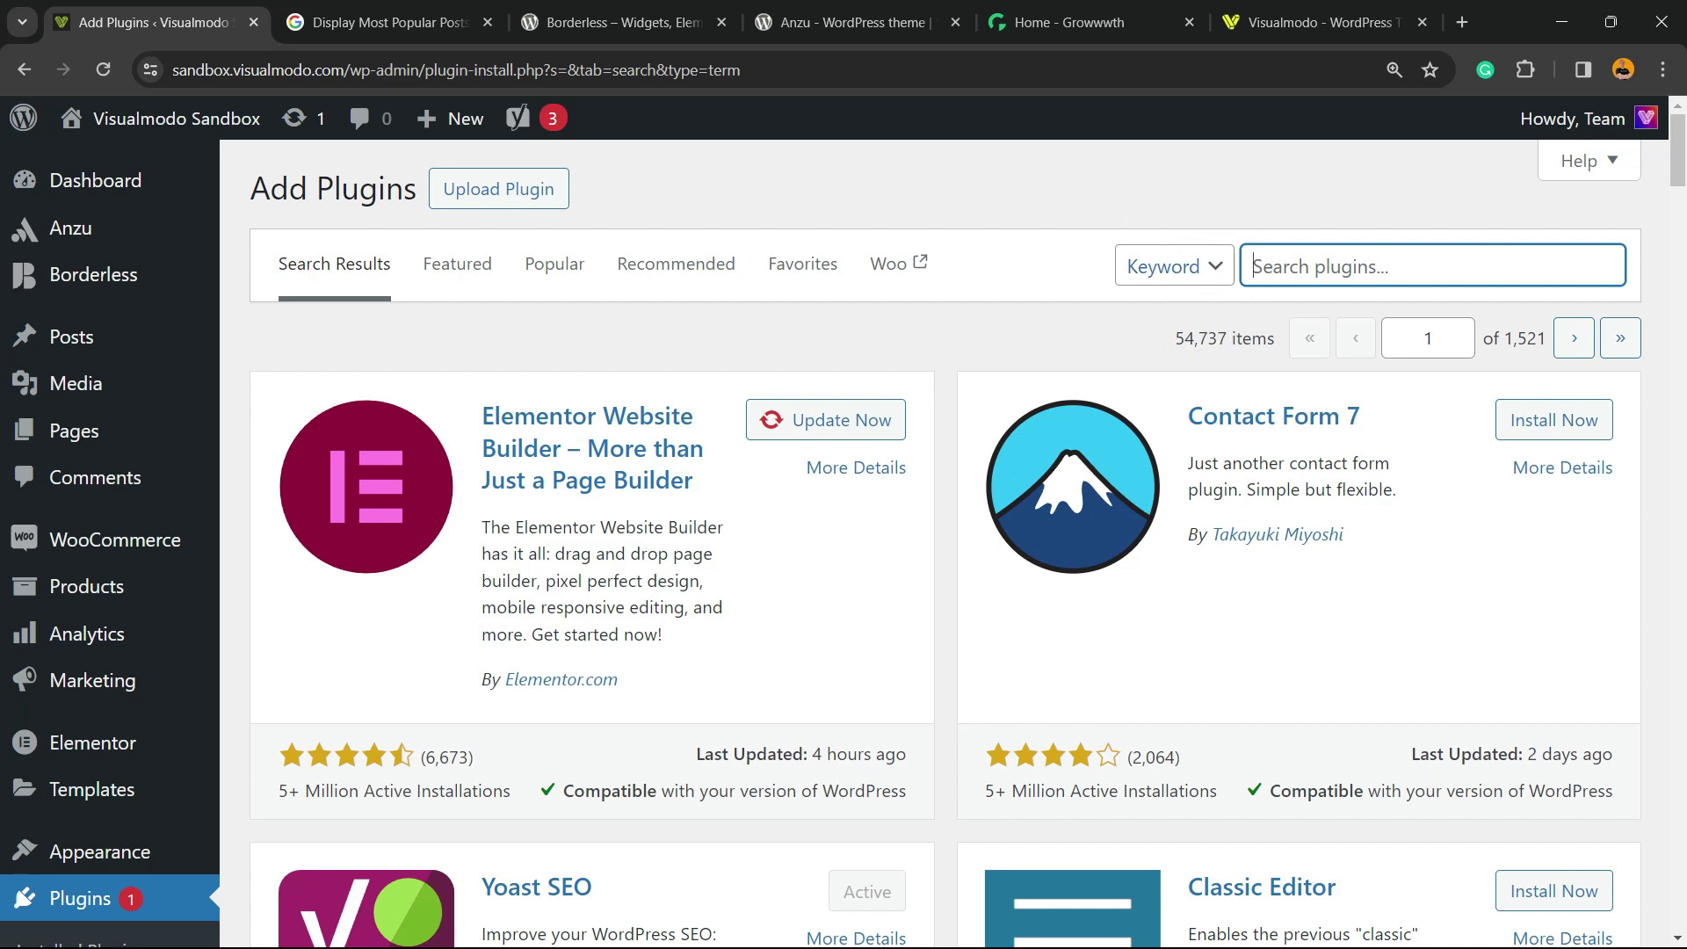
{"action": "type", "text": "Popular Posts"}
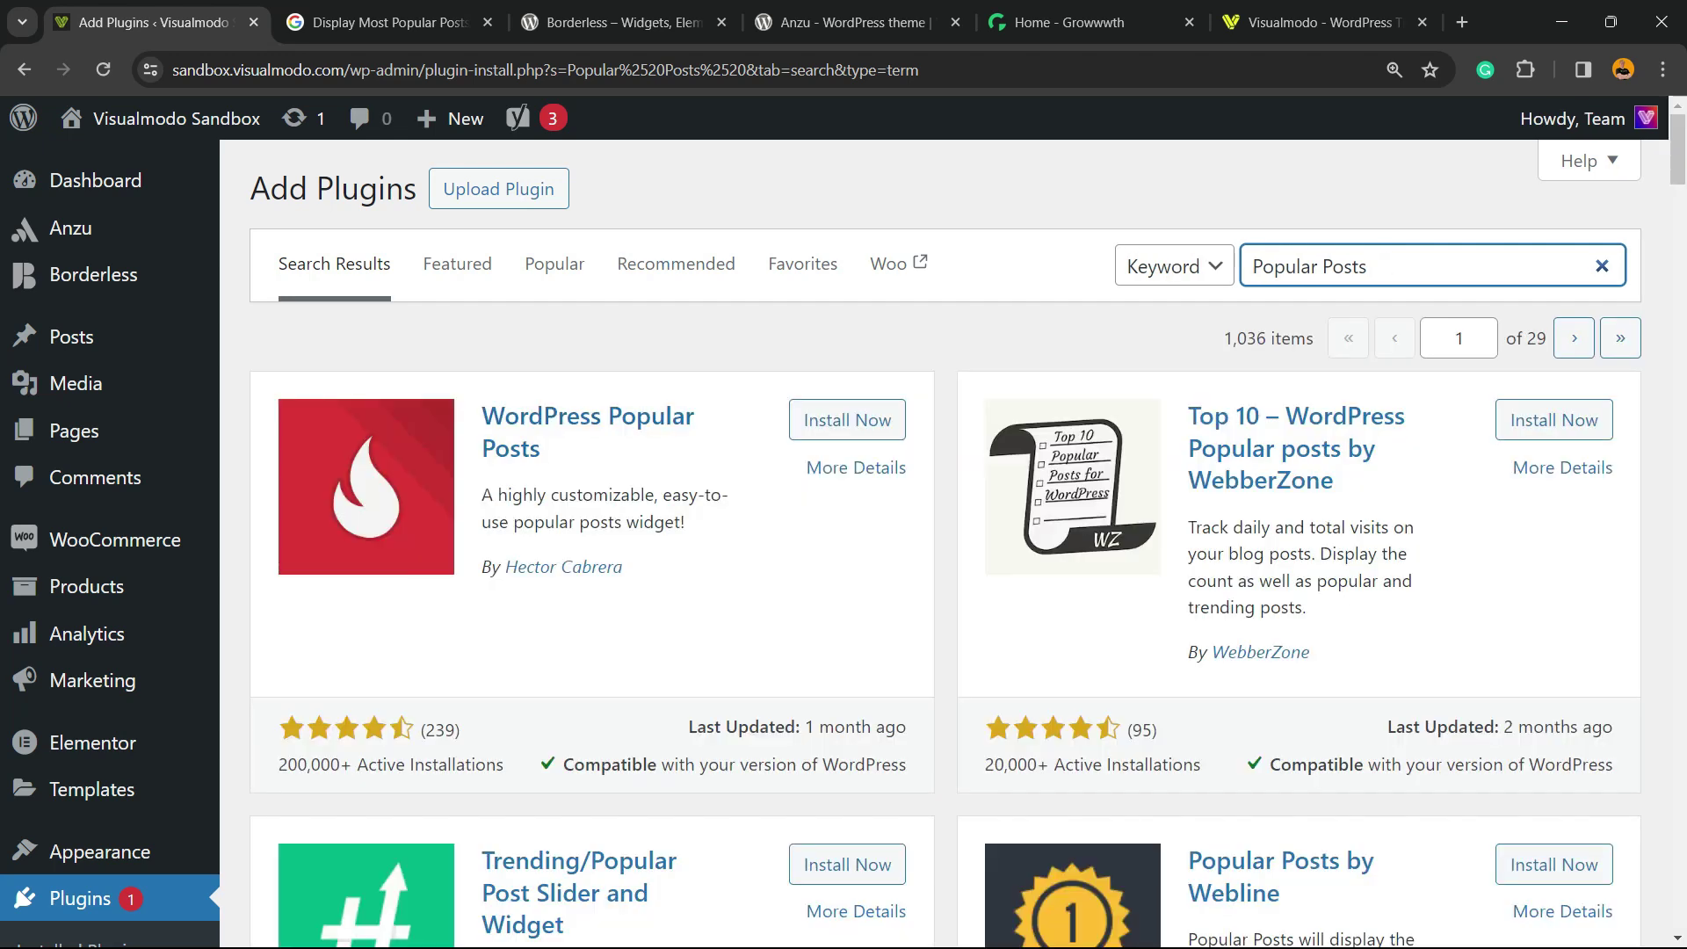
- Install and activate the WordPress Popular Posts plugin
{"action": "left_click", "coordinate": [847, 420]}
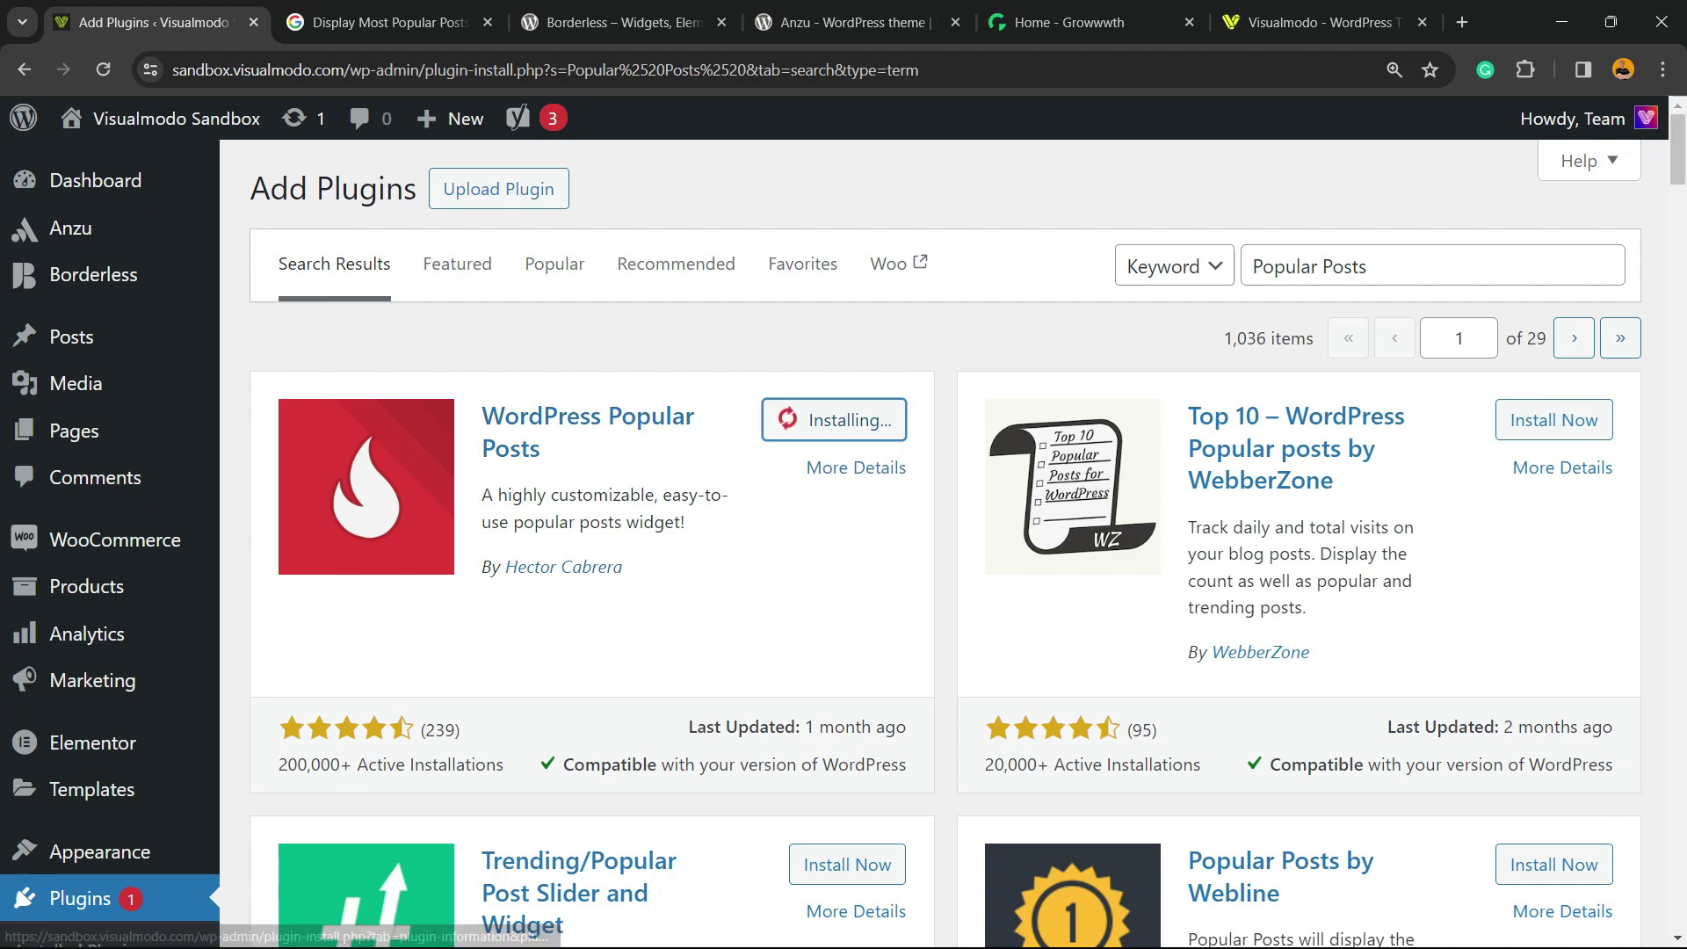
{"action": "left_click_drag", "start_coordinate": [624, 567], "coordinate": [665, 522]}
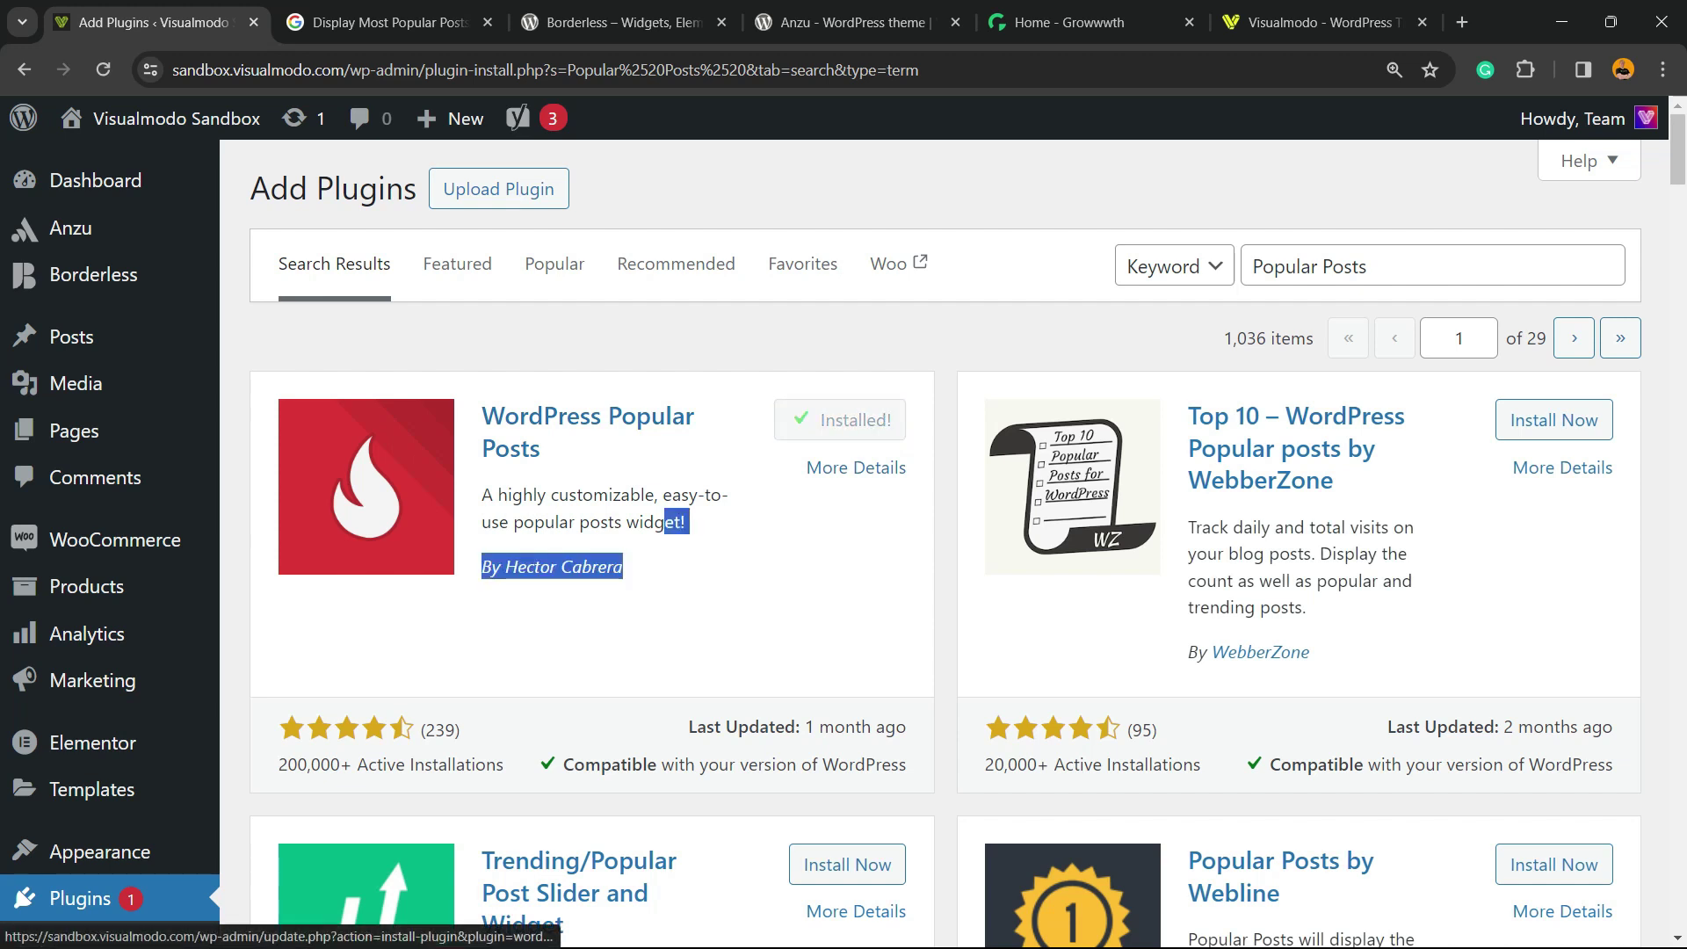
{"action": "left_click", "coordinate": [860, 420]}
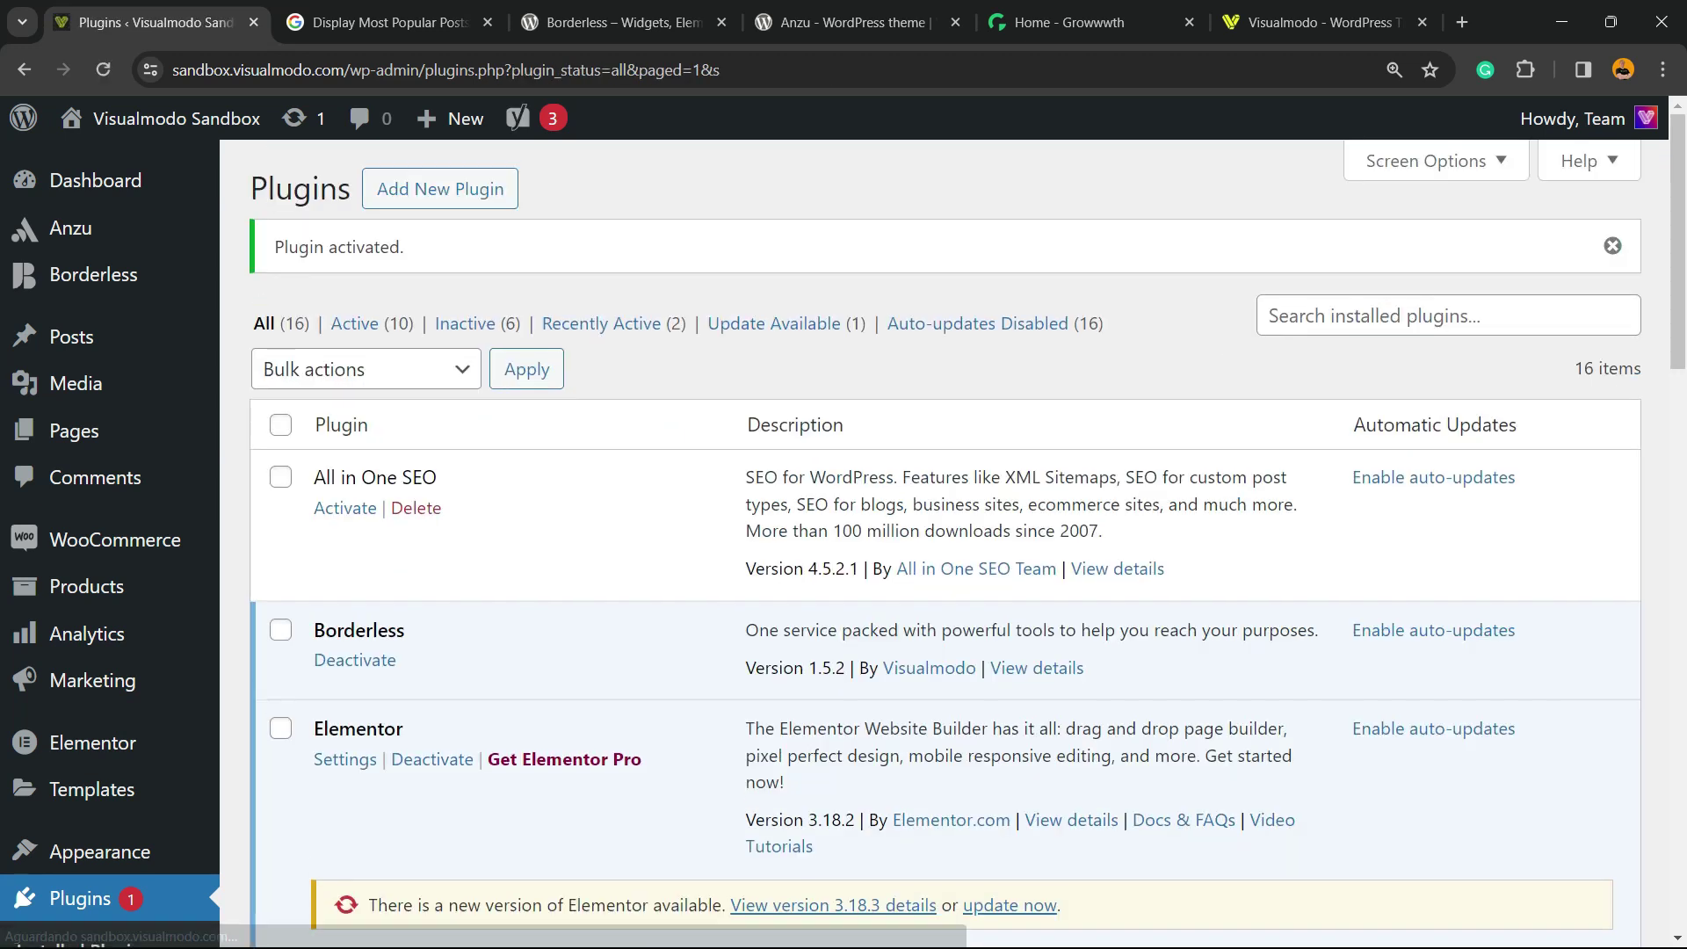
- Find WordPress Popular Posts among the installed plugins and open its settings
{"action": "scroll", "coordinate": [945, 544], "scroll_direction": "down", "scroll_amount": 3}
{"action": "scroll", "coordinate": [945, 545], "scroll_direction": "down", "scroll_amount": 6}
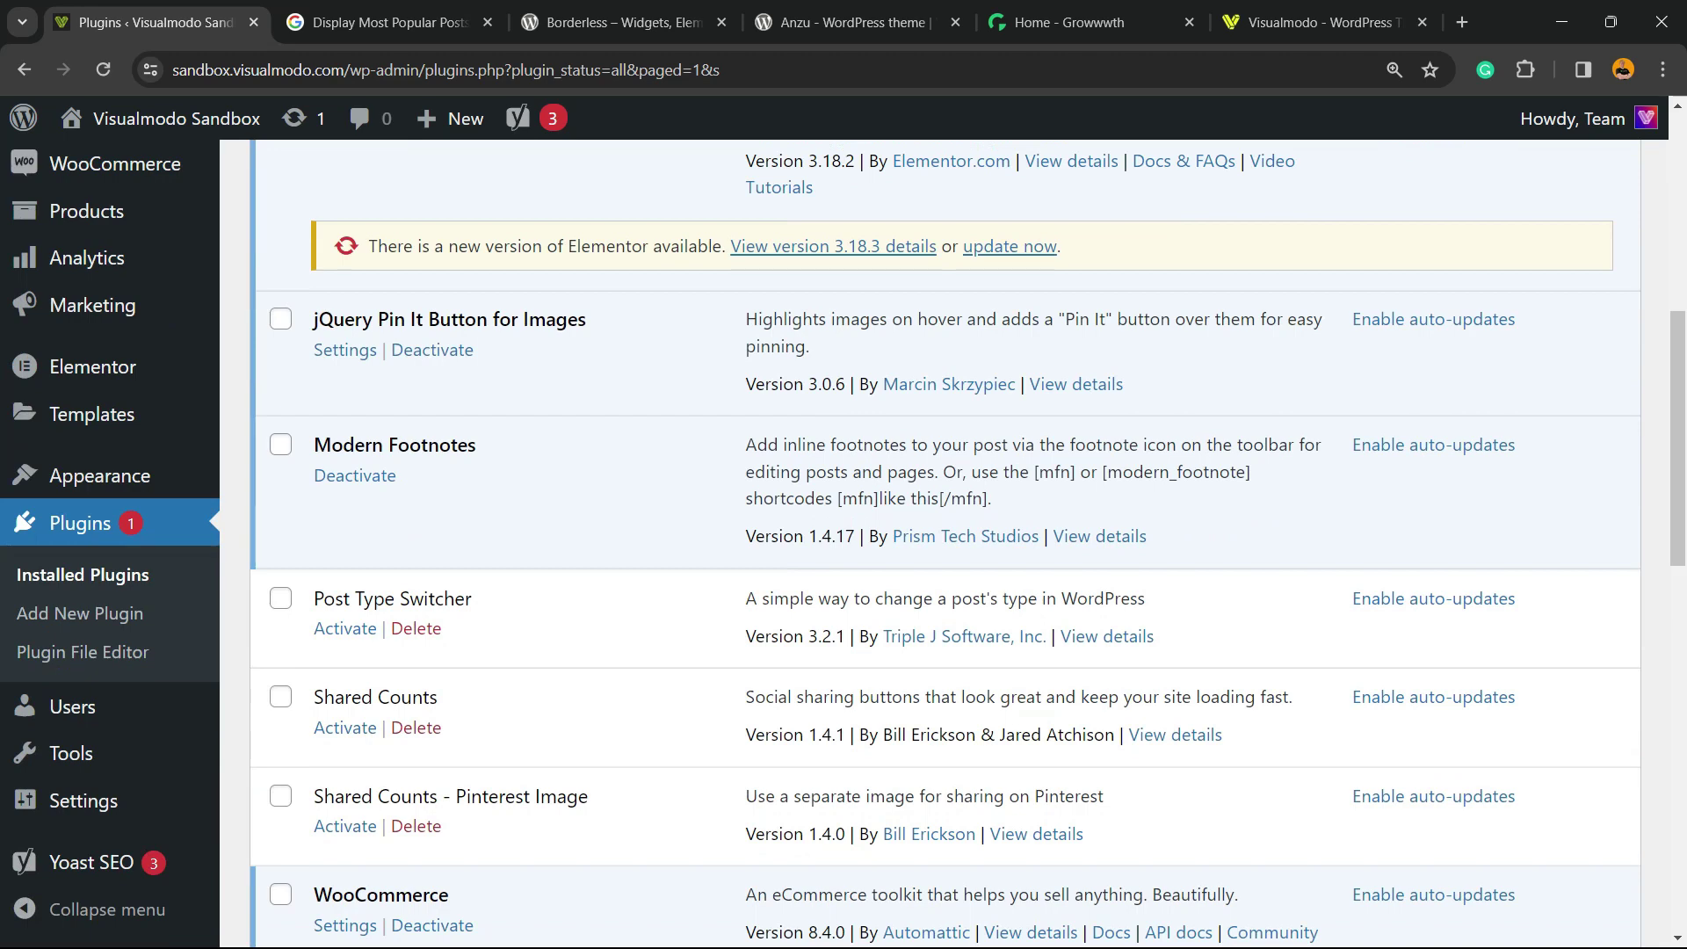
{"action": "scroll", "coordinate": [944, 545], "scroll_direction": "down", "scroll_amount": 6}
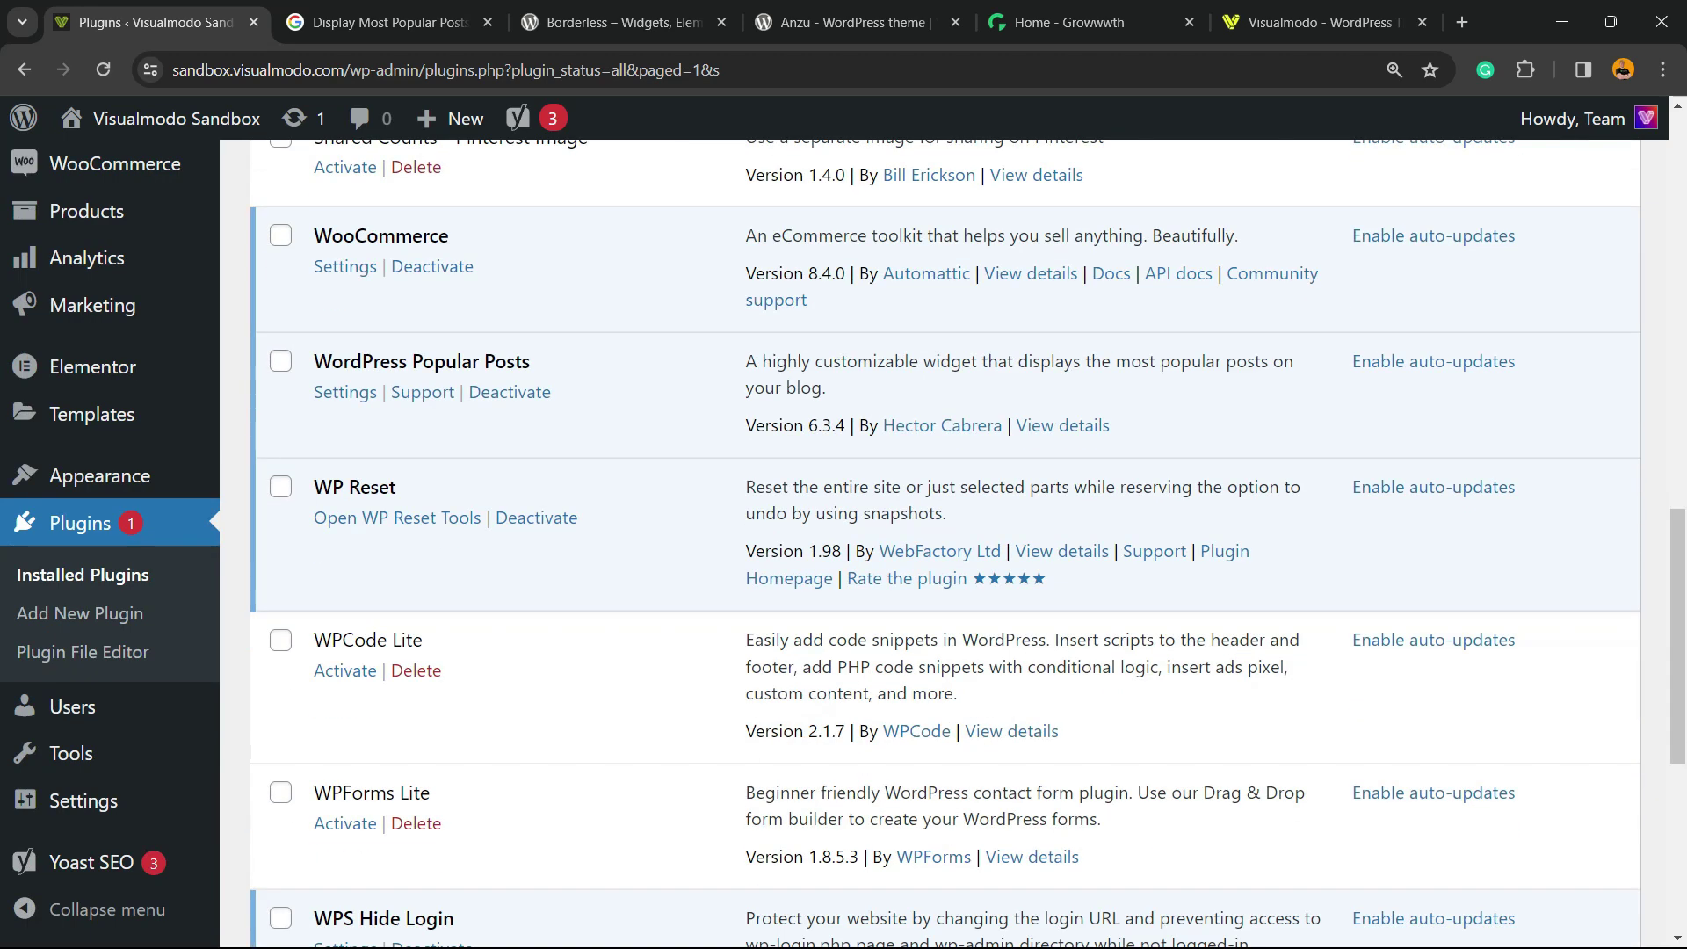
{"action": "scroll", "coordinate": [945, 545], "scroll_direction": "down", "scroll_amount": 2}
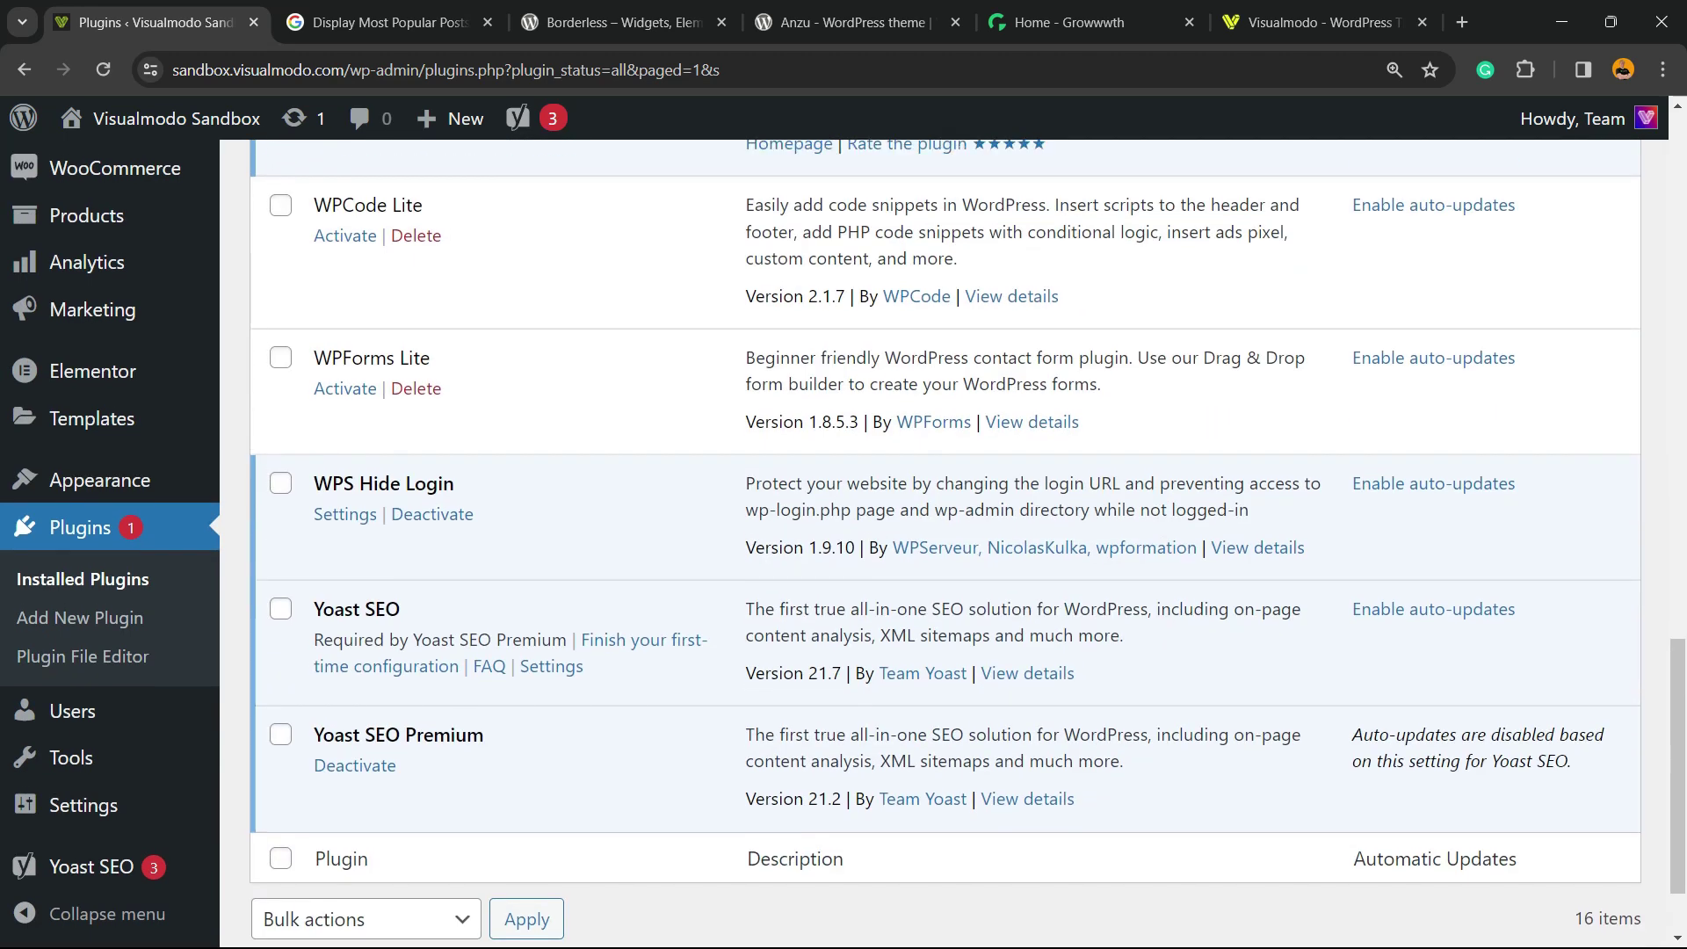
{"action": "scroll", "coordinate": [944, 545], "scroll_direction": "up", "scroll_amount": 6}
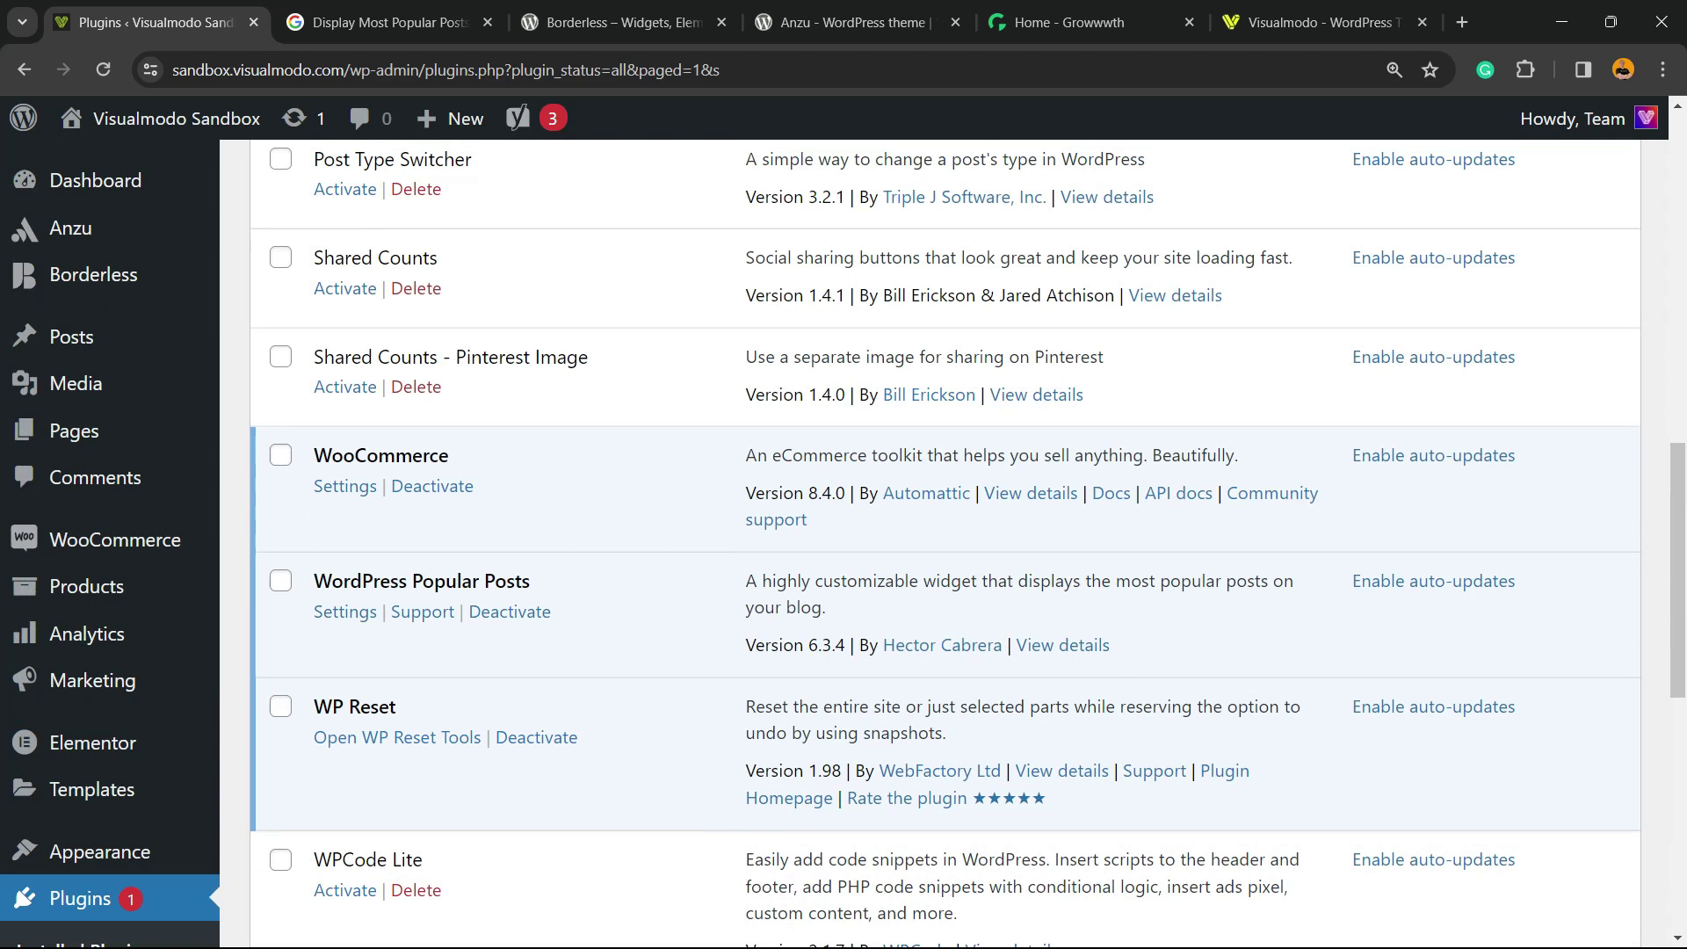
{"action": "left_click", "coordinate": [344, 612]}
- Examine the plugin's Stats page, including the views and comments chart and the most viewed list
{"action": "scroll", "coordinate": [344, 611], "scroll_direction": "down", "scroll_amount": 2}
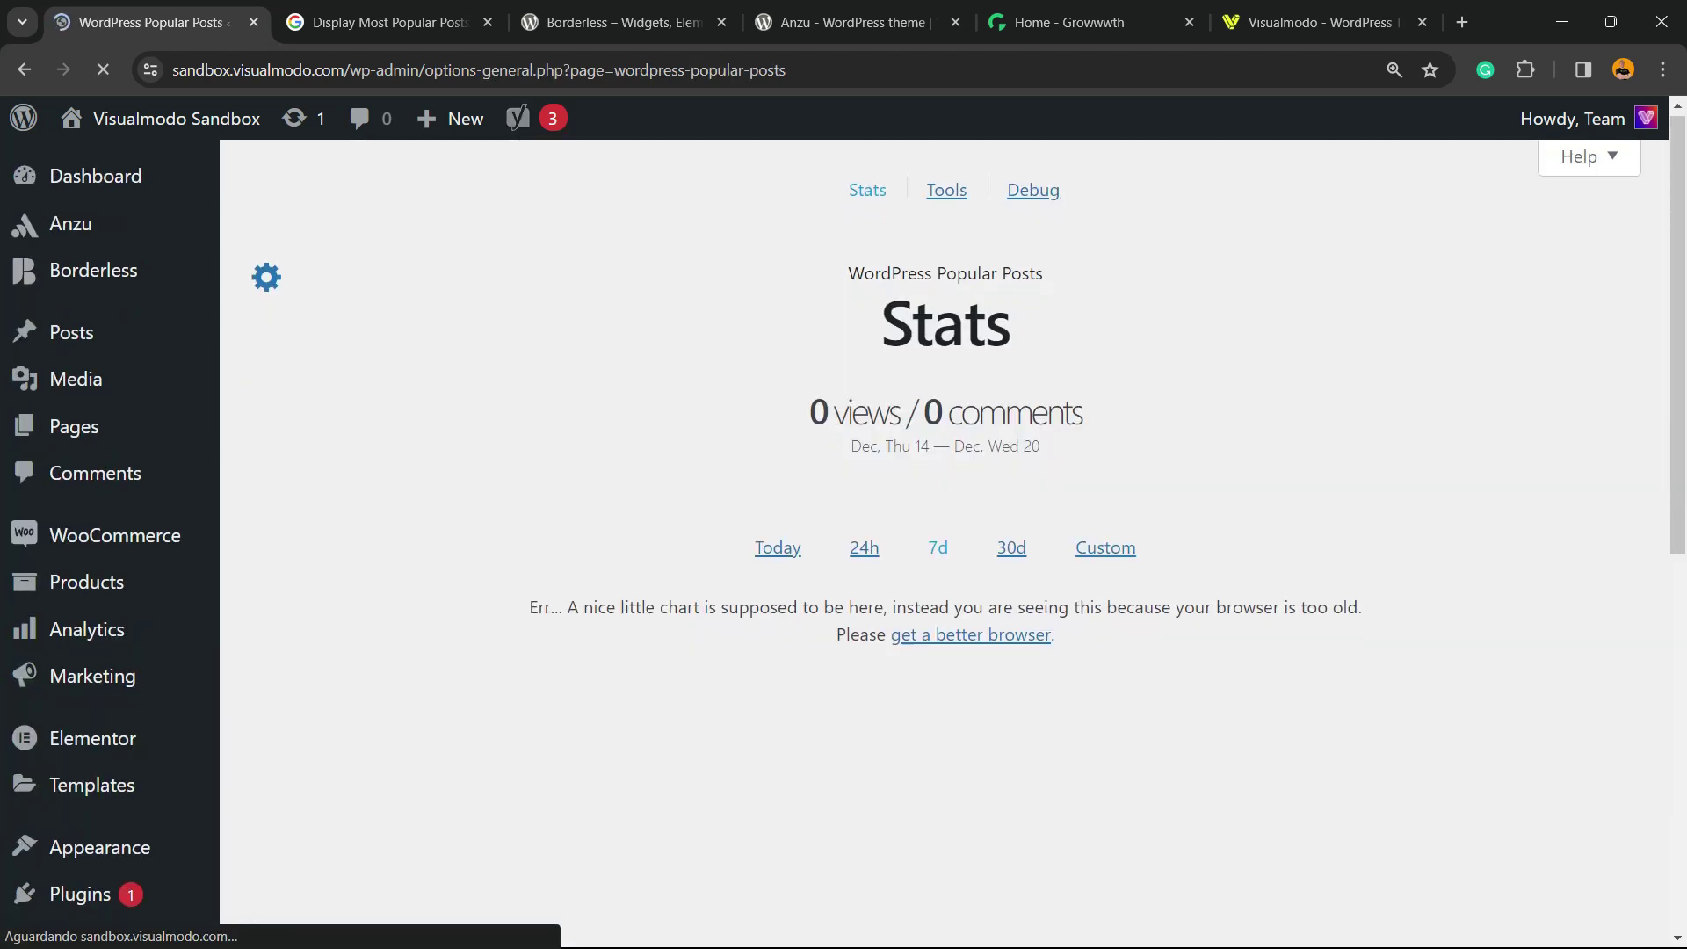
{"action": "scroll", "coordinate": [945, 545], "scroll_direction": "down", "scroll_amount": 7}
{"action": "scroll", "coordinate": [944, 544], "scroll_direction": "up", "scroll_amount": 7}
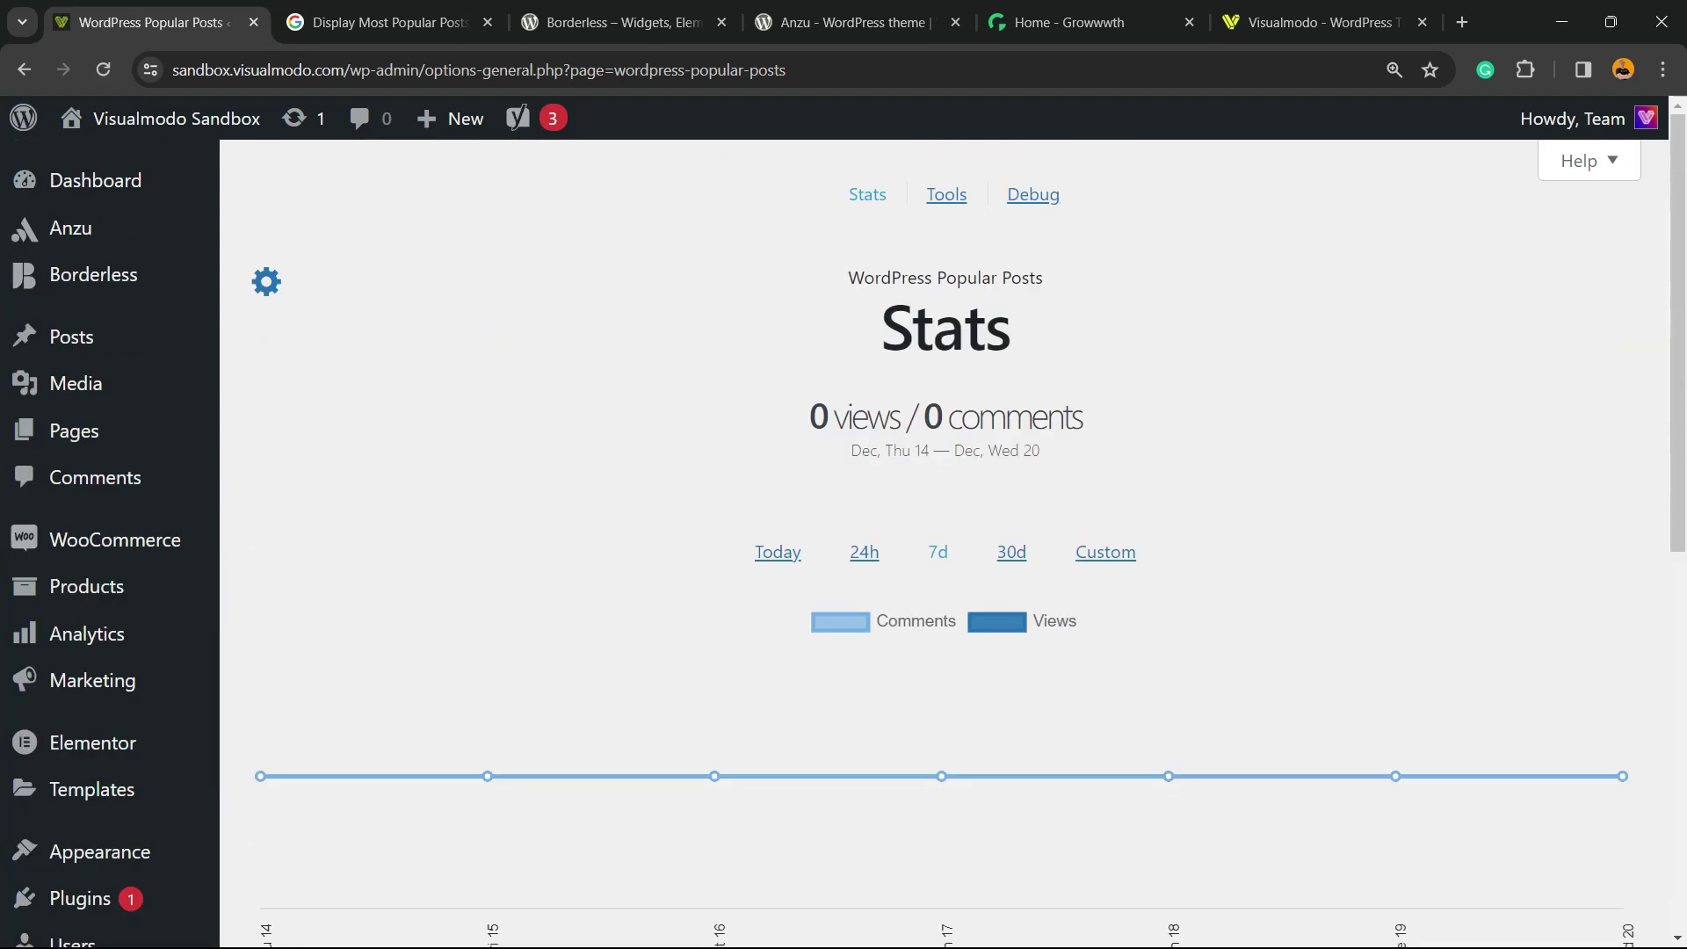
{"action": "scroll", "coordinate": [945, 545], "scroll_direction": "down", "scroll_amount": 7}
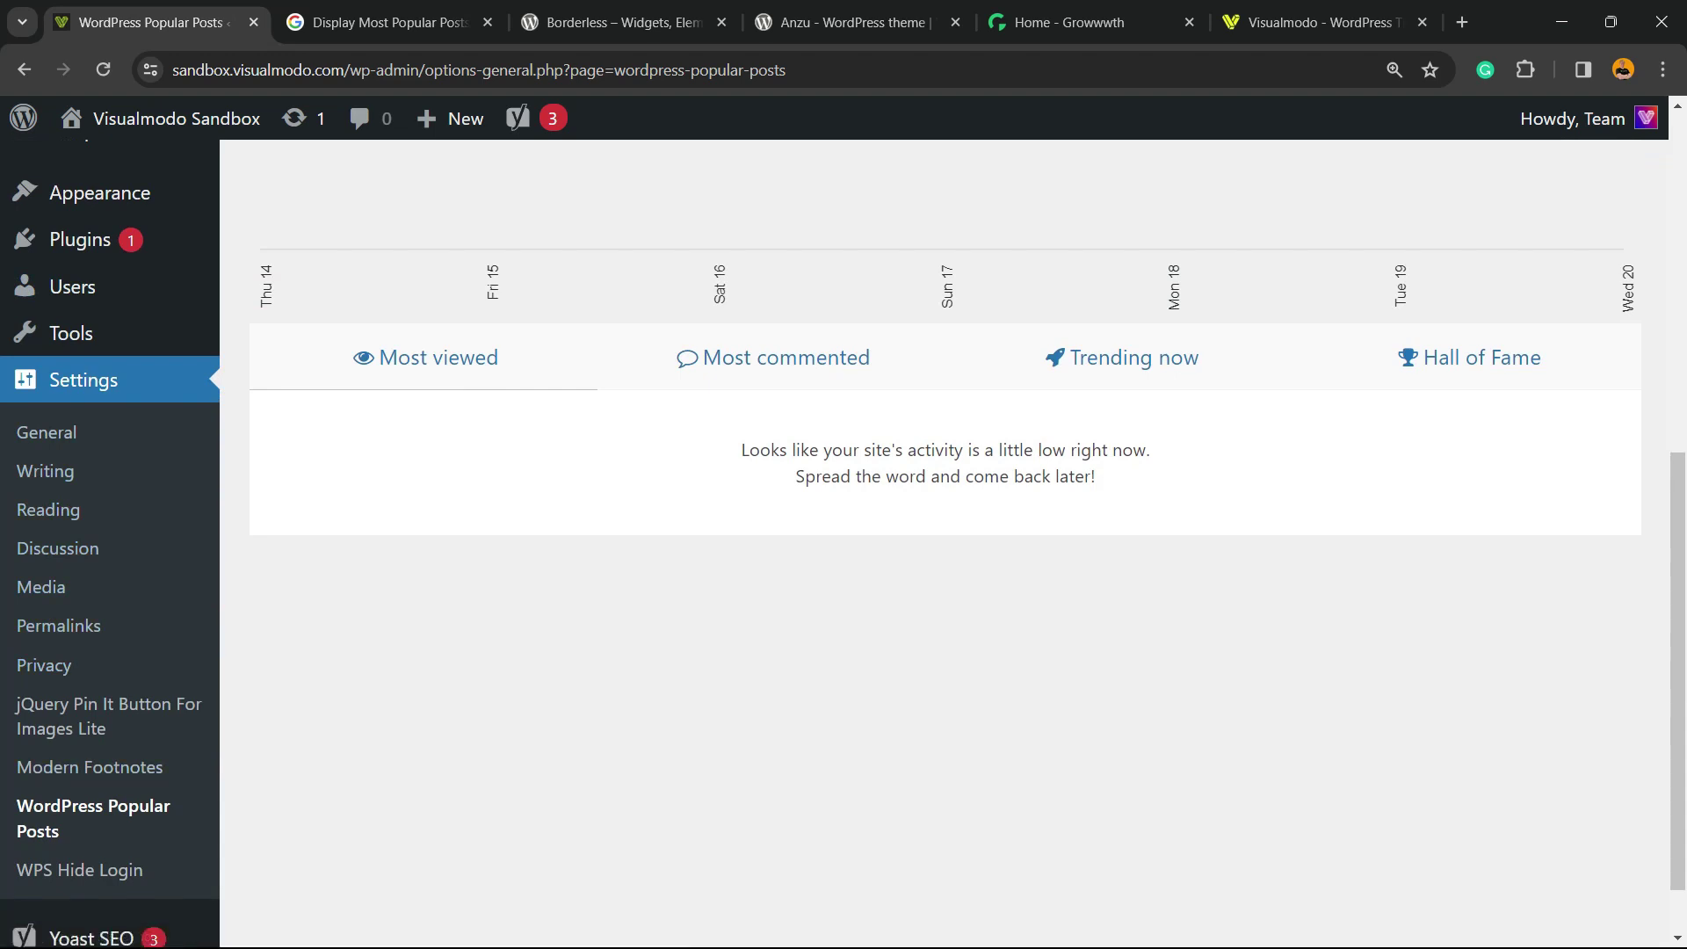
{"action": "scroll", "coordinate": [945, 545], "scroll_direction": "up", "scroll_amount": 7}
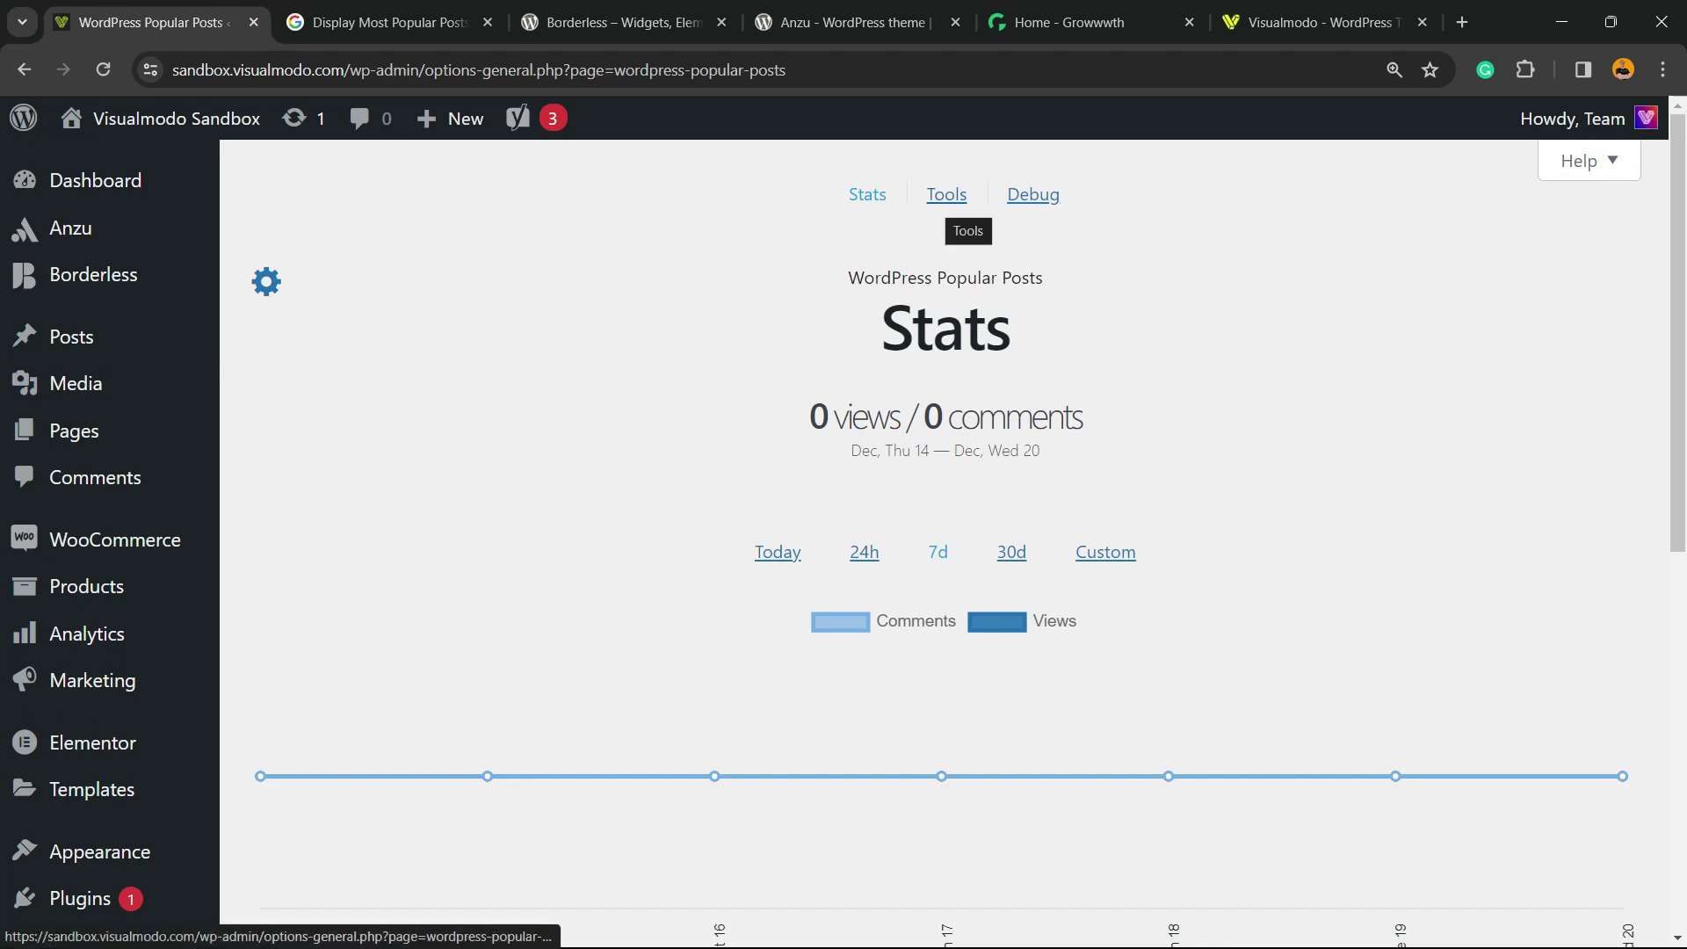
- Open the plugin's Tools page and examine the thumbnail image source and lazy load options
{"action": "left_click", "coordinate": [947, 195]}
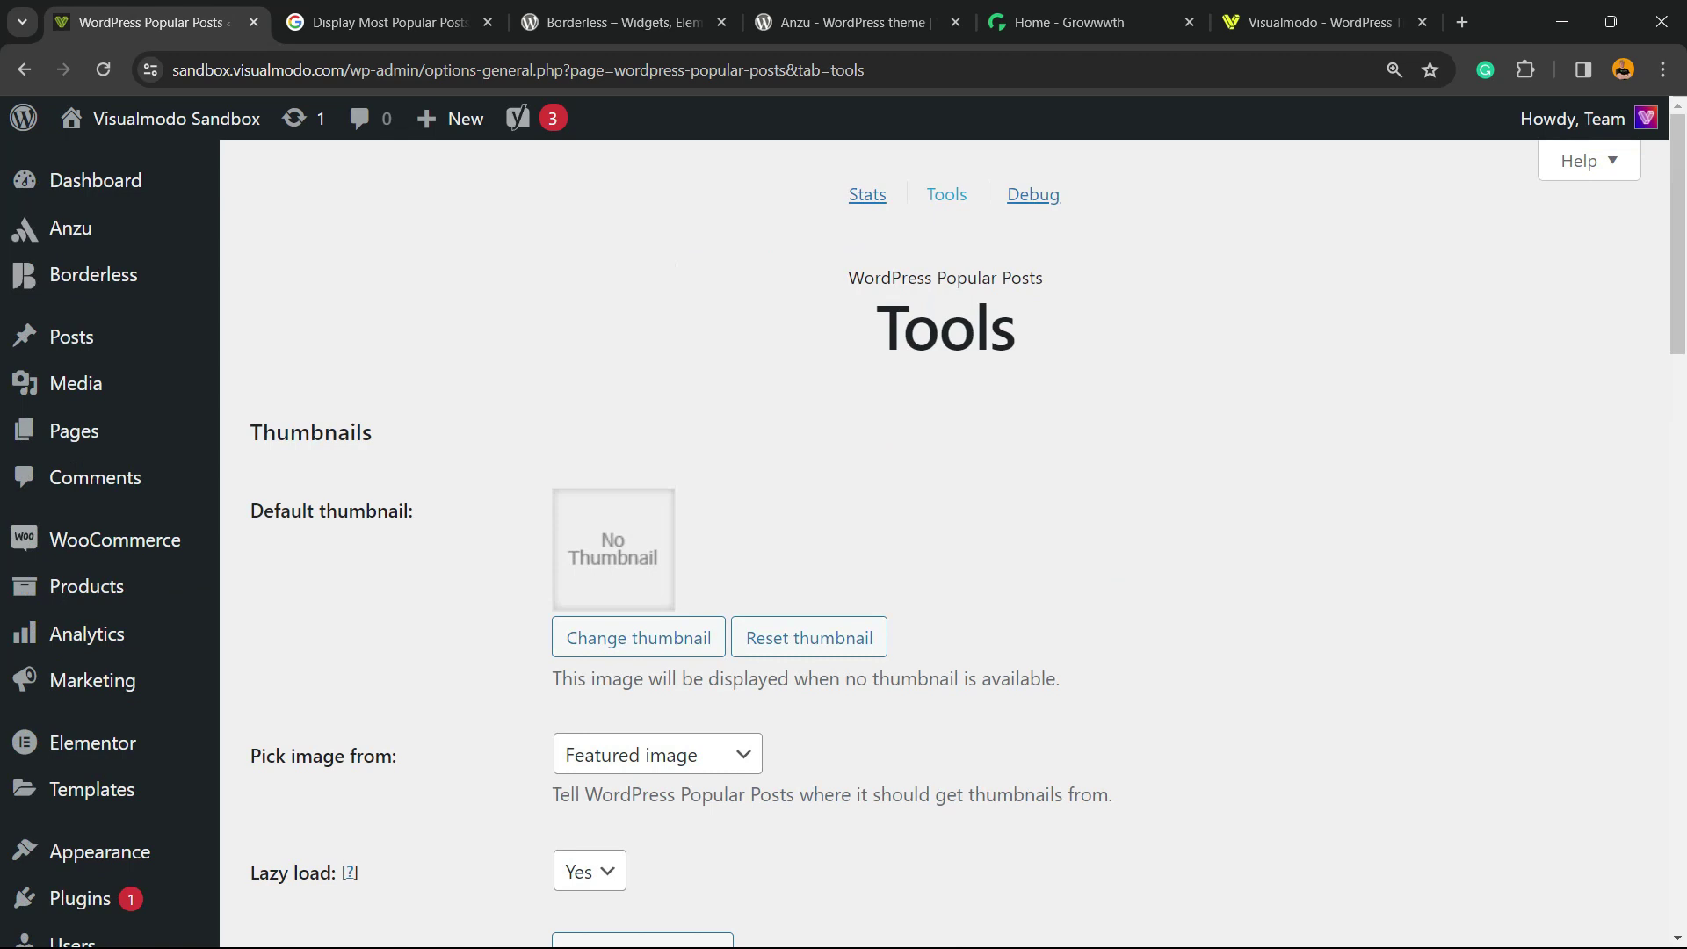
{"action": "scroll", "coordinate": [945, 545], "scroll_direction": "down", "scroll_amount": 5}
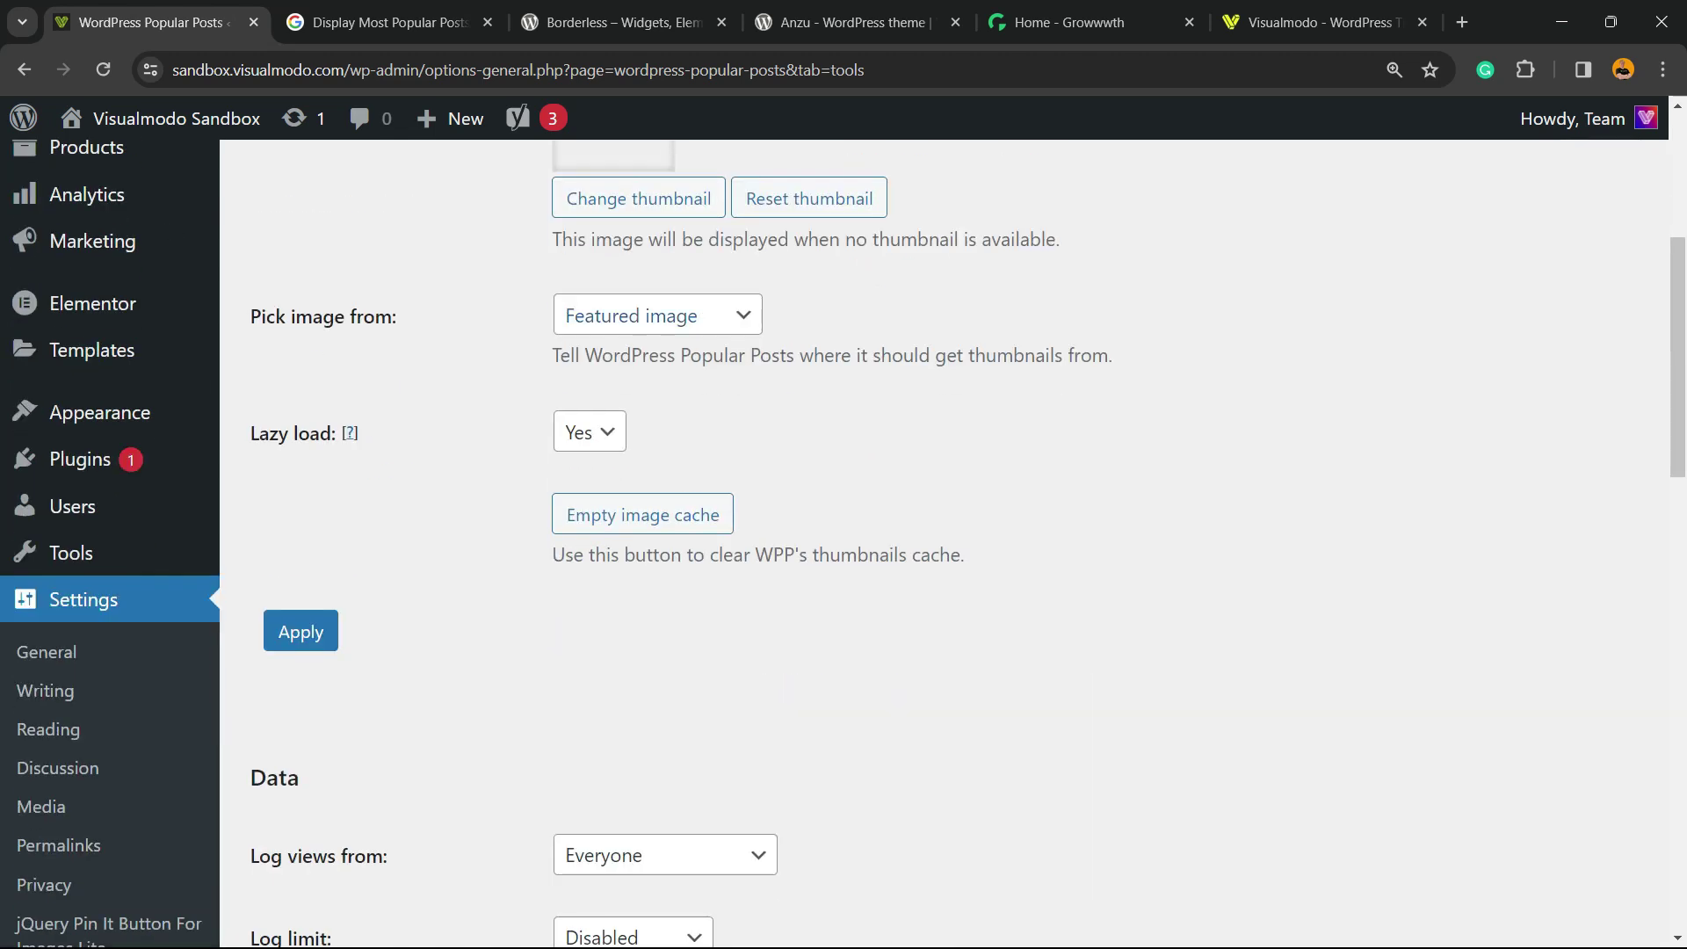
{"action": "left_click", "coordinate": [658, 315]}
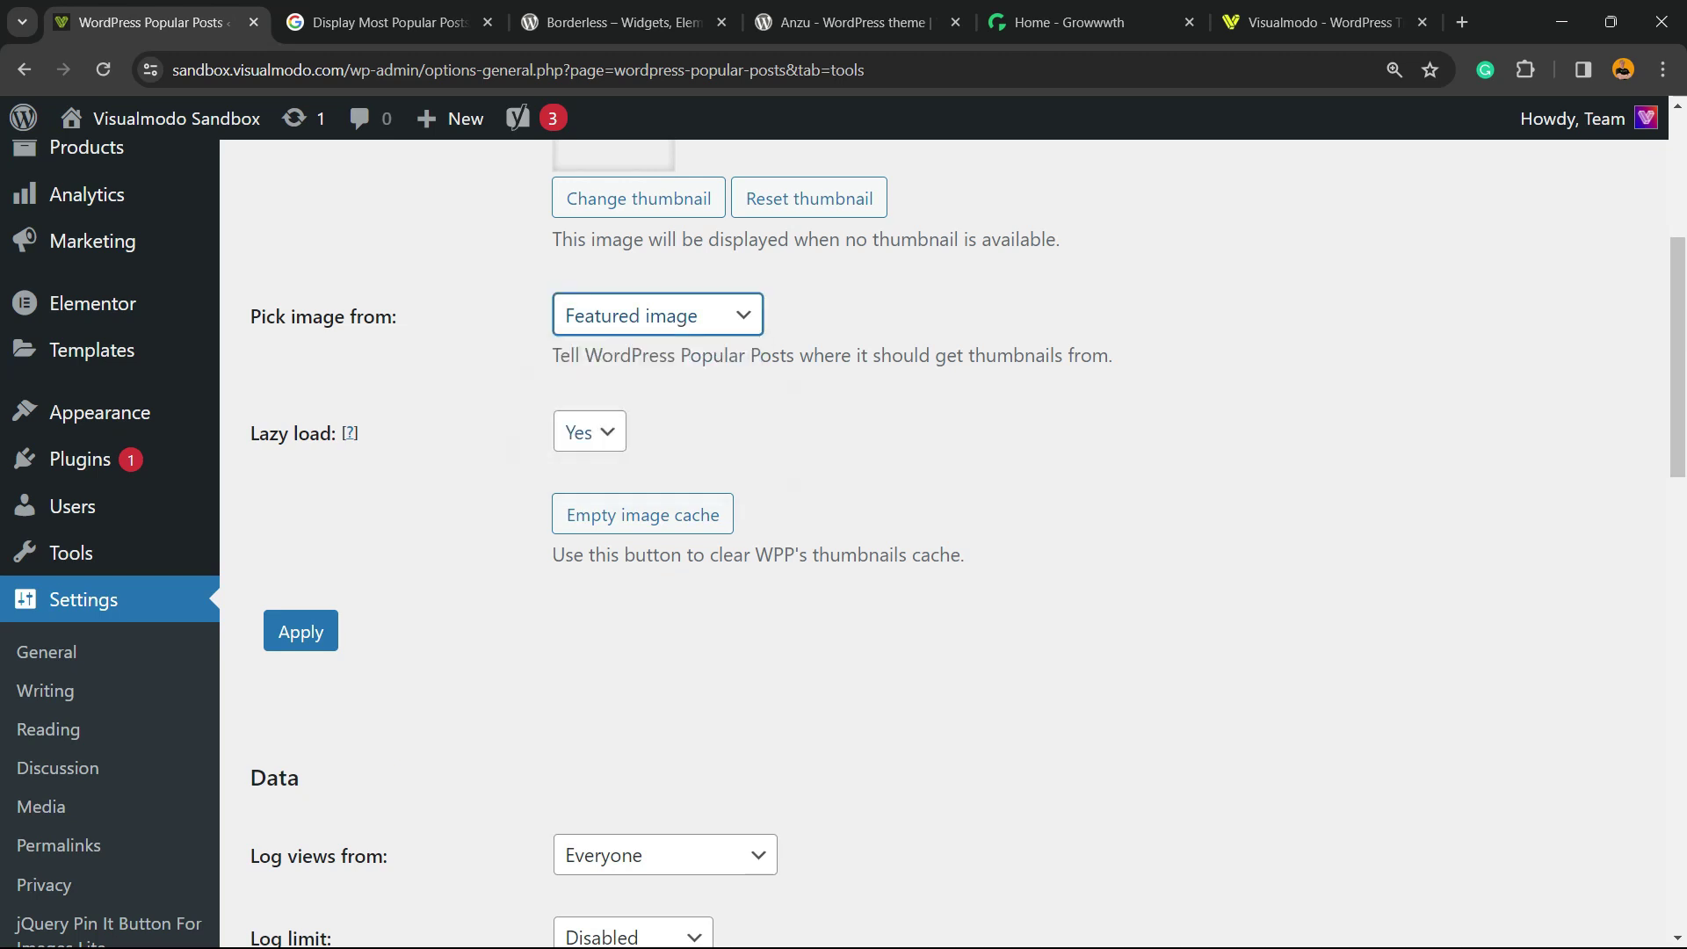
{"action": "left_click", "coordinate": [589, 432]}
{"action": "left_click", "coordinate": [589, 431]}
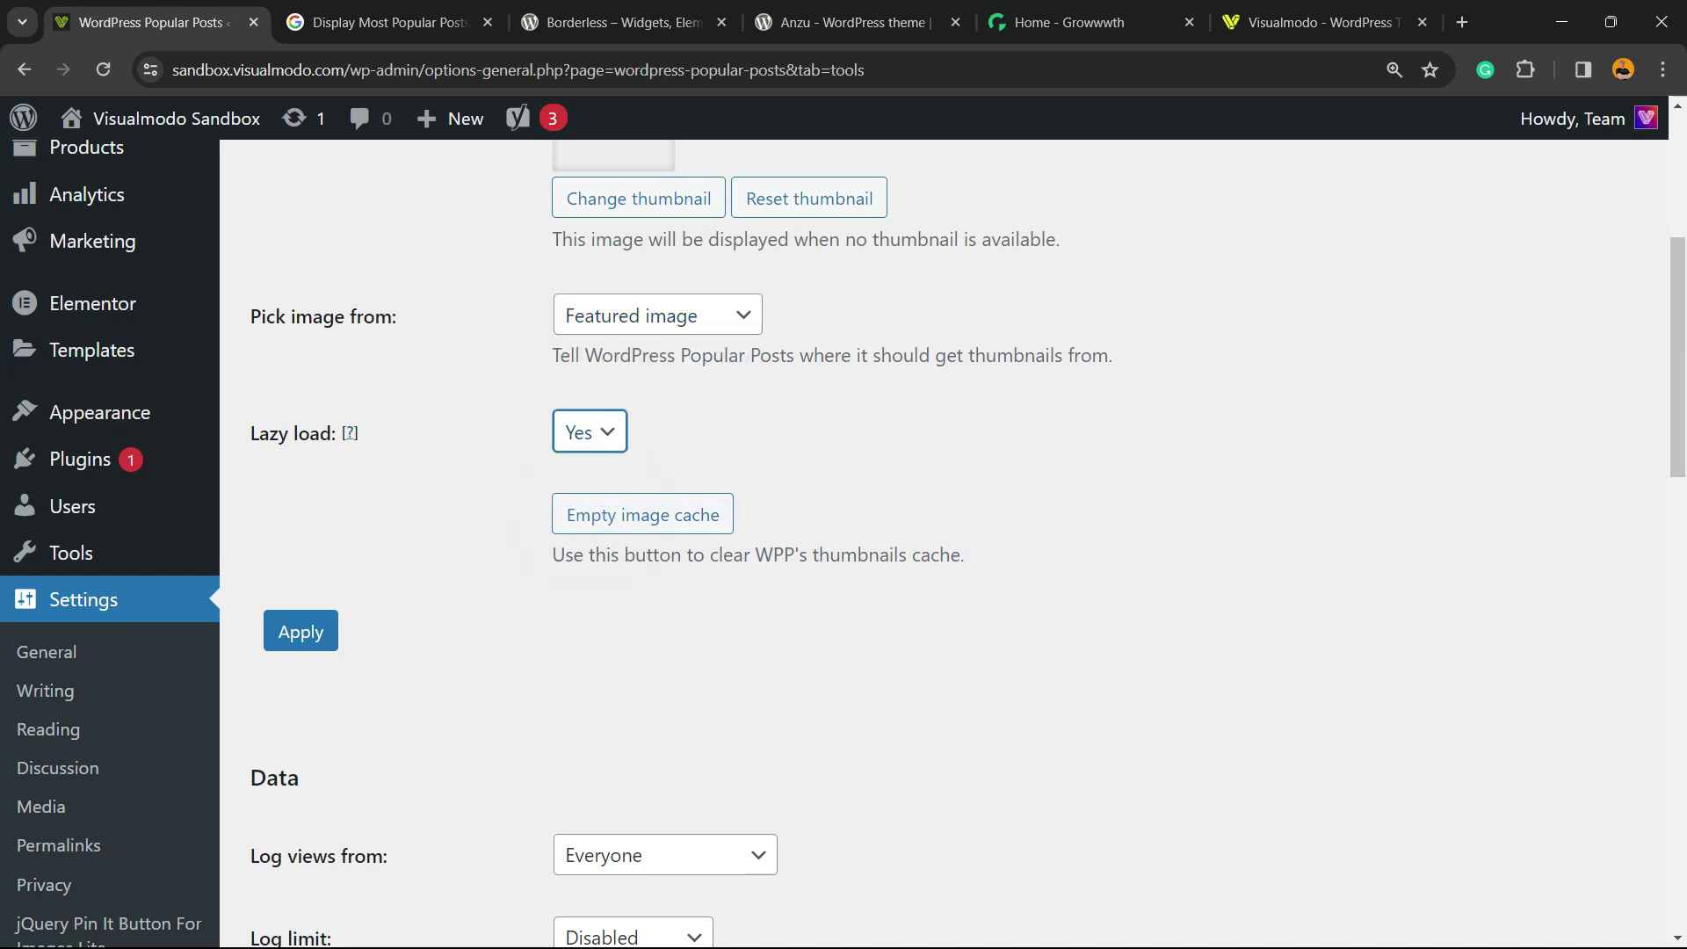
- Examine the plugin's Data options for view logging, log limit, AJAX loading, caching and sampling
{"action": "scroll", "coordinate": [944, 545], "scroll_direction": "down", "scroll_amount": 5}
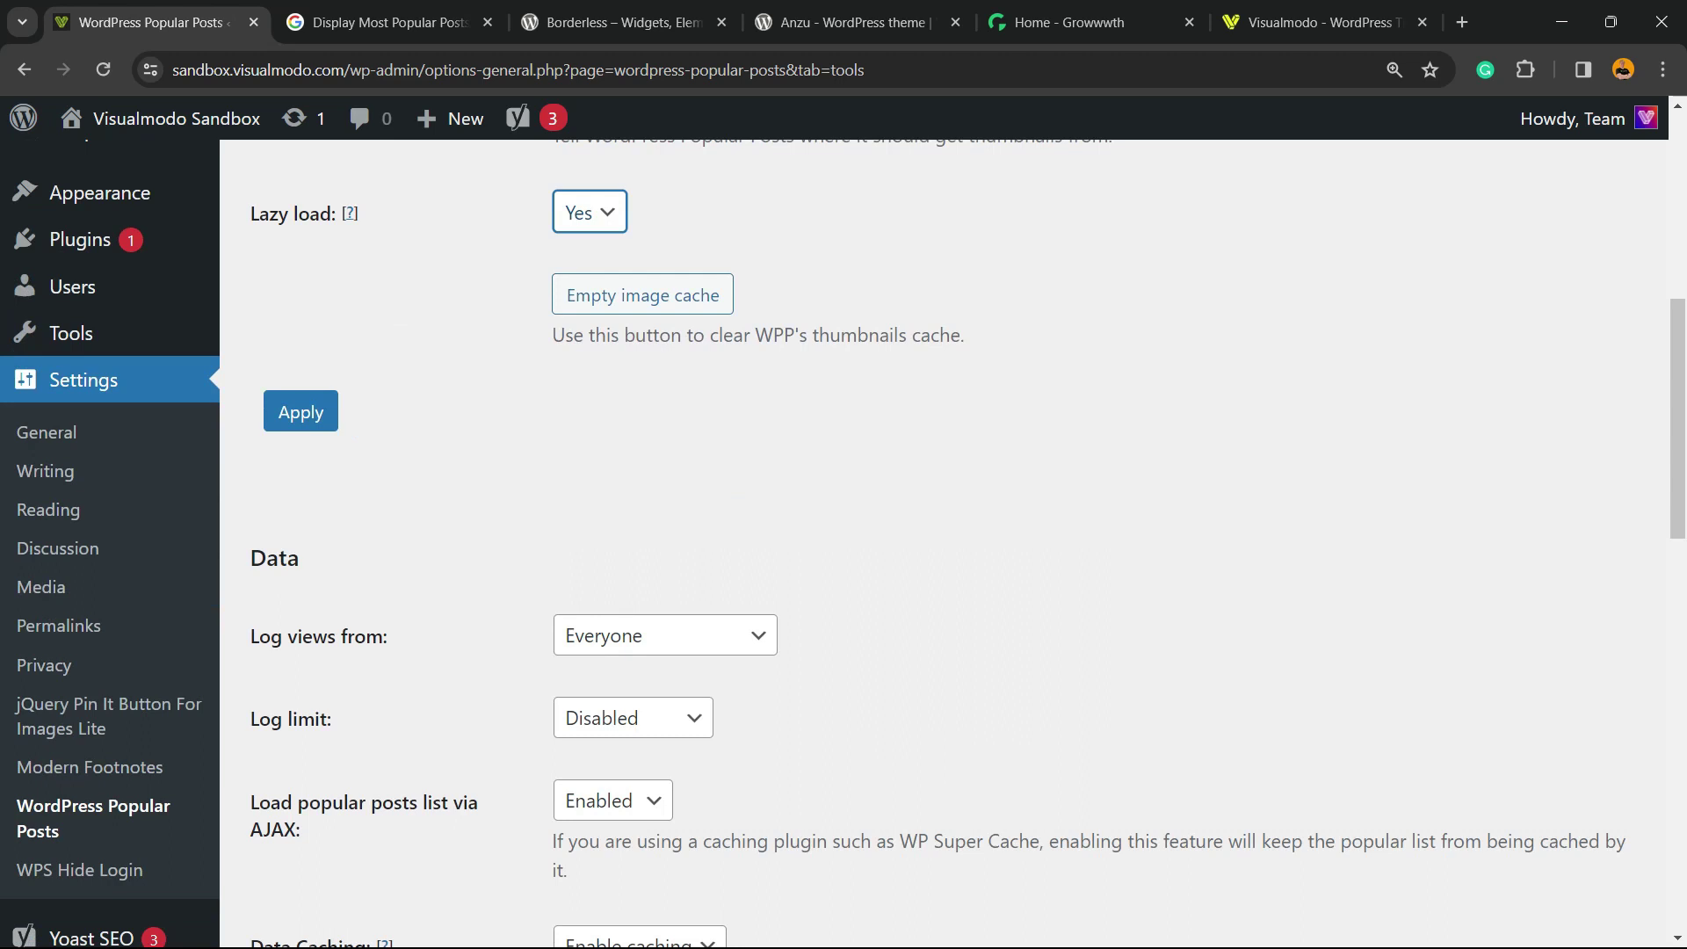
{"action": "double_click", "coordinate": [312, 416]}
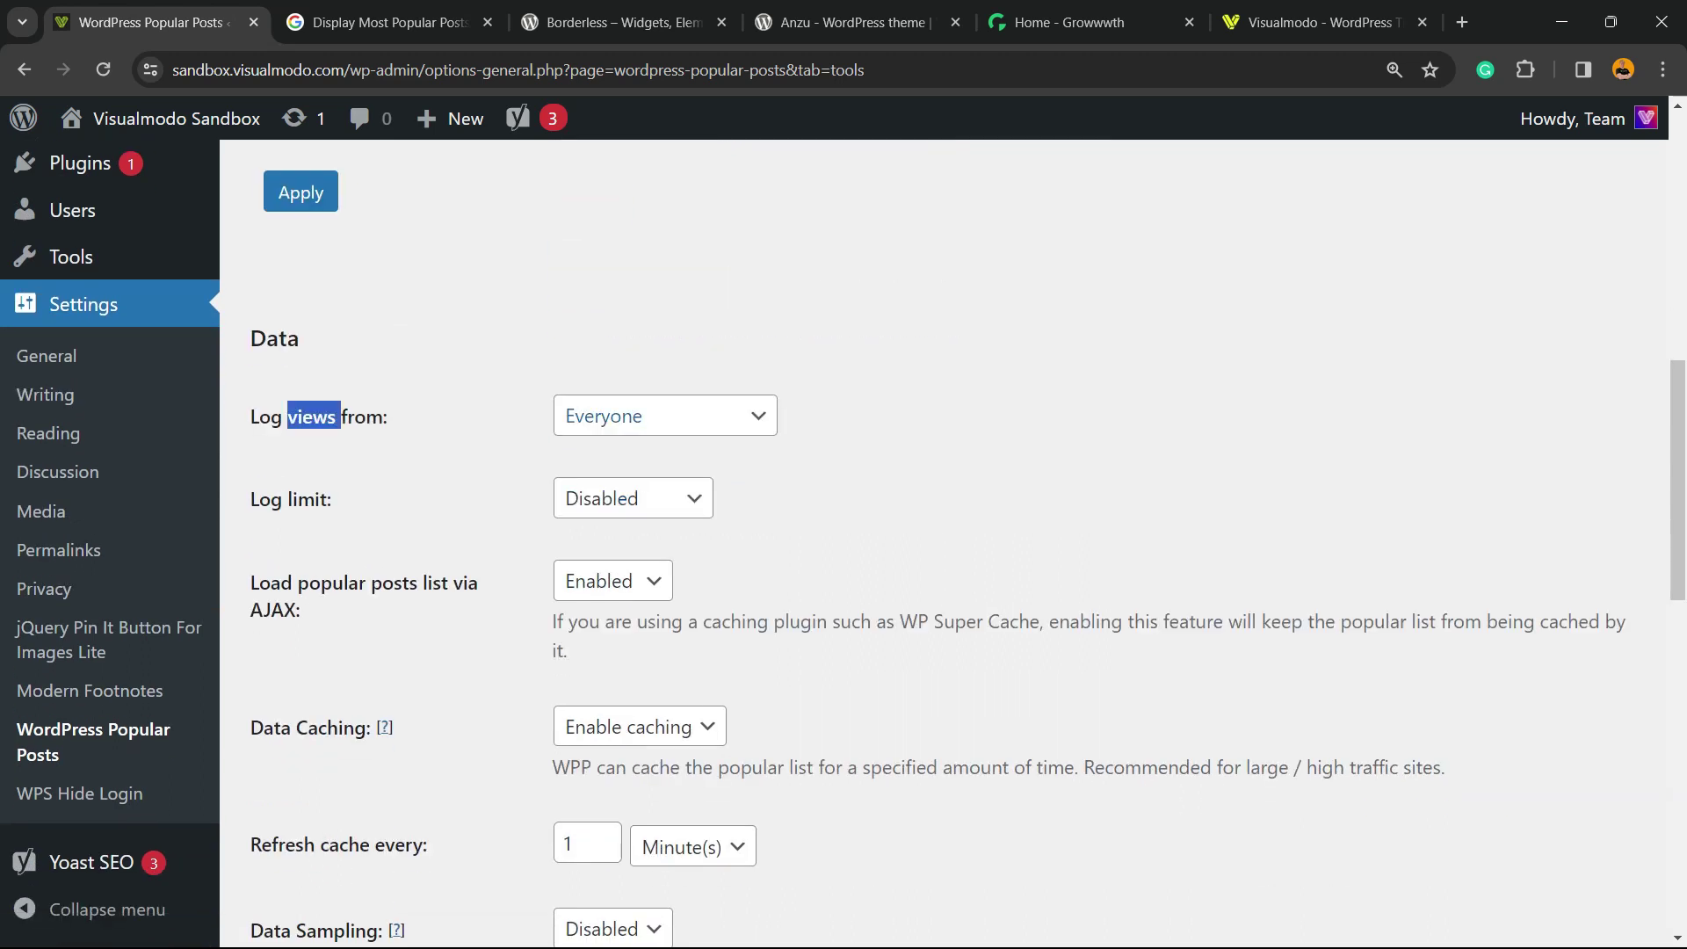
{"action": "scroll", "coordinate": [945, 545], "scroll_direction": "down", "scroll_amount": 10}
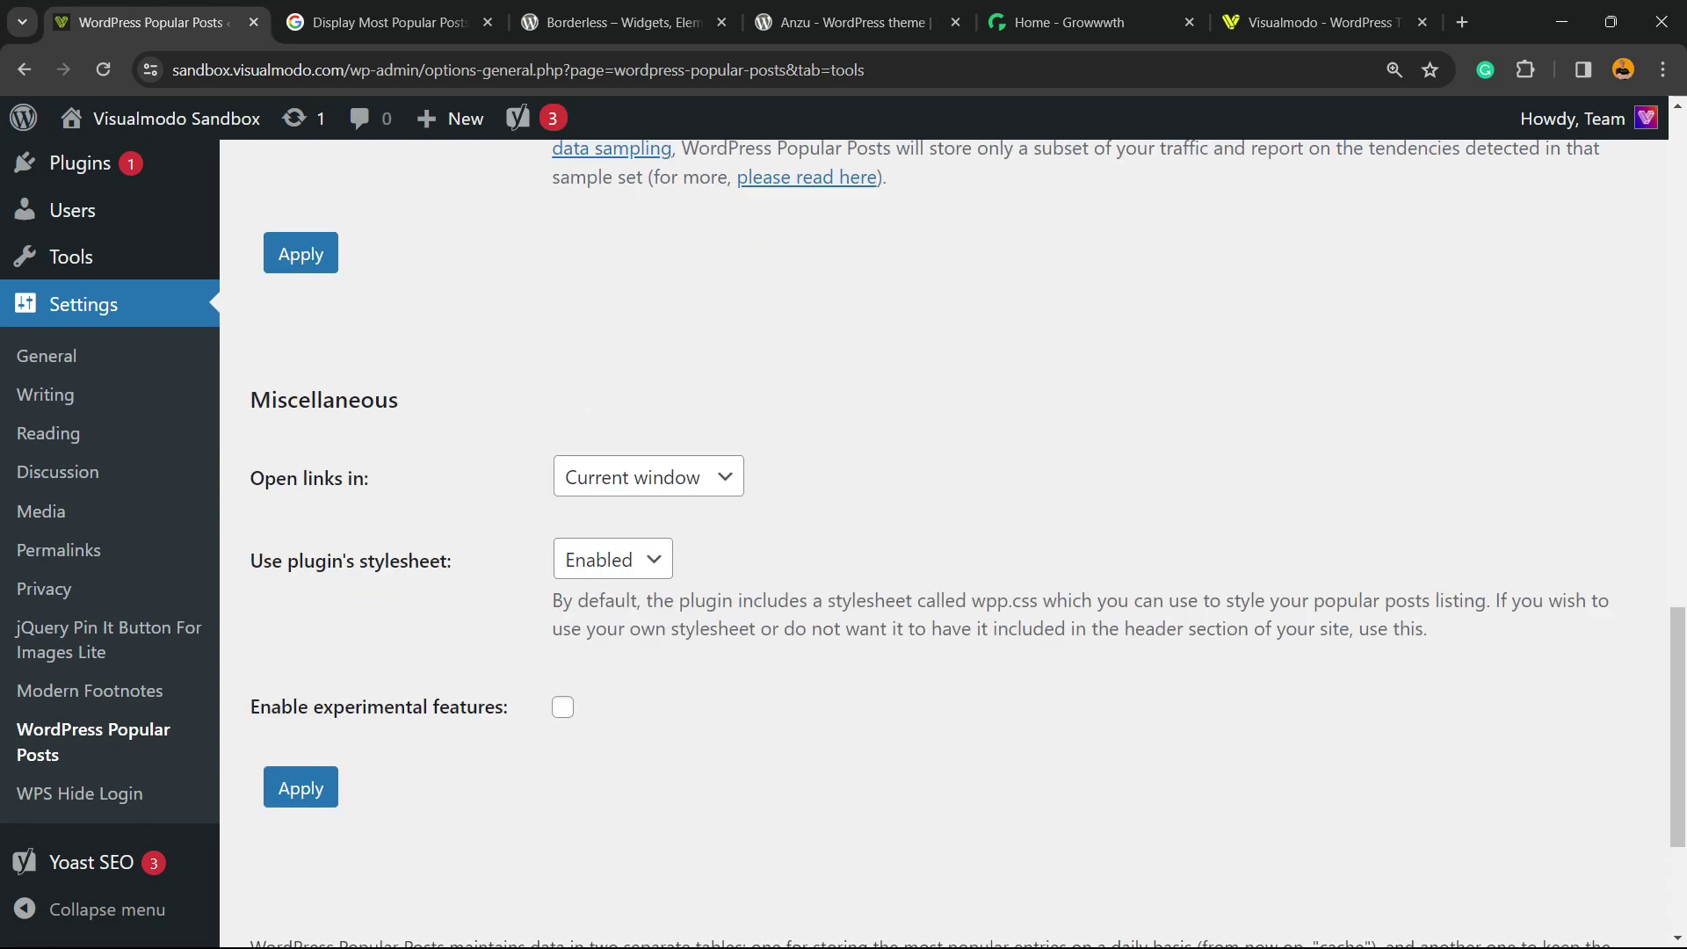
{"action": "scroll", "coordinate": [945, 545], "scroll_direction": "up", "scroll_amount": 9}
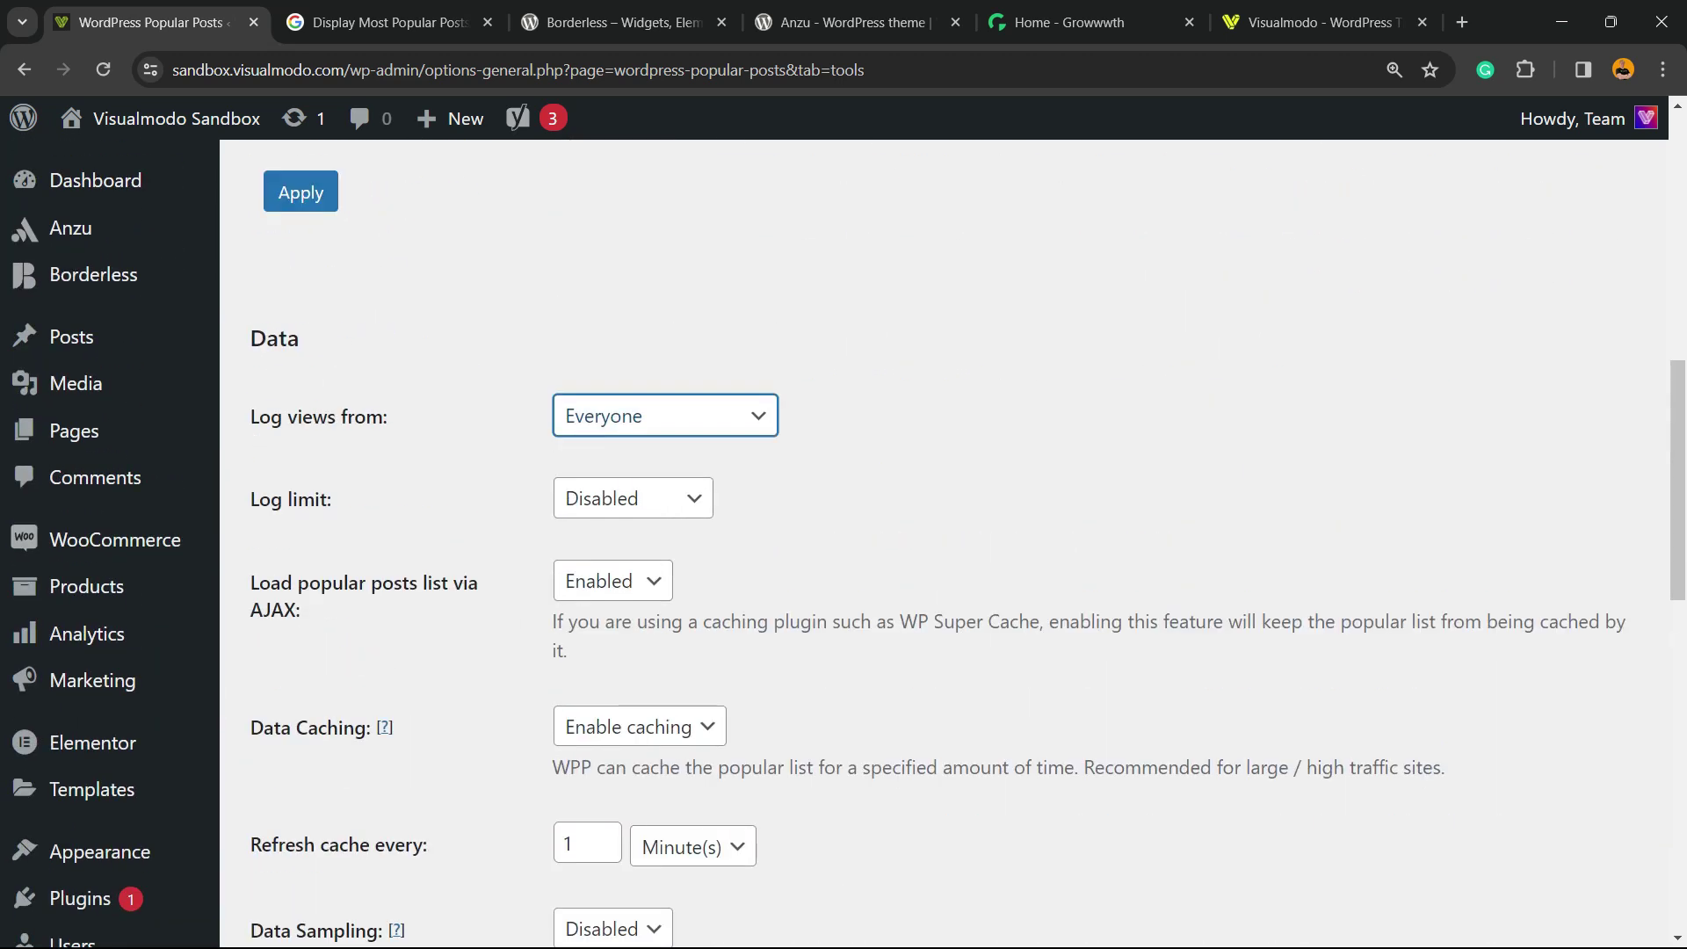
{"action": "scroll", "coordinate": [944, 544], "scroll_direction": "down", "scroll_amount": 3}
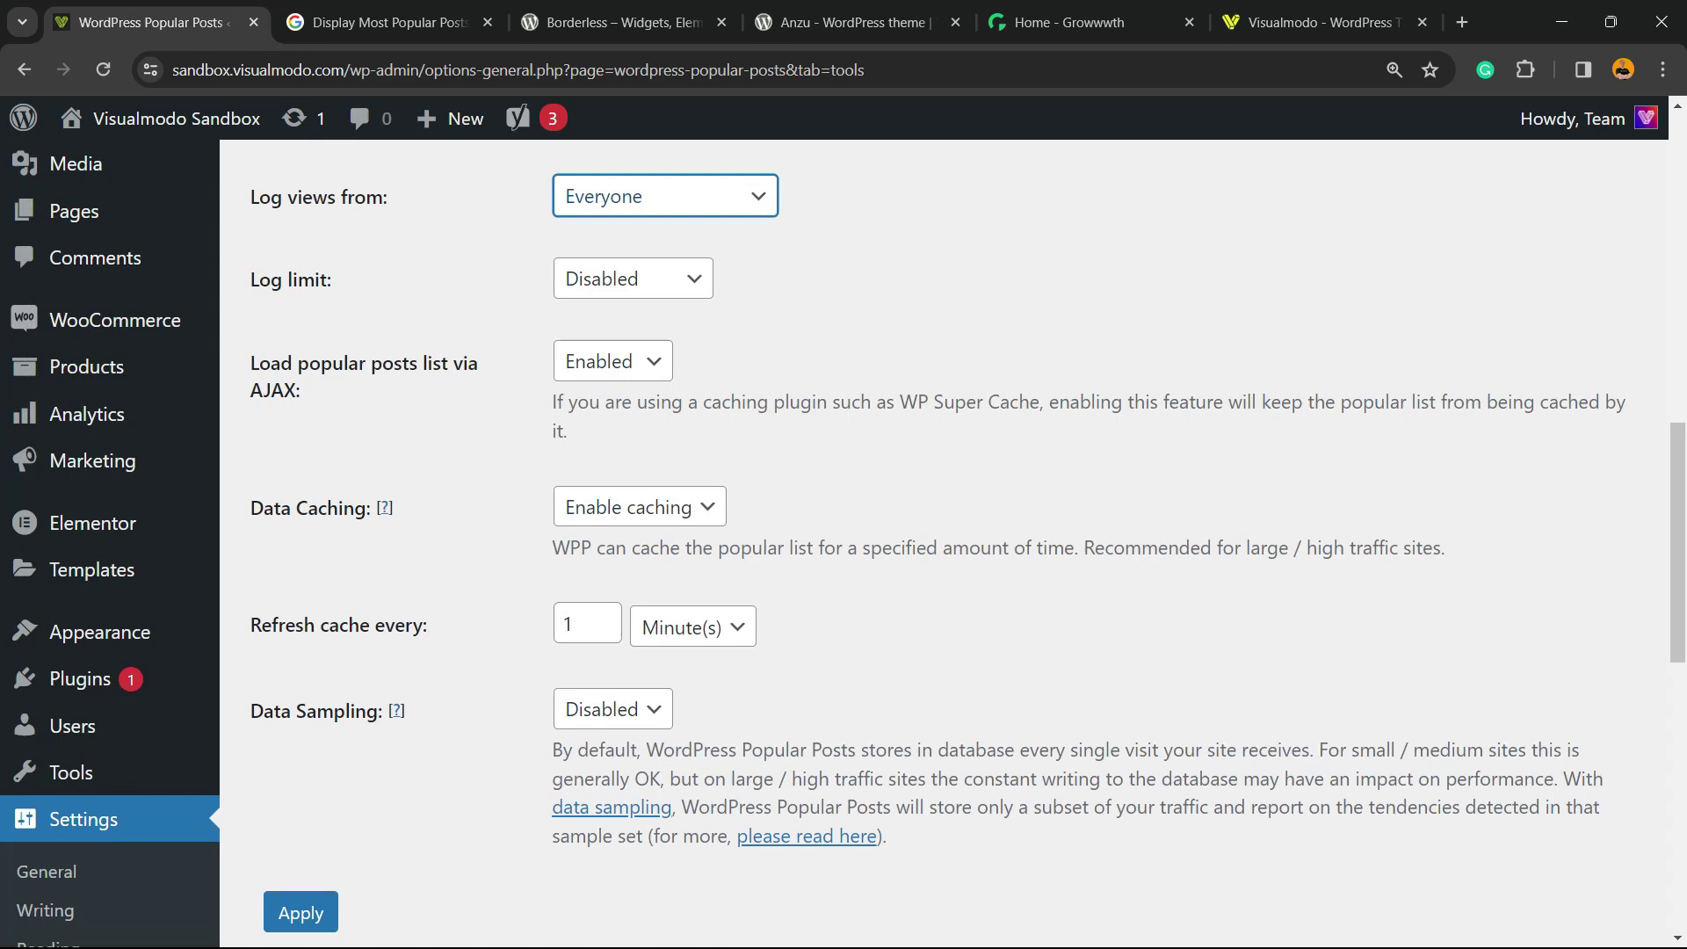
- Examine the Miscellaneous options for link opening and the plugin's stylesheet, plus the cache and data clearing tools
{"action": "scroll", "coordinate": [945, 544], "scroll_direction": "down", "scroll_amount": 7}
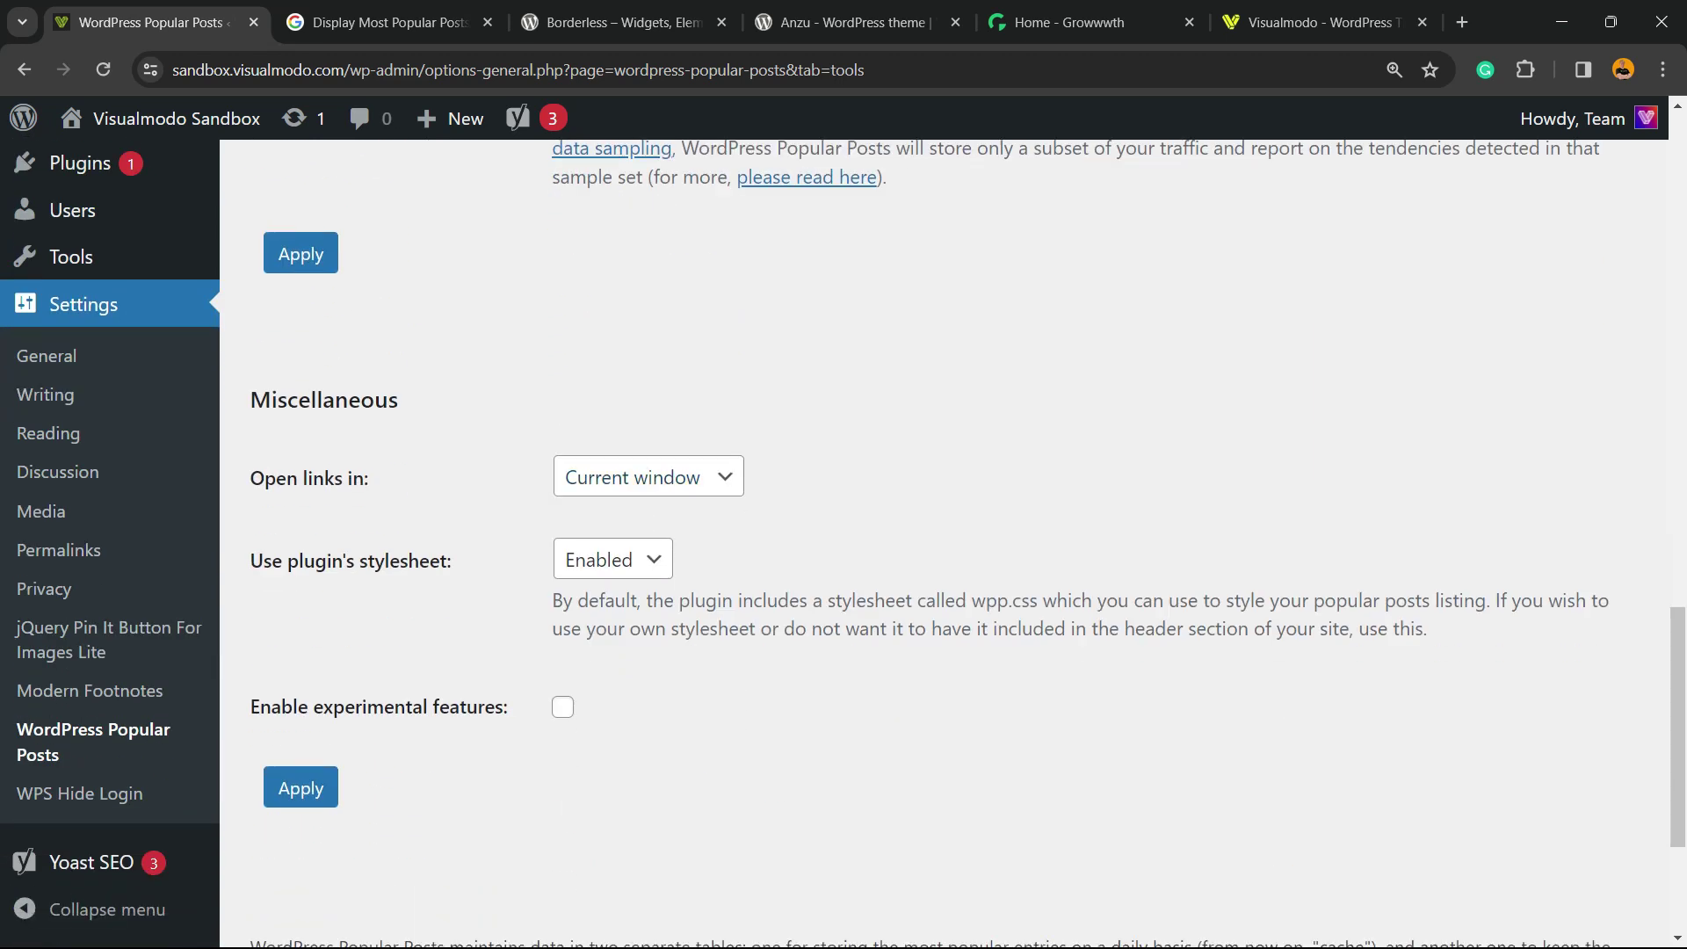
{"action": "left_click", "coordinate": [648, 476]}
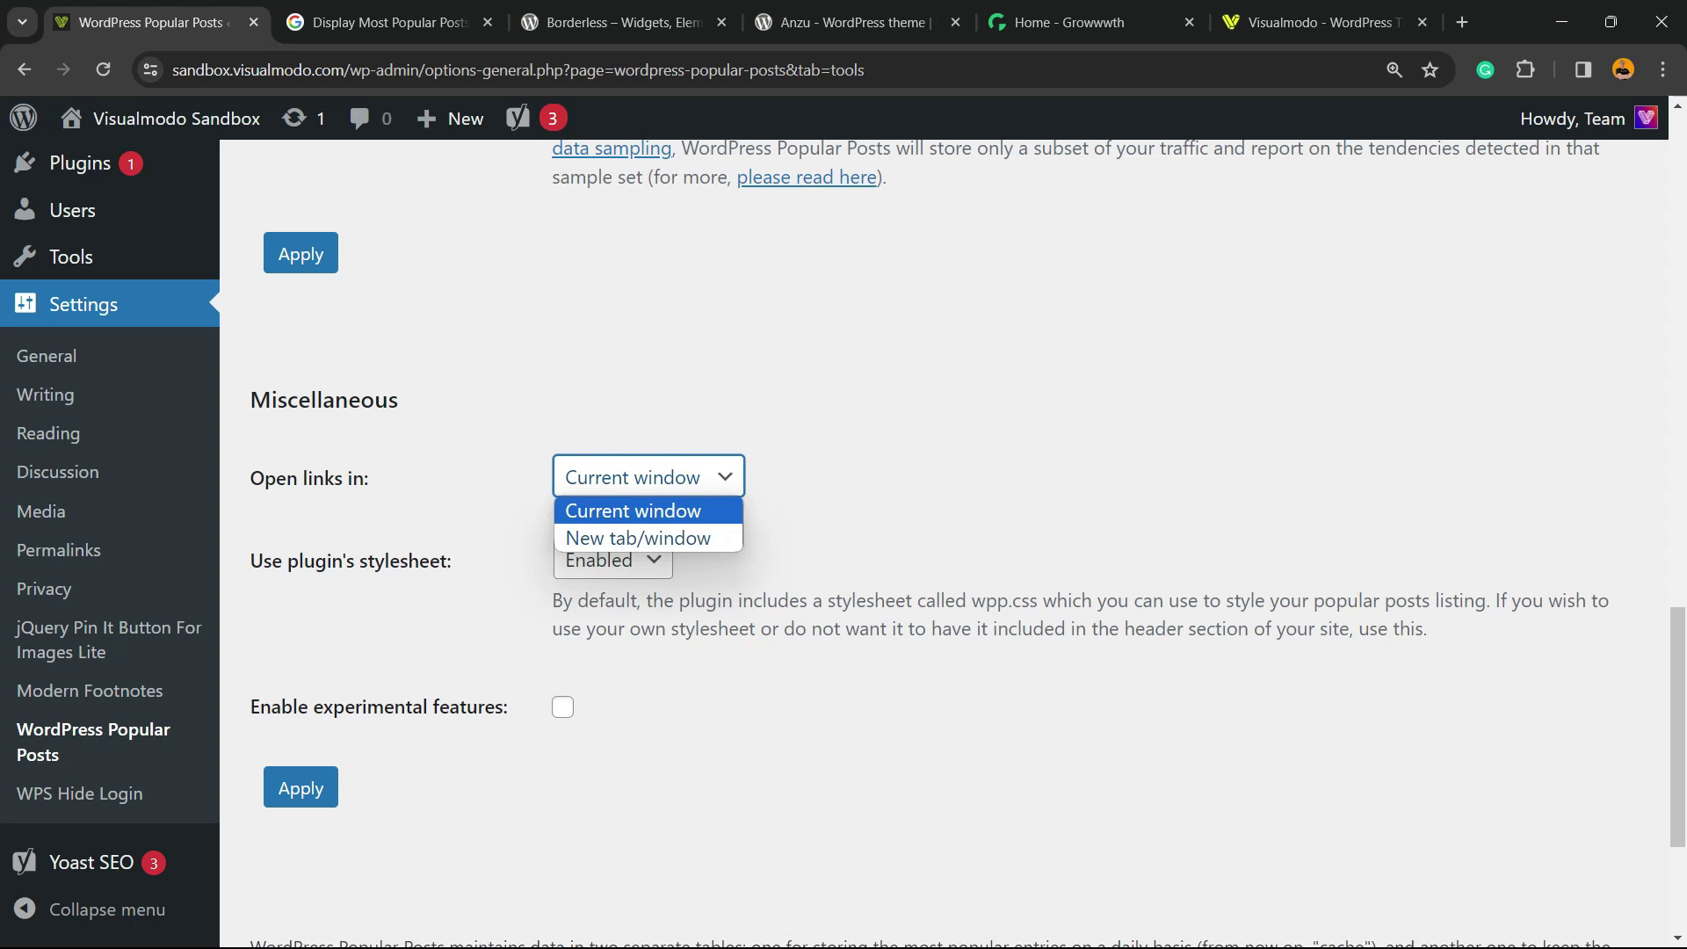
{"action": "key", "text": "Escape"}
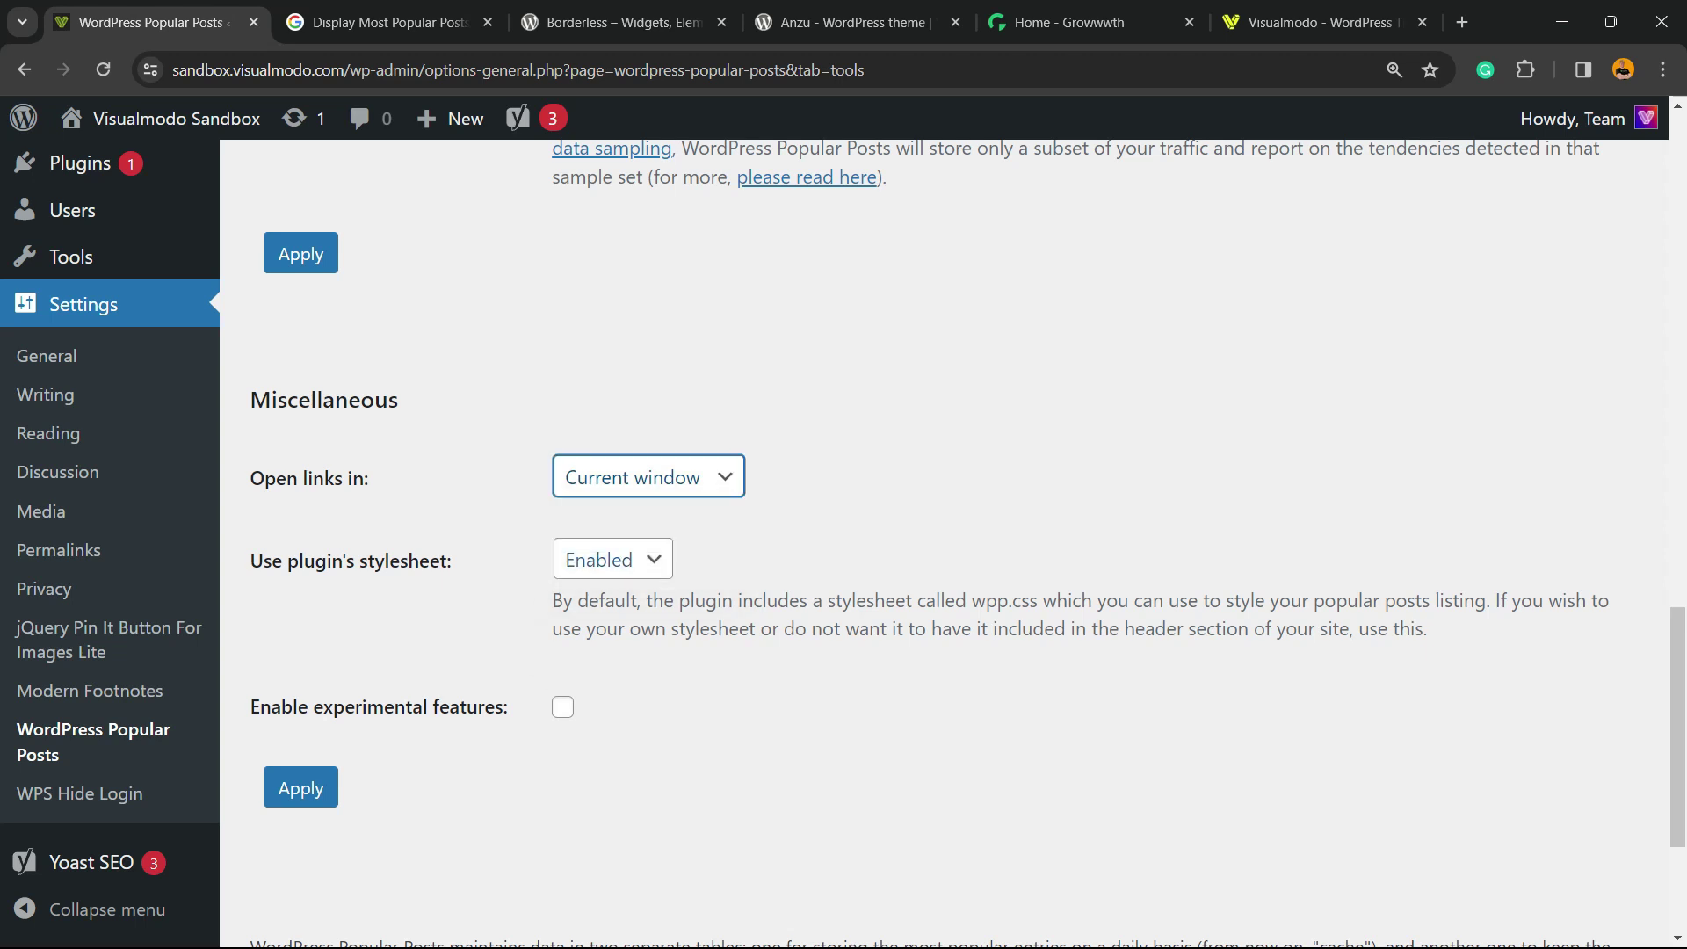
{"action": "left_click", "coordinate": [612, 559]}
{"action": "key", "text": "Escape"}
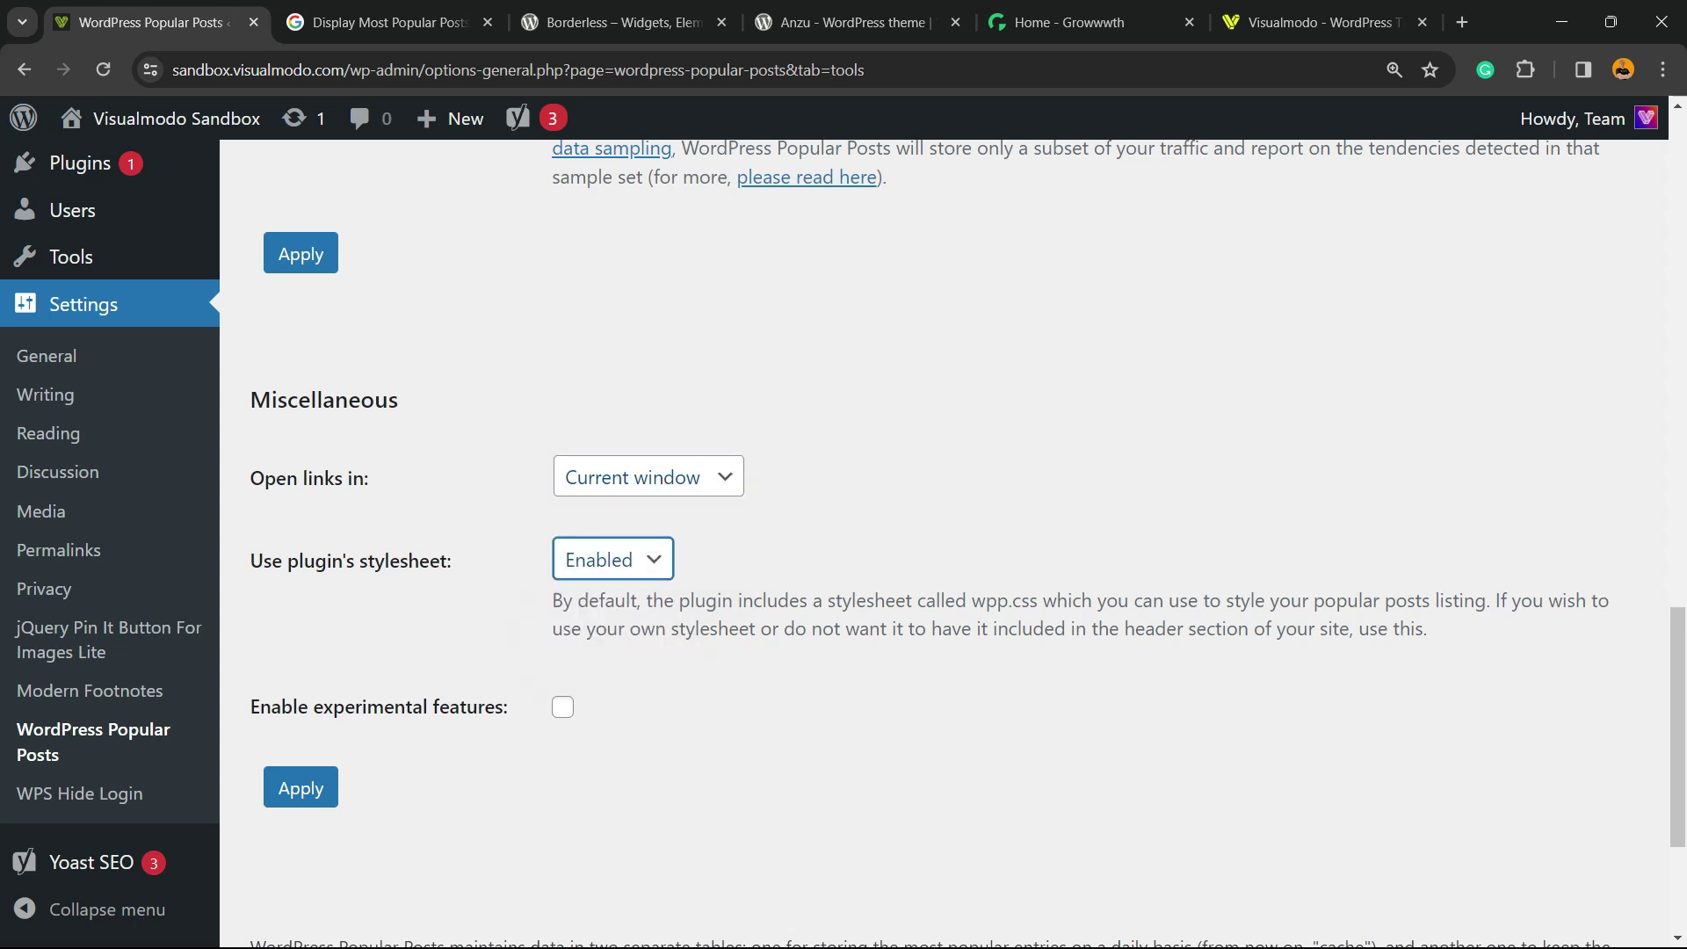
{"action": "scroll", "coordinate": [843, 545], "scroll_direction": "up", "scroll_amount": 2}
{"action": "scroll", "coordinate": [844, 544], "scroll_direction": "down", "scroll_amount": 5}
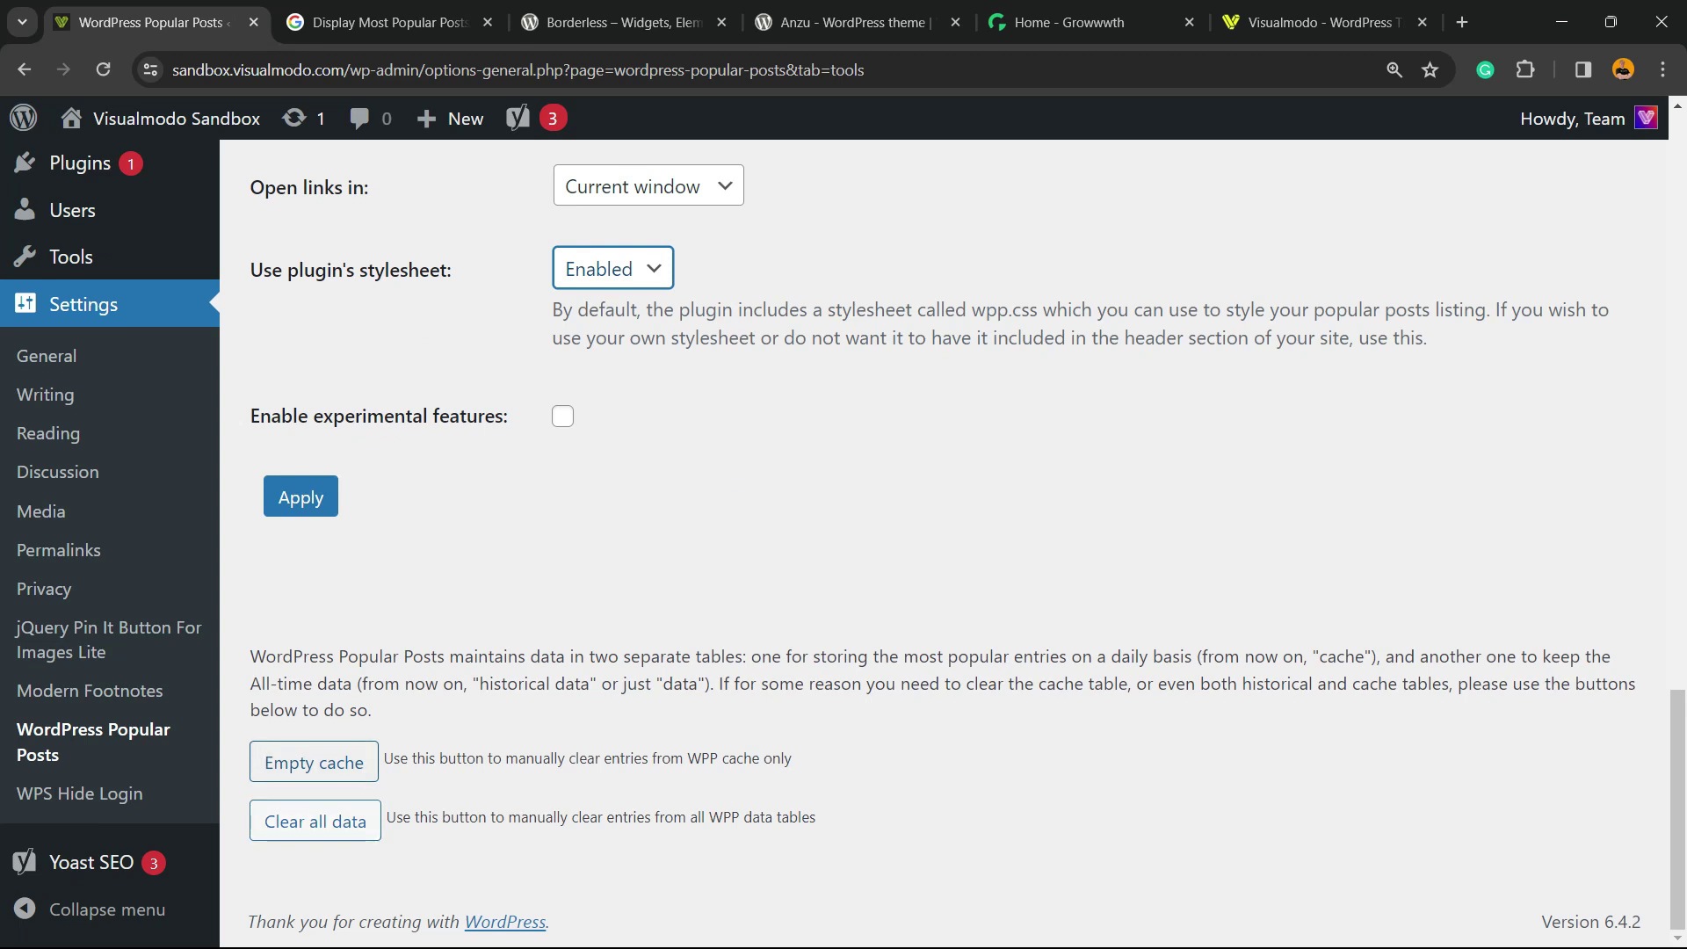
- Return to the Stats page of WordPress Popular Posts
{"action": "scroll", "coordinate": [843, 545], "scroll_direction": "up", "scroll_amount": 15}
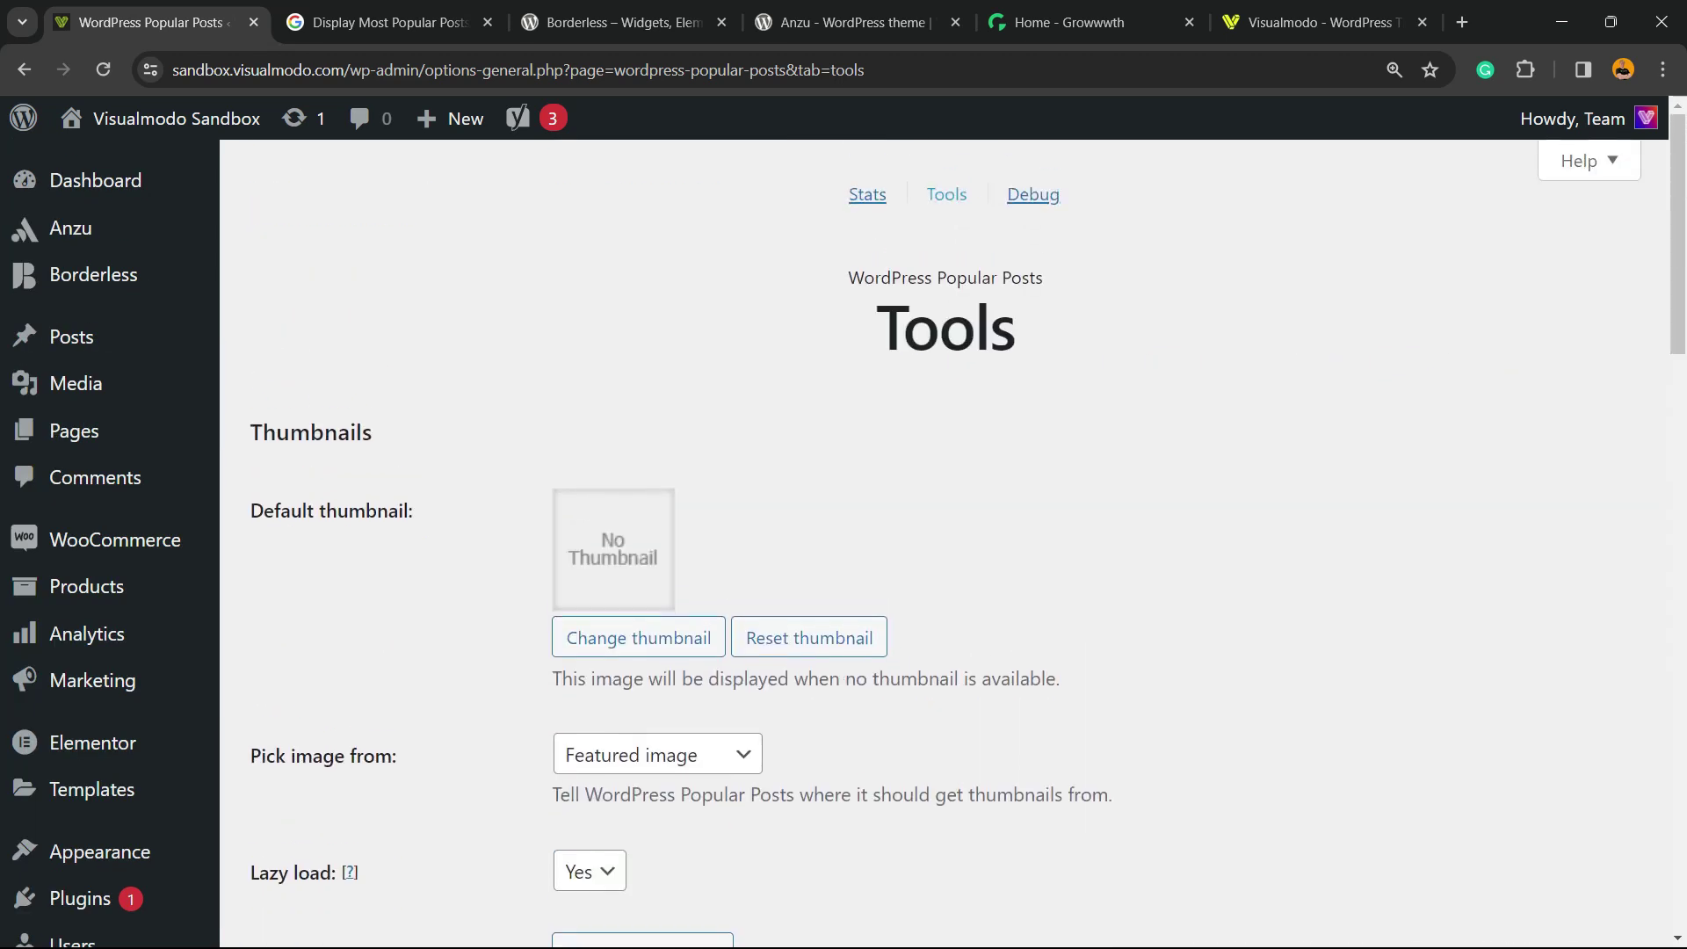
{"action": "left_click", "coordinate": [947, 194]}
{"action": "left_click", "coordinate": [867, 194]}
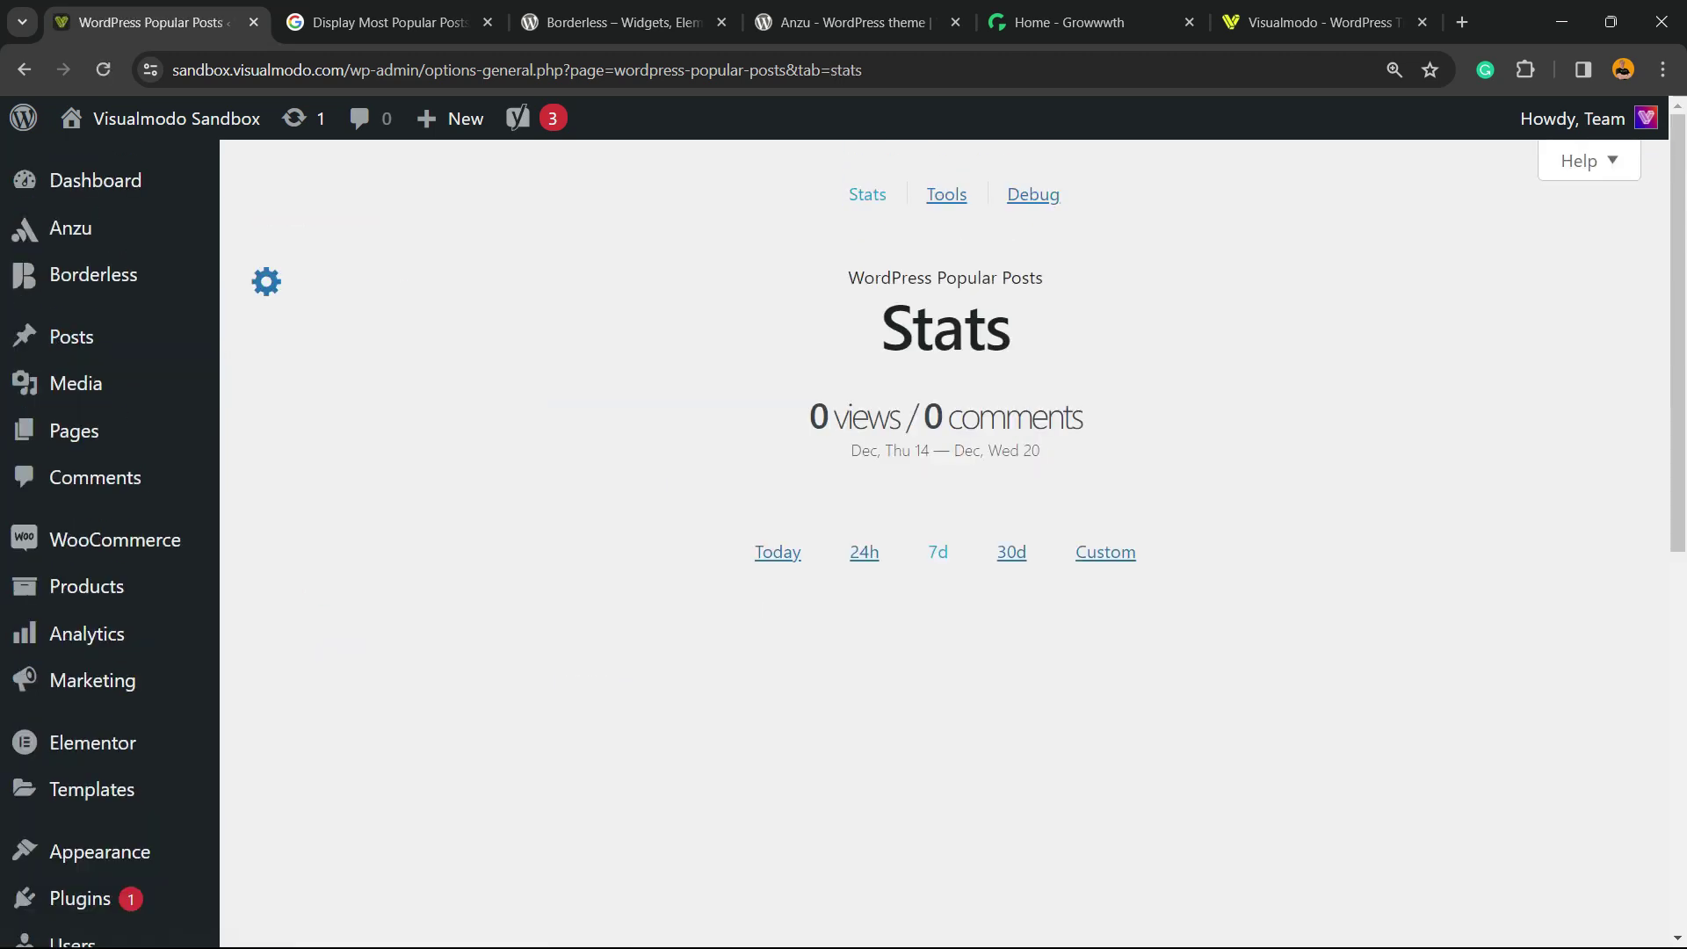
- Open the site's Widgets management page
{"action": "mouse_move", "coordinate": [86, 586]}
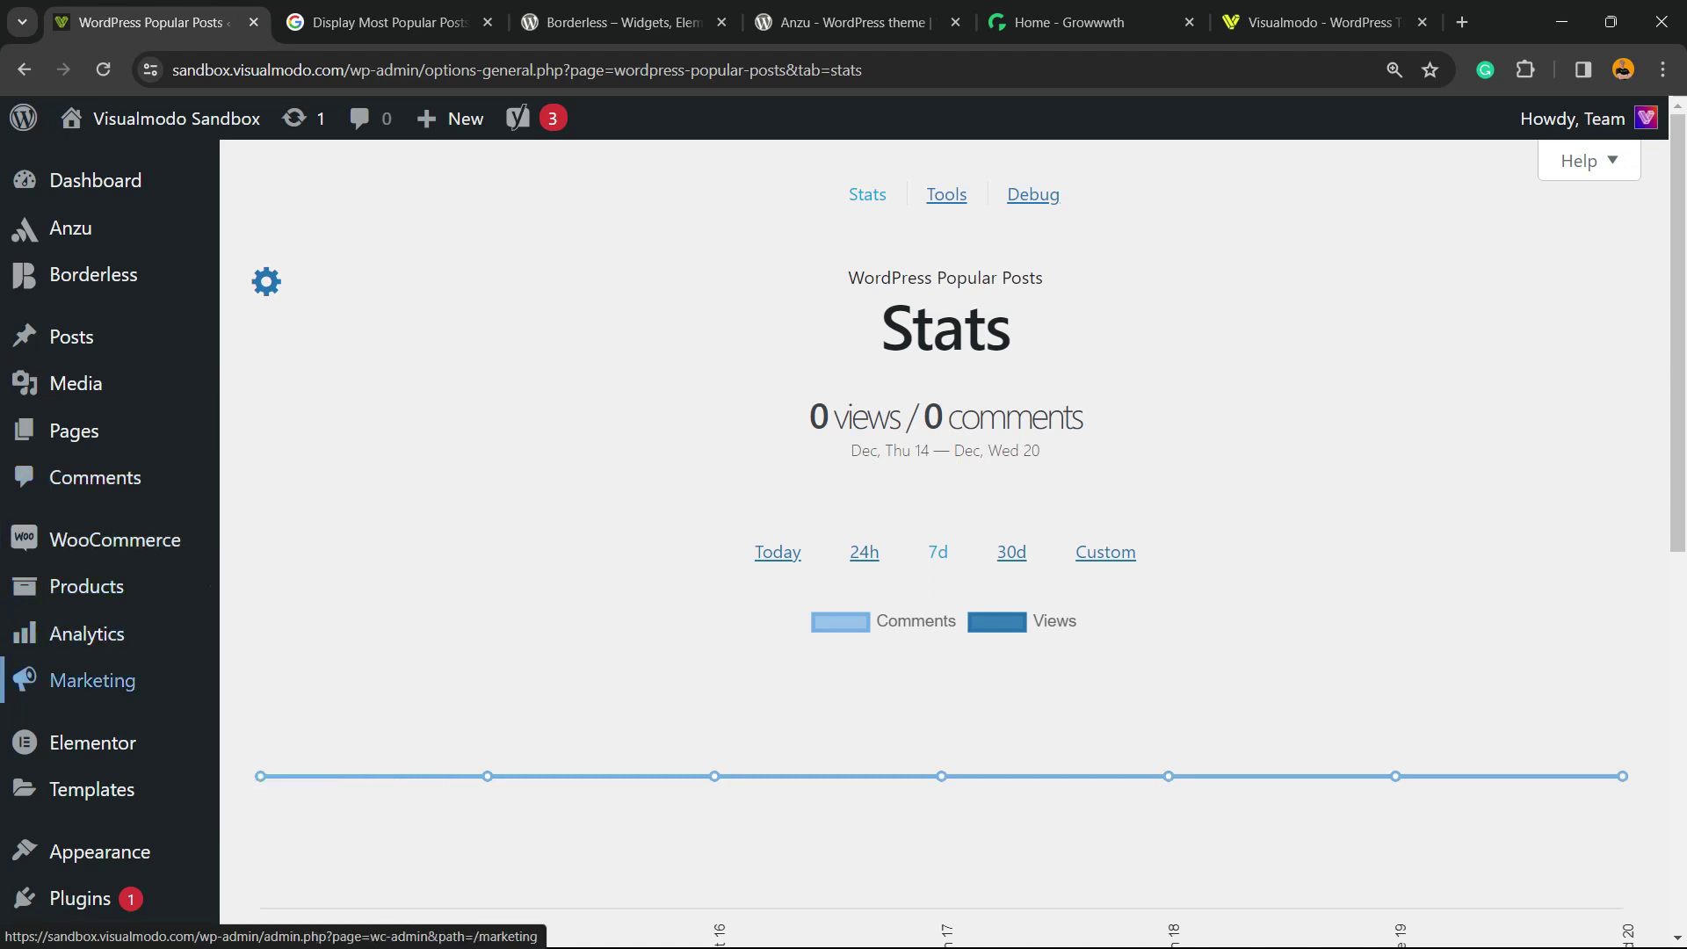
{"action": "mouse_move", "coordinate": [91, 789]}
{"action": "mouse_move", "coordinate": [99, 851]}
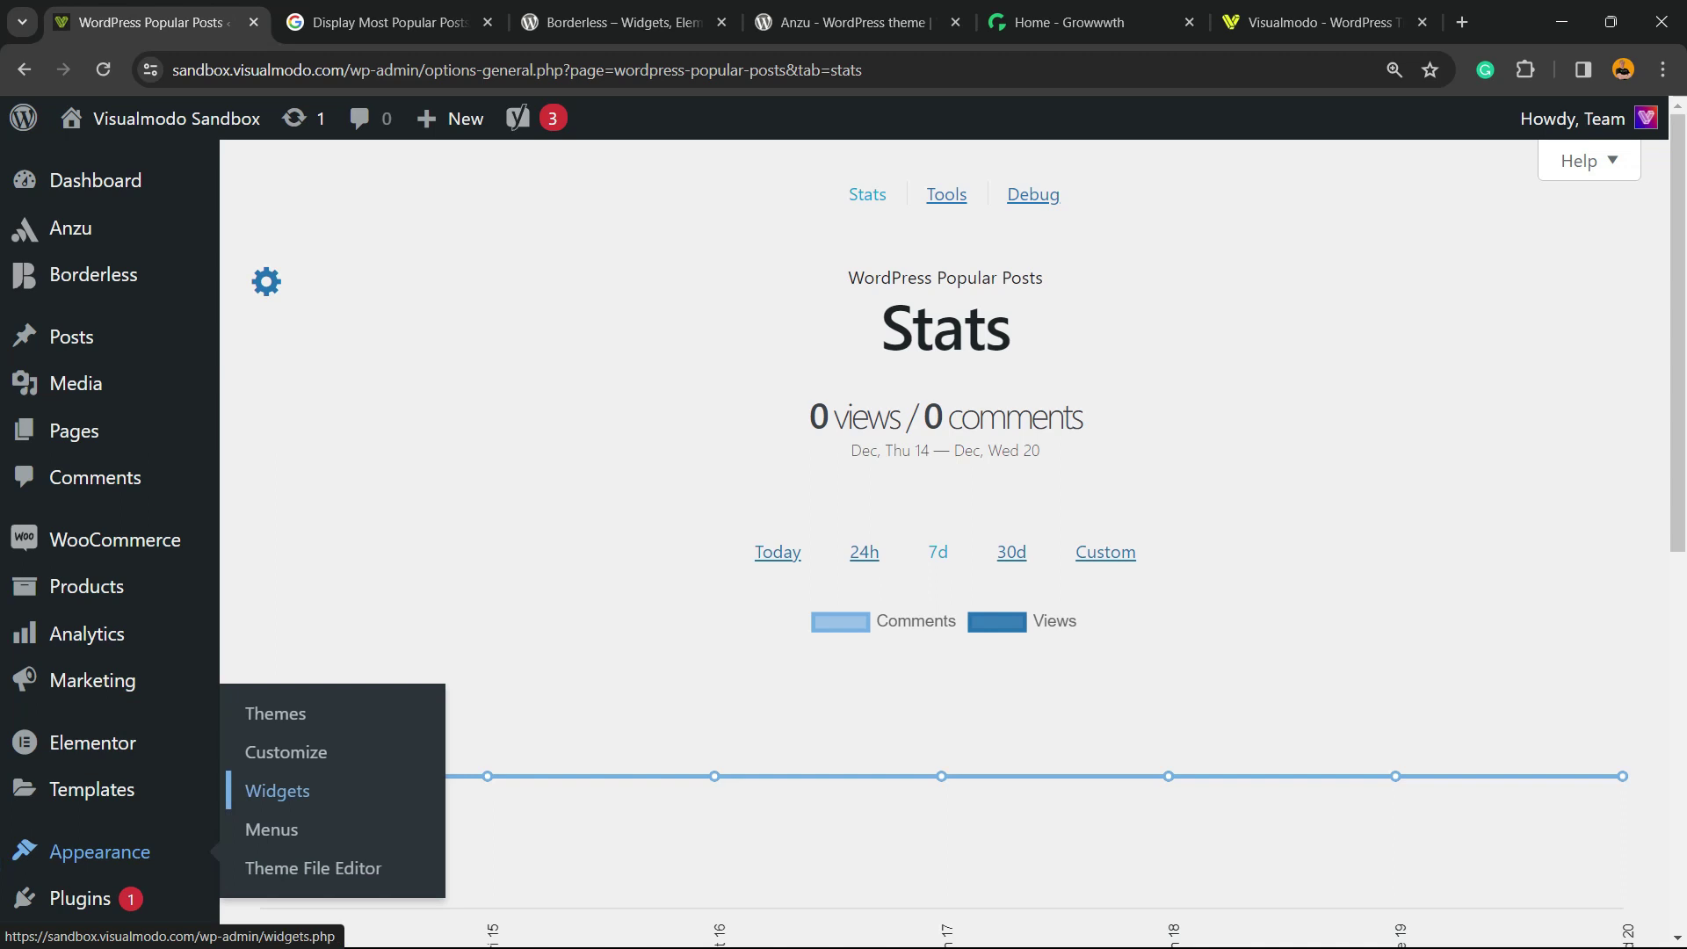
{"action": "left_click", "coordinate": [277, 791]}
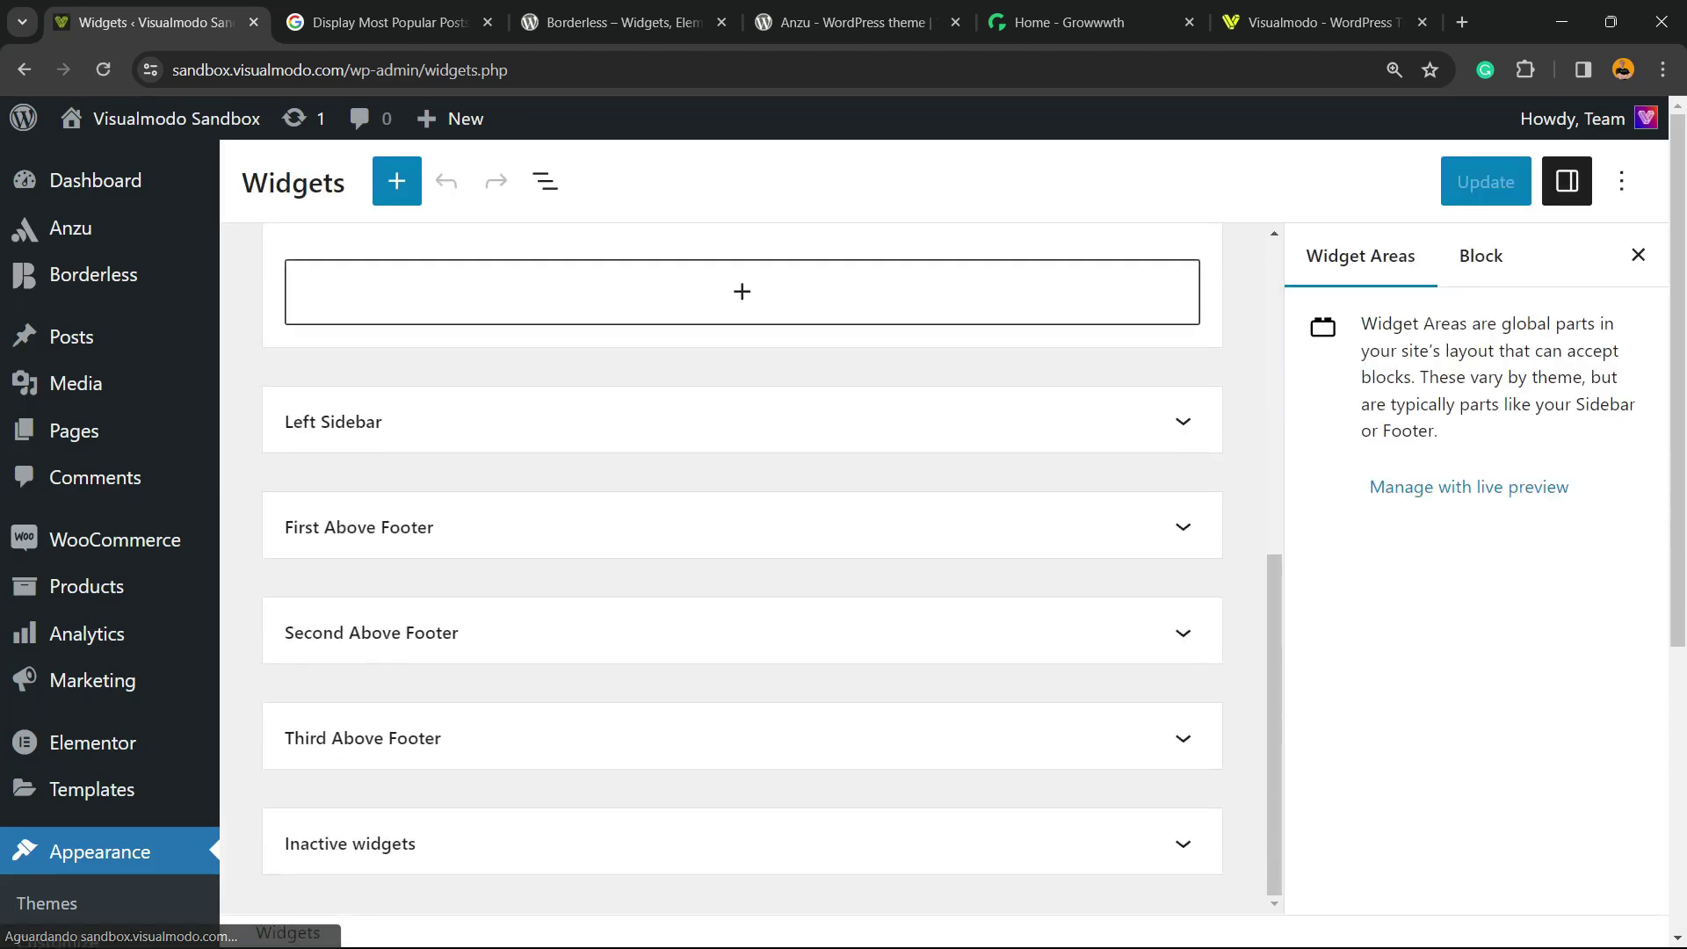
- Add a WordPress Popular Posts block at the end of the Right Sidebar widget area
{"action": "scroll", "coordinate": [742, 568], "scroll_direction": "down", "scroll_amount": 5}
{"action": "scroll", "coordinate": [741, 567], "scroll_direction": "up", "scroll_amount": 5}
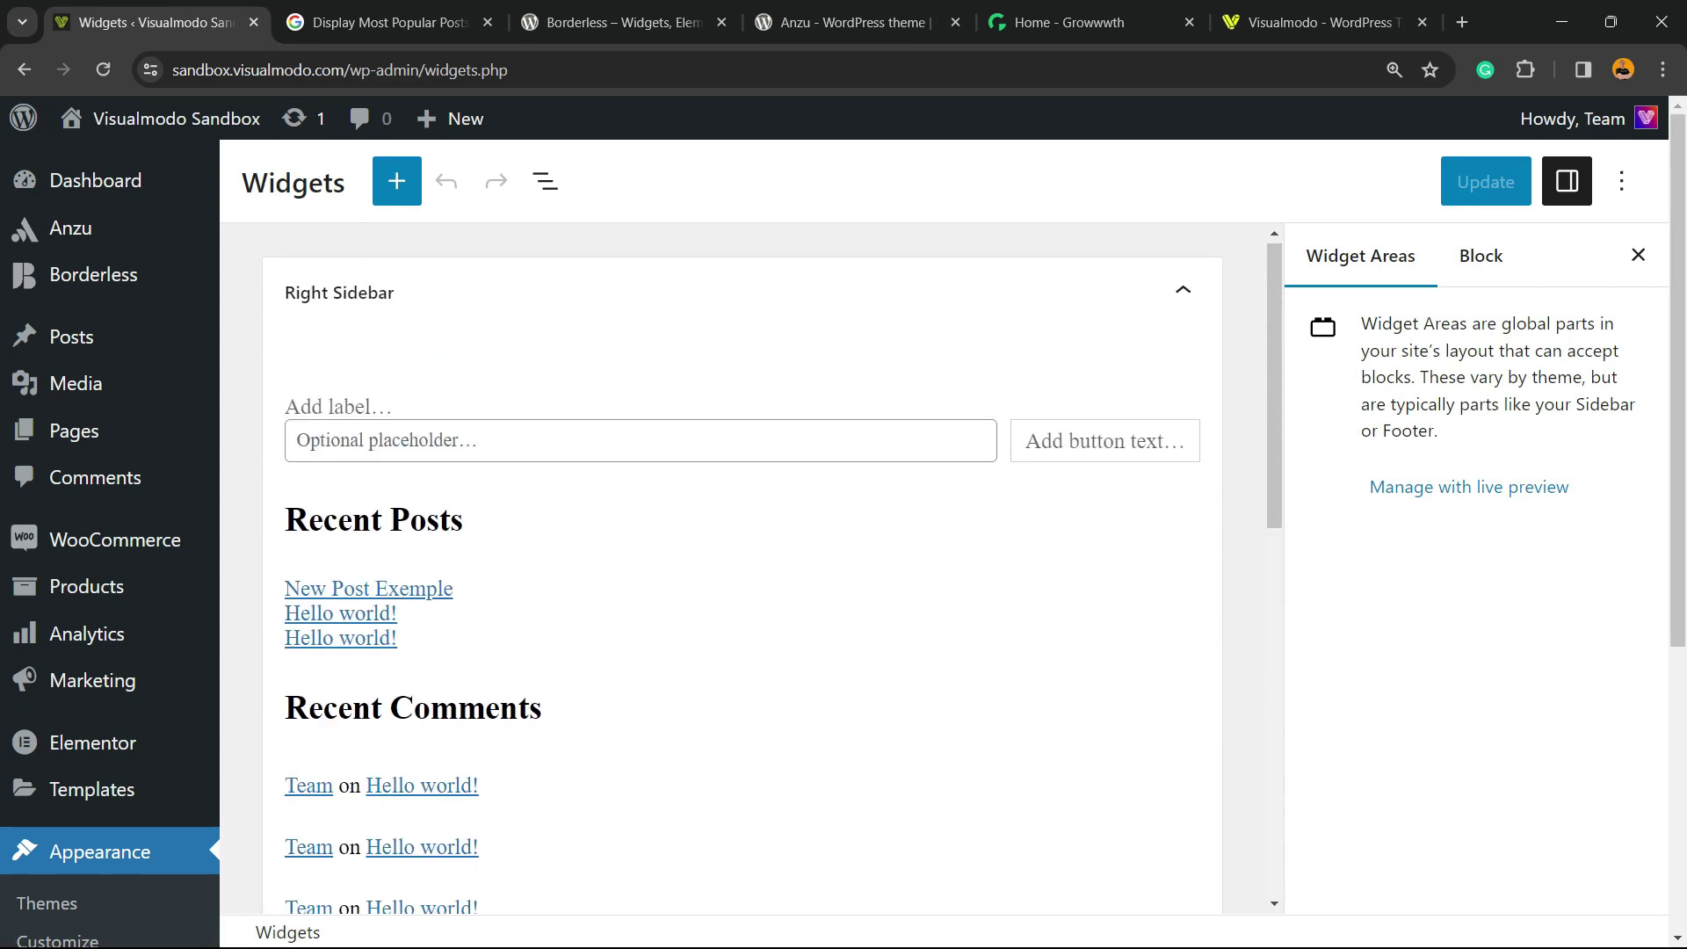
{"action": "scroll", "coordinate": [742, 567], "scroll_direction": "down", "scroll_amount": 8}
{"action": "scroll", "coordinate": [743, 526], "scroll_direction": "up", "scroll_amount": 1}
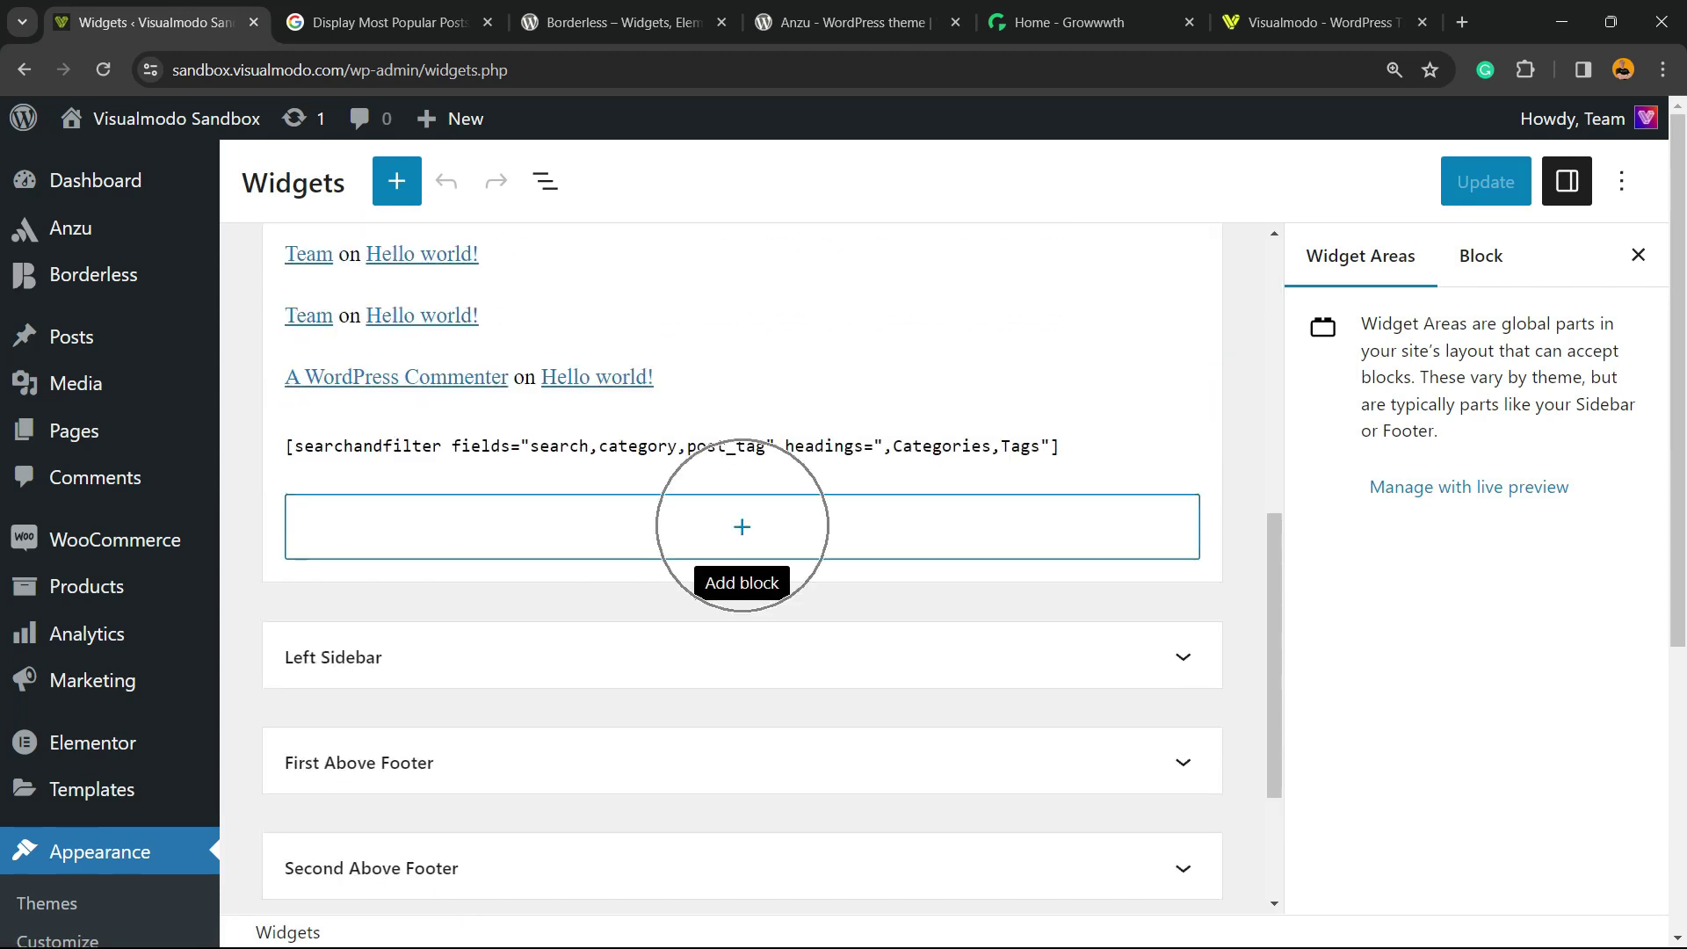
{"action": "left_click", "coordinate": [742, 527]}
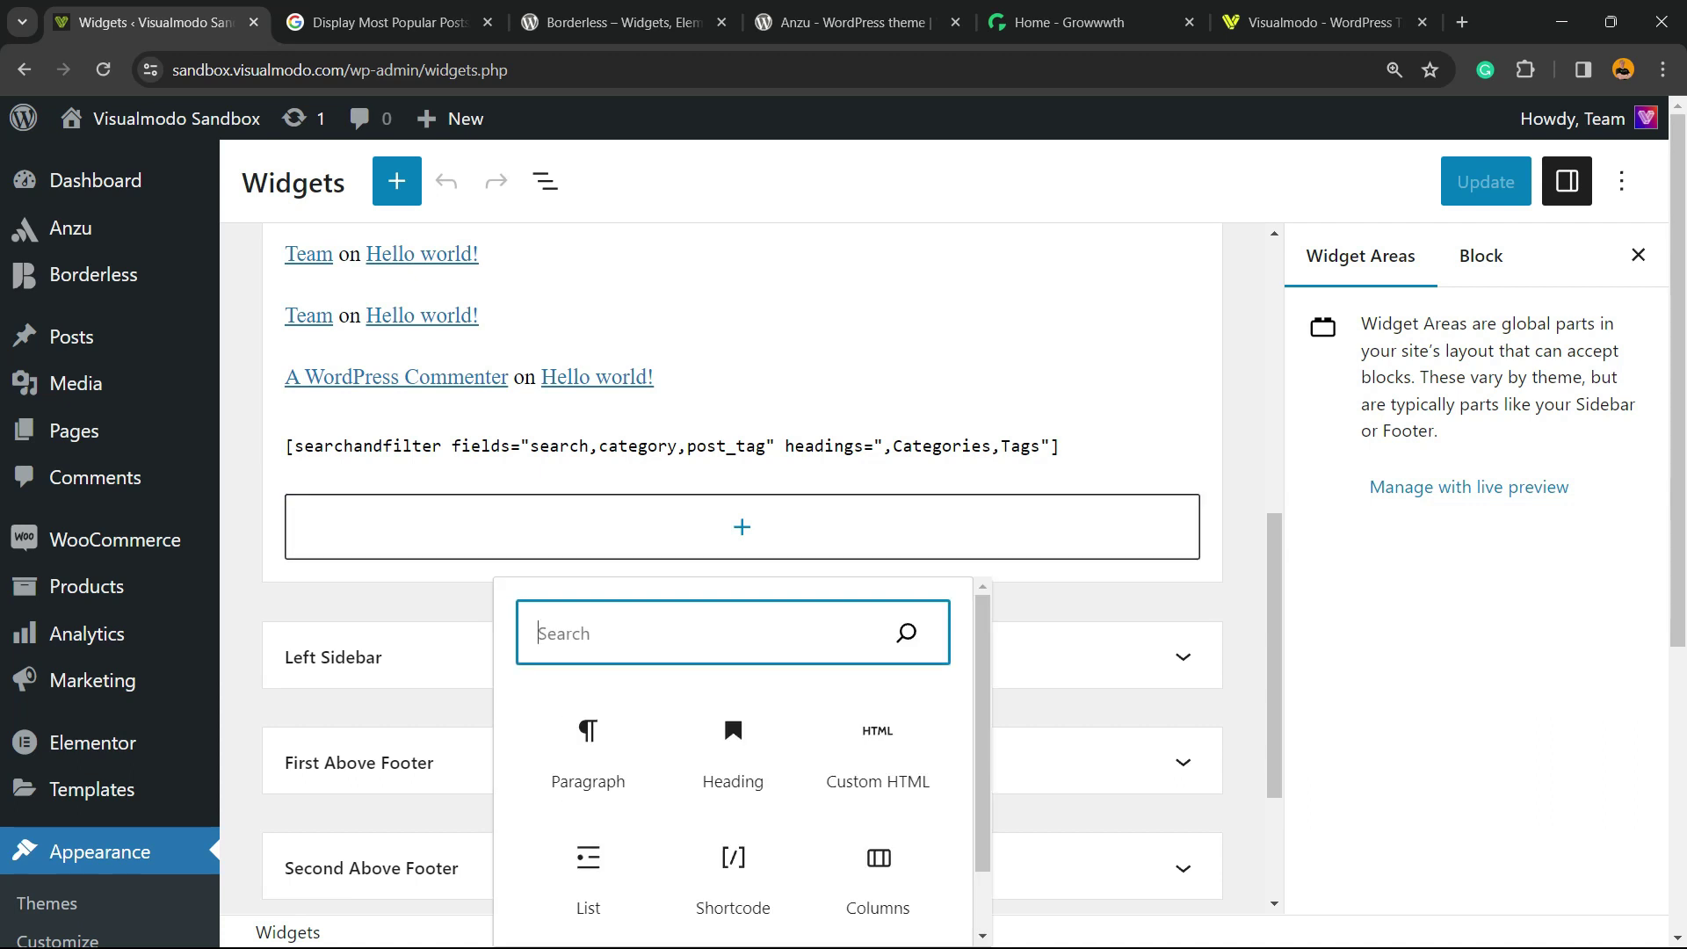
{"action": "type", "text": "Popular Posts"}
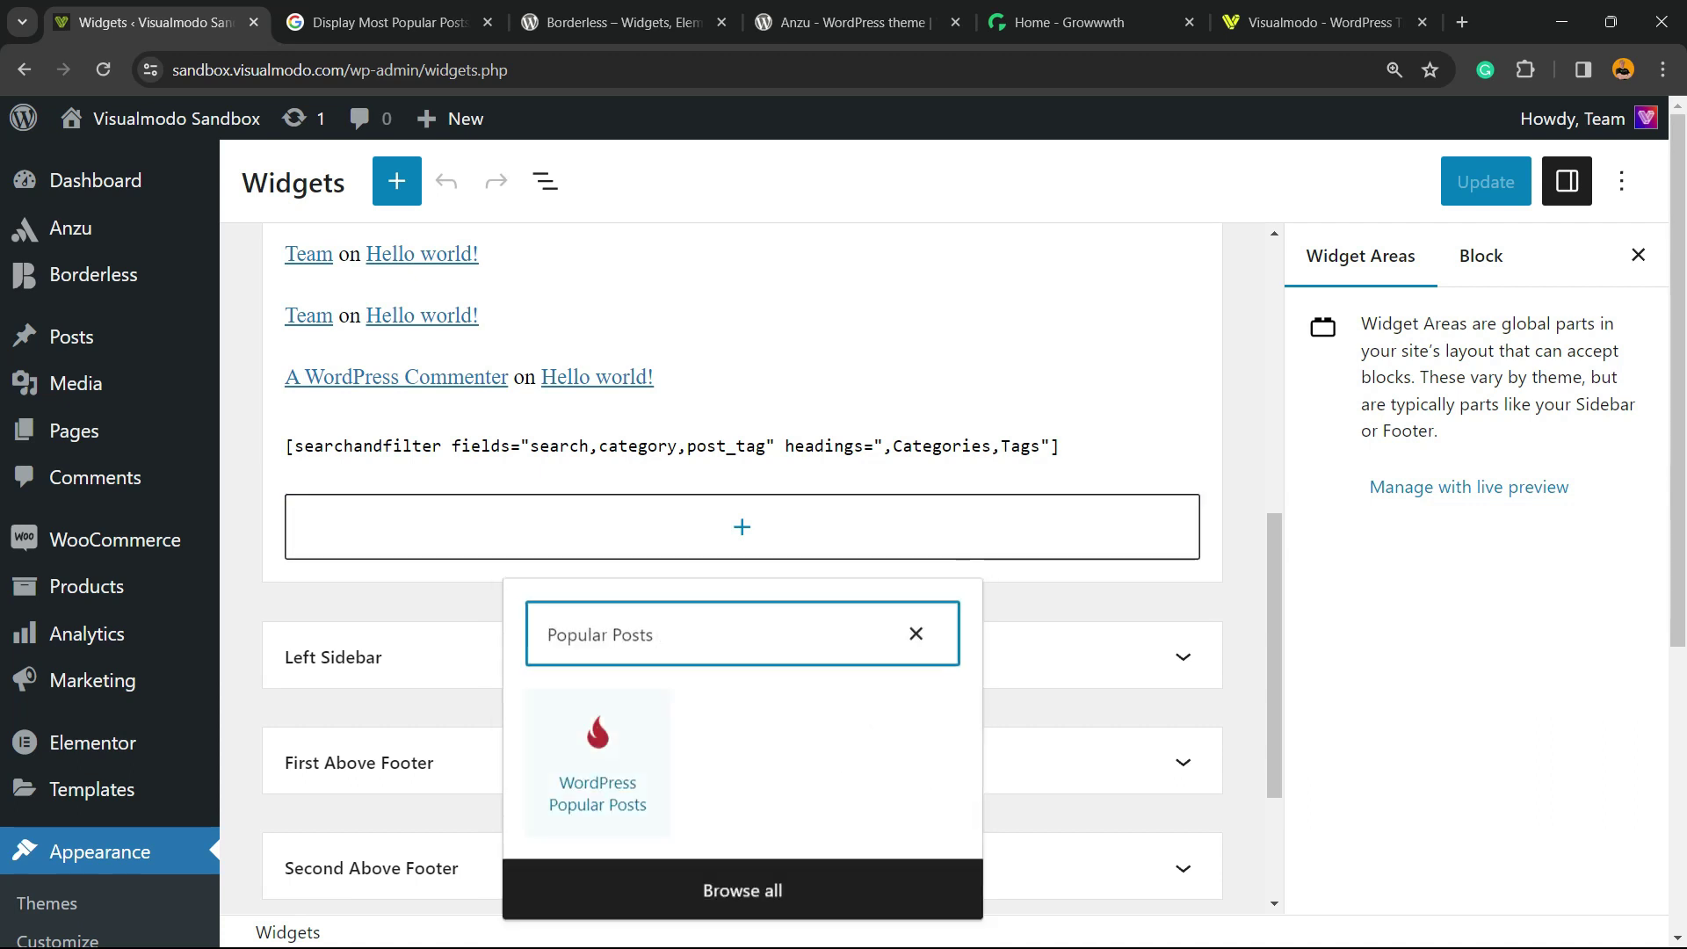
{"action": "left_click", "coordinate": [598, 760]}
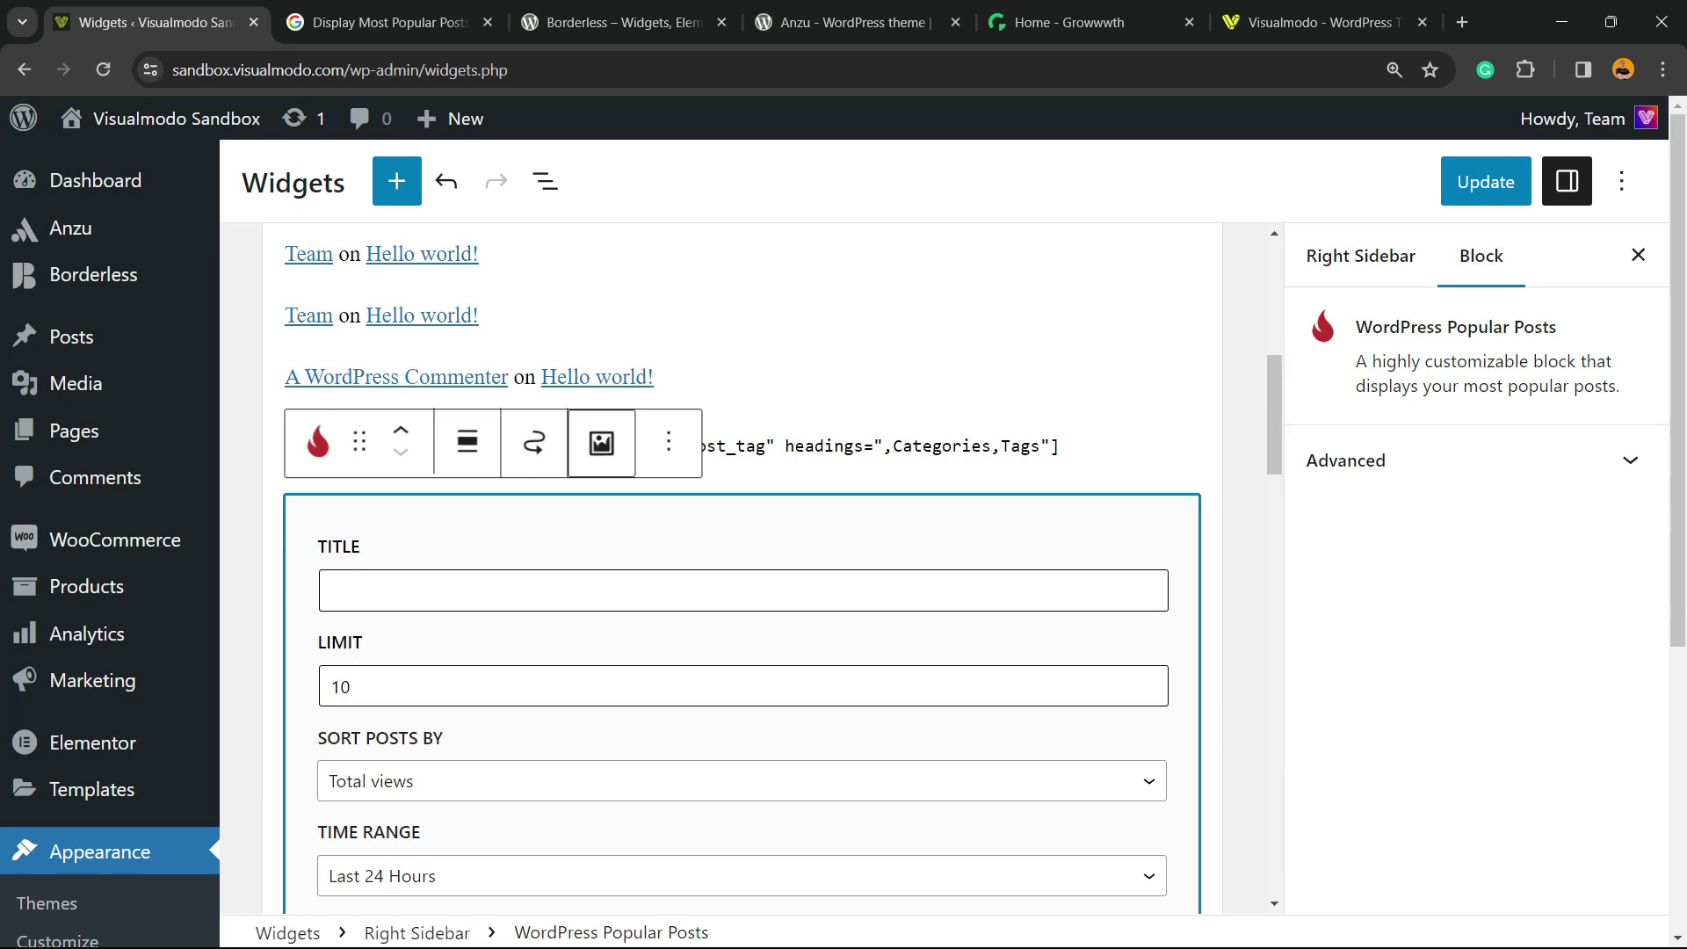
- Set the popular posts block's title to "Test"
{"action": "left_click", "coordinate": [449, 589]}
{"action": "key", "text": "Down"}
{"action": "key", "text": "Return"}
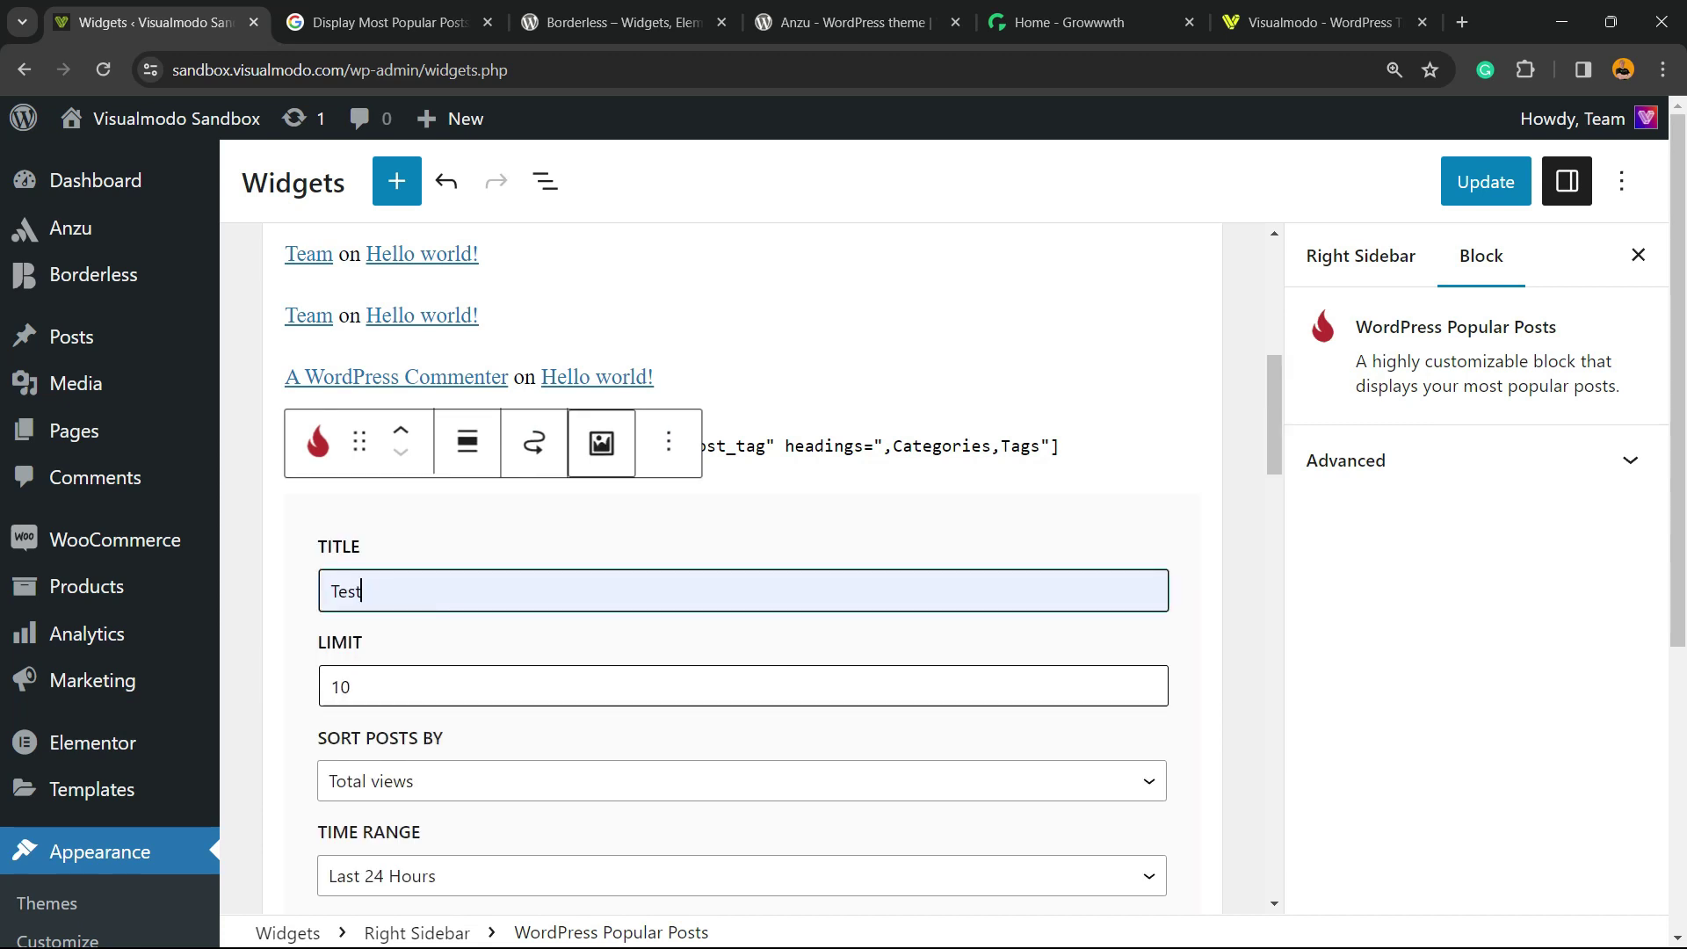
- Review the block's sorting criteria and keep Total views selected
{"action": "scroll", "coordinate": [742, 571], "scroll_direction": "down", "scroll_amount": 2}
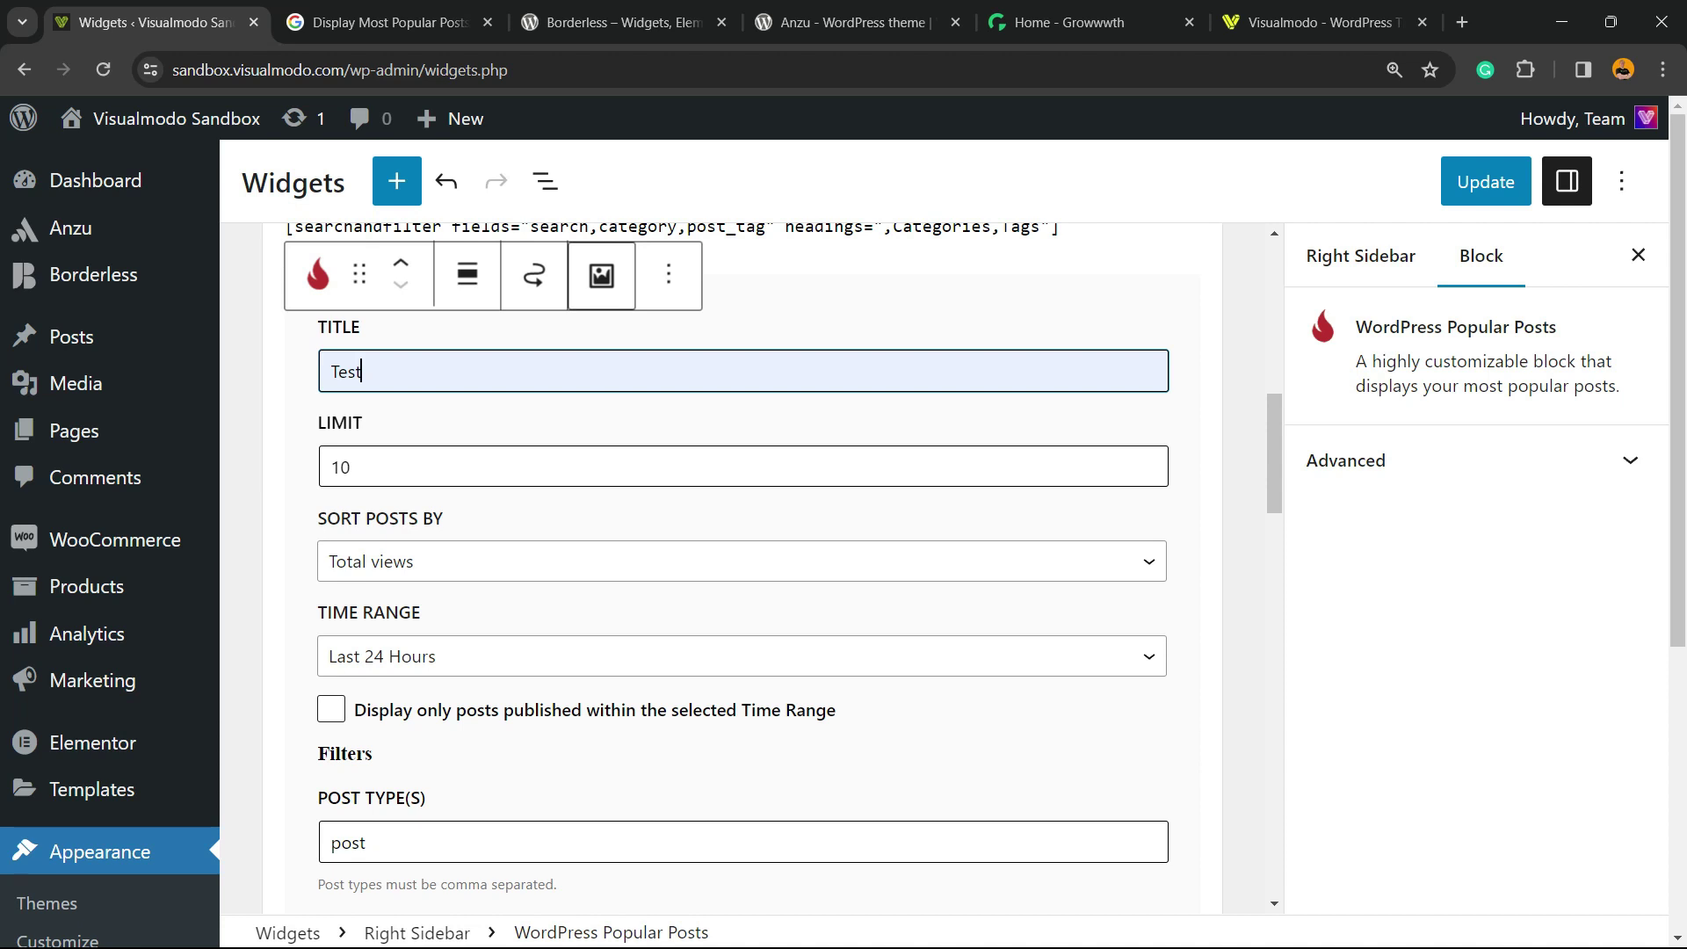
{"action": "left_click", "coordinate": [740, 561]}
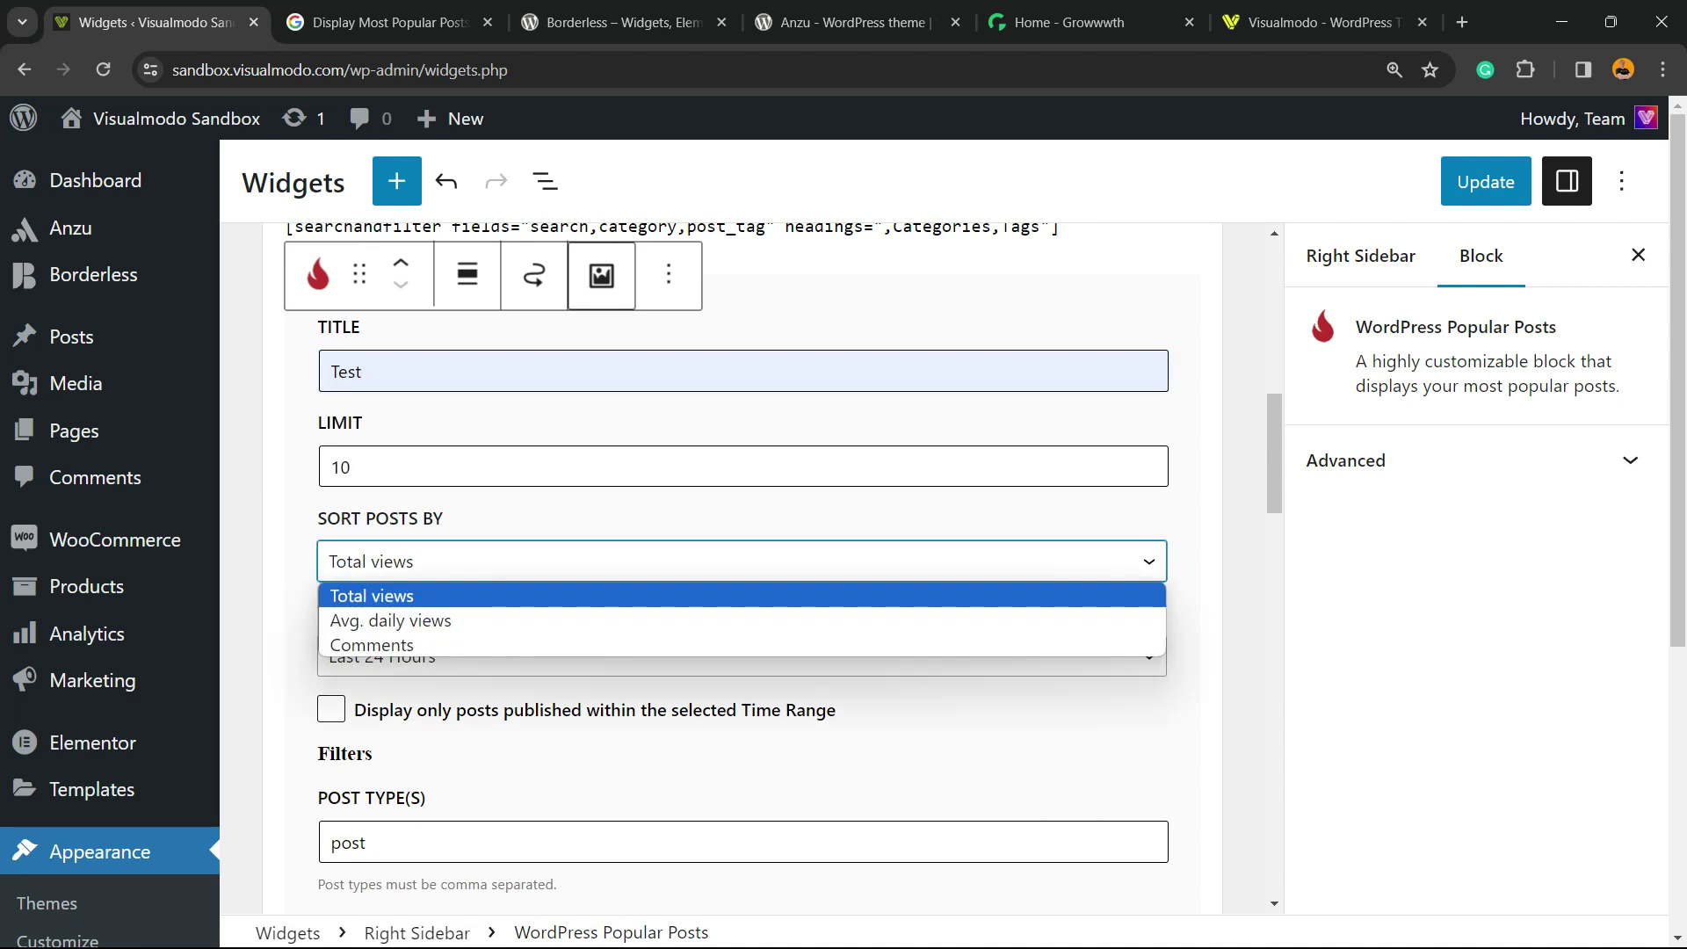
{"action": "key", "text": "Down"}
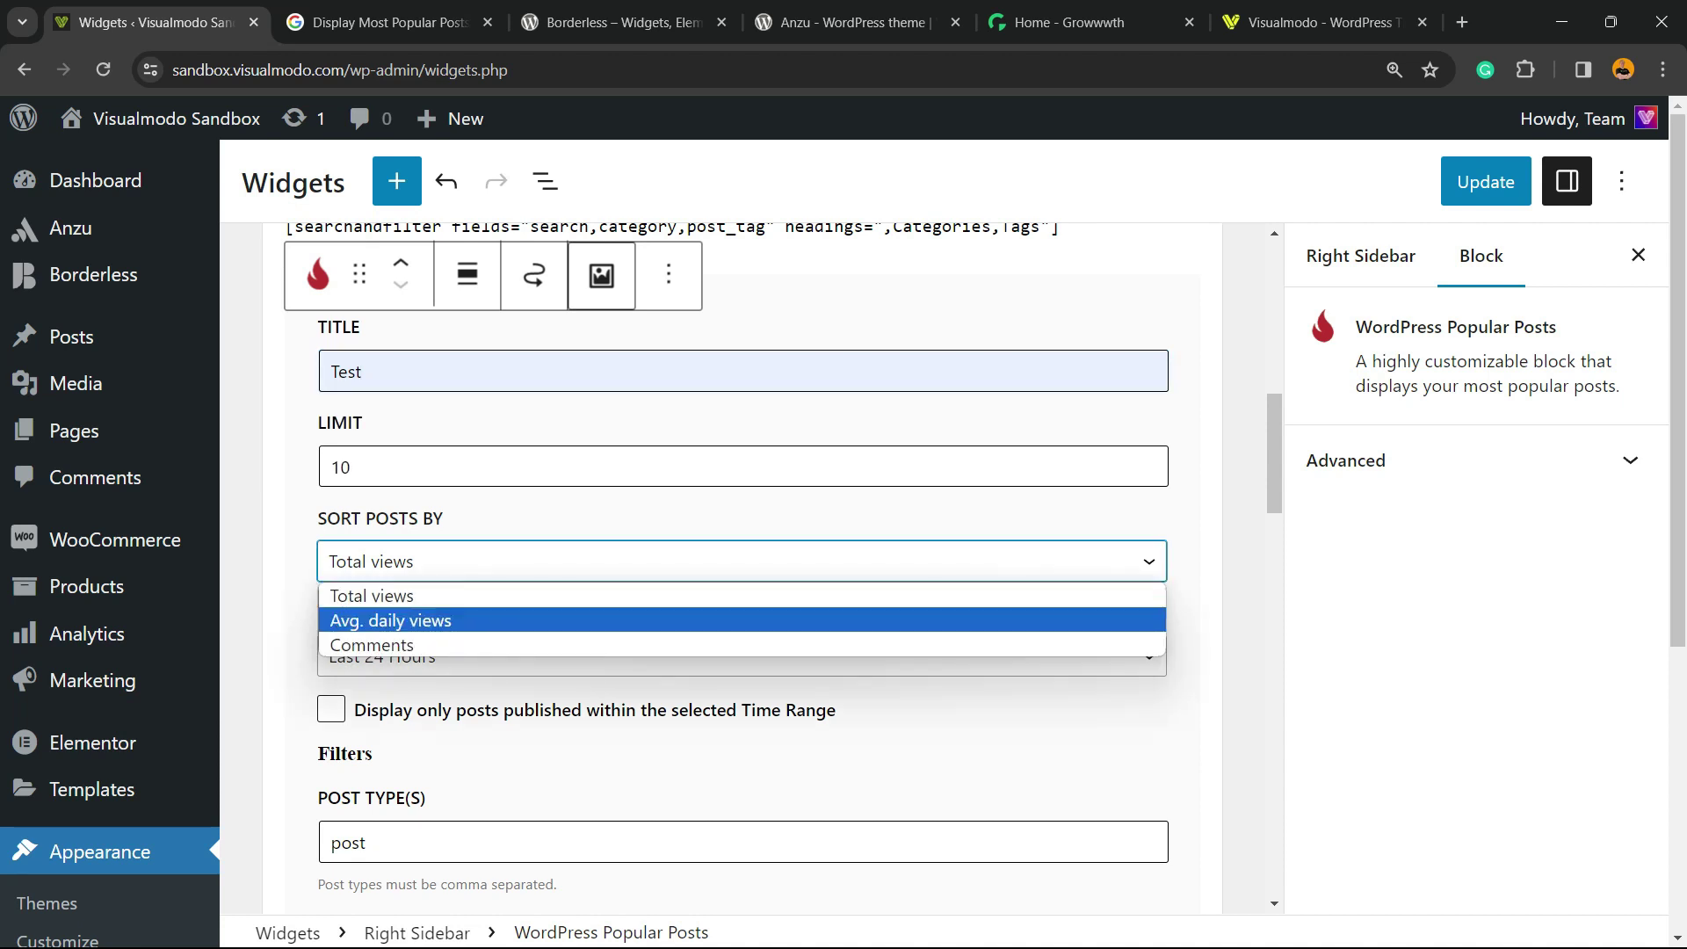
{"action": "key", "text": "Down"}
{"action": "key", "text": "Up"}
{"action": "key", "text": "Up"}
{"action": "key", "text": "Return"}
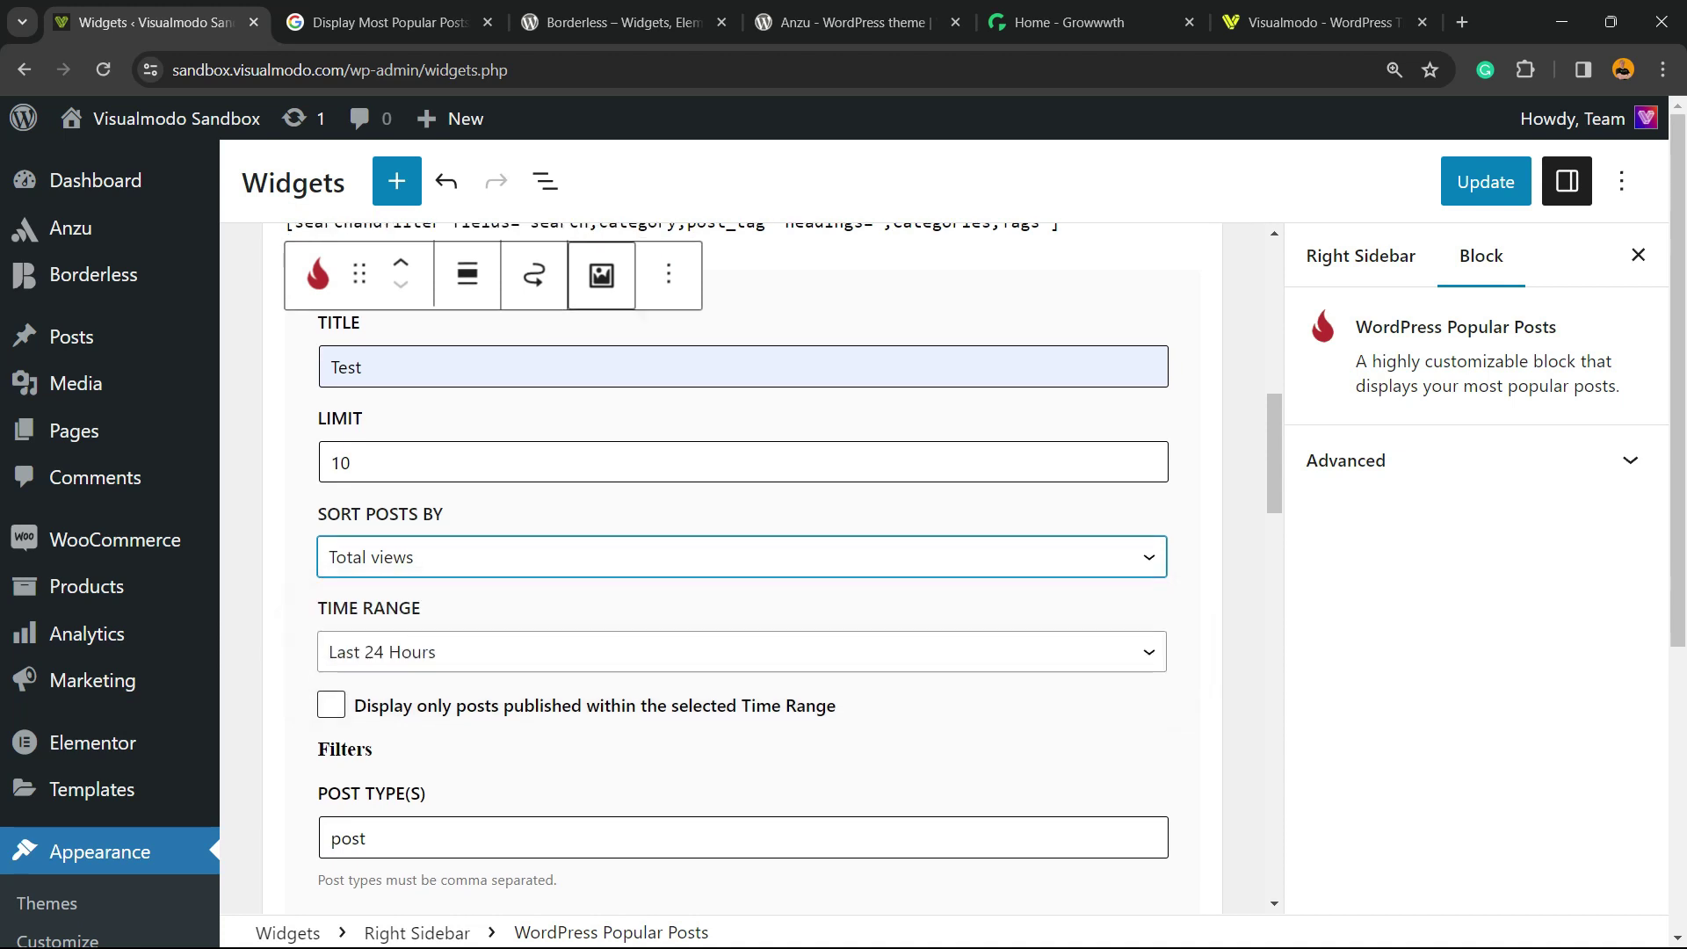
- Set the block's time range to Last 7 days
{"action": "scroll", "coordinate": [742, 562], "scroll_direction": "down", "scroll_amount": 3}
{"action": "key", "text": "Tab"}
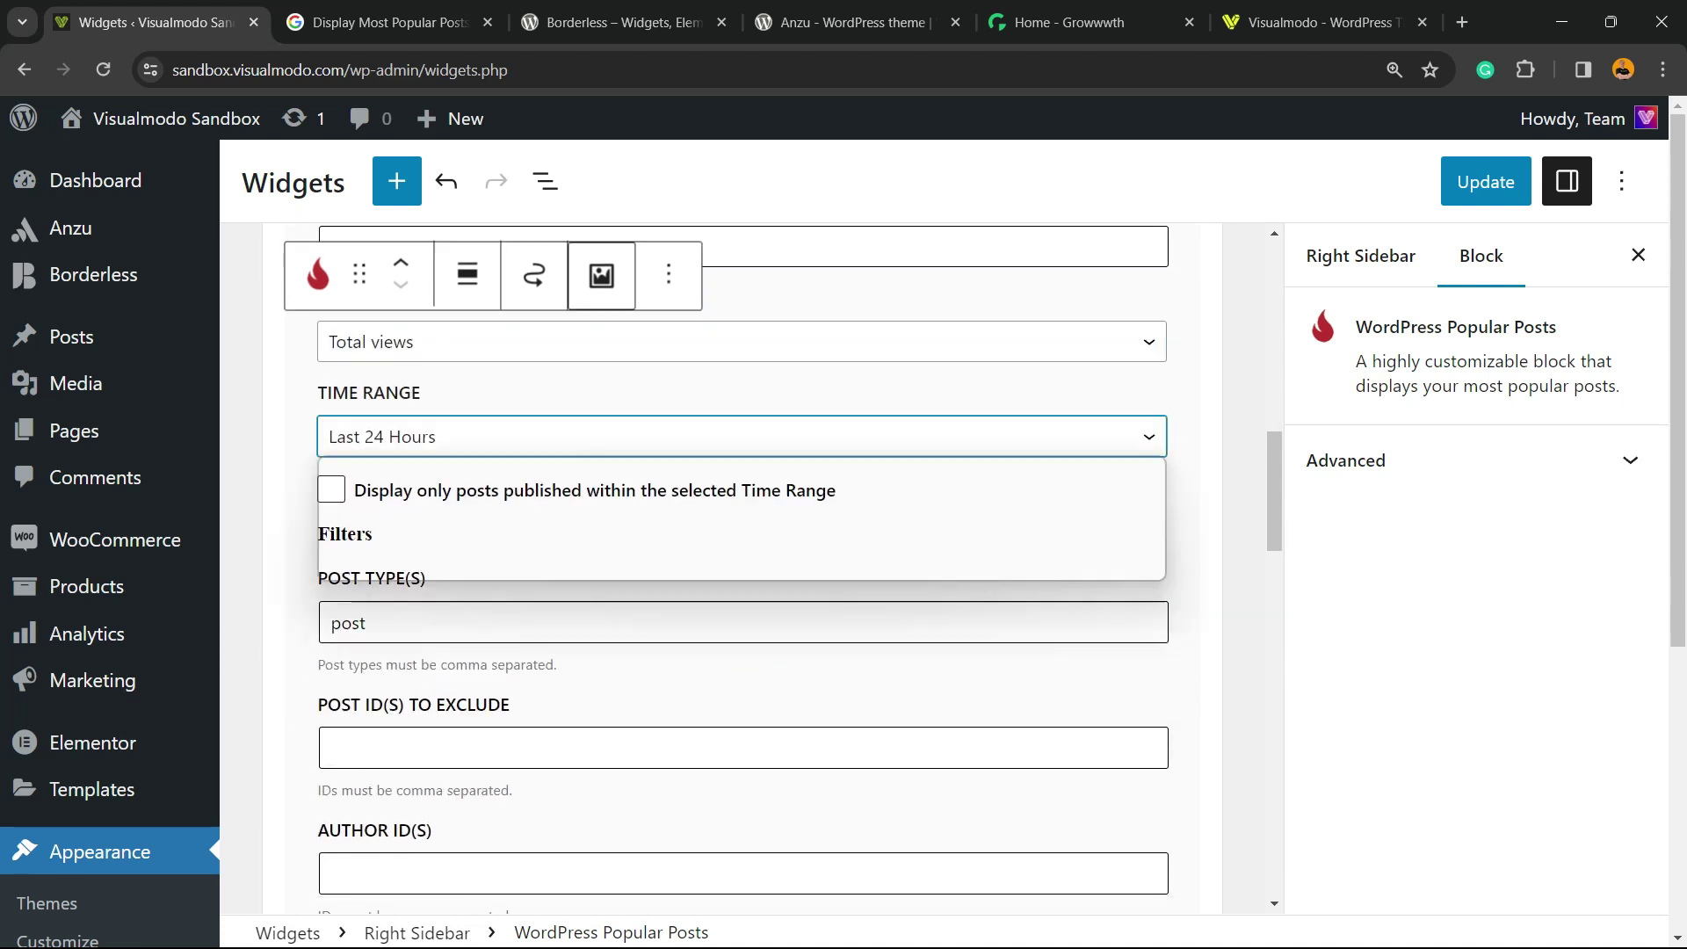
{"action": "key", "text": "alt+Down"}
{"action": "key", "text": "Down"}
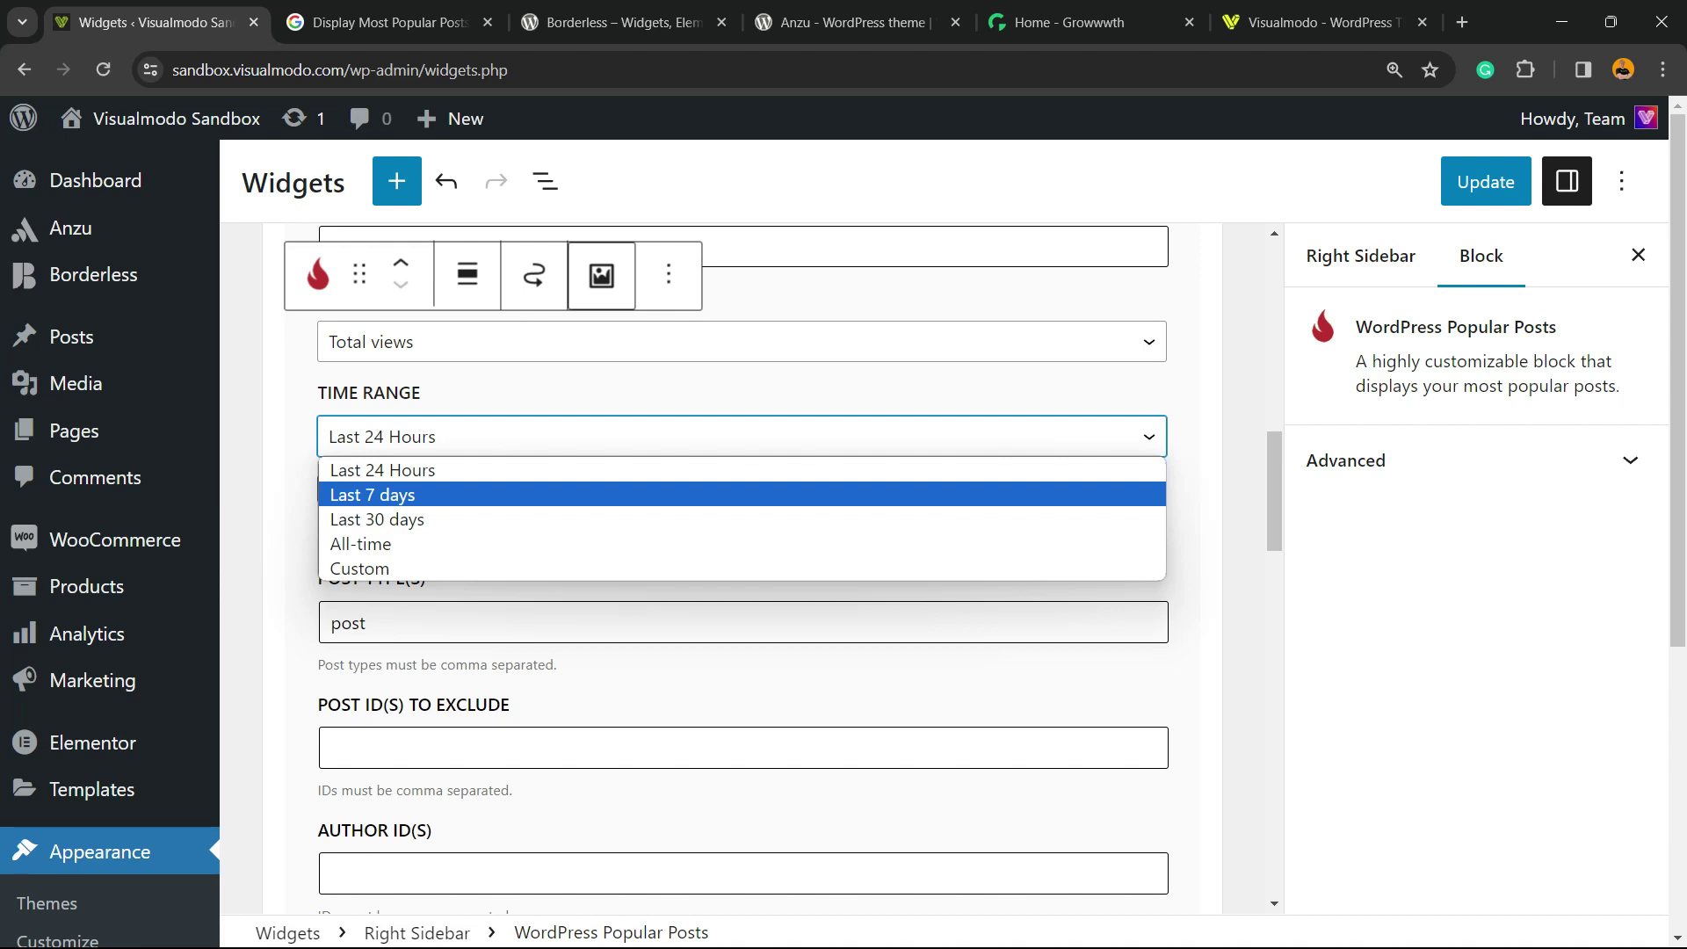
{"action": "key", "text": "Down"}
{"action": "key", "text": "Down"}
{"action": "key", "text": "Down"}
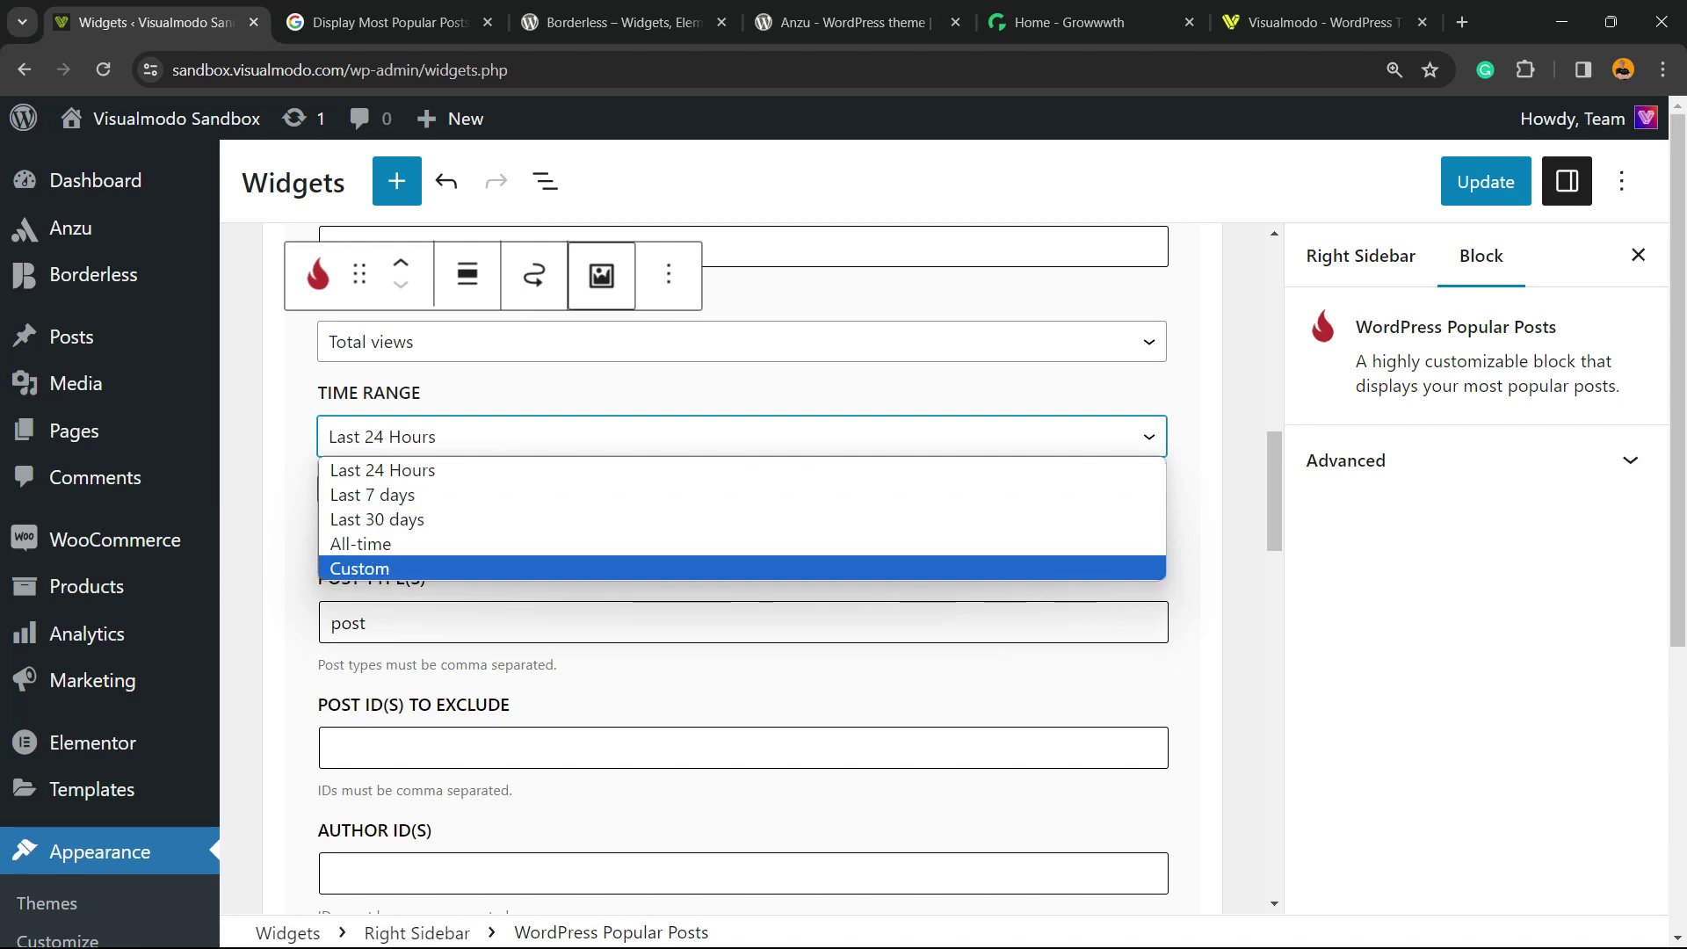
{"action": "key", "text": "Up"}
{"action": "key", "text": "Up"}
{"action": "key", "text": "Up"}
{"action": "key", "text": "Return"}
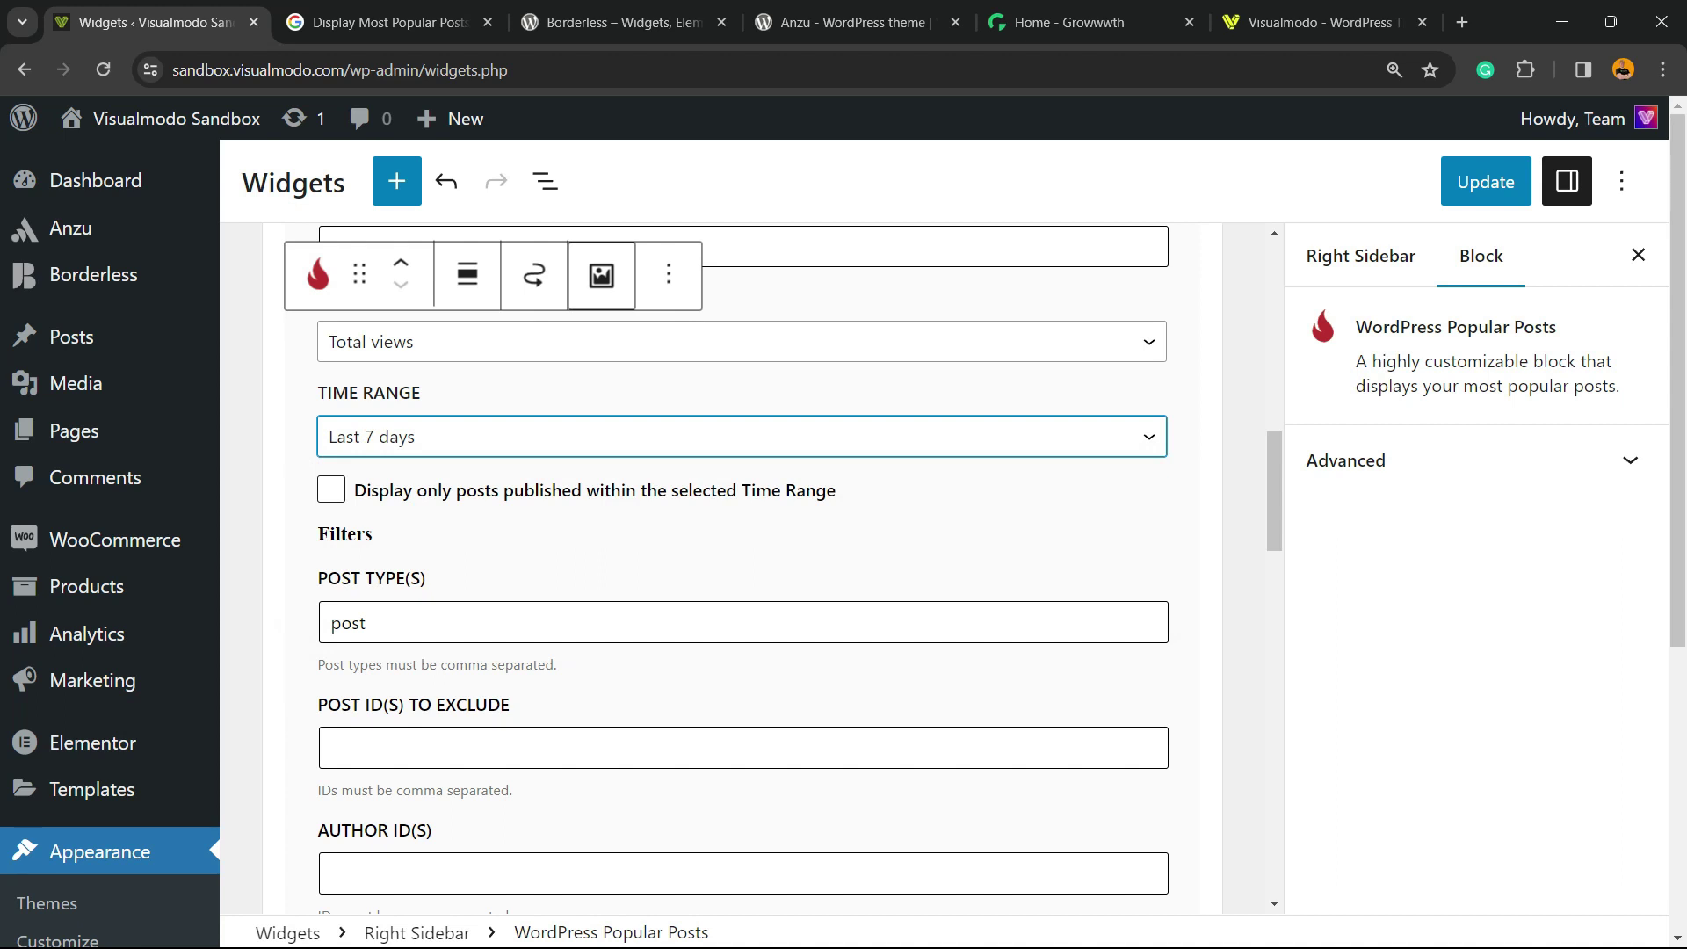
- Examine the block's filters for post types, post IDs to exclude and author IDs
{"action": "left_click", "coordinate": [367, 623]}
{"action": "key", "text": "ctrl+a"}
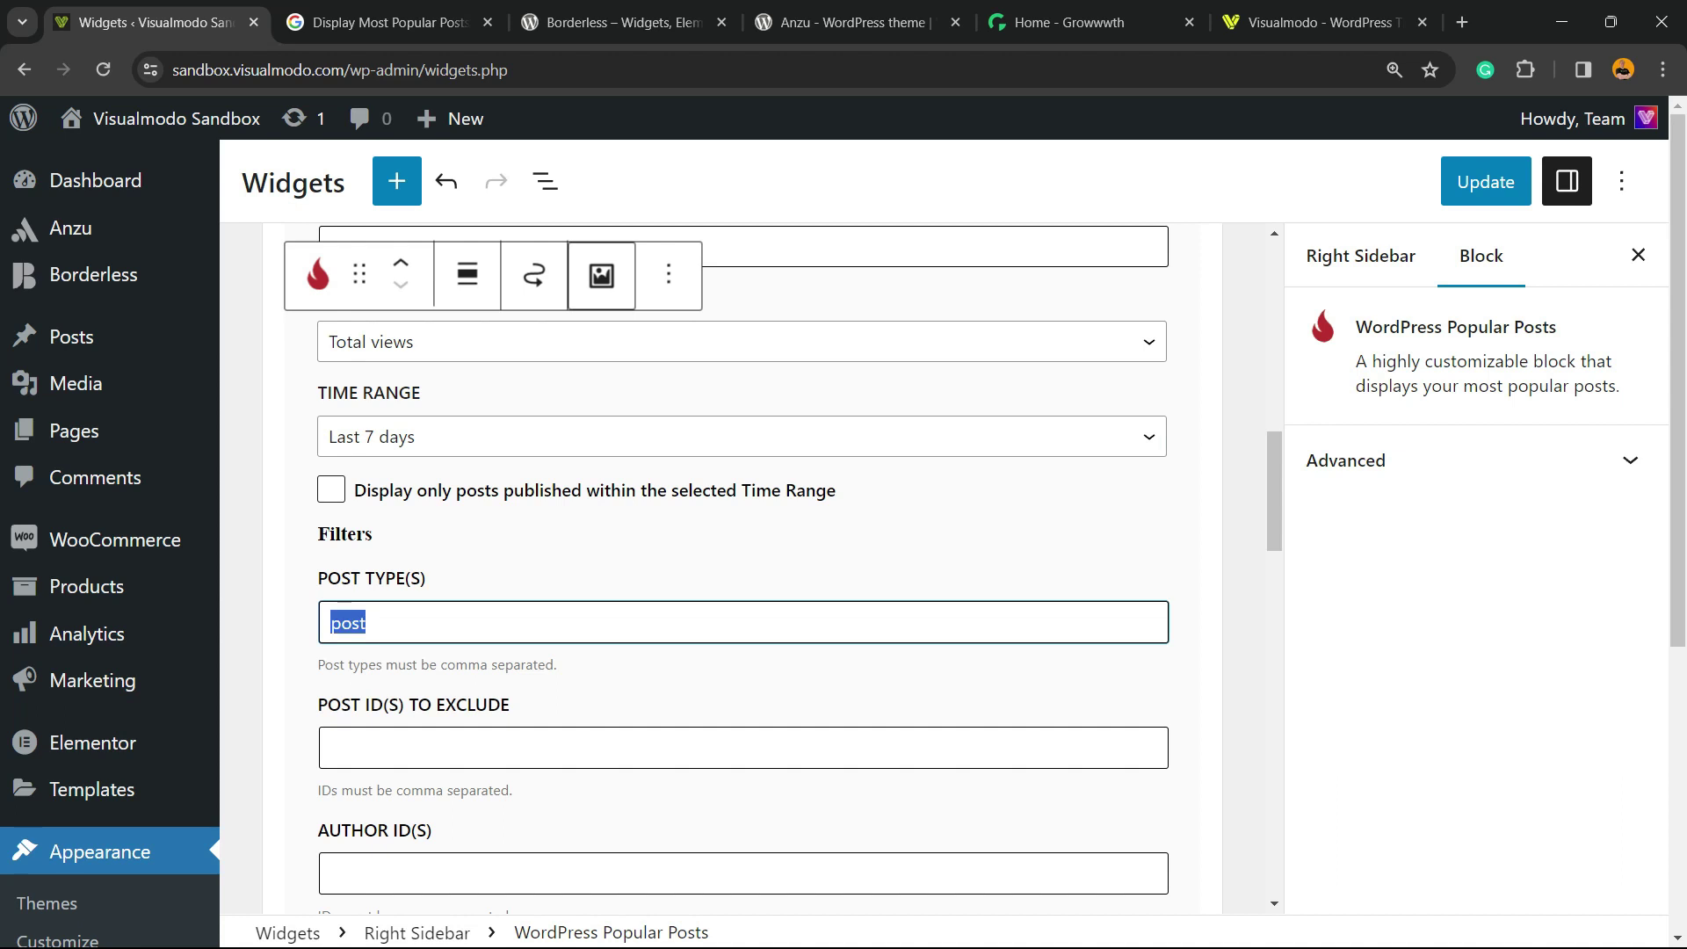
{"action": "left_click", "coordinate": [367, 623]}
{"action": "scroll", "coordinate": [742, 571], "scroll_direction": "down", "scroll_amount": 2}
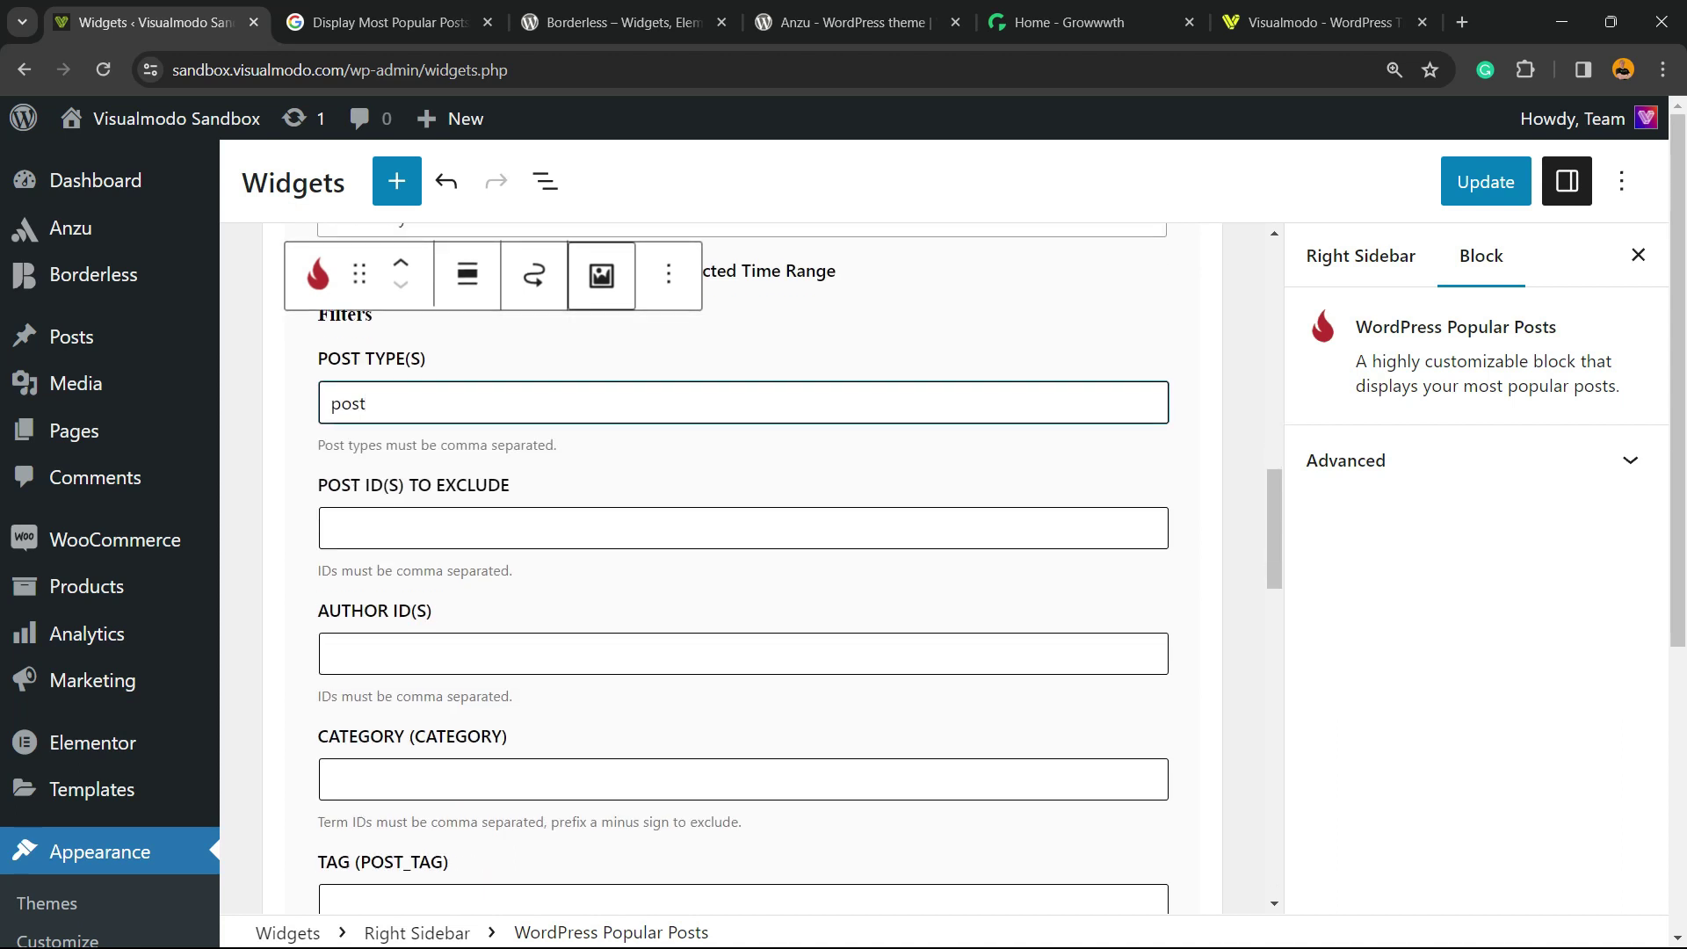
{"action": "left_click", "coordinate": [332, 527]}
{"action": "scroll", "coordinate": [743, 571], "scroll_direction": "down", "scroll_amount": 3}
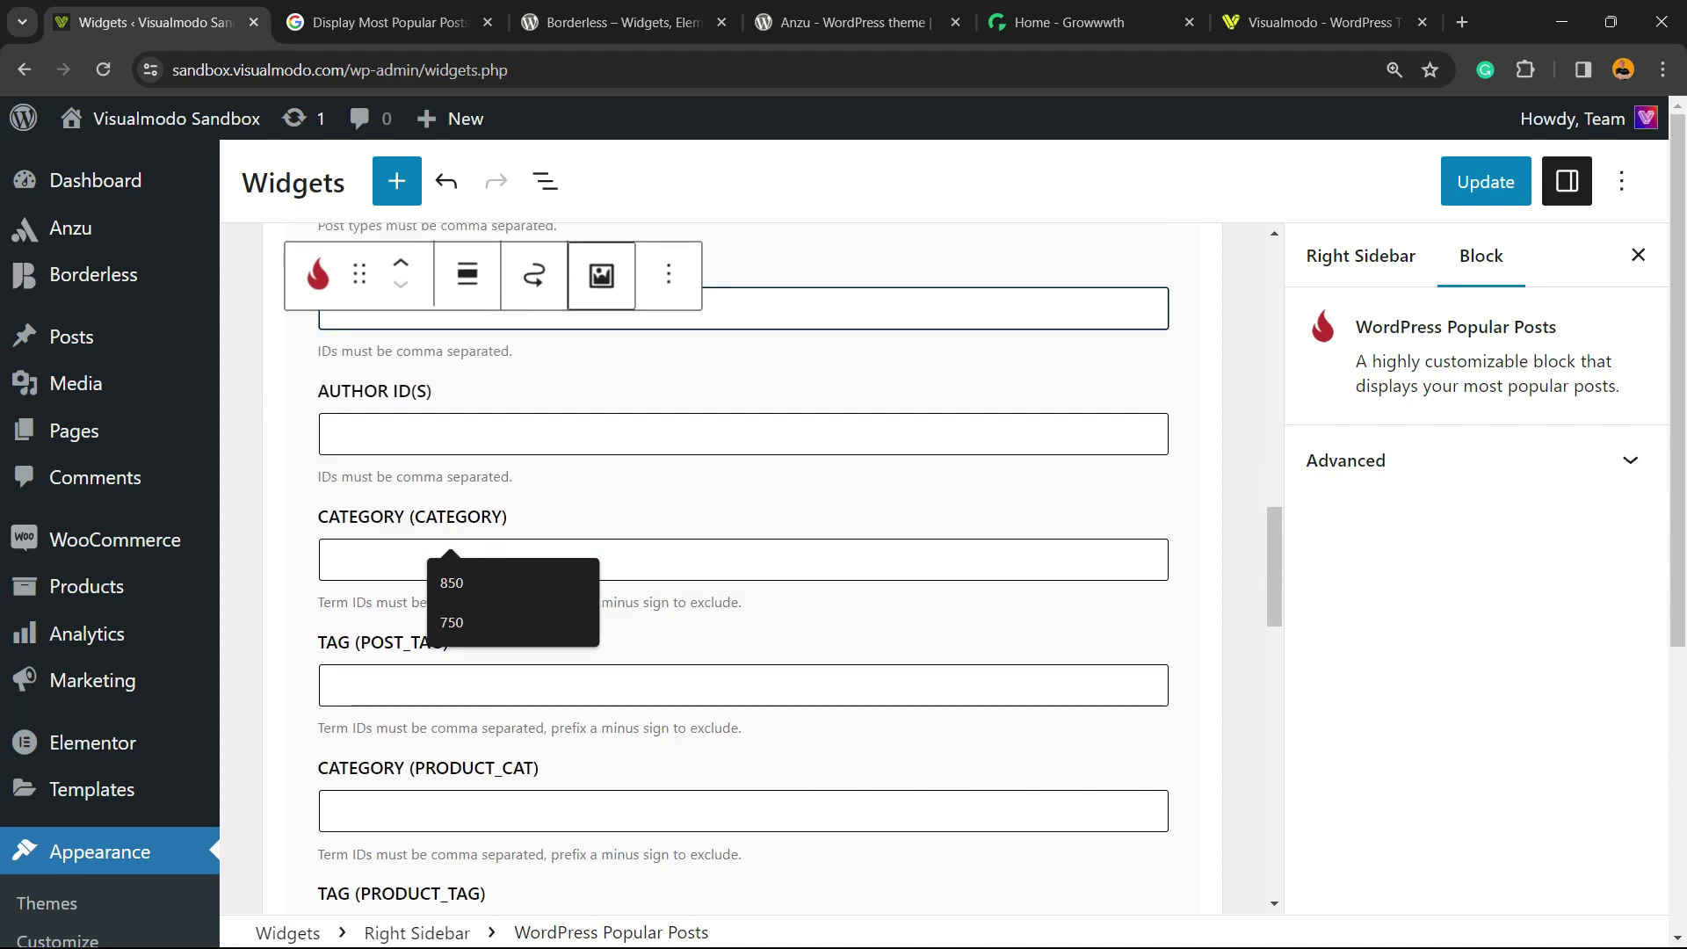
- Look at a post in the site's posts list for its ID, and return to the Widgets page
{"action": "scroll", "coordinate": [742, 571], "scroll_direction": "up", "scroll_amount": 3}
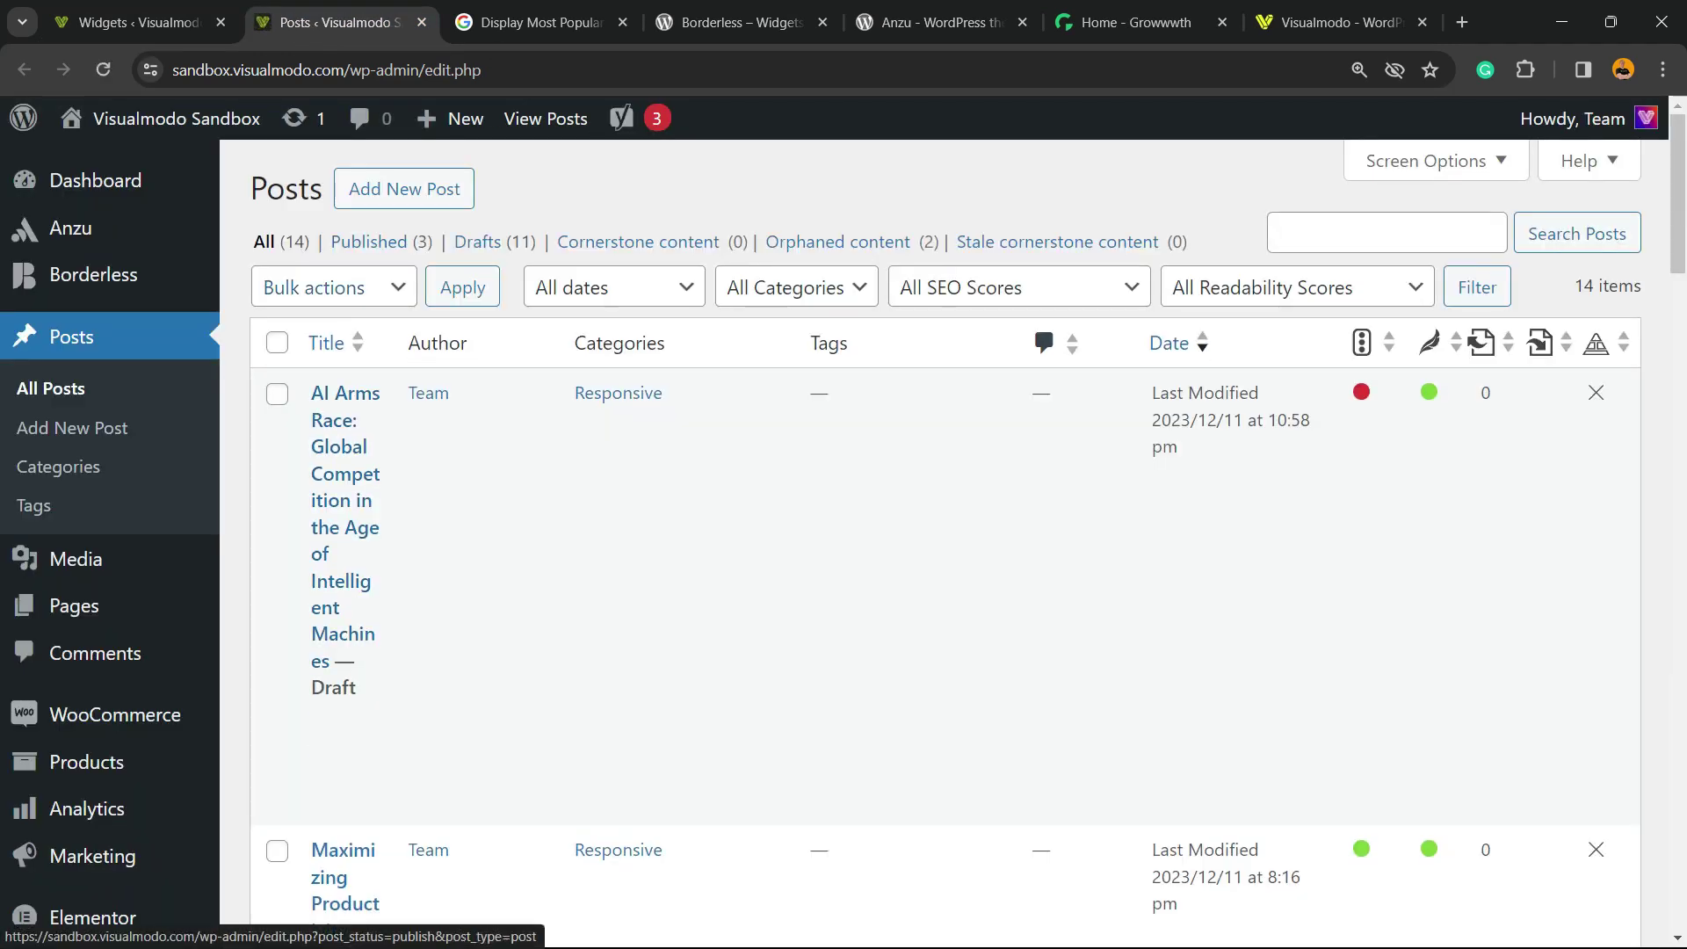
{"action": "mouse_move", "coordinate": [343, 527]}
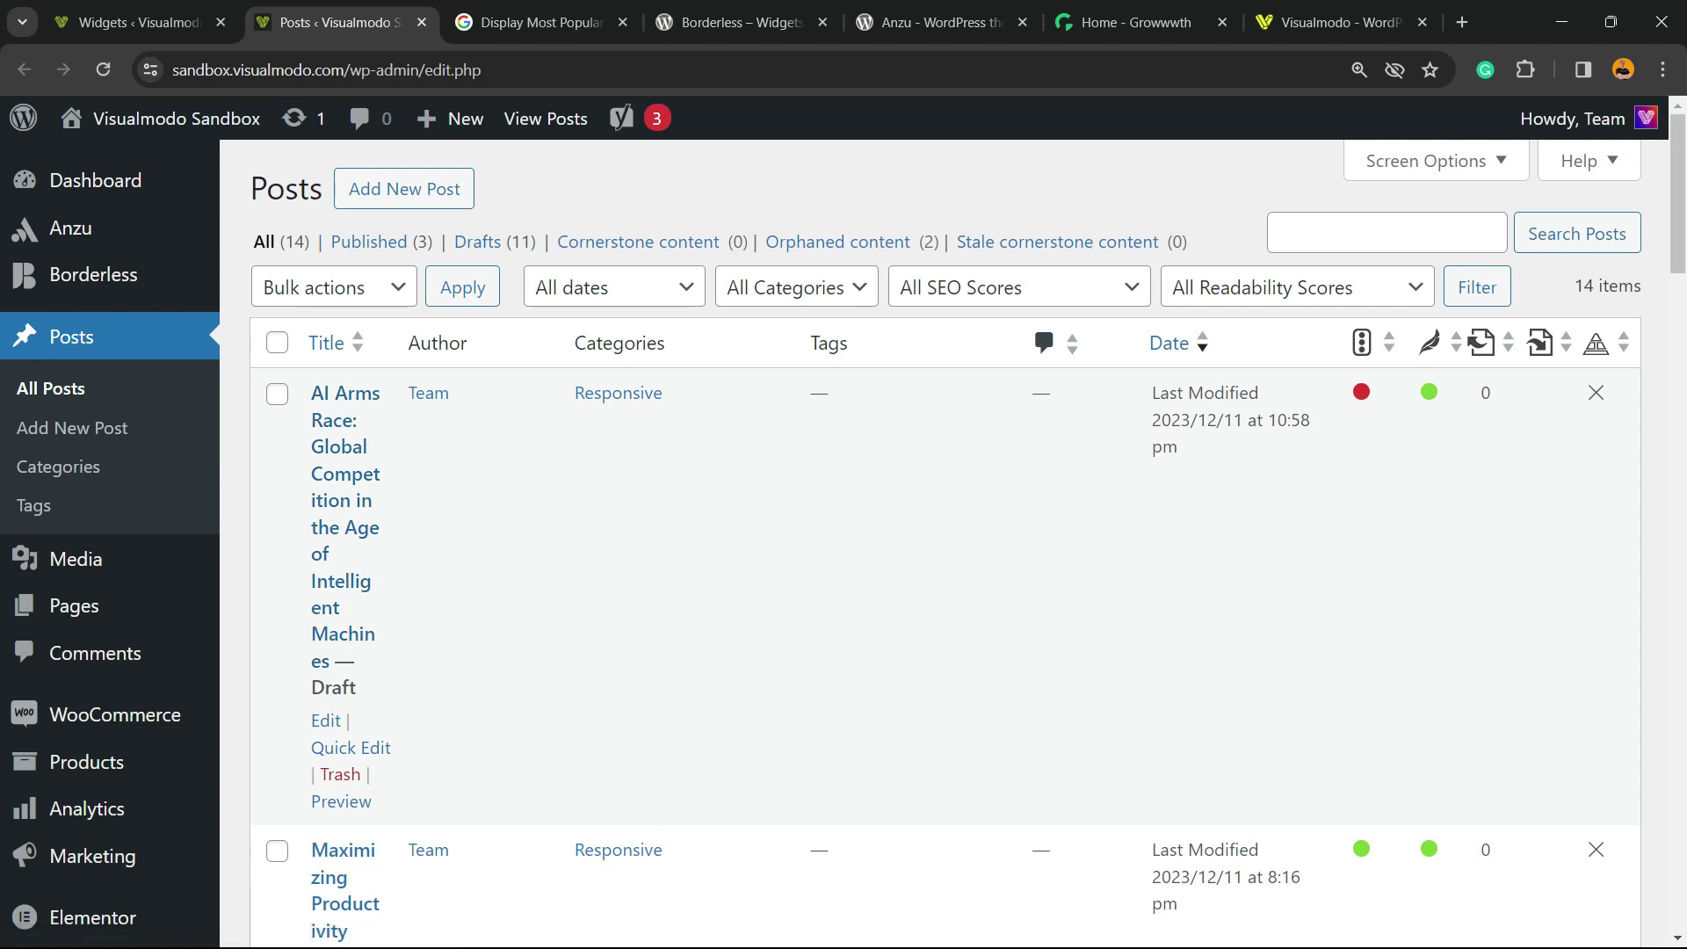
{"action": "left_click", "coordinate": [139, 22]}
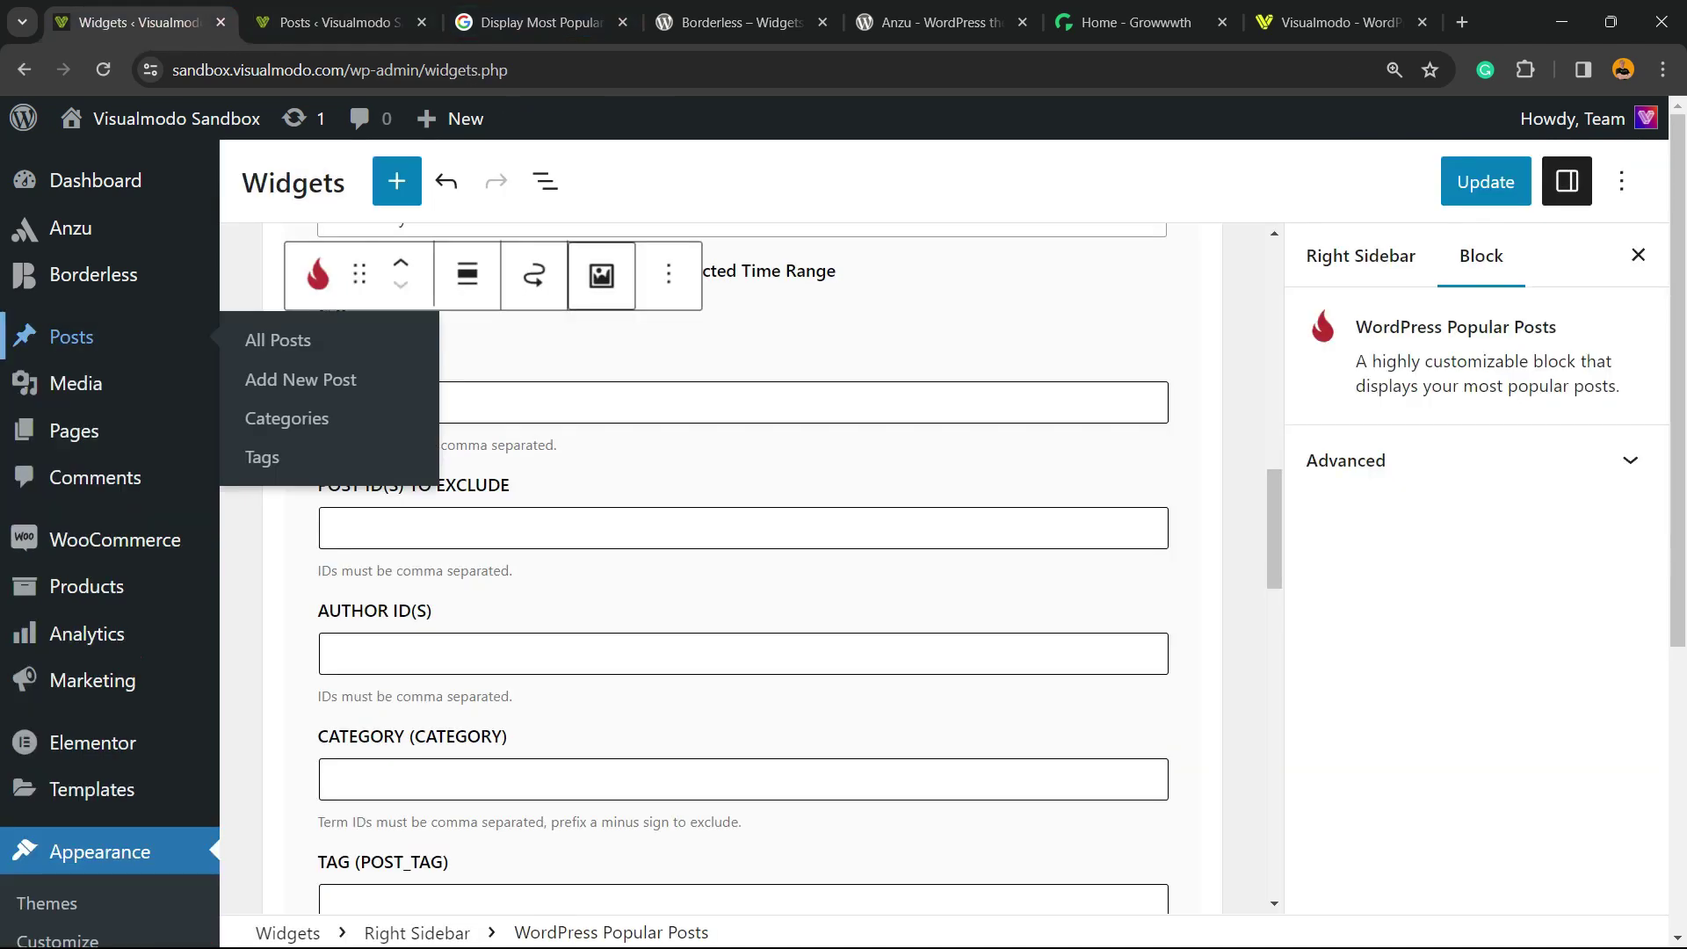
- Examine the category, tag, product and shipping class filters, plus the posts, stats tag and HTML markup settings
{"action": "scroll", "coordinate": [742, 571], "scroll_direction": "down", "scroll_amount": 3}
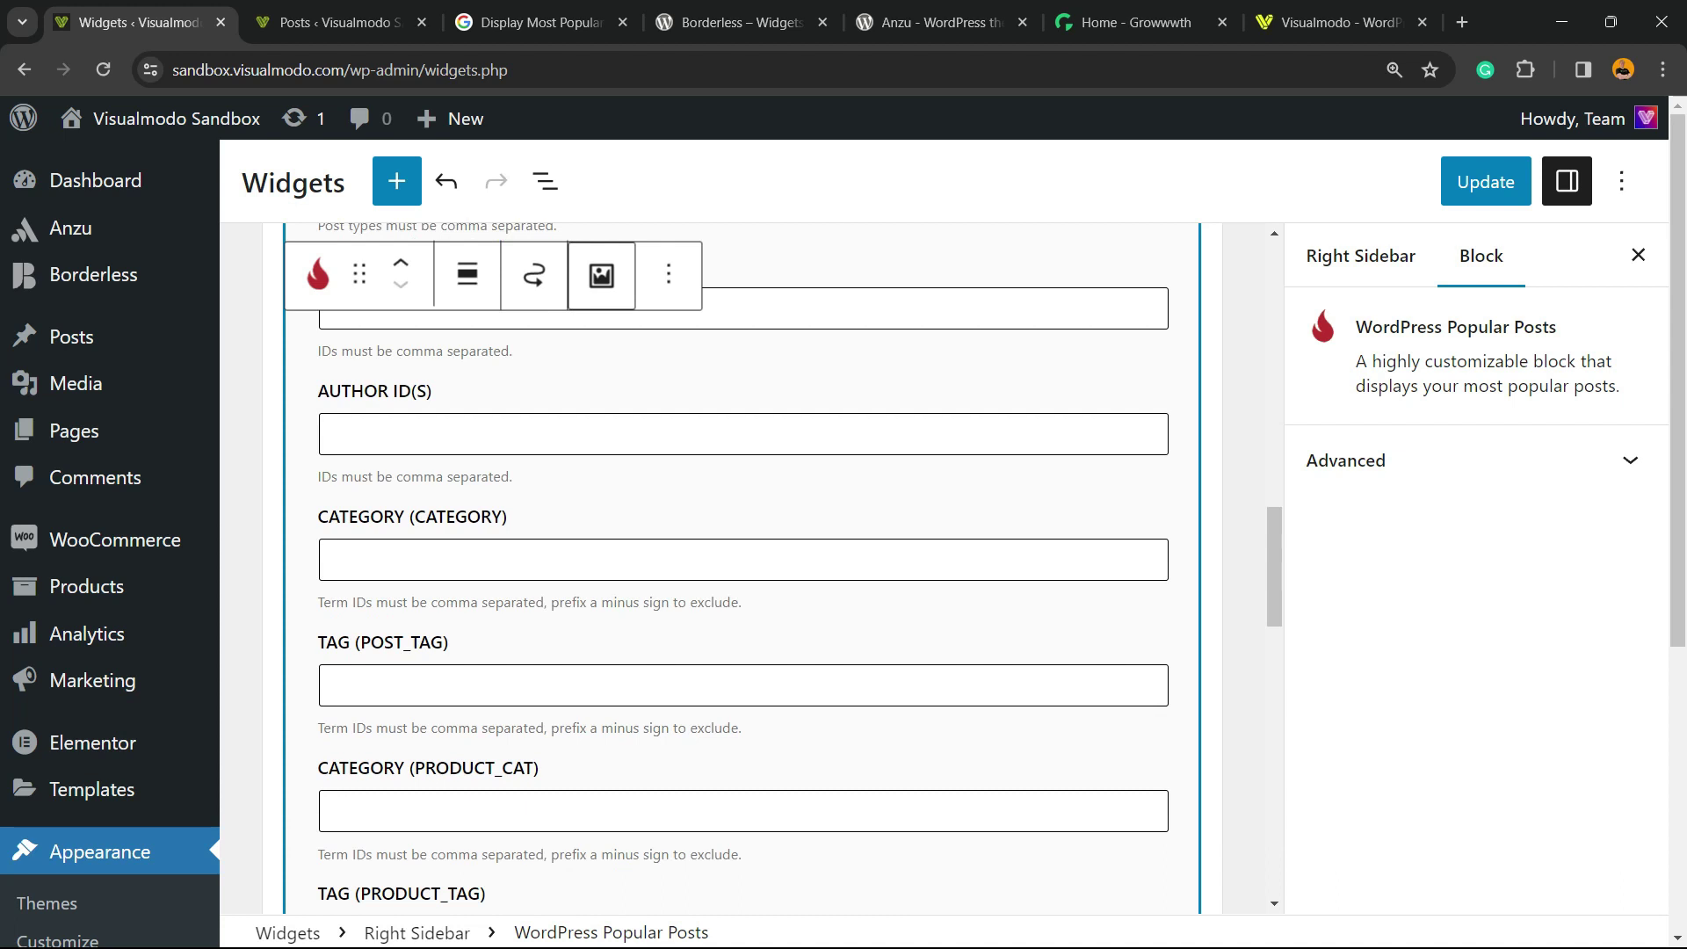
{"action": "left_click", "coordinate": [330, 559]}
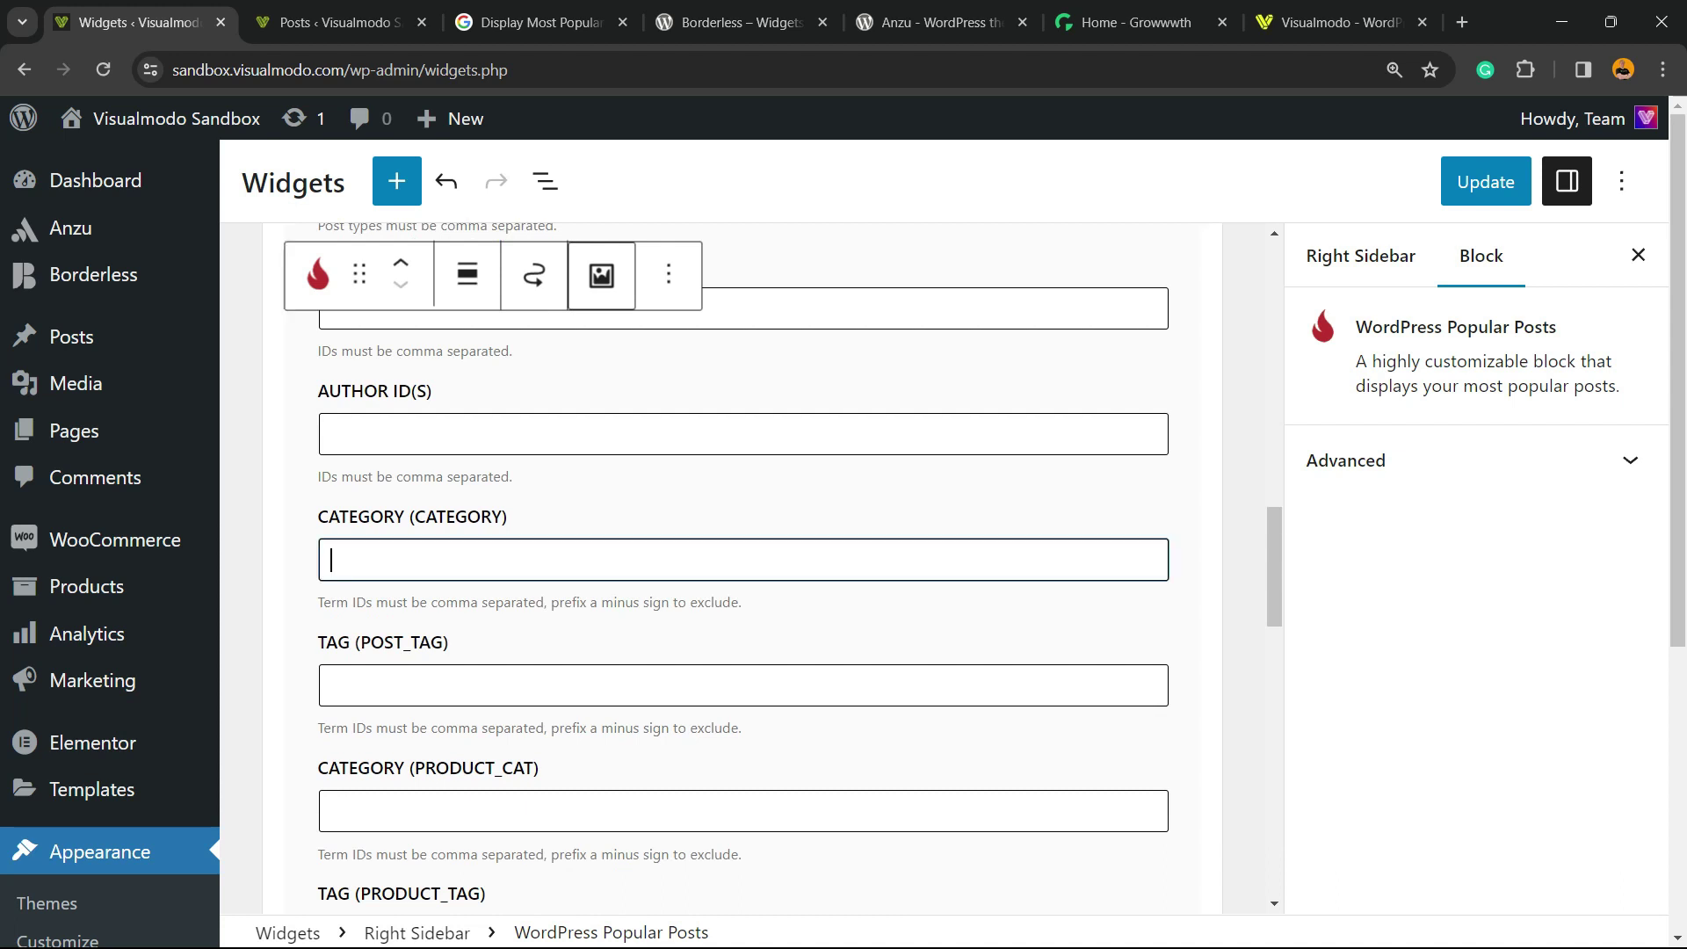
{"action": "scroll", "coordinate": [742, 571], "scroll_direction": "down", "scroll_amount": 3}
{"action": "left_click", "coordinate": [330, 591]}
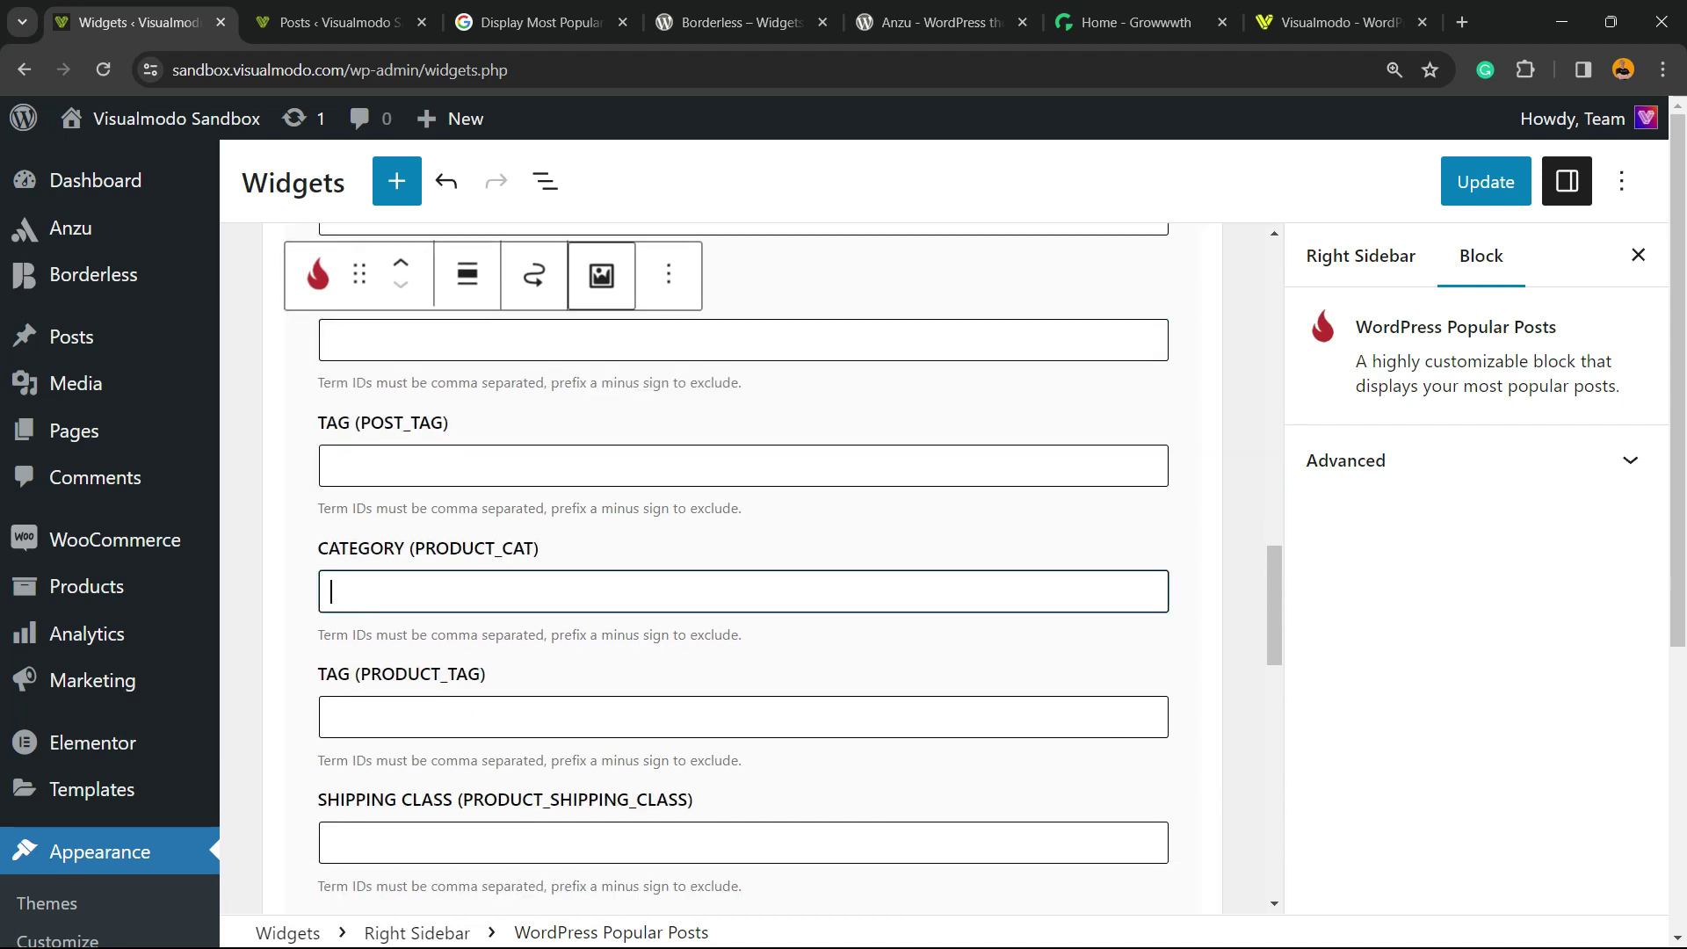
{"action": "scroll", "coordinate": [743, 563], "scroll_direction": "down", "scroll_amount": 3}
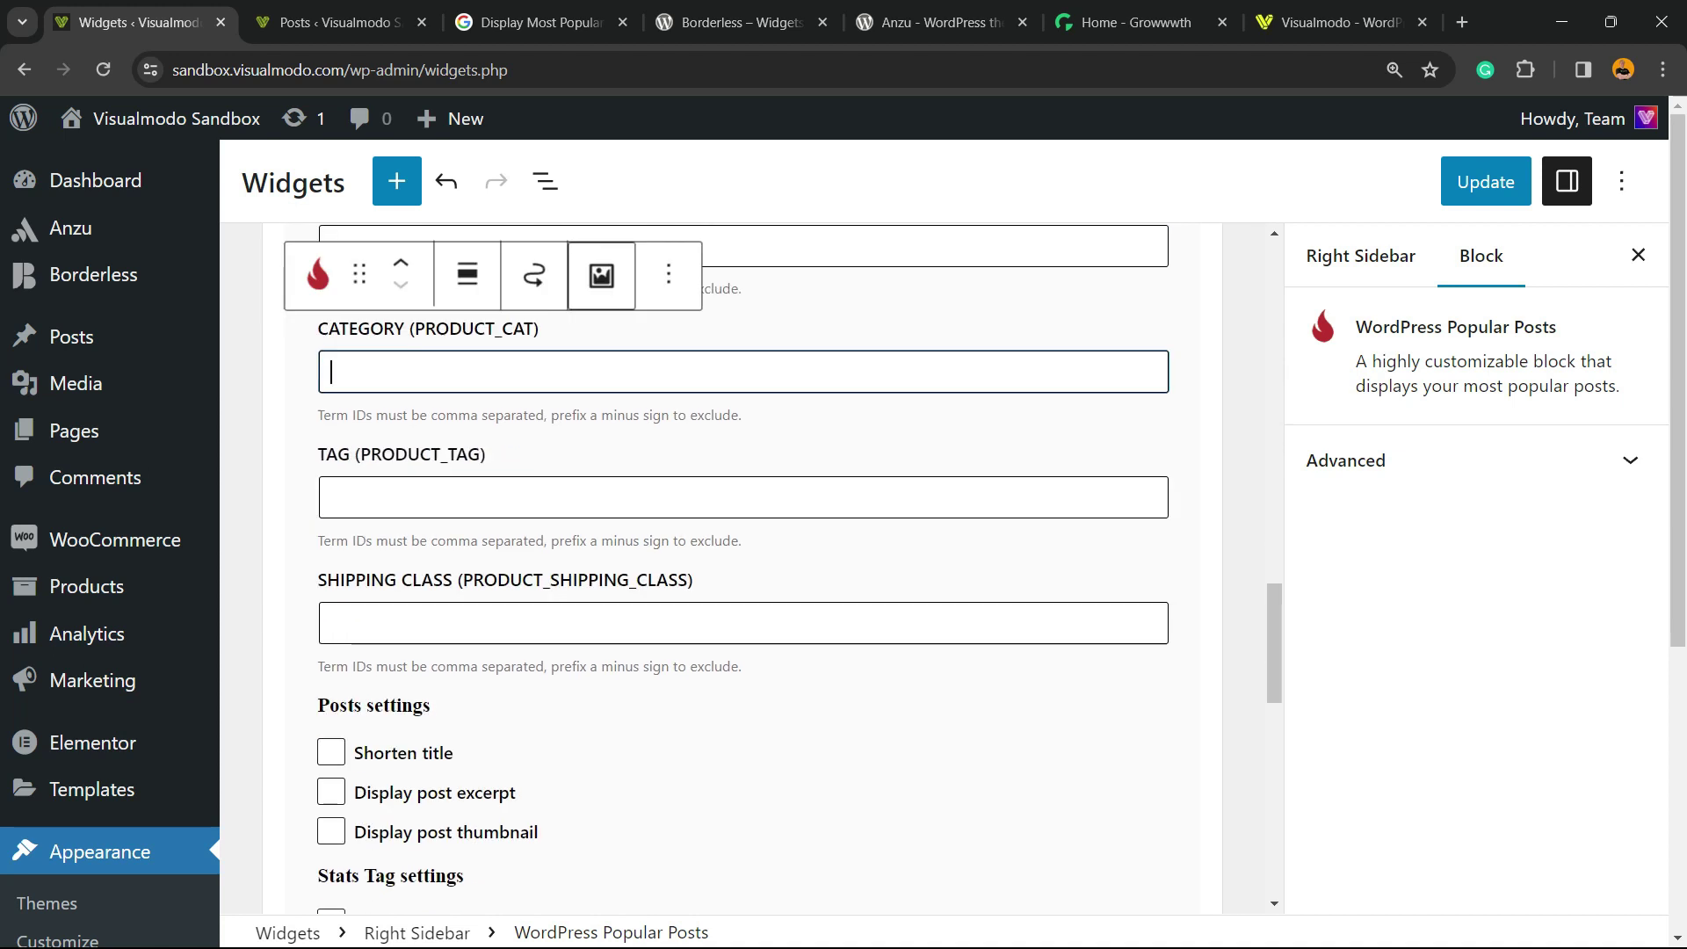
{"action": "scroll", "coordinate": [742, 571], "scroll_direction": "down", "scroll_amount": 3}
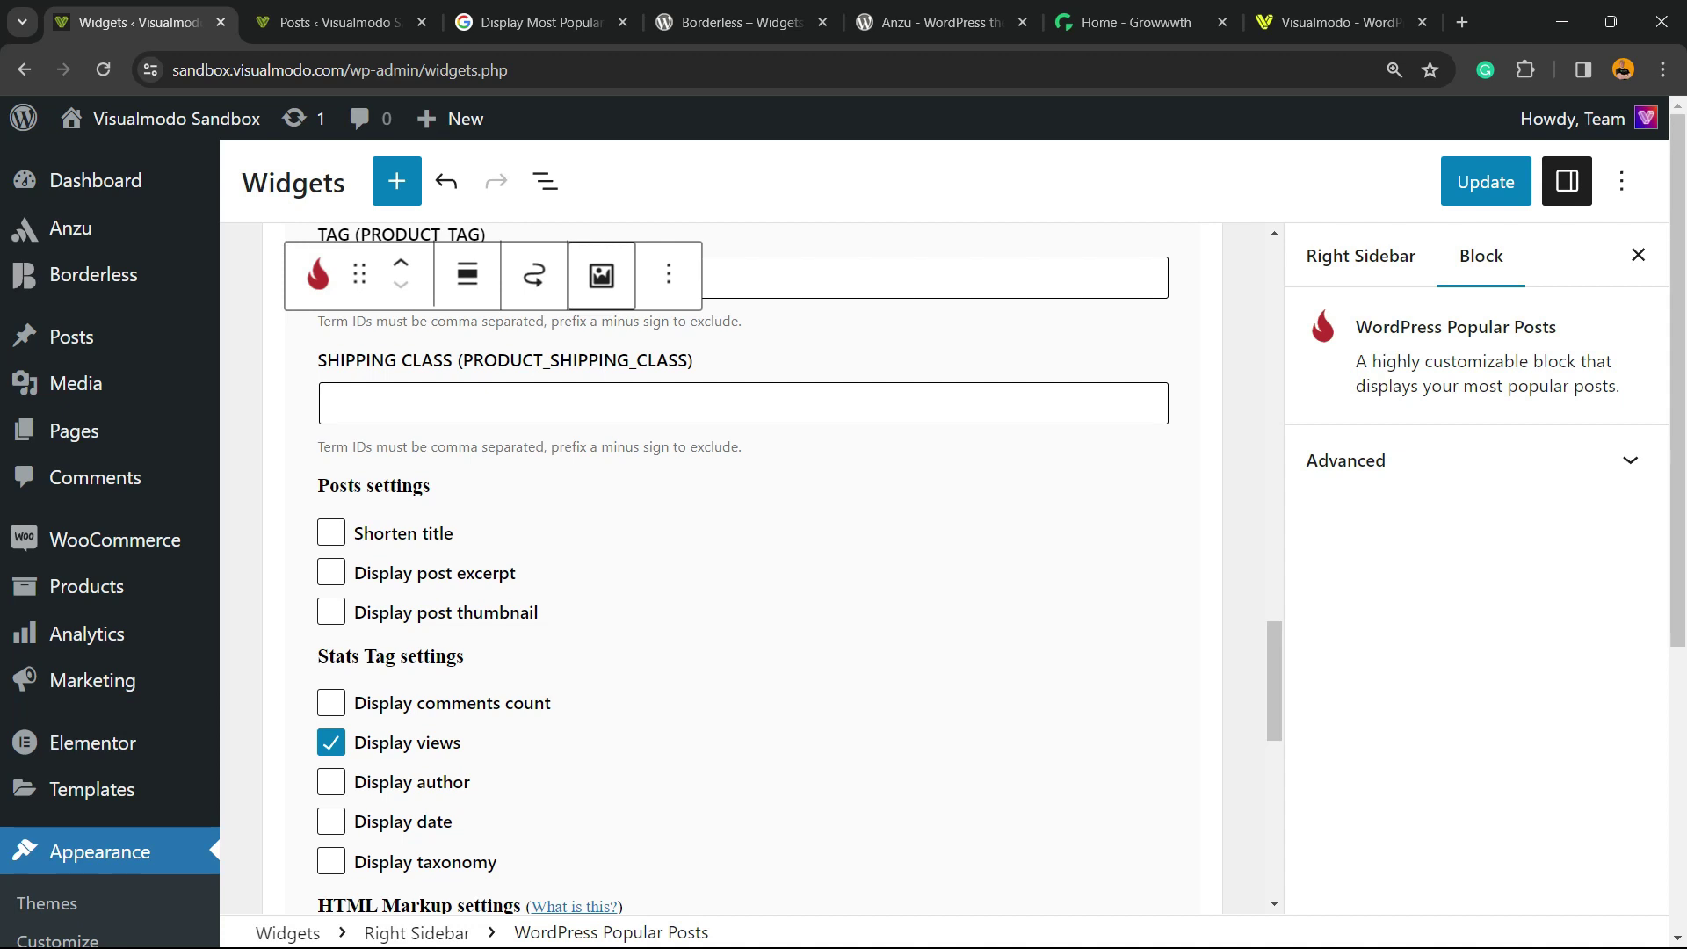
{"action": "scroll", "coordinate": [743, 563], "scroll_direction": "down", "scroll_amount": 3}
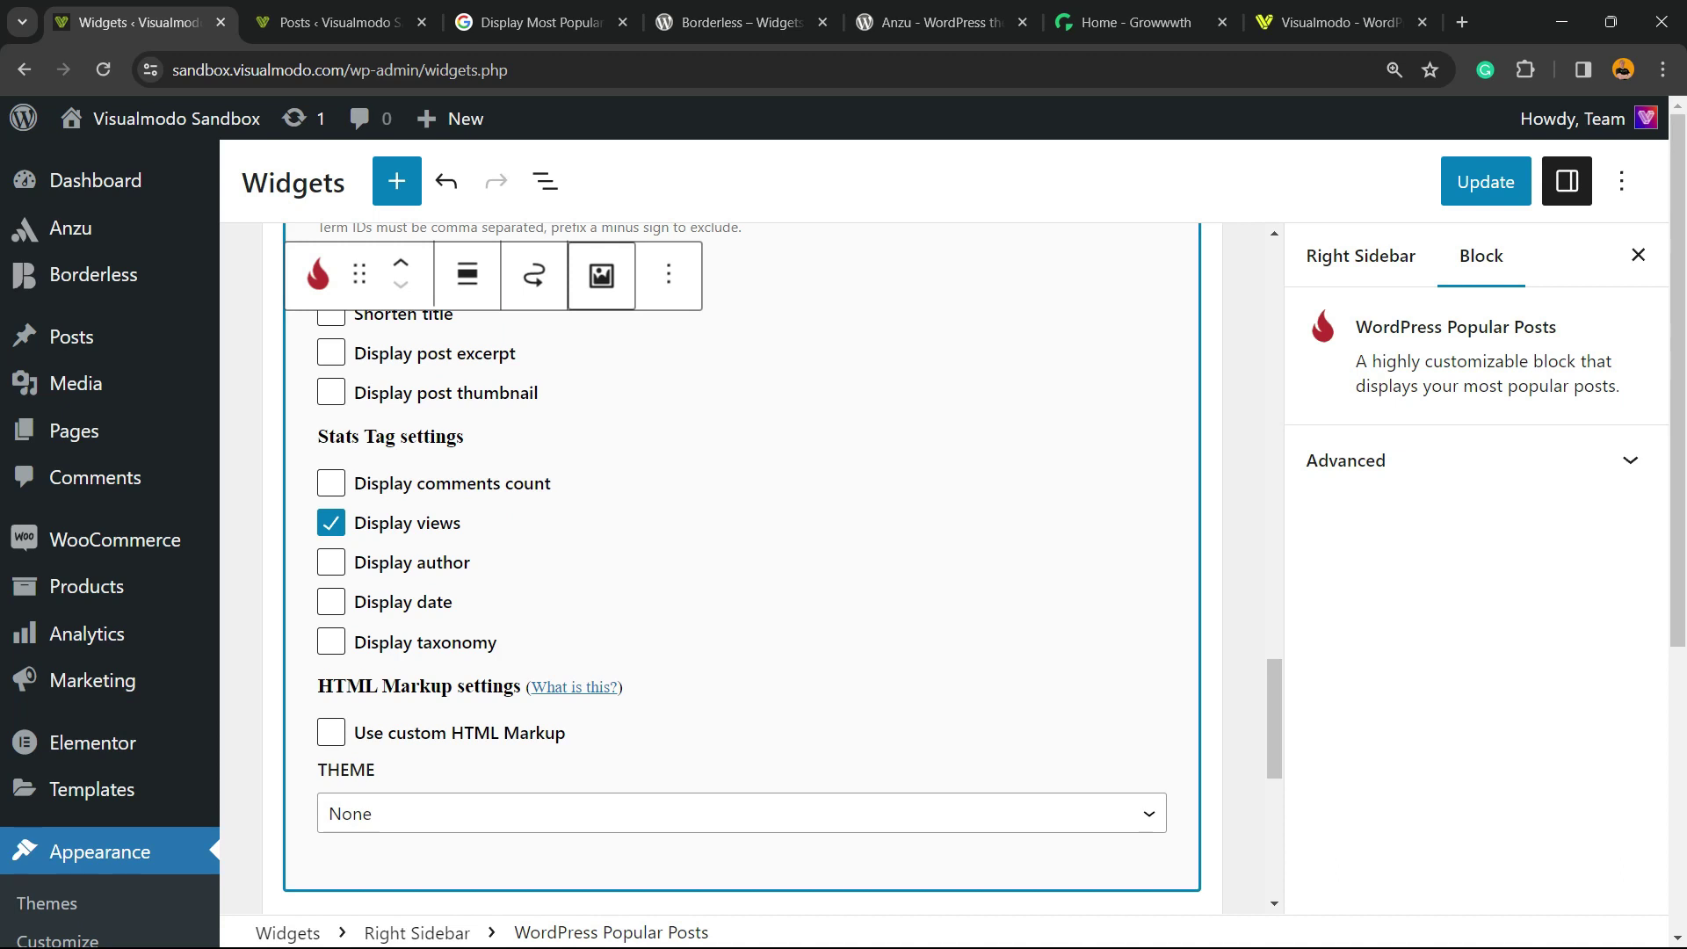
- Enable the display of post thumbnails in the block and inspect the thumbnail width and height settings
{"action": "scroll", "coordinate": [414, 391], "scroll_direction": "up", "scroll_amount": 3}
{"action": "double_click", "coordinate": [436, 612]}
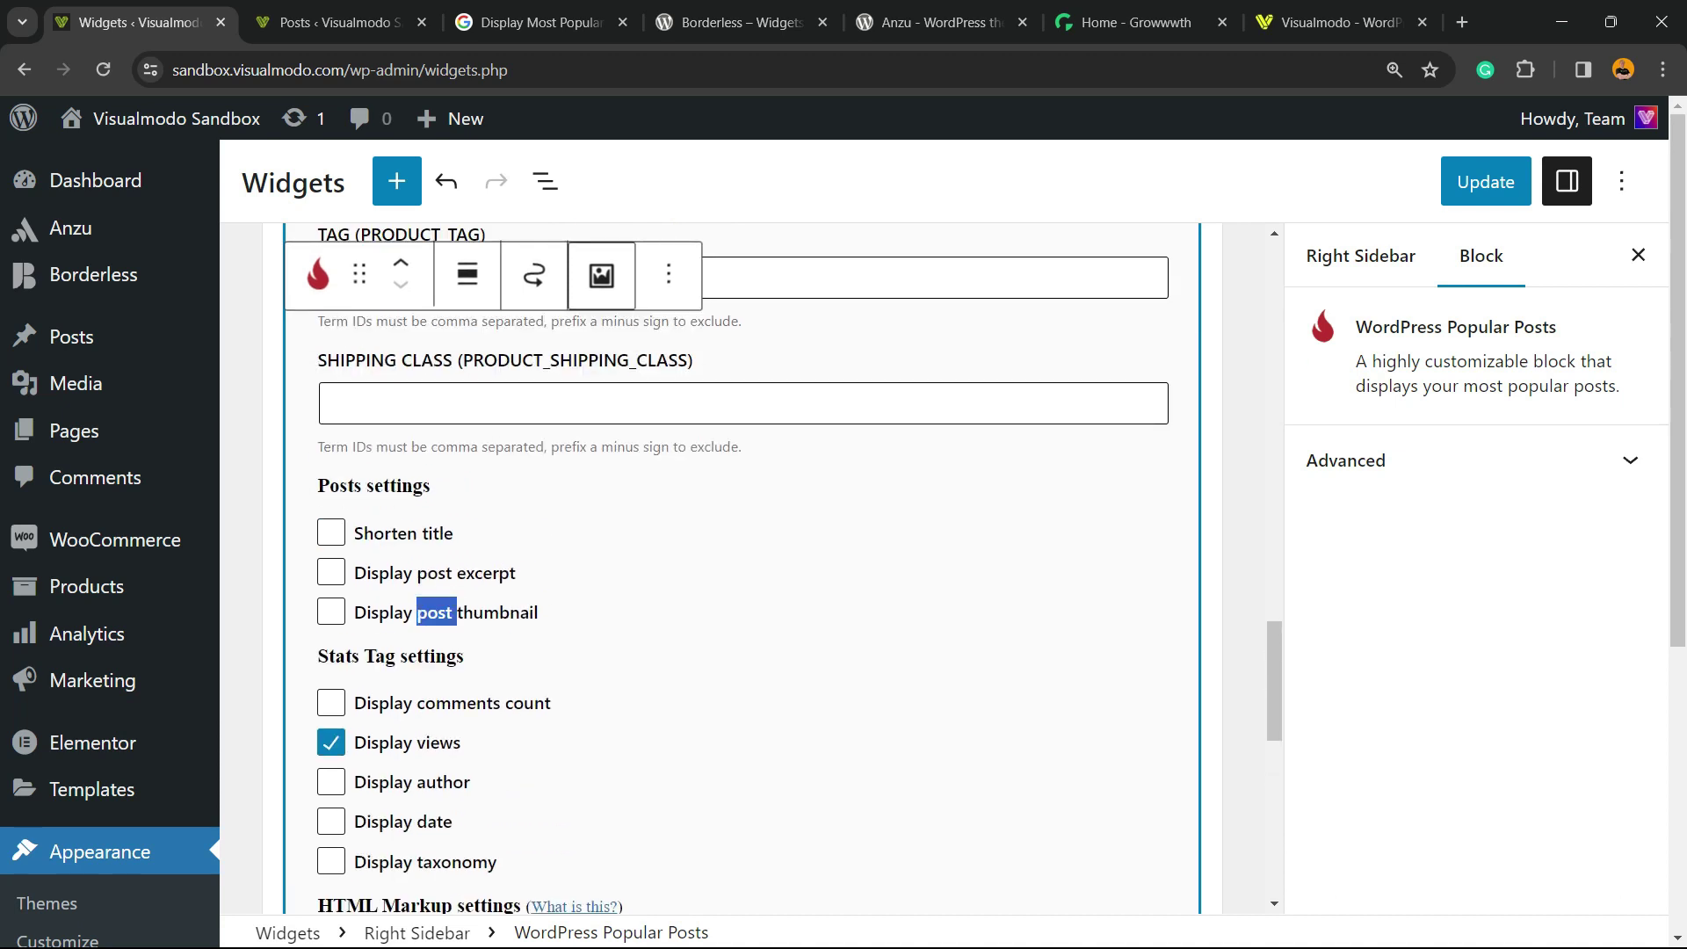
{"action": "left_click", "coordinate": [437, 613]}
{"action": "scroll", "coordinate": [742, 563], "scroll_direction": "down", "scroll_amount": 3}
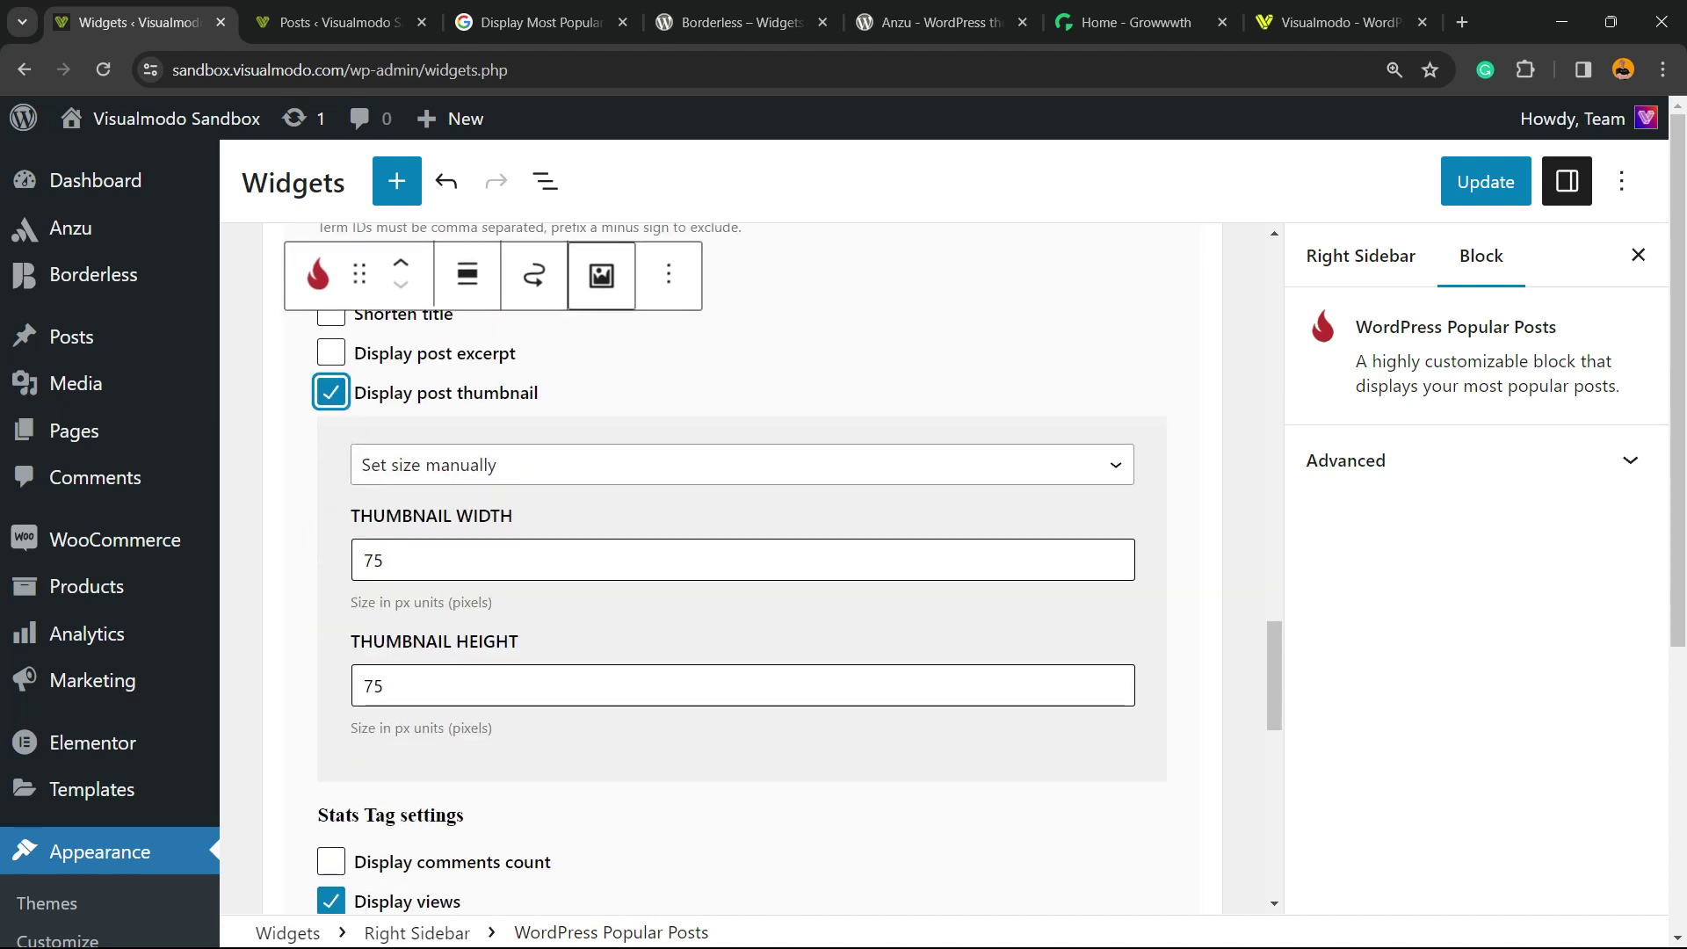
{"action": "left_click", "coordinate": [383, 560]}
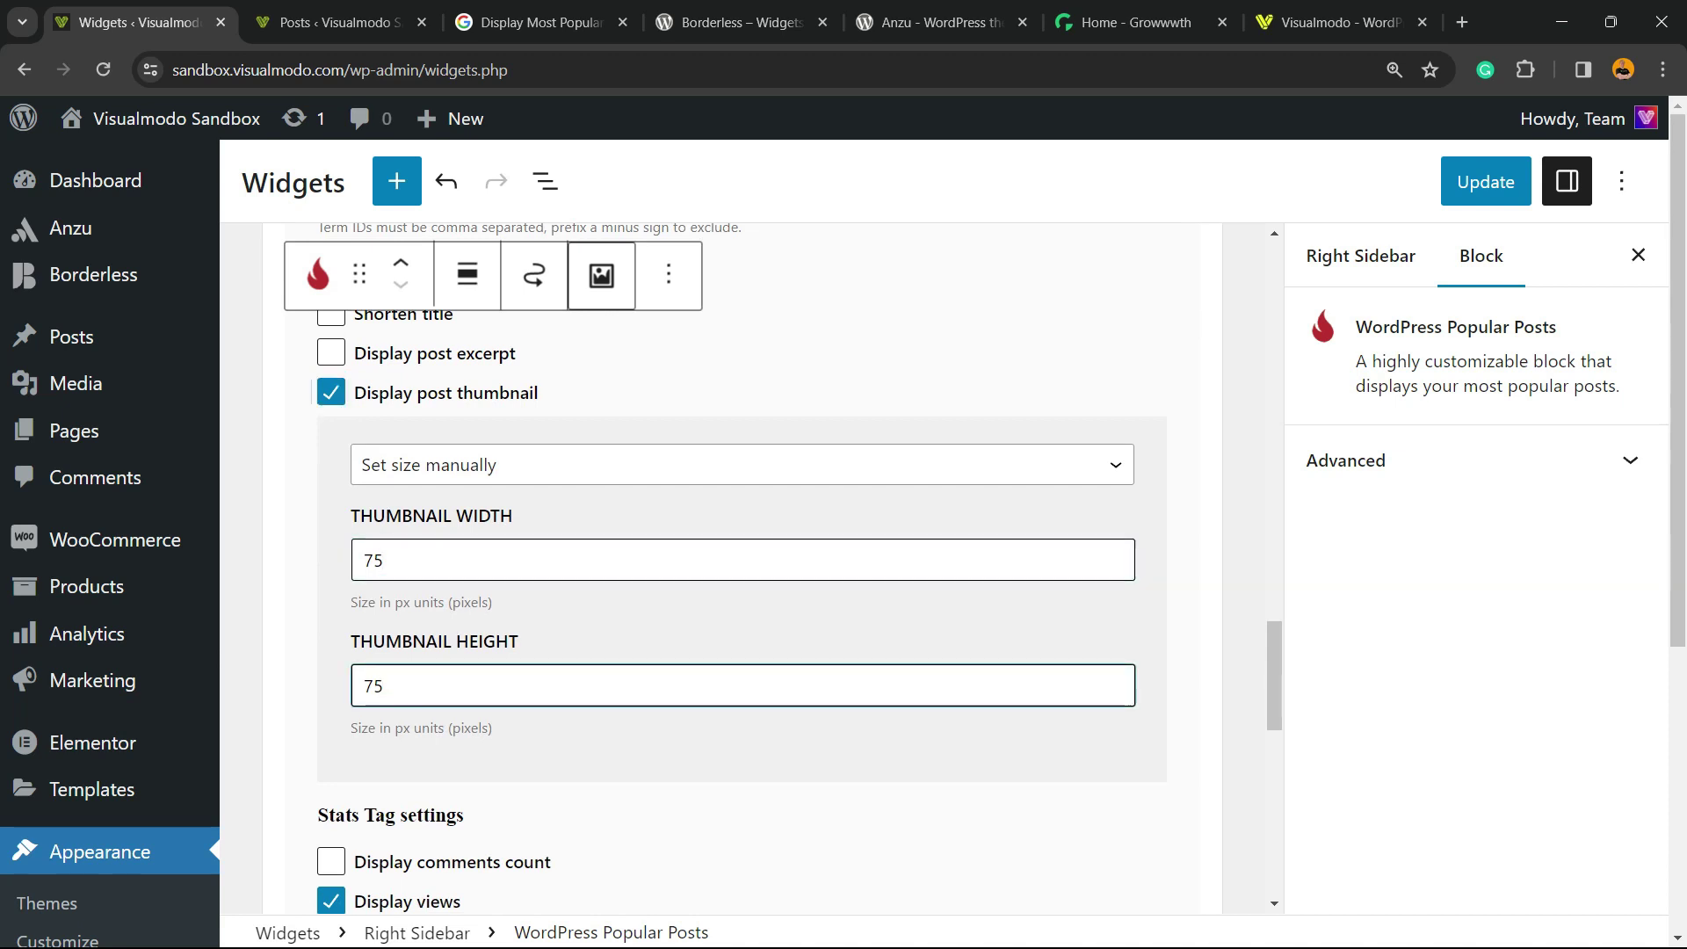
- Try the predefined thumbnail size option and return to setting the size manually
{"action": "left_click", "coordinate": [528, 464]}
{"action": "left_click", "coordinate": [528, 464]}
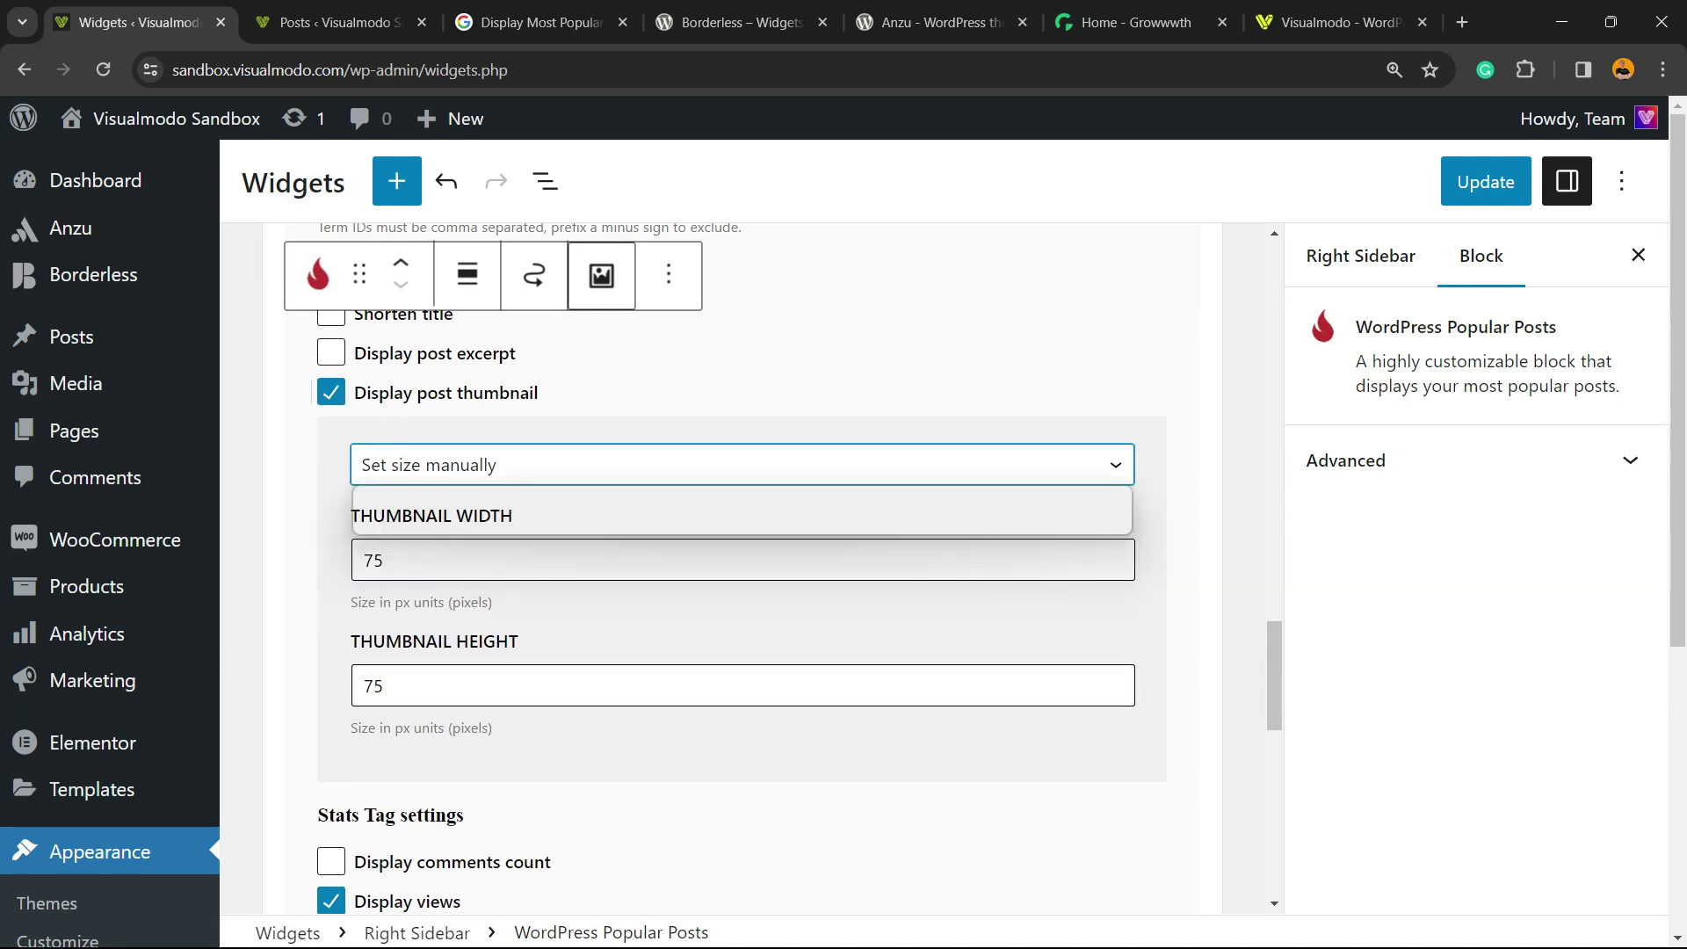
{"action": "left_click", "coordinate": [527, 464]}
{"action": "left_click", "coordinate": [438, 522]}
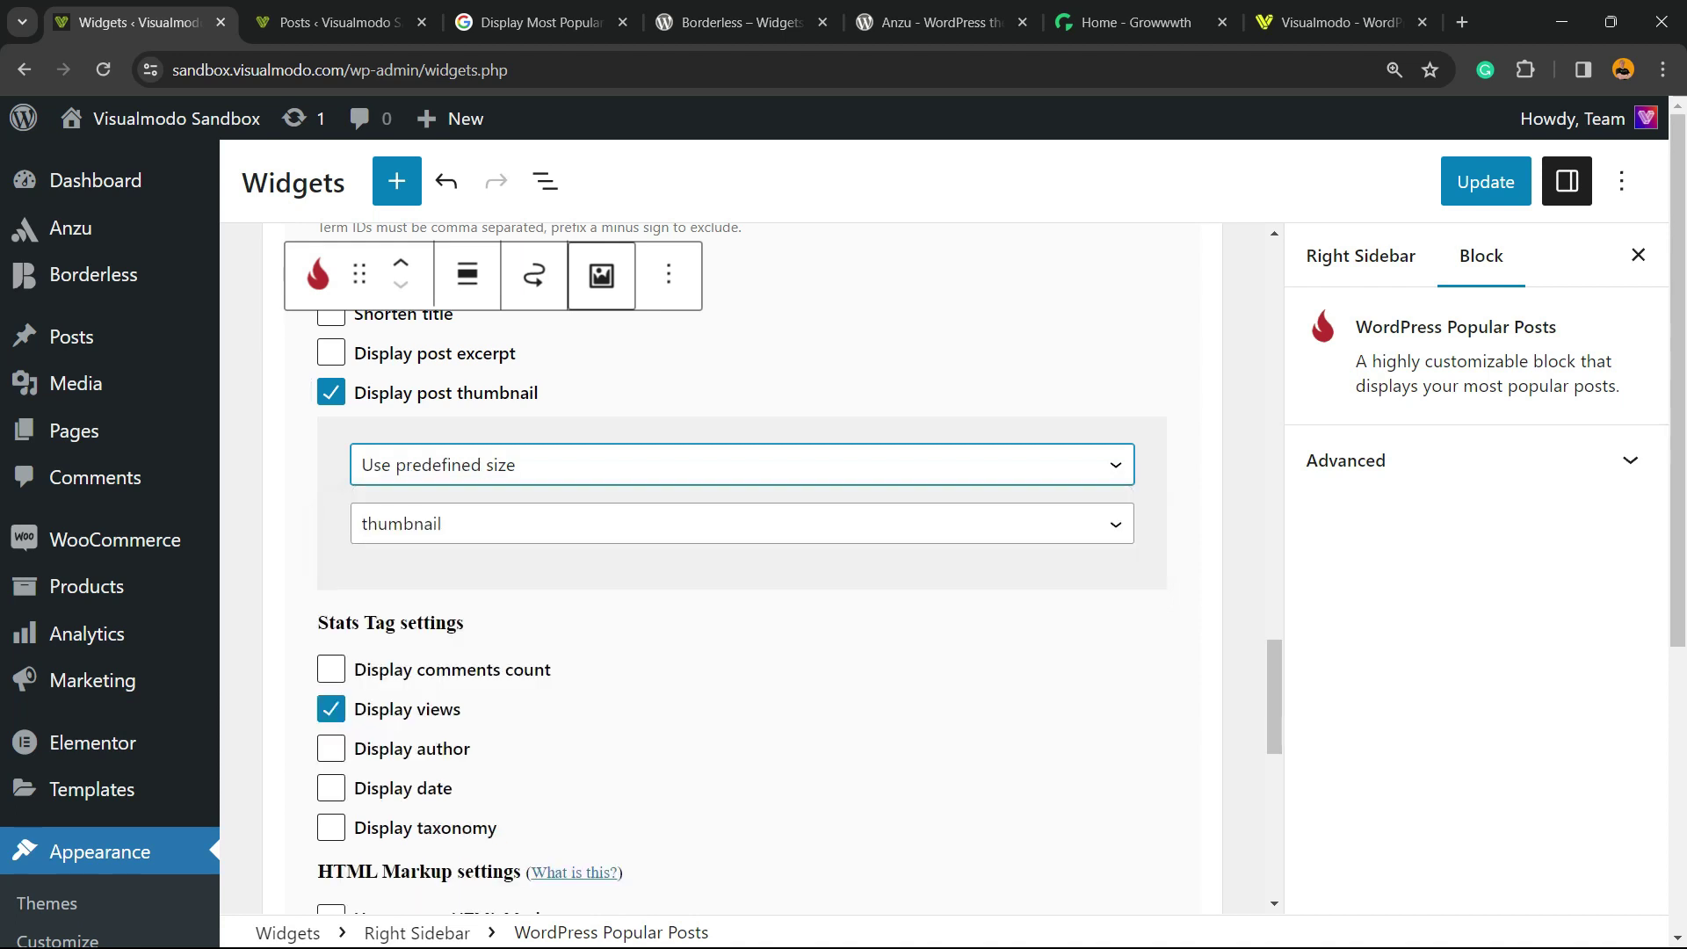
{"action": "left_click", "coordinate": [528, 464]}
{"action": "left_click", "coordinate": [438, 499]}
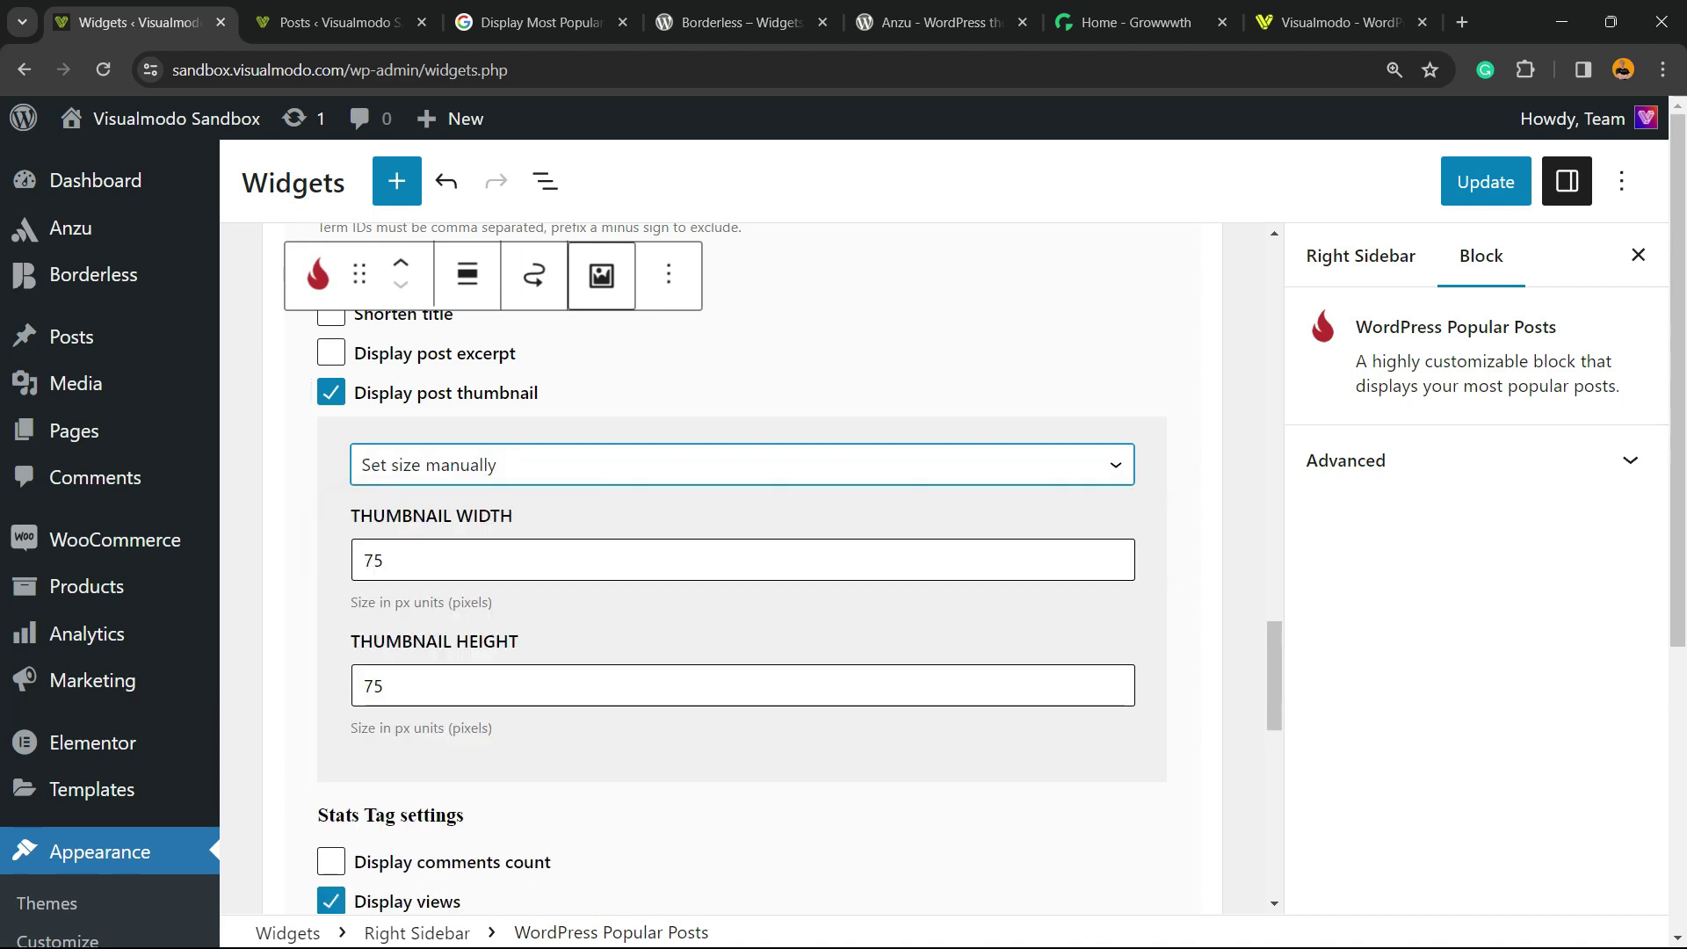
- Disable the display of views in the block's Stats Tag settings
{"action": "scroll", "coordinate": [741, 568], "scroll_direction": "down", "scroll_amount": 4}
{"action": "scroll", "coordinate": [743, 563], "scroll_direction": "down", "scroll_amount": 1}
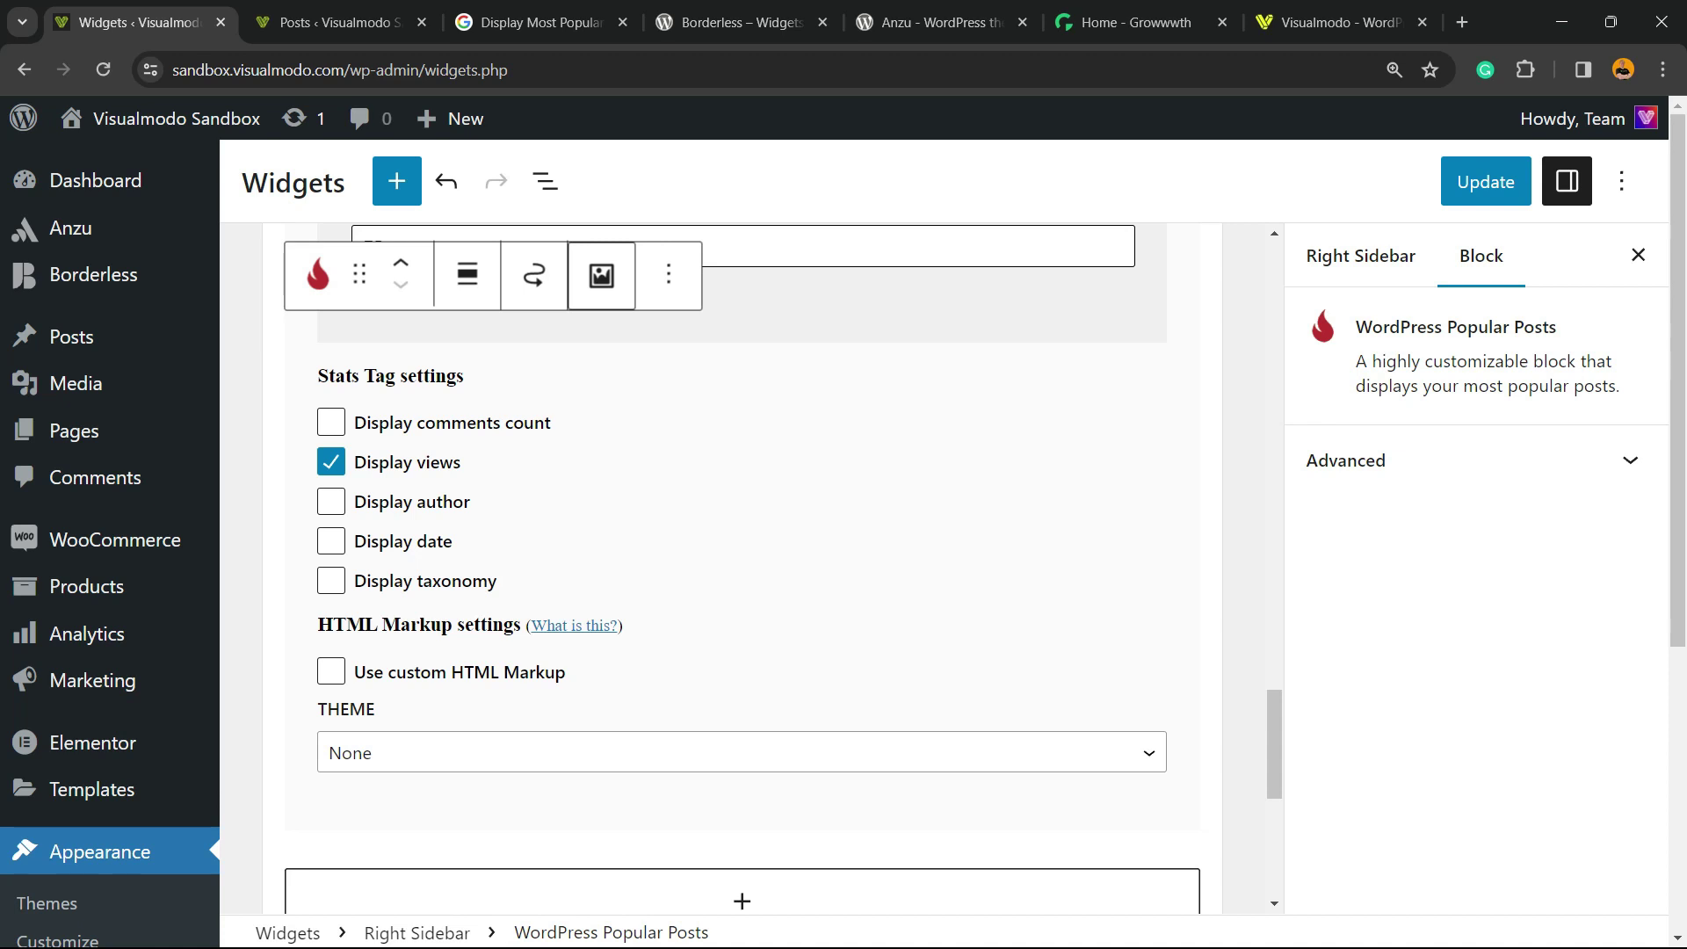
{"action": "left_click", "coordinate": [330, 461]}
- Apply the Cards theme to the WordPress Popular Posts block and save the widgets
{"action": "scroll", "coordinate": [742, 571], "scroll_direction": "down", "scroll_amount": 3}
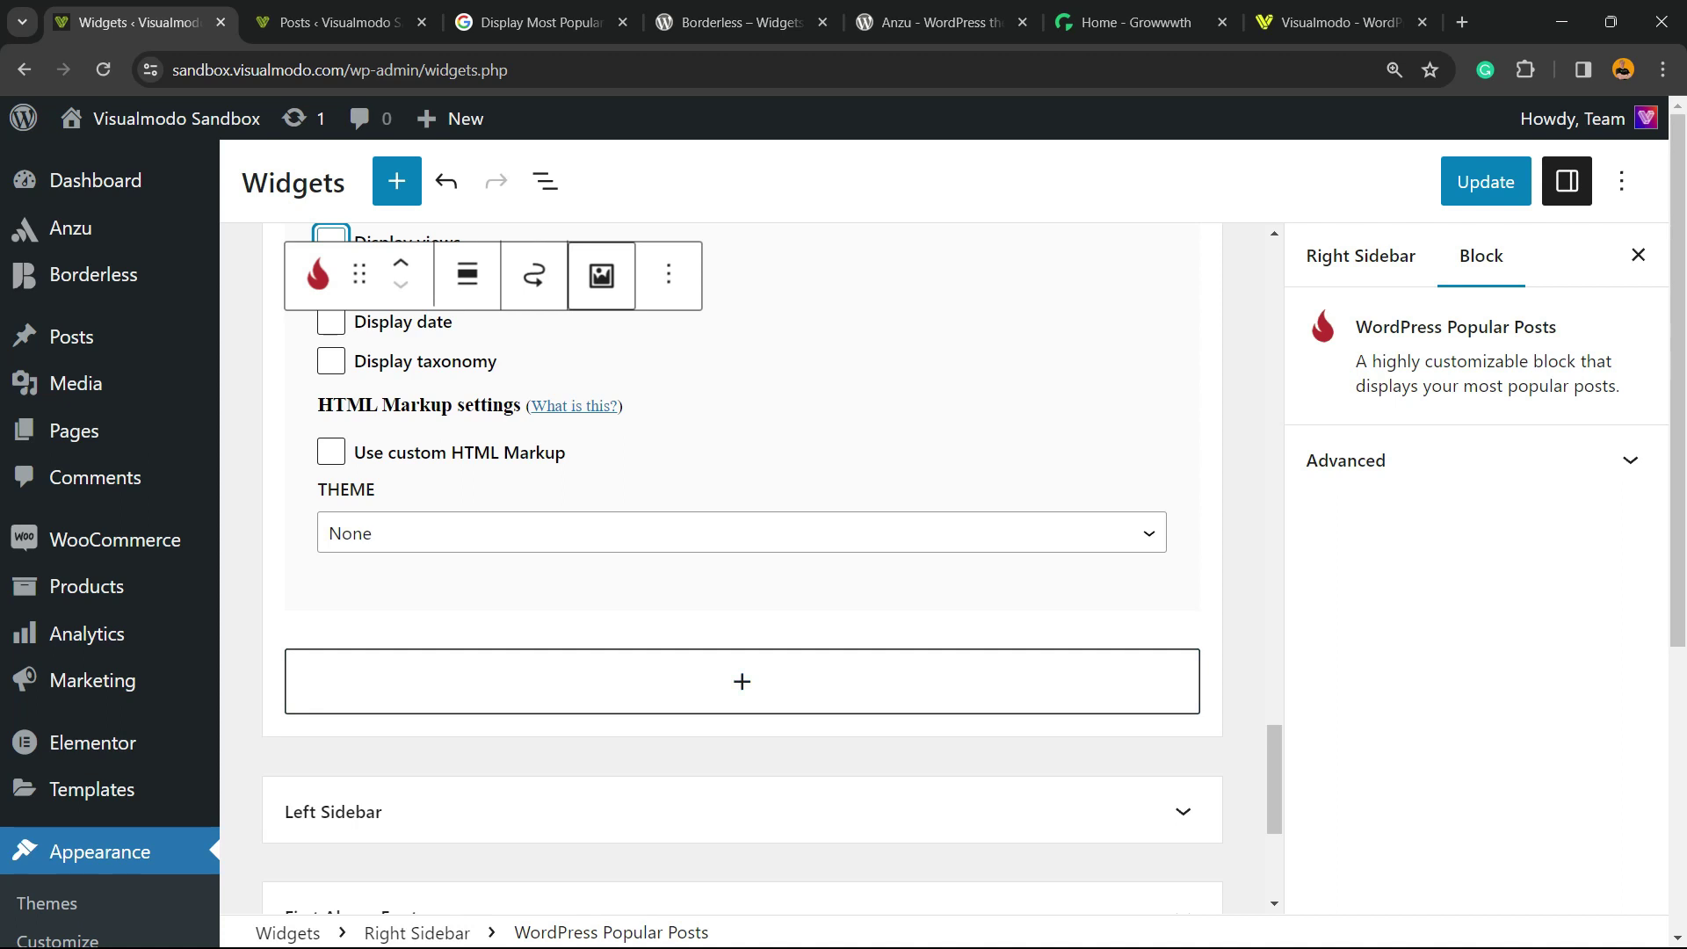
{"action": "left_click", "coordinate": [742, 532]}
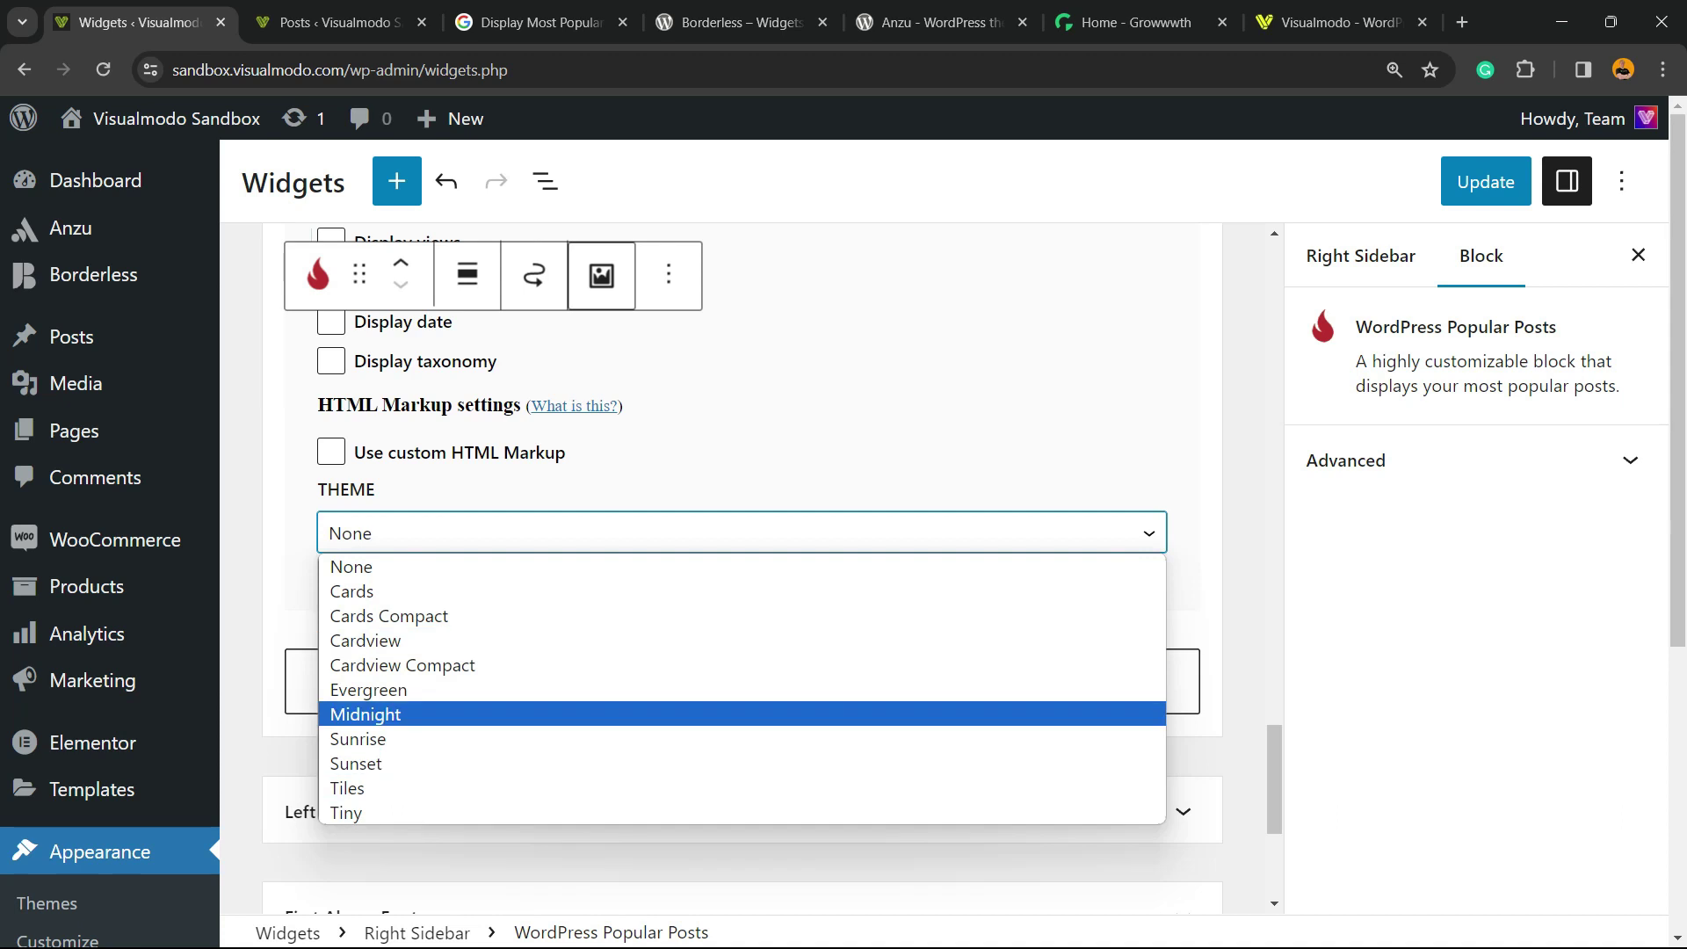
{"action": "left_click", "coordinate": [740, 590]}
{"action": "scroll", "coordinate": [742, 568], "scroll_direction": "up", "scroll_amount": 4}
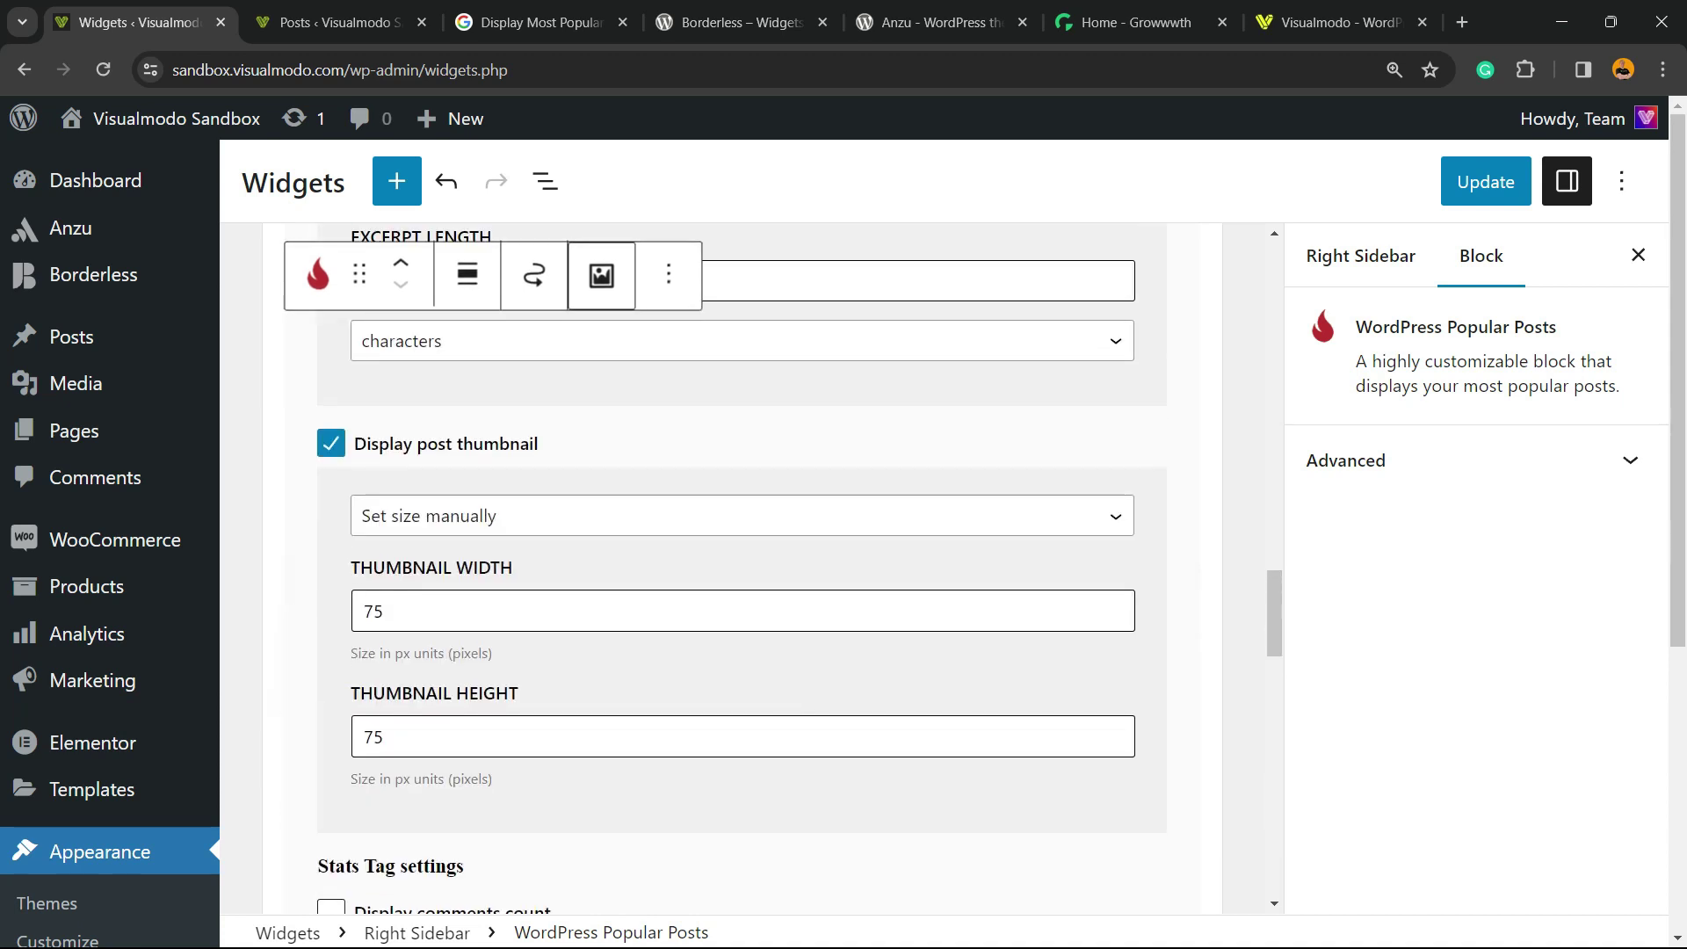
{"action": "left_click", "coordinate": [1485, 181]}
{"action": "scroll", "coordinate": [742, 568], "scroll_direction": "up", "scroll_amount": 11}
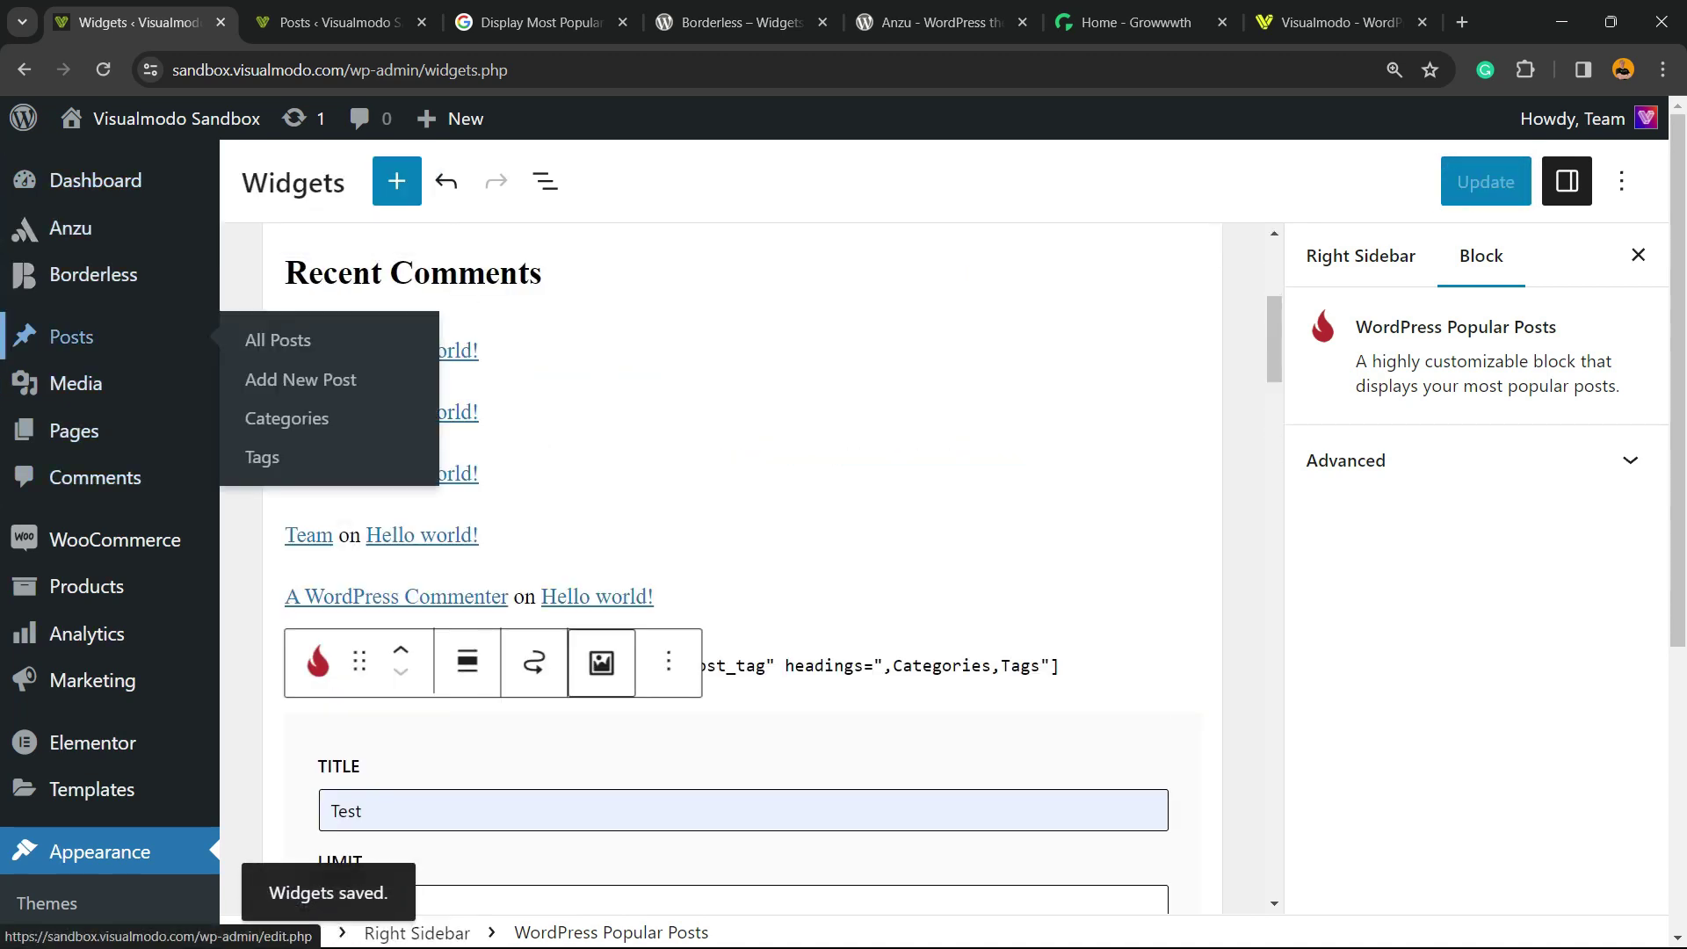
- Open the published New Post Exemple post from the posts list and inspect the popular posts widget in its sidebar
{"action": "left_click", "coordinate": [338, 22]}
{"action": "scroll", "coordinate": [946, 541], "scroll_direction": "down", "scroll_amount": 10}
{"action": "key", "text": "ctrl+minus"}
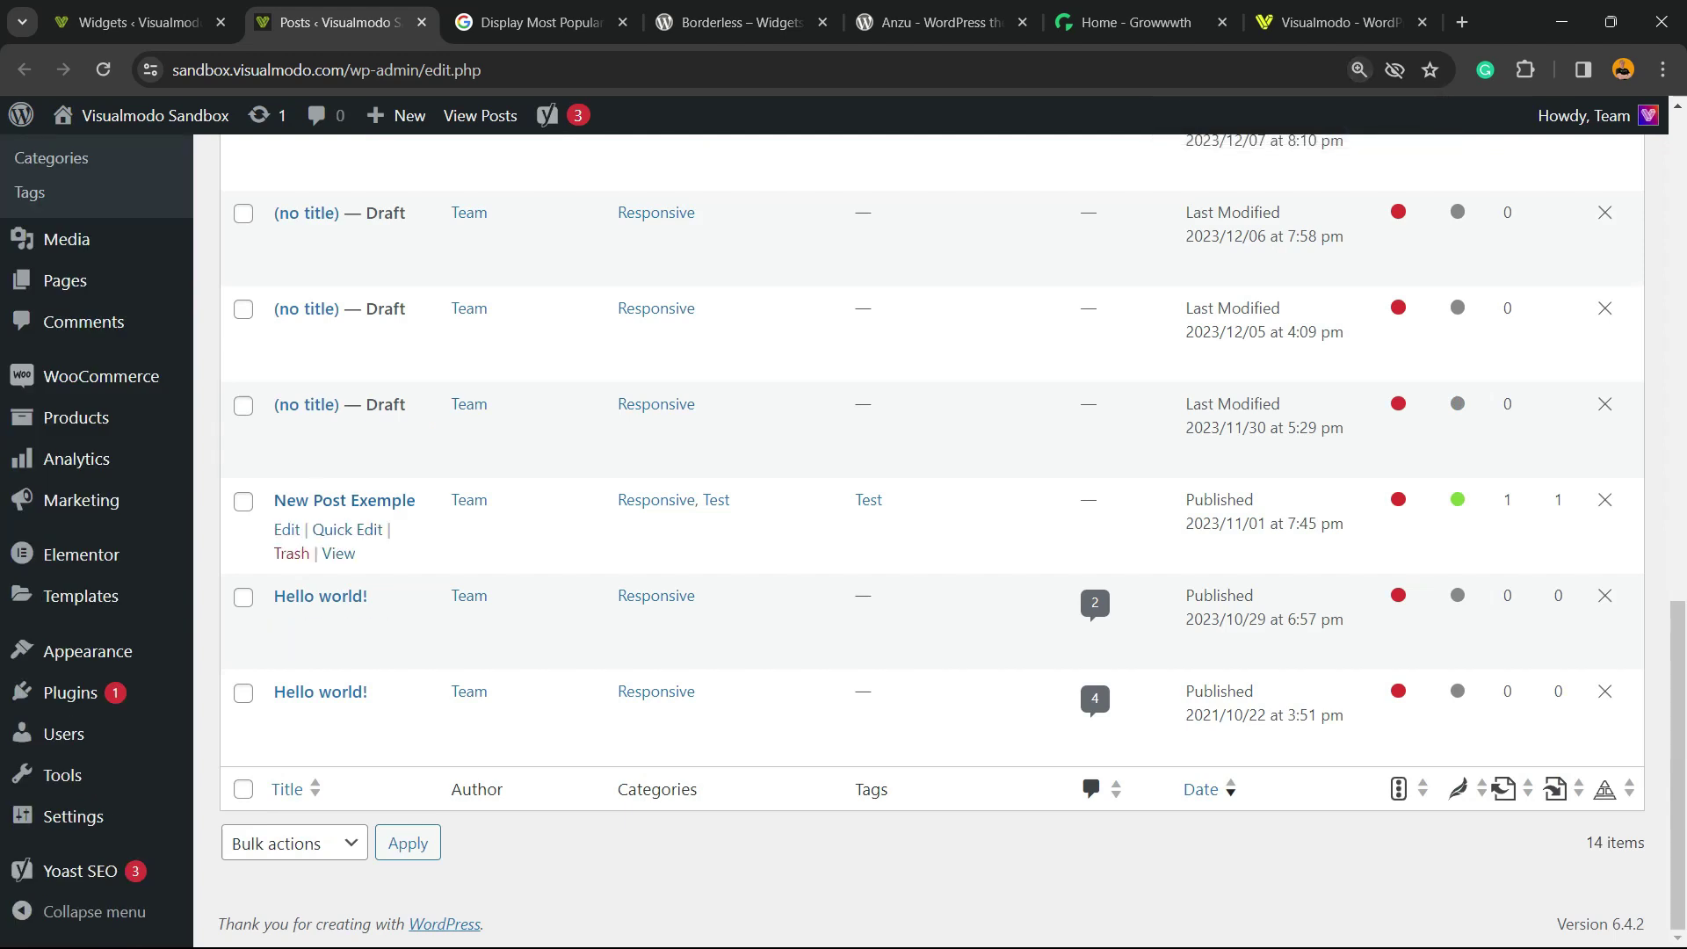
{"action": "left_click", "coordinate": [339, 553]}
{"action": "scroll", "coordinate": [338, 553], "scroll_direction": "up", "scroll_amount": 10}
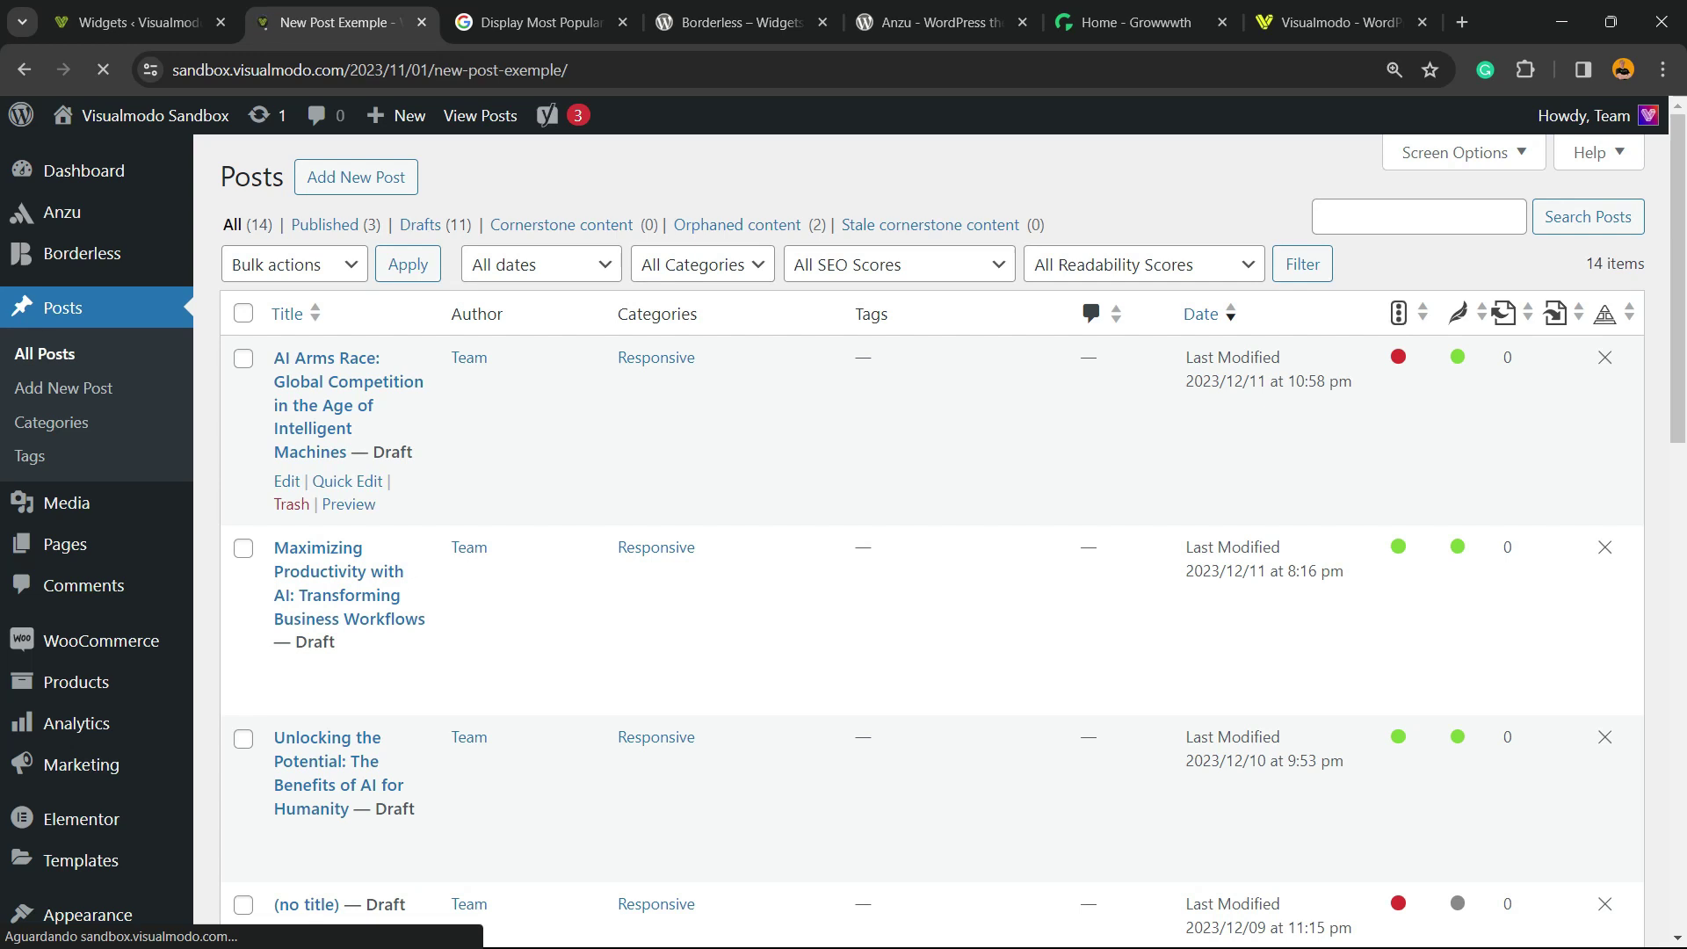
{"action": "scroll", "coordinate": [604, 540], "scroll_direction": "down", "scroll_amount": 8}
{"action": "scroll", "coordinate": [605, 540], "scroll_direction": "up", "scroll_amount": 4}
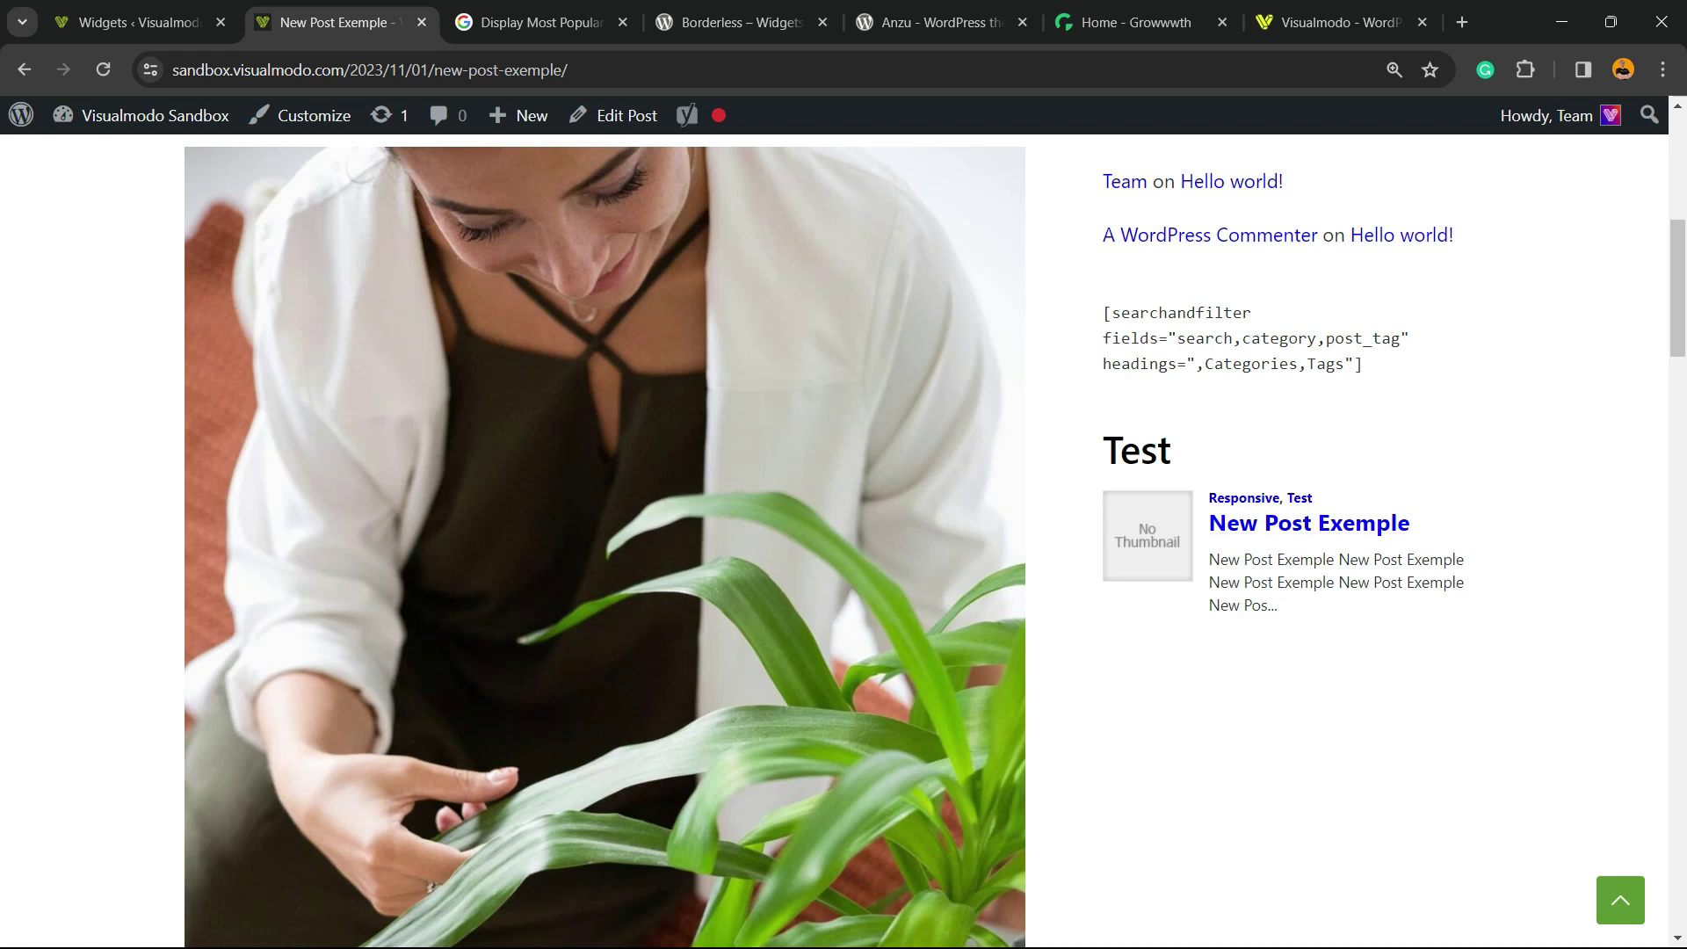
{"action": "scroll", "coordinate": [834, 540], "scroll_direction": "up", "scroll_amount": 7}
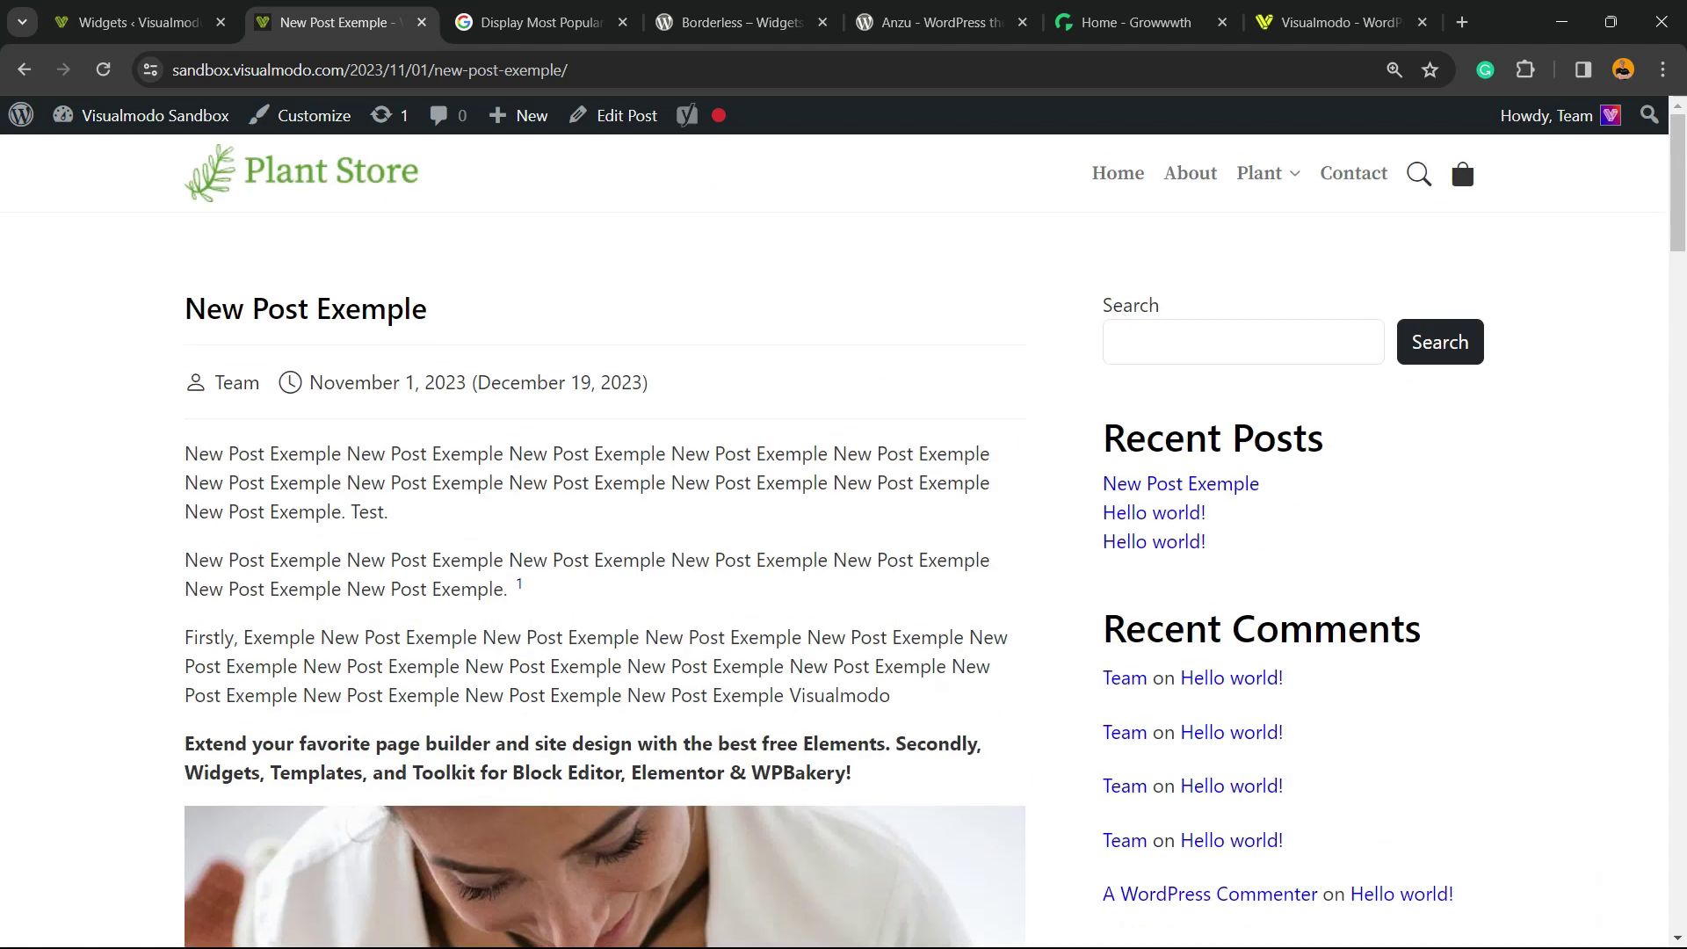
{"action": "scroll", "coordinate": [844, 528], "scroll_direction": "down", "scroll_amount": 8}
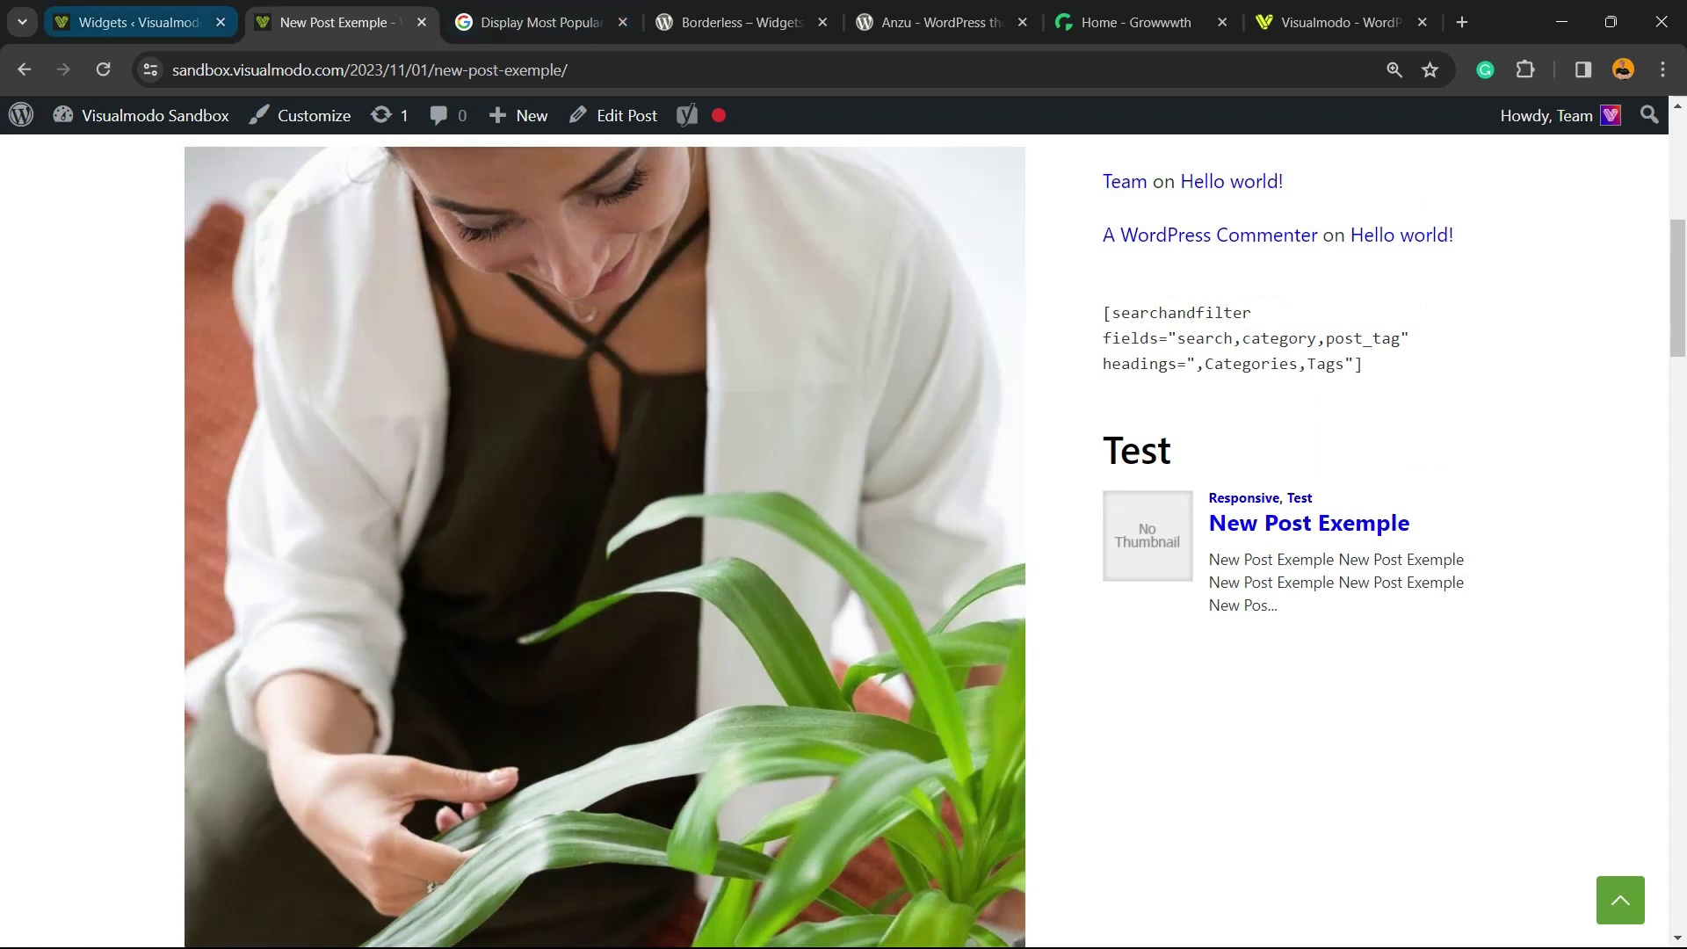
- Switch the WordPress Popular Posts block's theme to Cards Compact and save the widgets
{"action": "left_click", "coordinate": [131, 22]}
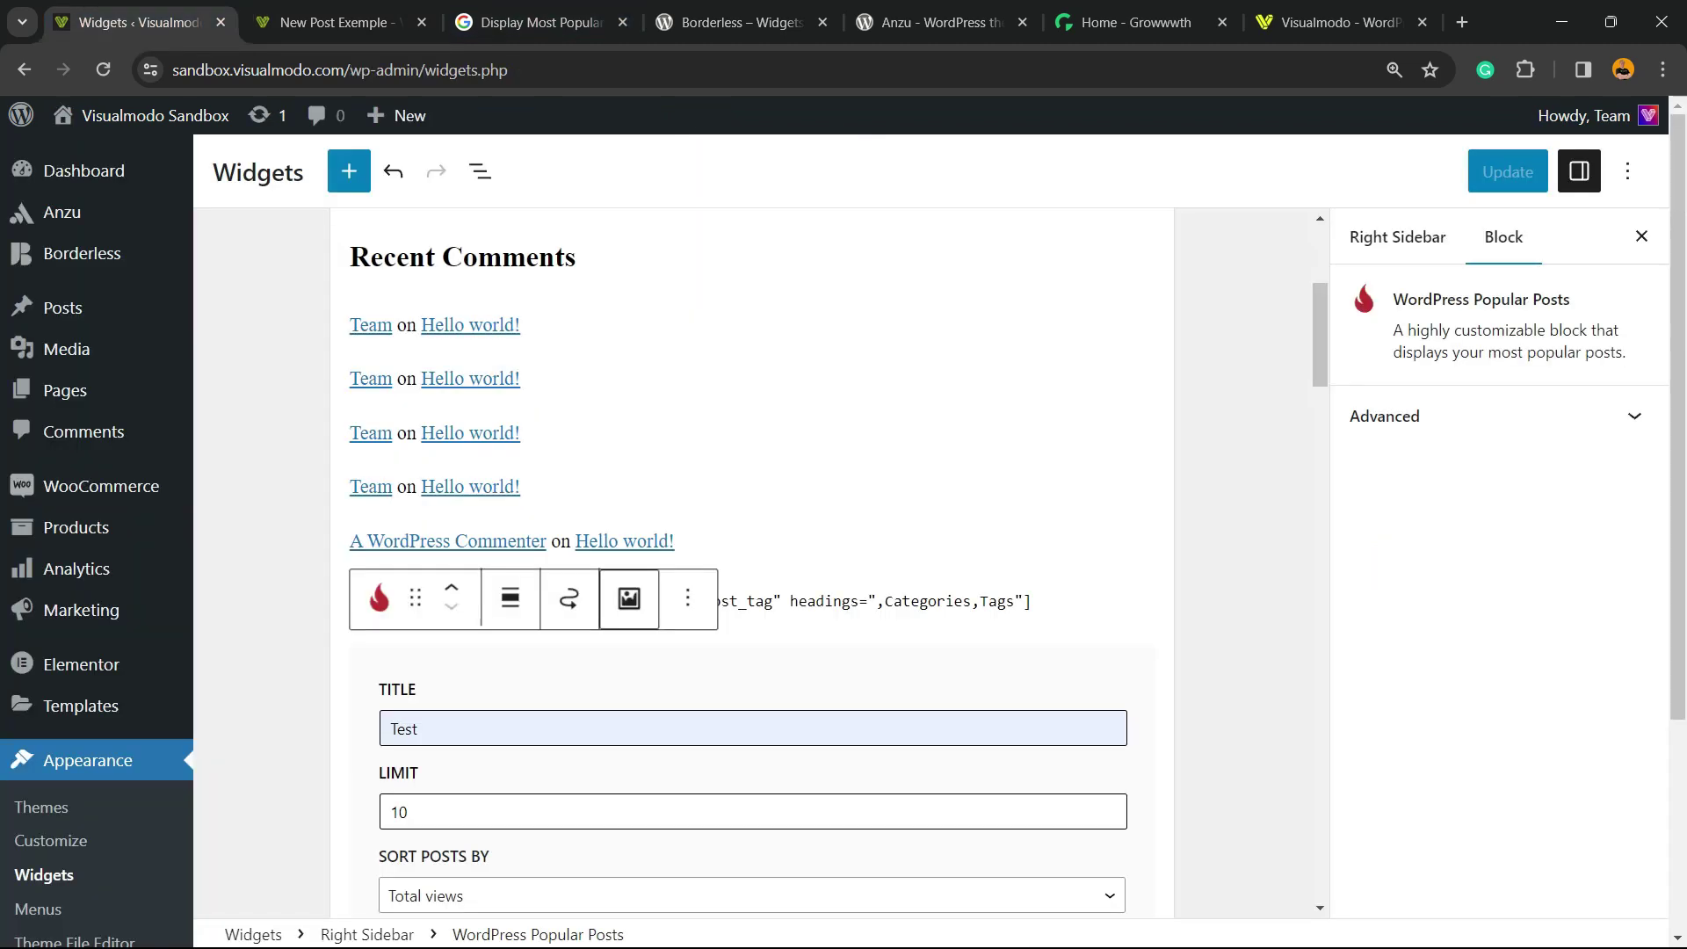
{"action": "scroll", "coordinate": [753, 562], "scroll_direction": "down", "scroll_amount": 20}
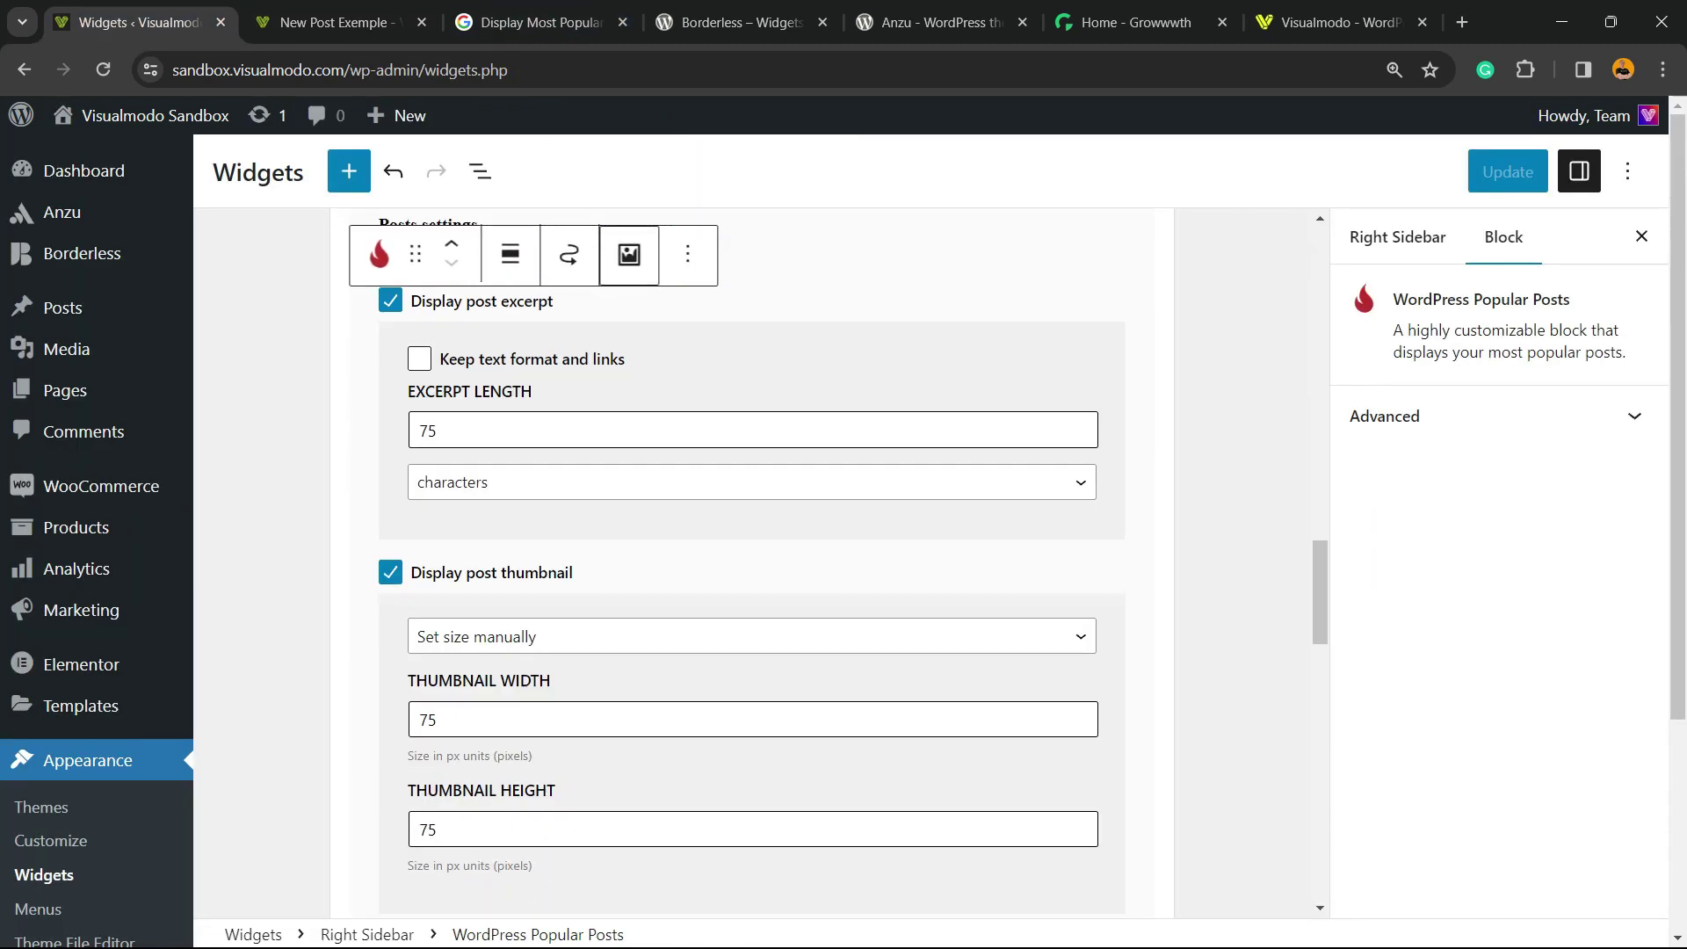
{"action": "scroll", "coordinate": [752, 563], "scroll_direction": "down", "scroll_amount": 13}
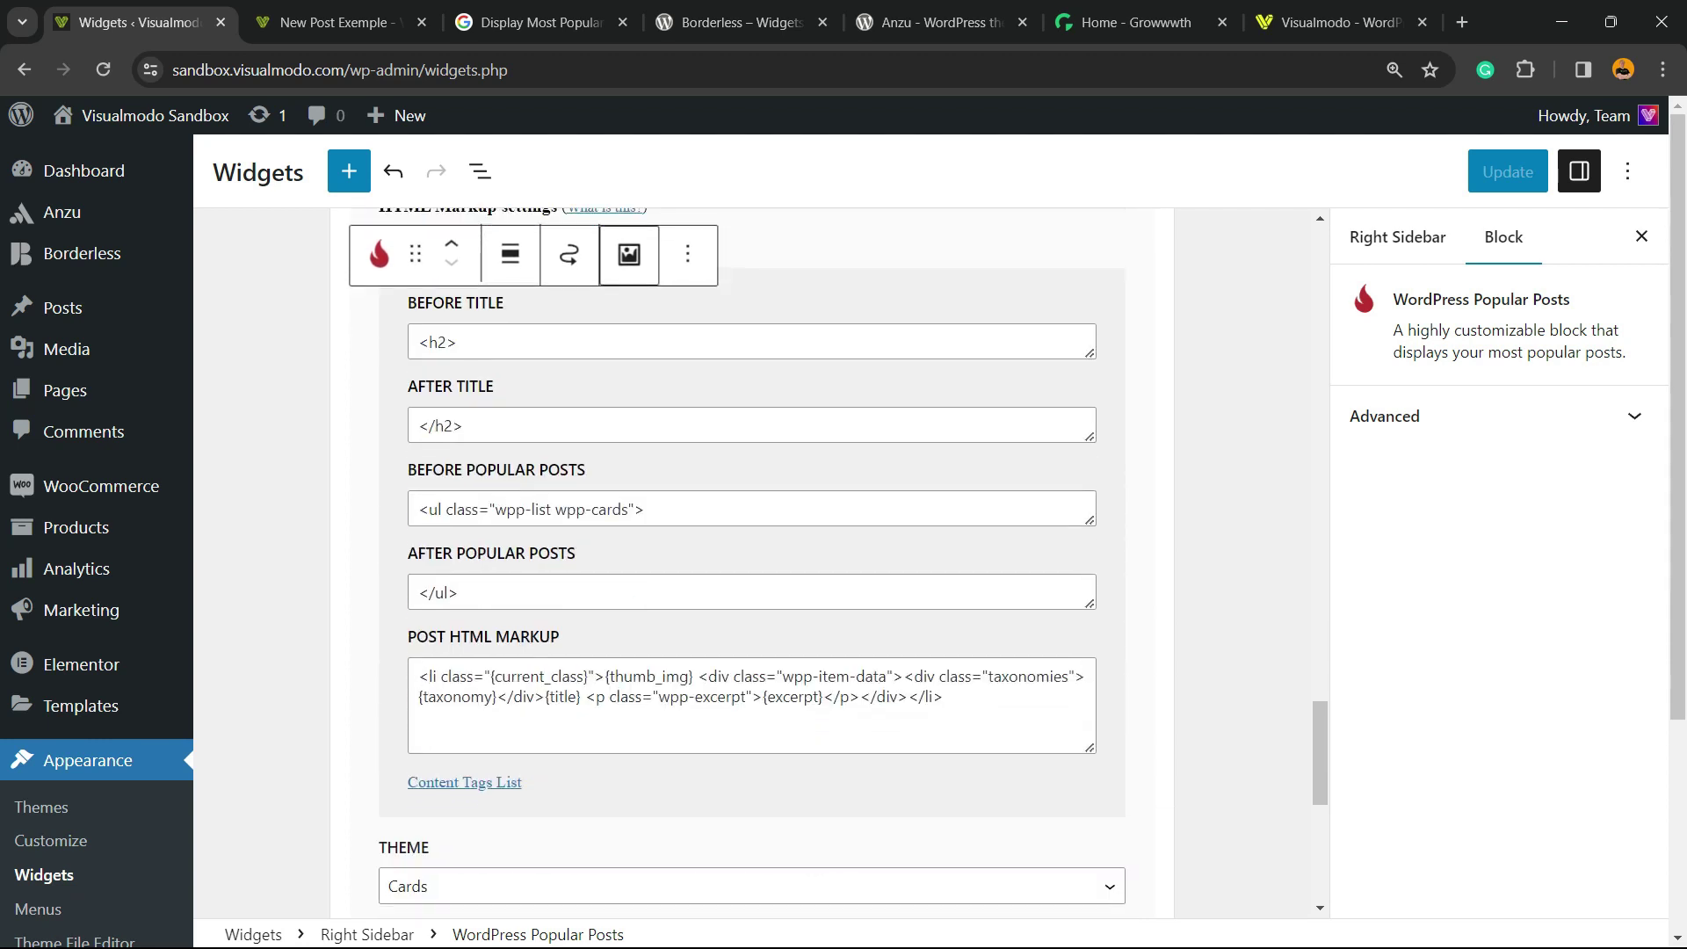
{"action": "scroll", "coordinate": [752, 562], "scroll_direction": "down", "scroll_amount": 7}
{"action": "scroll", "coordinate": [752, 562], "scroll_direction": "up", "scroll_amount": 5}
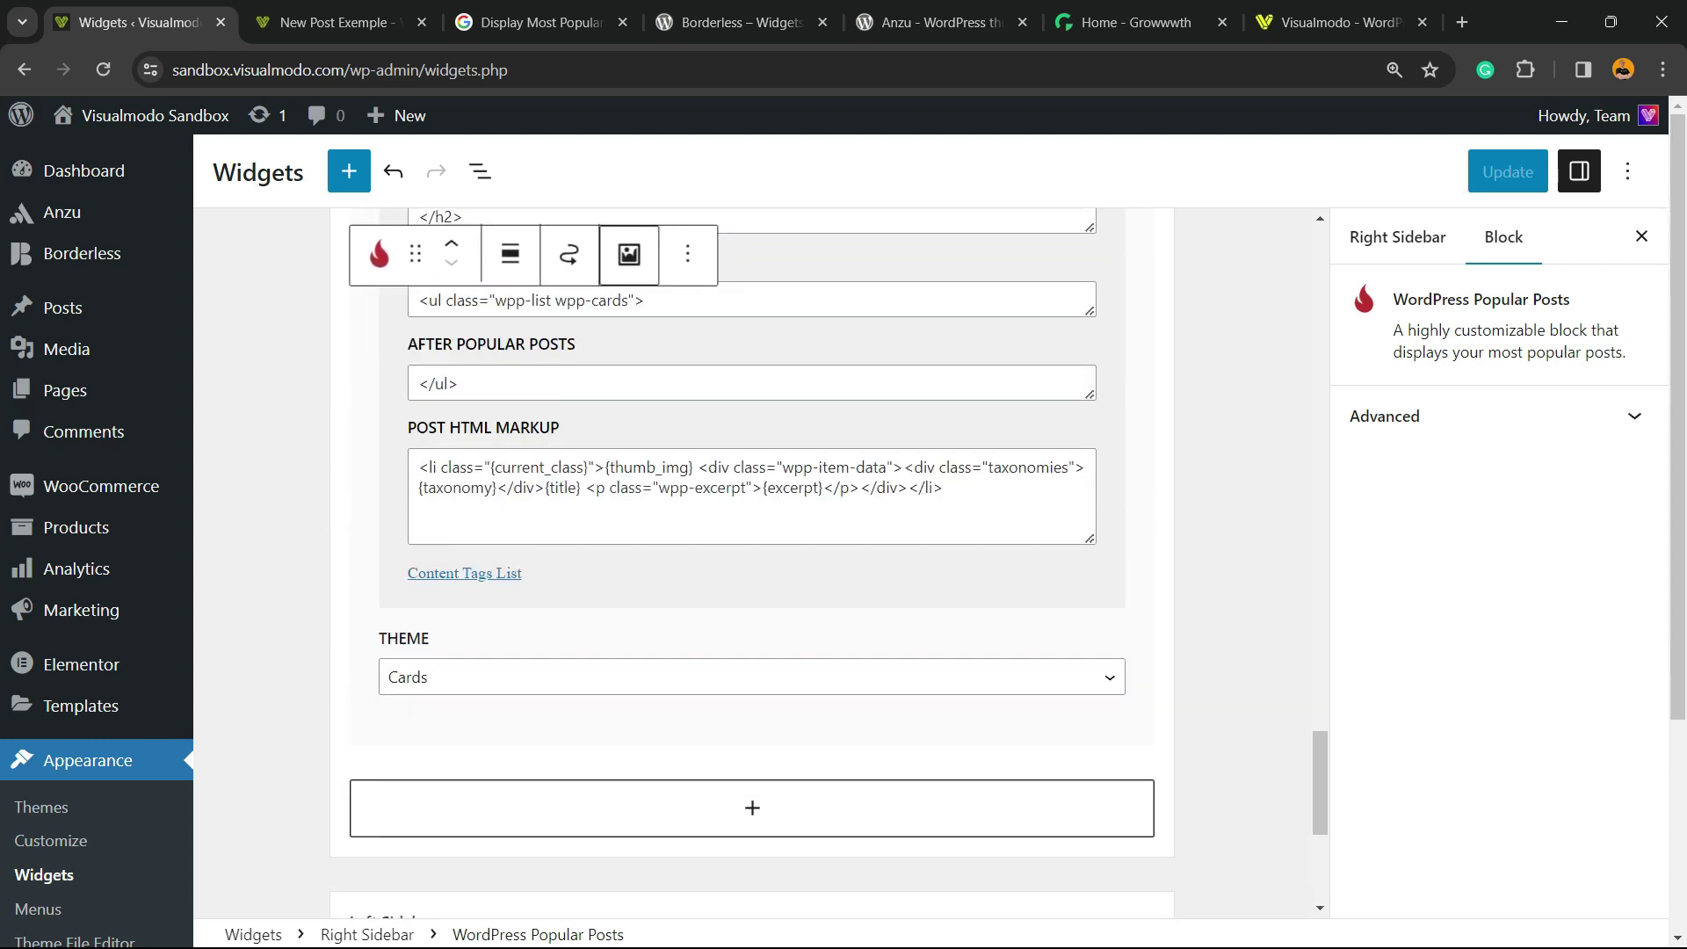
{"action": "left_click", "coordinate": [752, 676]}
{"action": "left_click", "coordinate": [752, 750]}
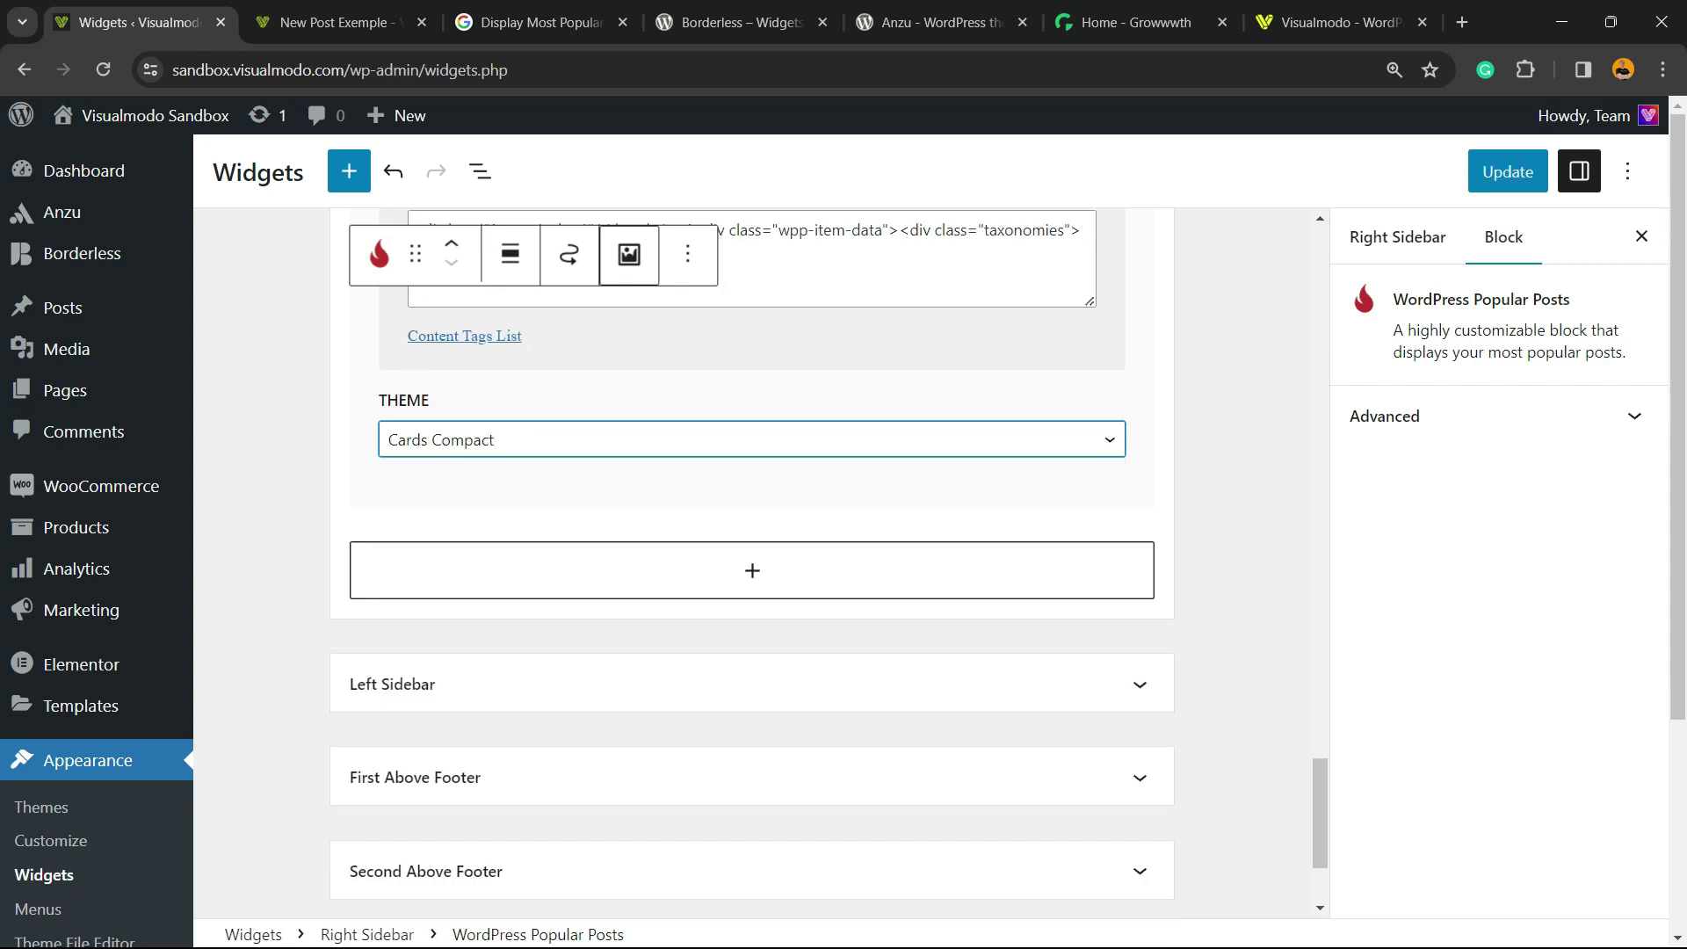
{"action": "left_click", "coordinate": [1508, 172]}
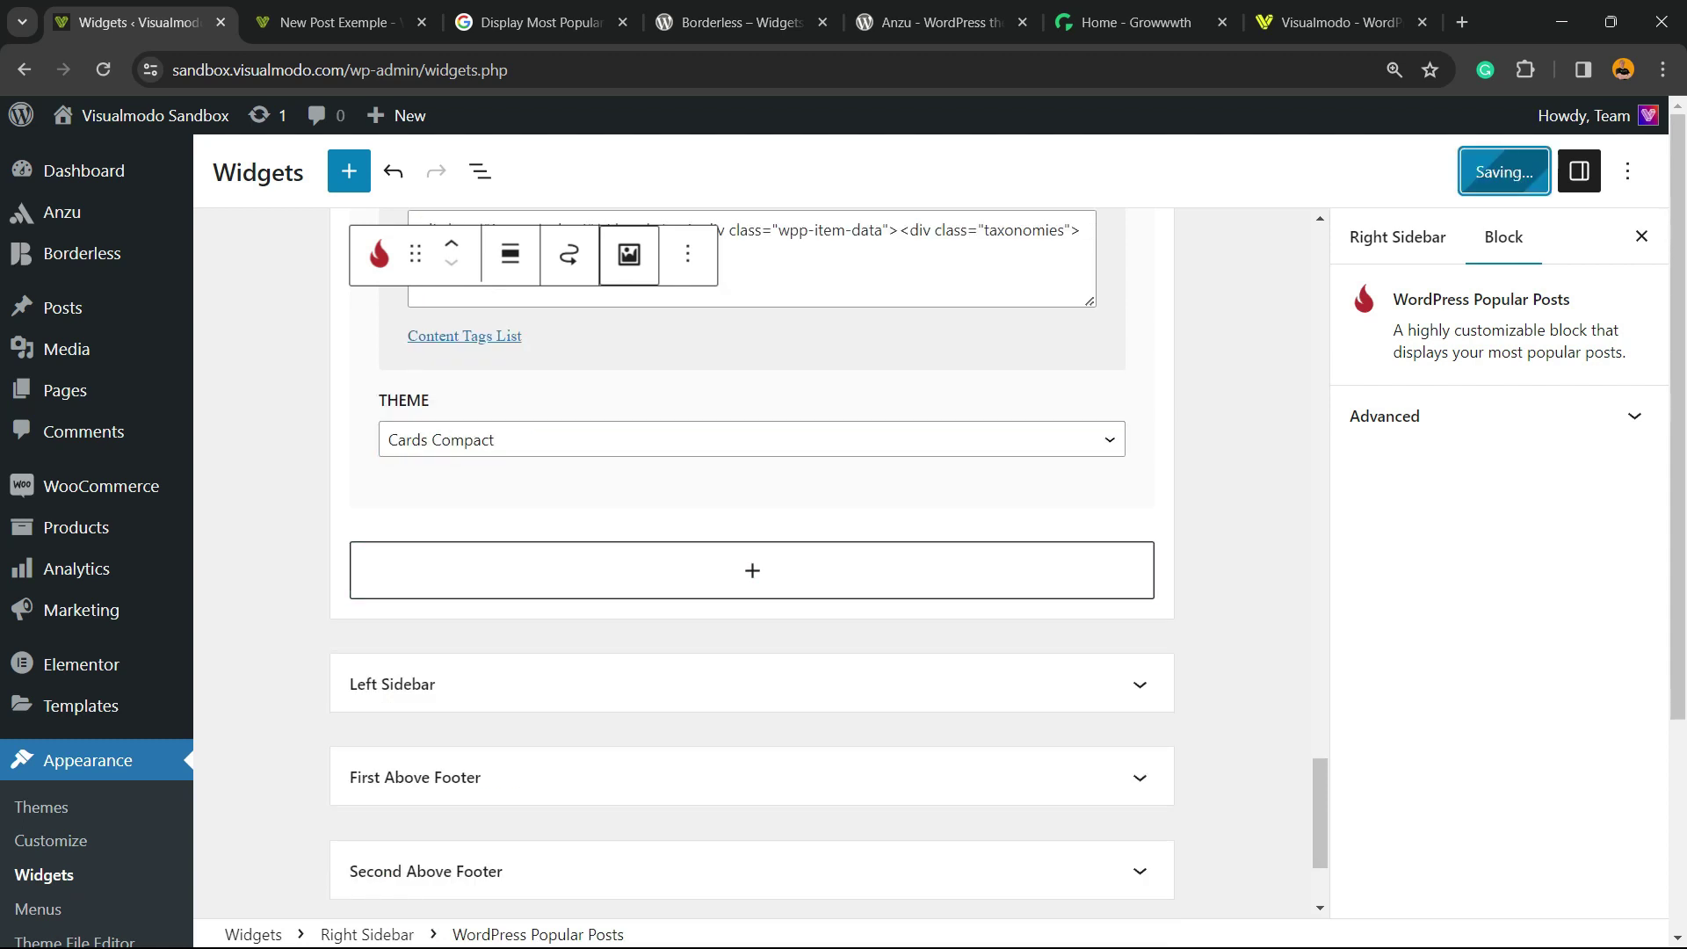
- Reload the New Post Exemple page and check how the popular posts widget looks with the compact theme
{"action": "left_click", "coordinate": [343, 22]}
{"action": "key", "text": "F5"}
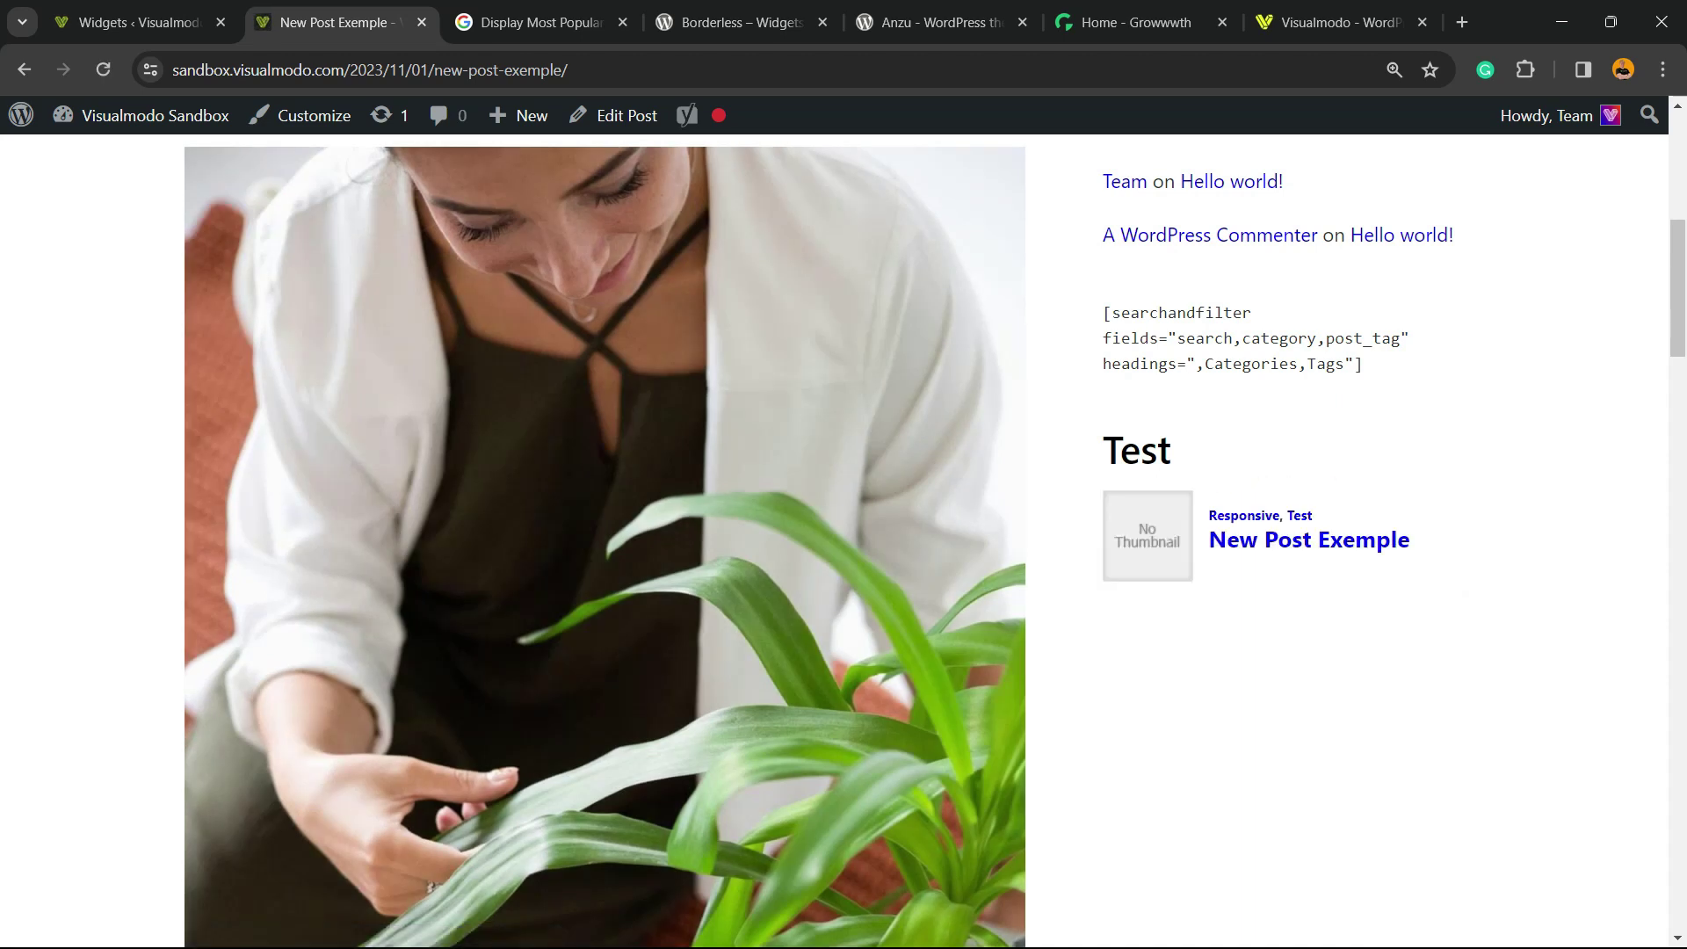
{"action": "key", "text": "F5"}
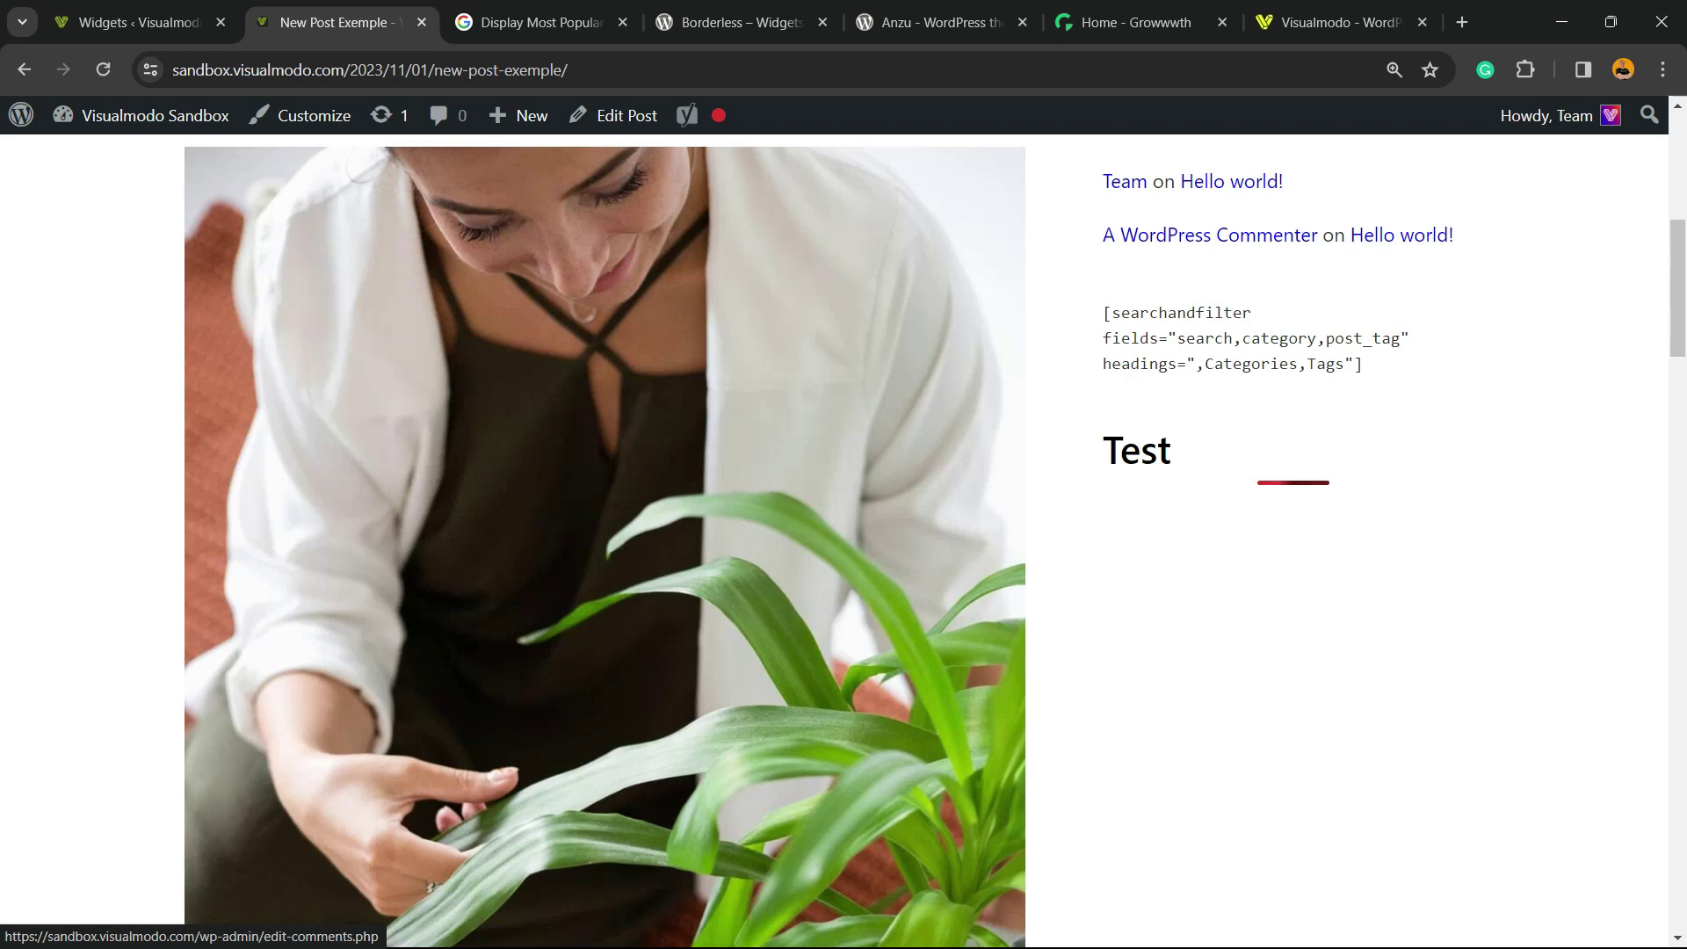
- Enable the post excerpt in the block's posts settings with a length of 29 characters, and save the widgets
{"action": "left_click", "coordinate": [131, 22]}
{"action": "scroll", "coordinate": [751, 562], "scroll_direction": "up", "scroll_amount": 15}
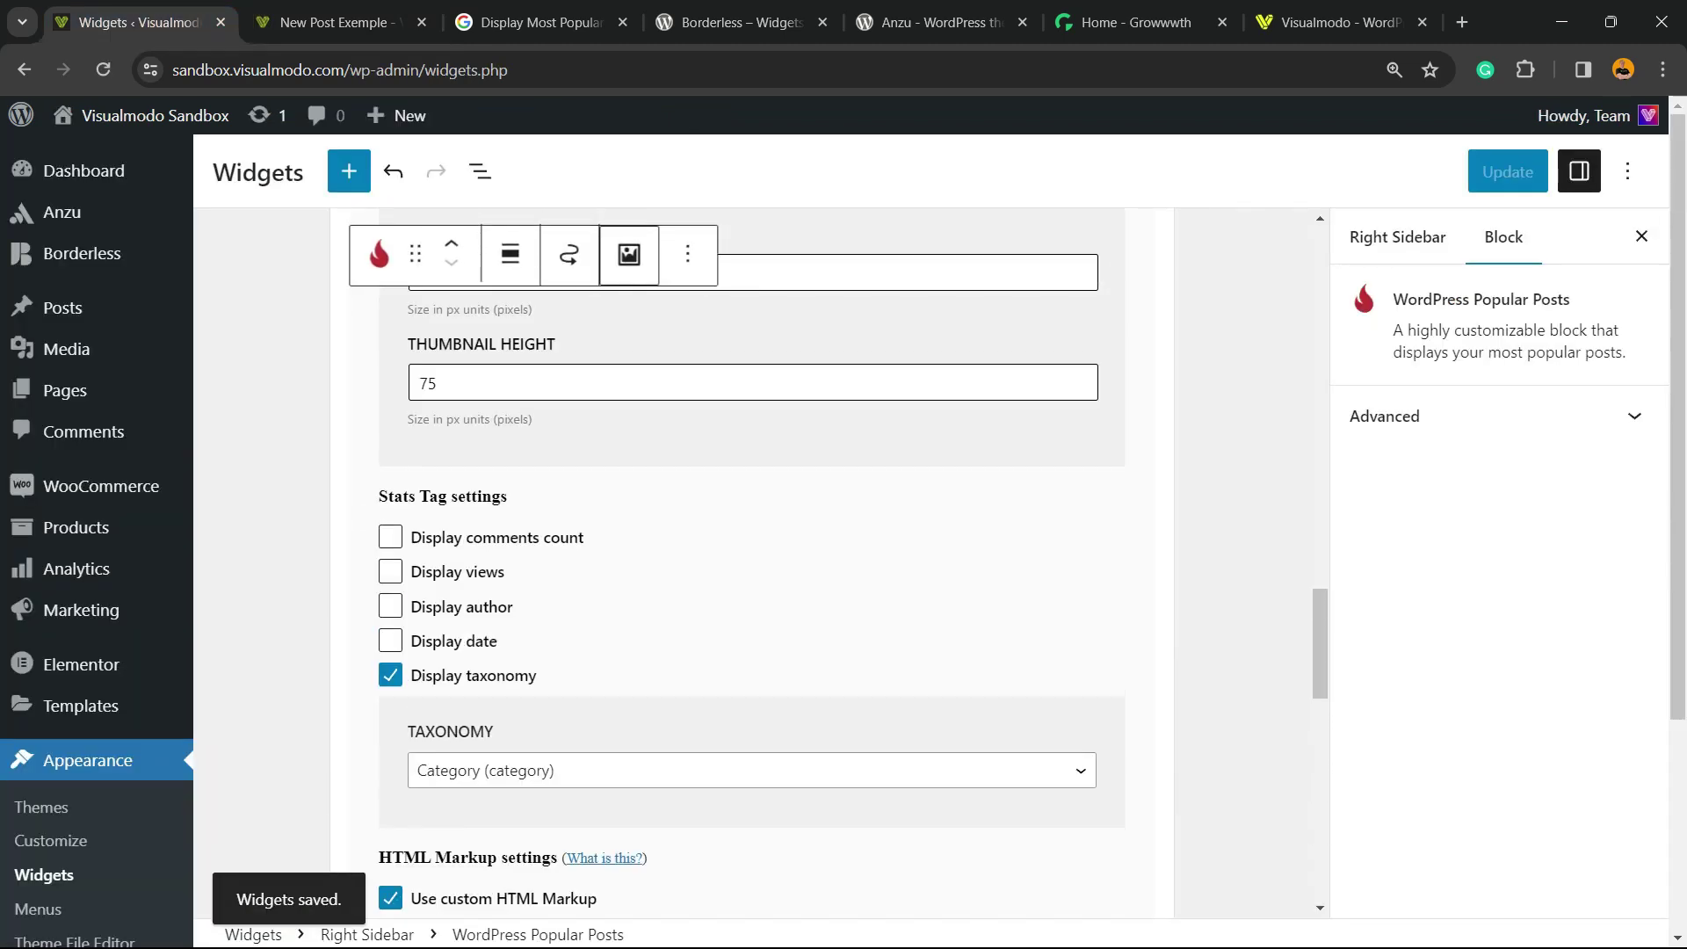
{"action": "scroll", "coordinate": [752, 562], "scroll_direction": "up", "scroll_amount": 15}
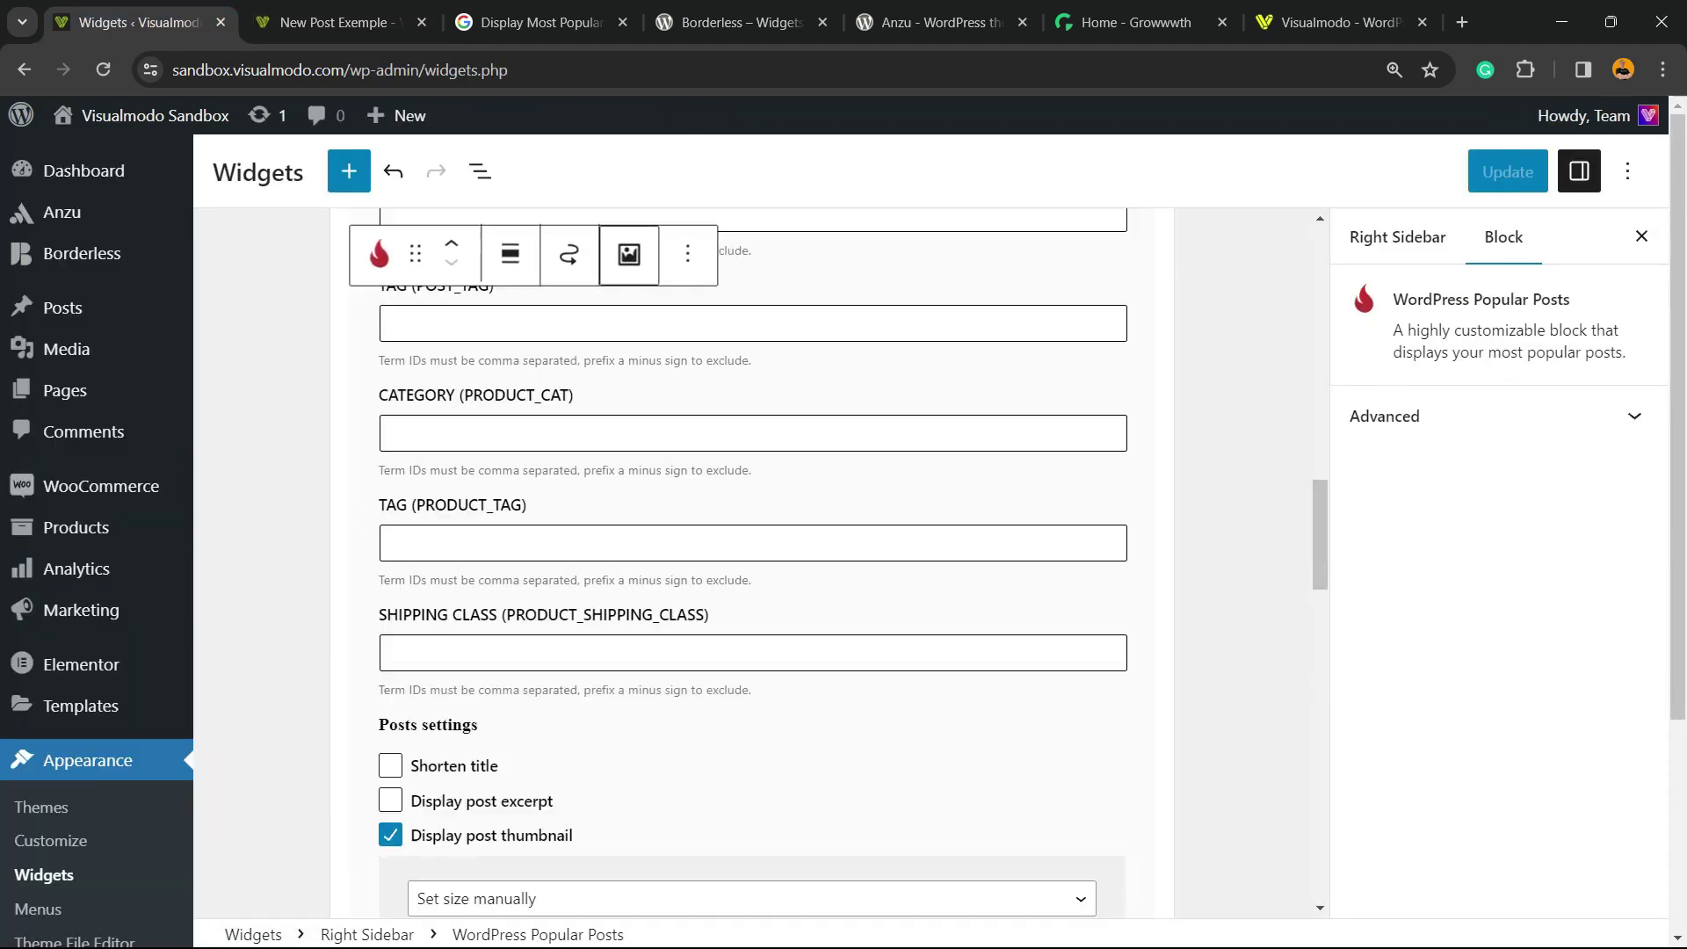
{"action": "scroll", "coordinate": [751, 563], "scroll_direction": "down", "scroll_amount": 20}
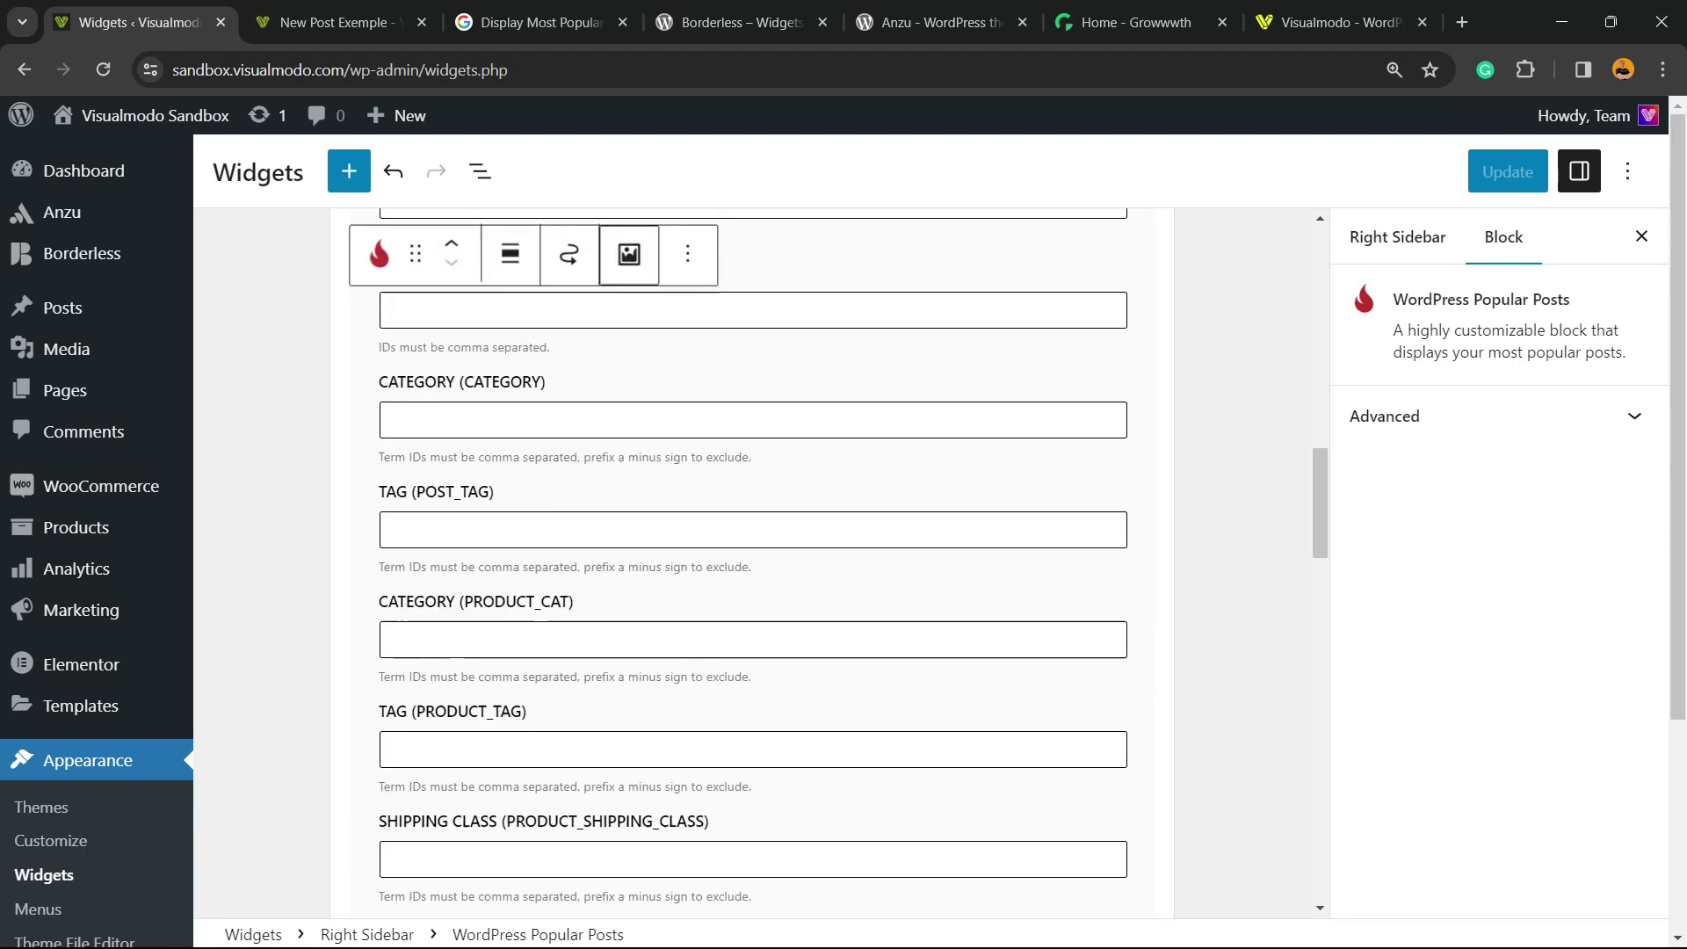
{"action": "scroll", "coordinate": [751, 562], "scroll_direction": "up", "scroll_amount": 3}
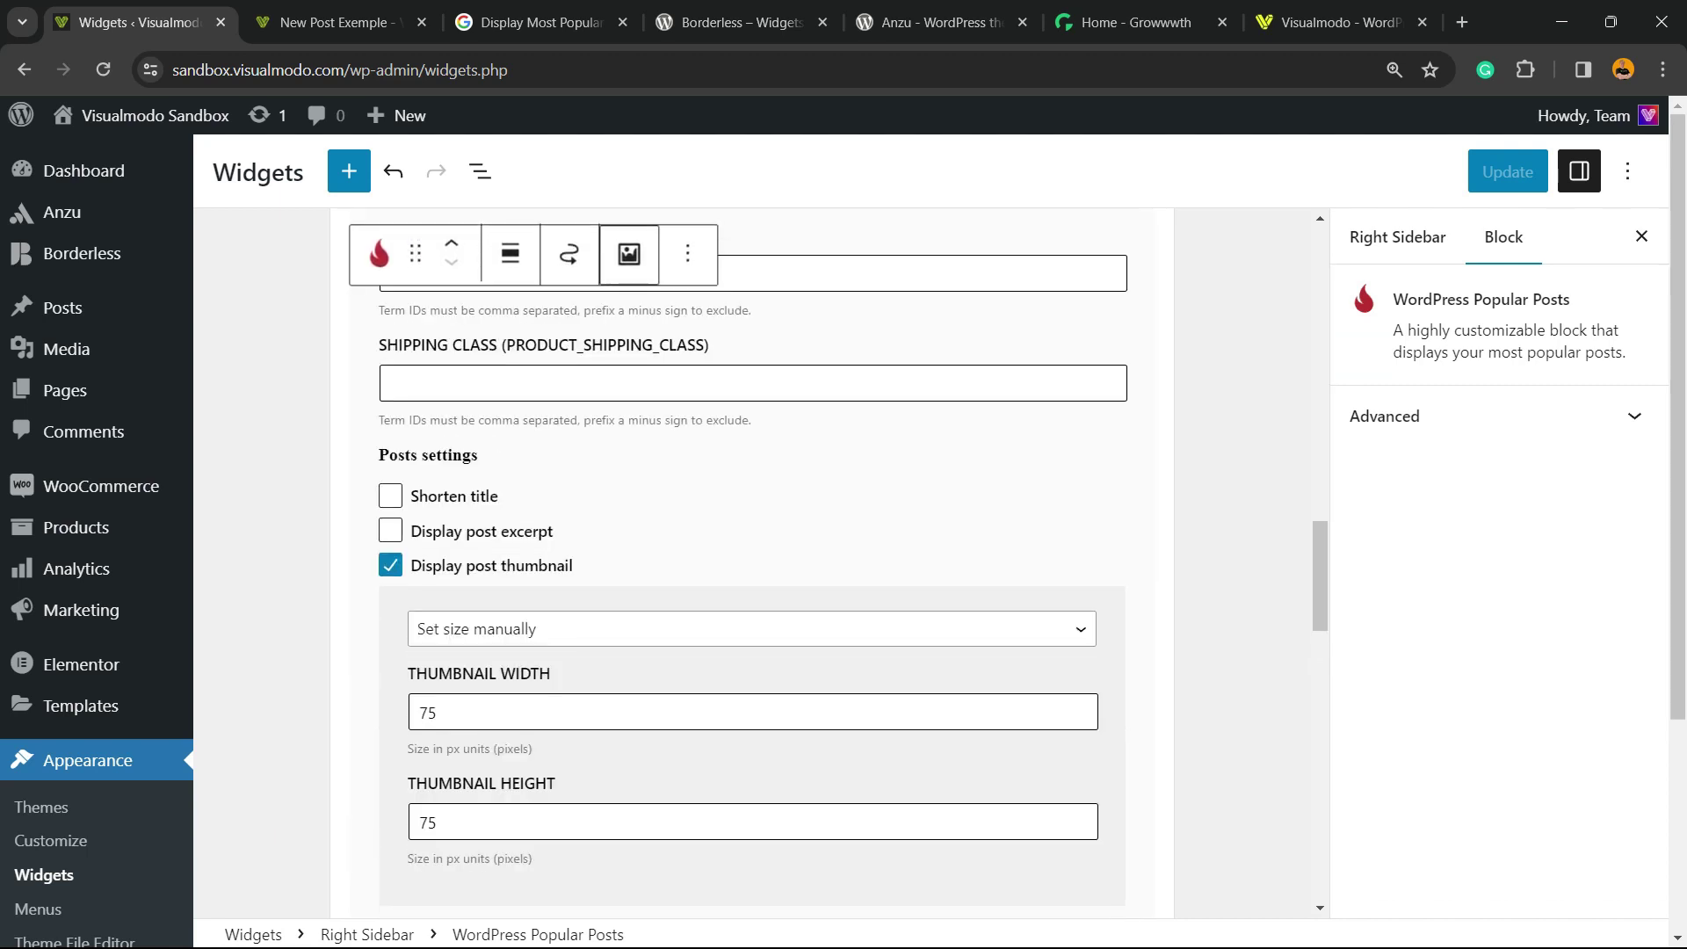
{"action": "left_click", "coordinate": [390, 530]}
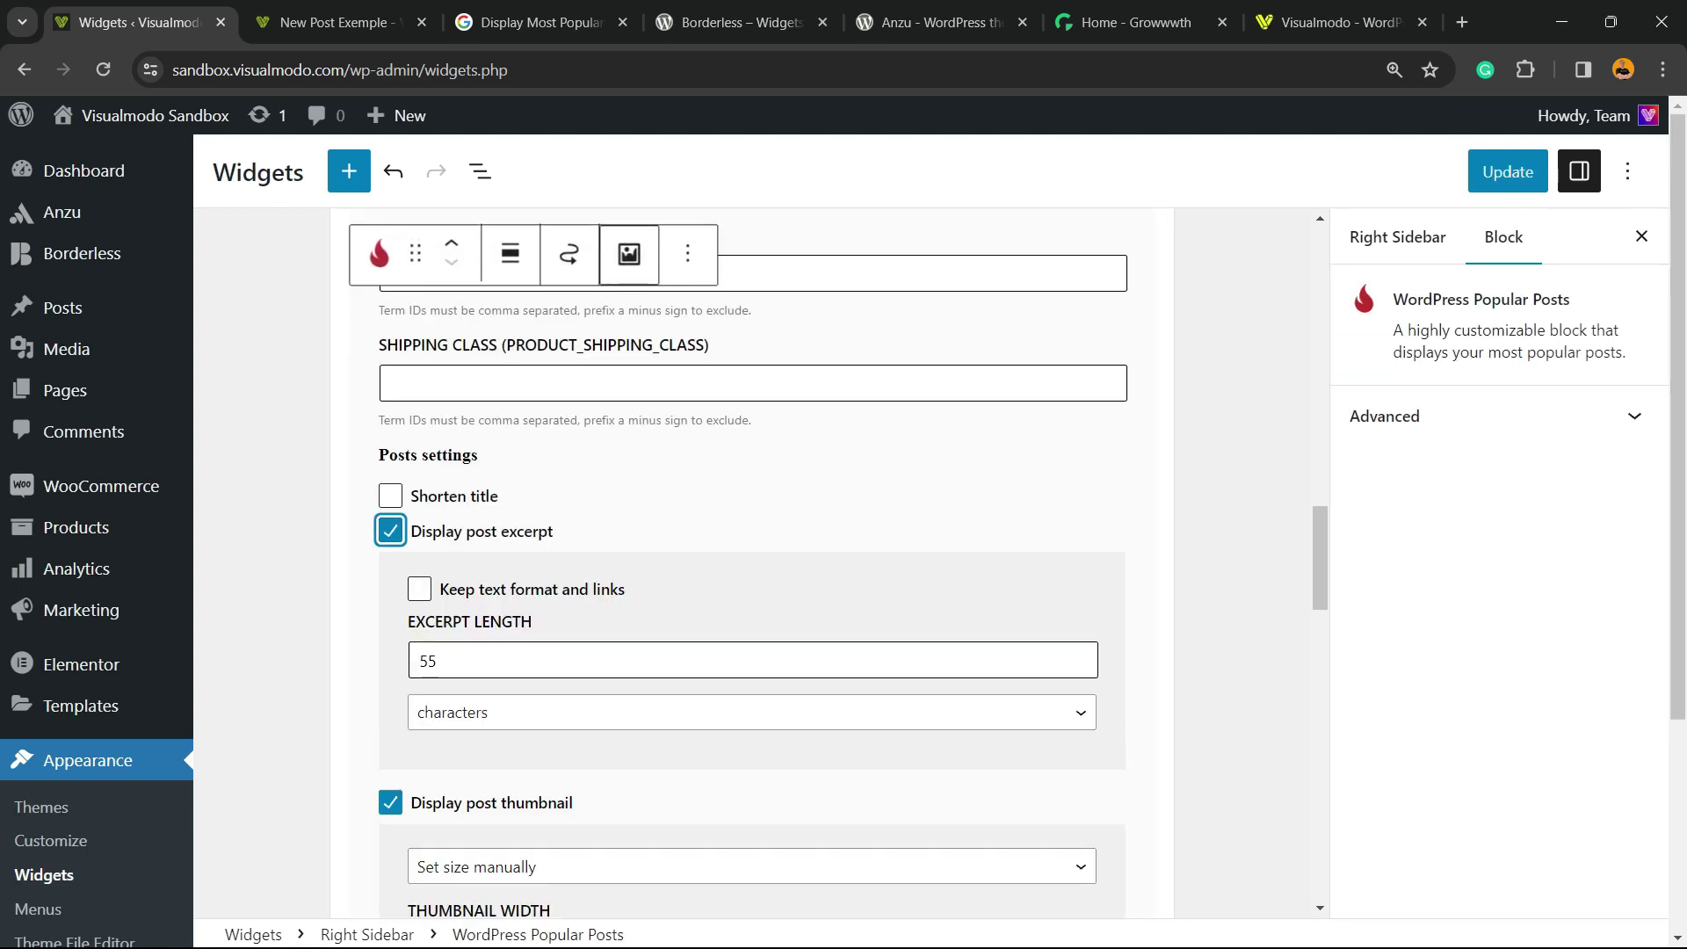
{"action": "double_click", "coordinate": [428, 660]}
{"action": "type", "text": "2"}
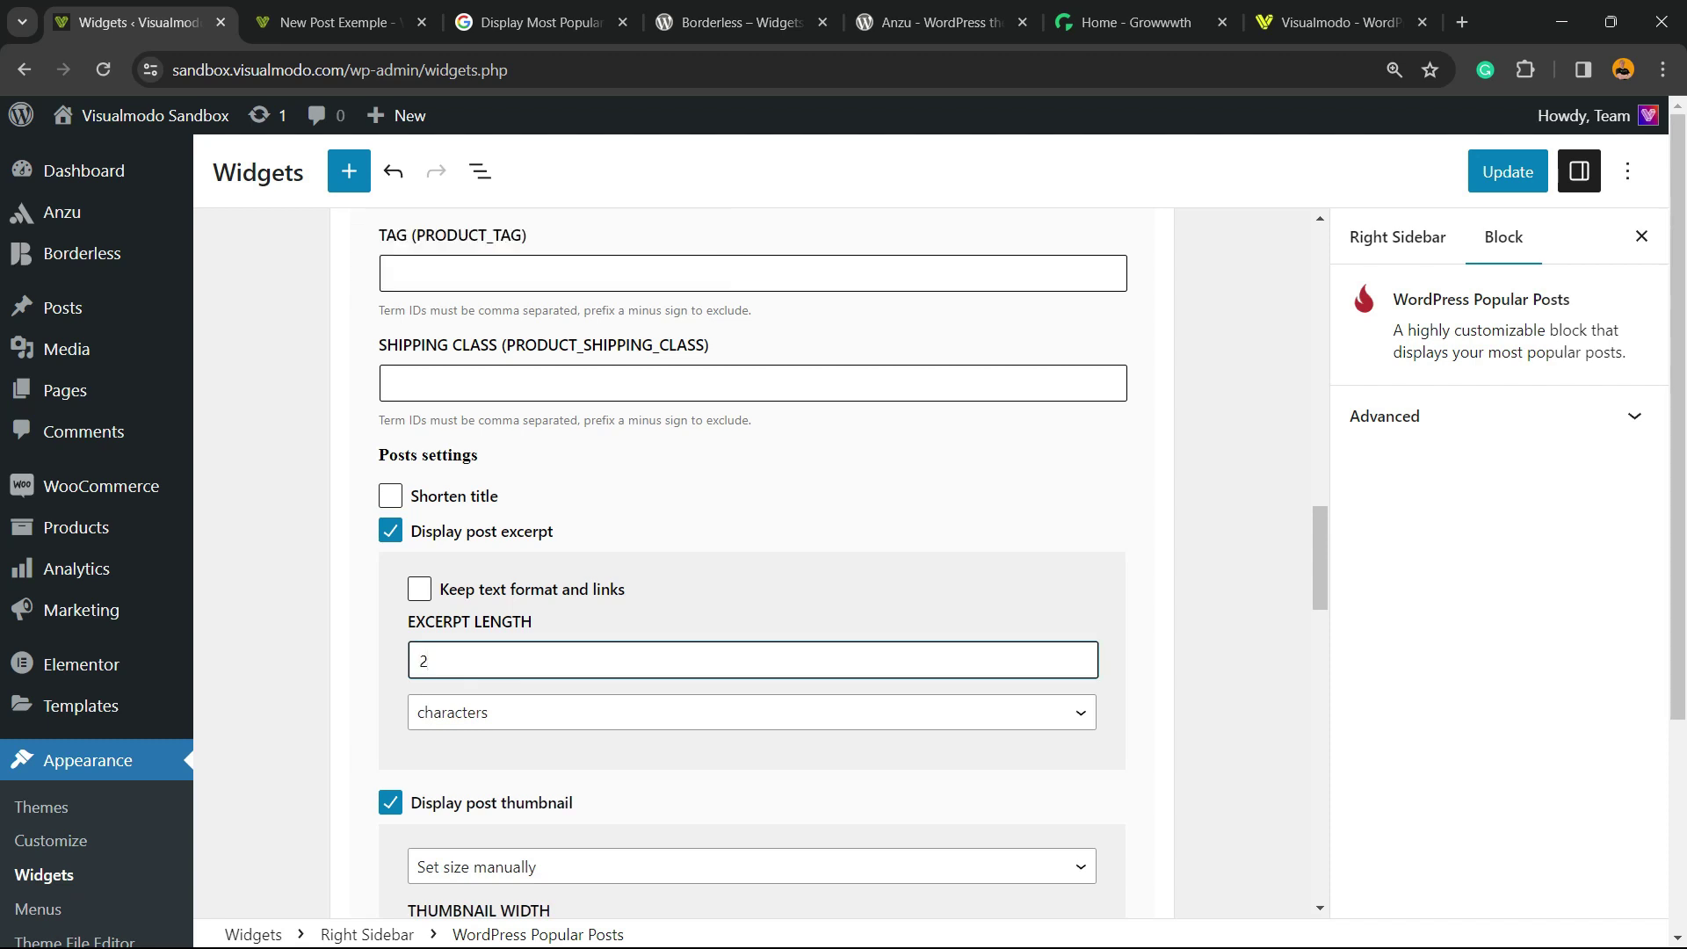
{"action": "type", "text": "9"}
{"action": "key", "text": "BackSpace"}
{"action": "type", "text": "9"}
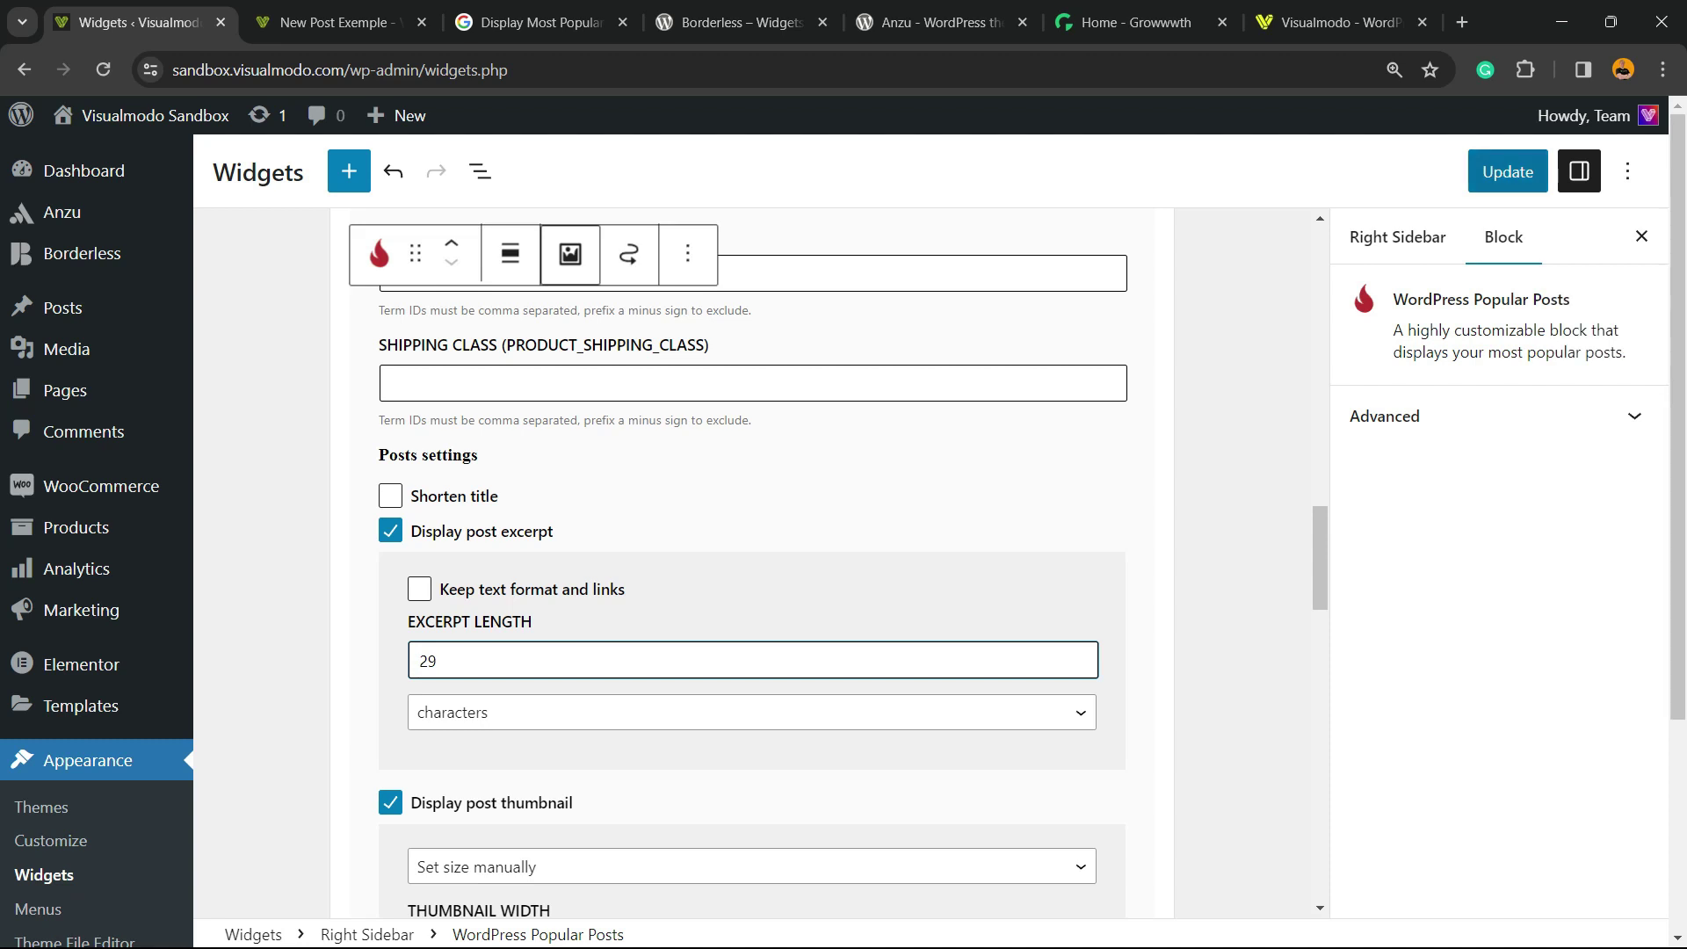
{"action": "left_click", "coordinate": [1507, 171]}
- Refresh the New Post Exemple page to check the excerpt setting in the popular posts widget
{"action": "left_click", "coordinate": [334, 22]}
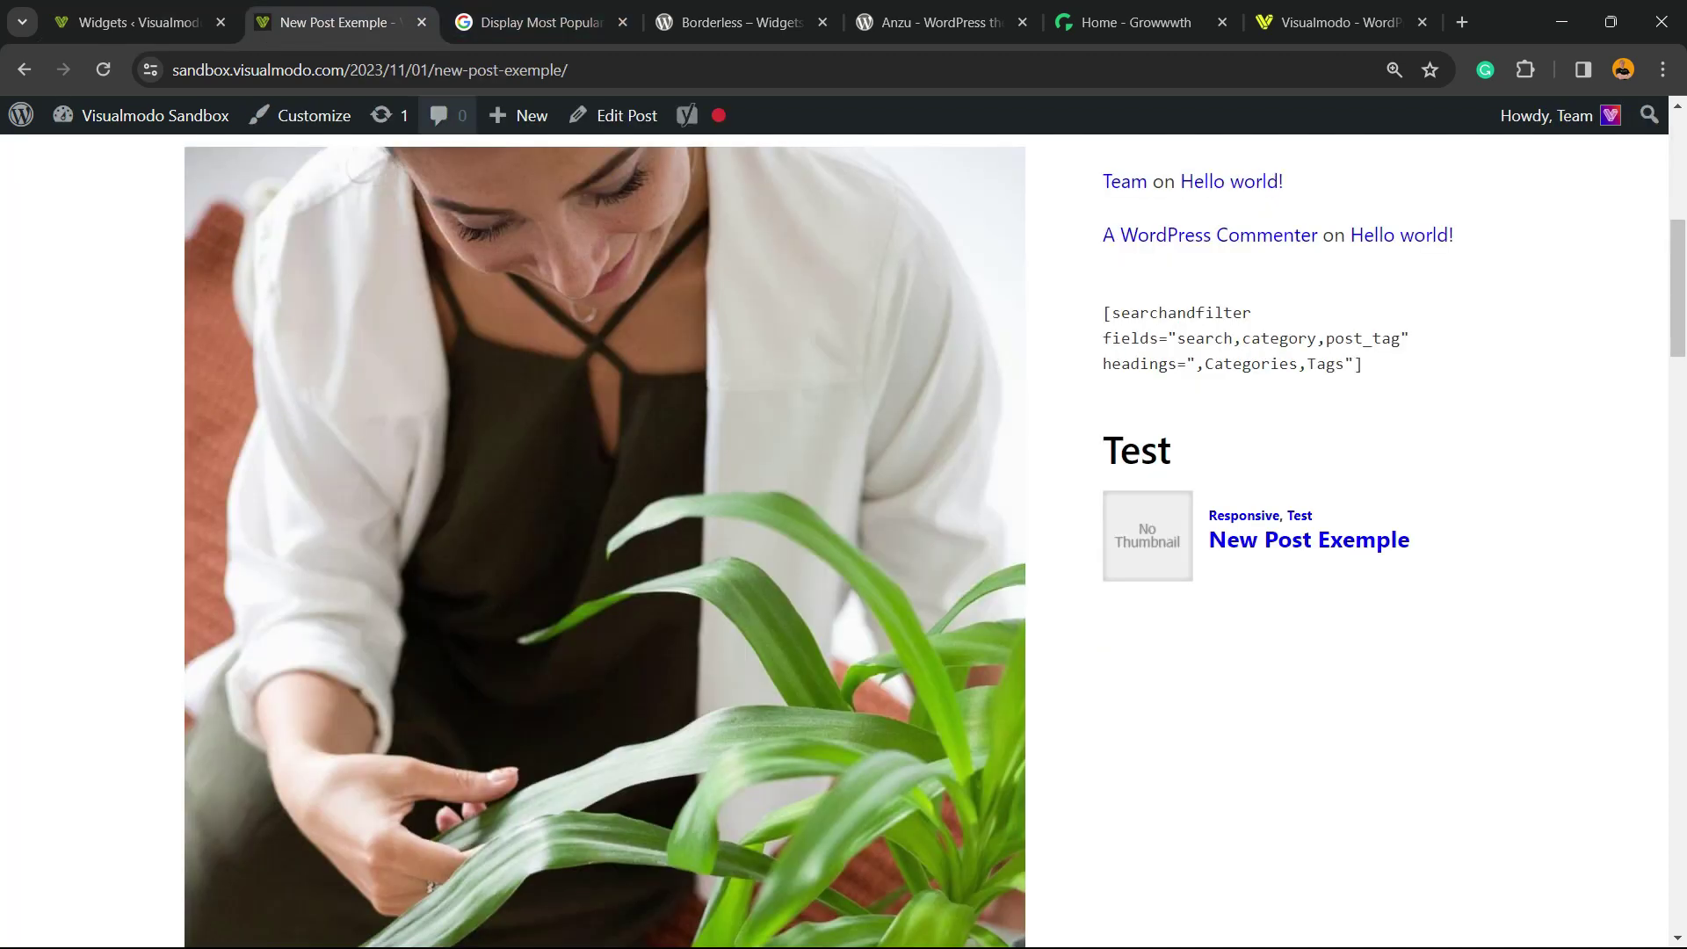
{"action": "key", "text": "F5"}
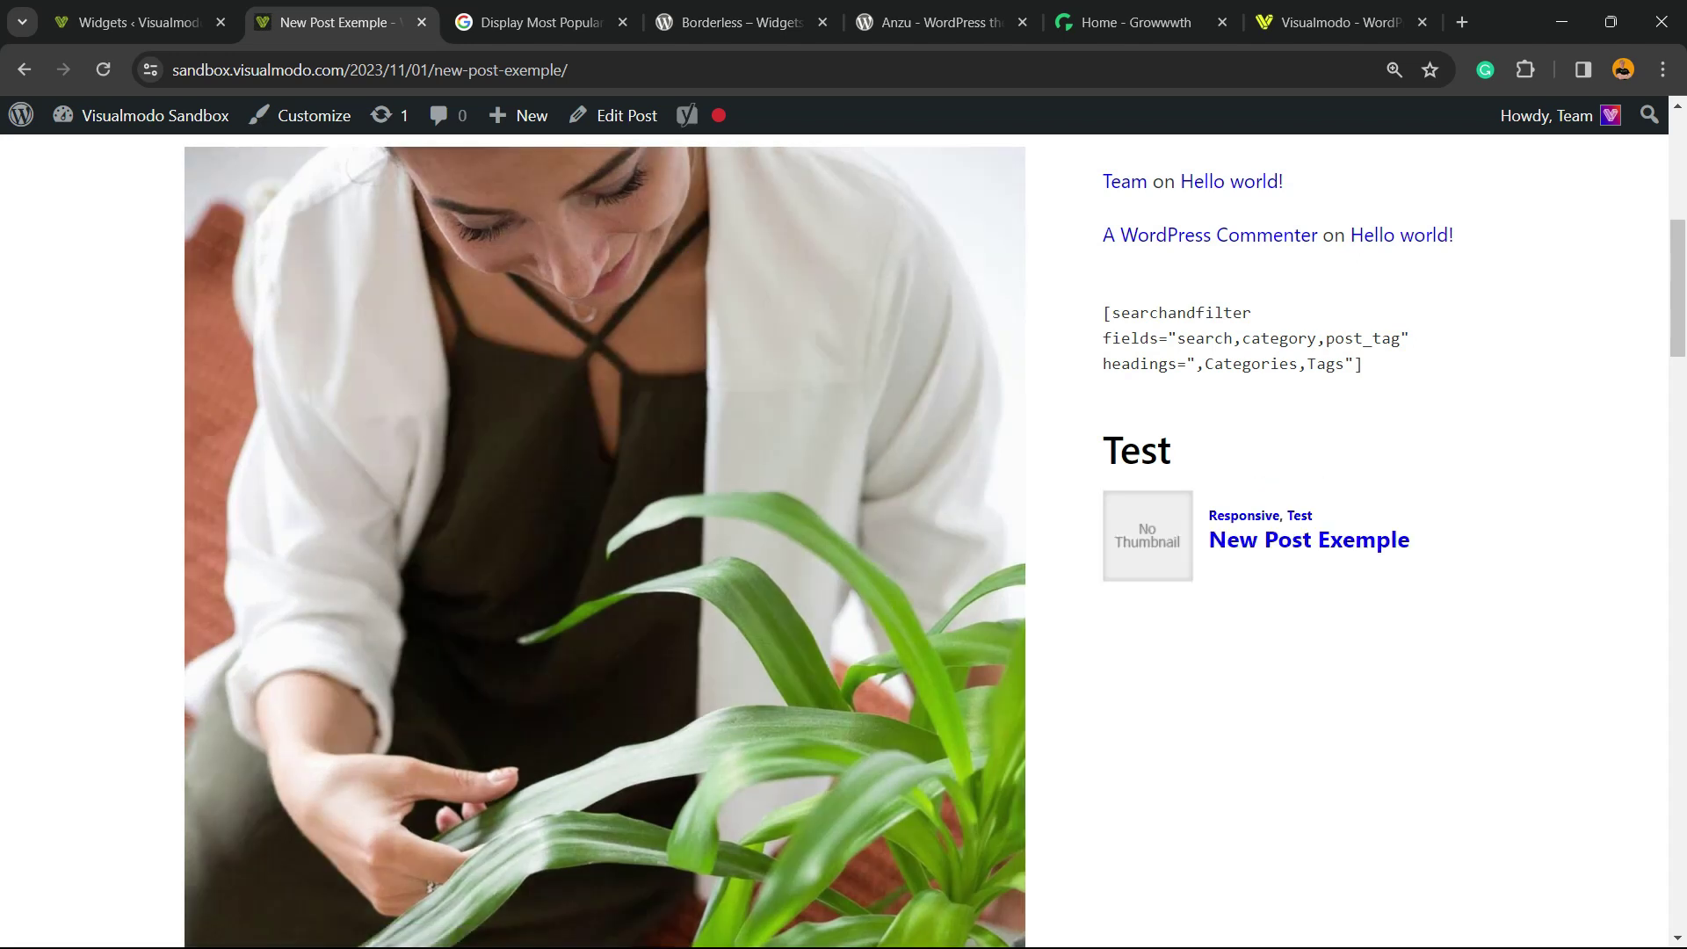
{"action": "key", "text": "F5"}
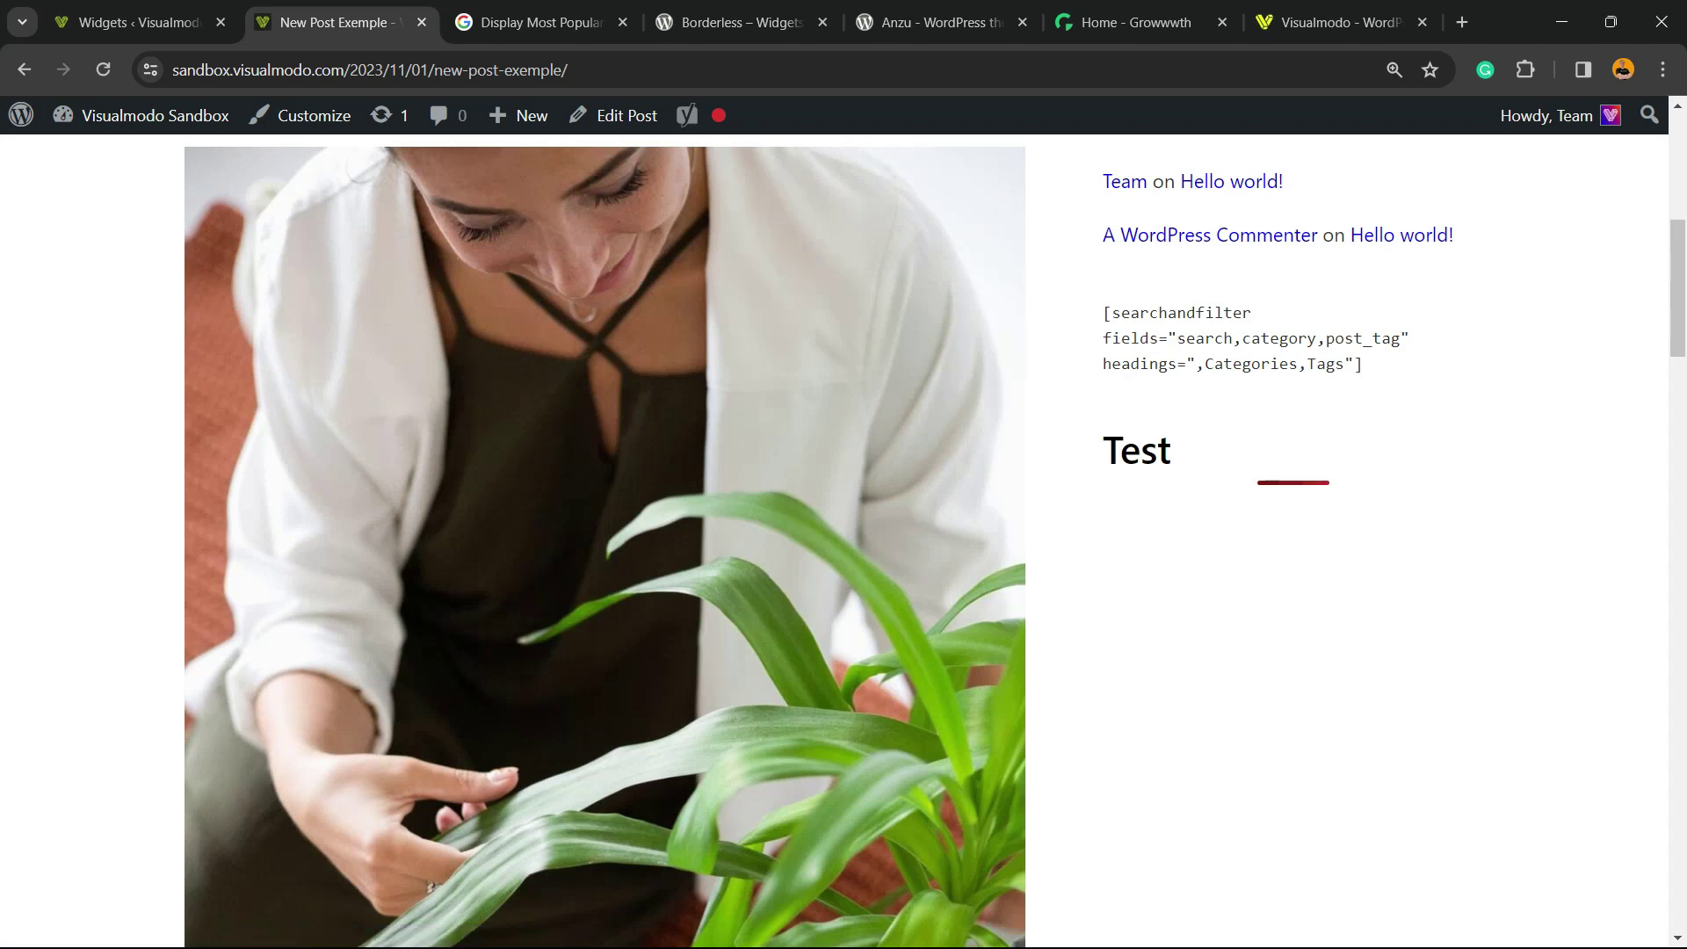
- Return to the widgets editor and examine the excerpt length unit options, Stats Tag settings and HTML Markup settings
{"action": "key", "text": "ctrl+shift+Tab"}
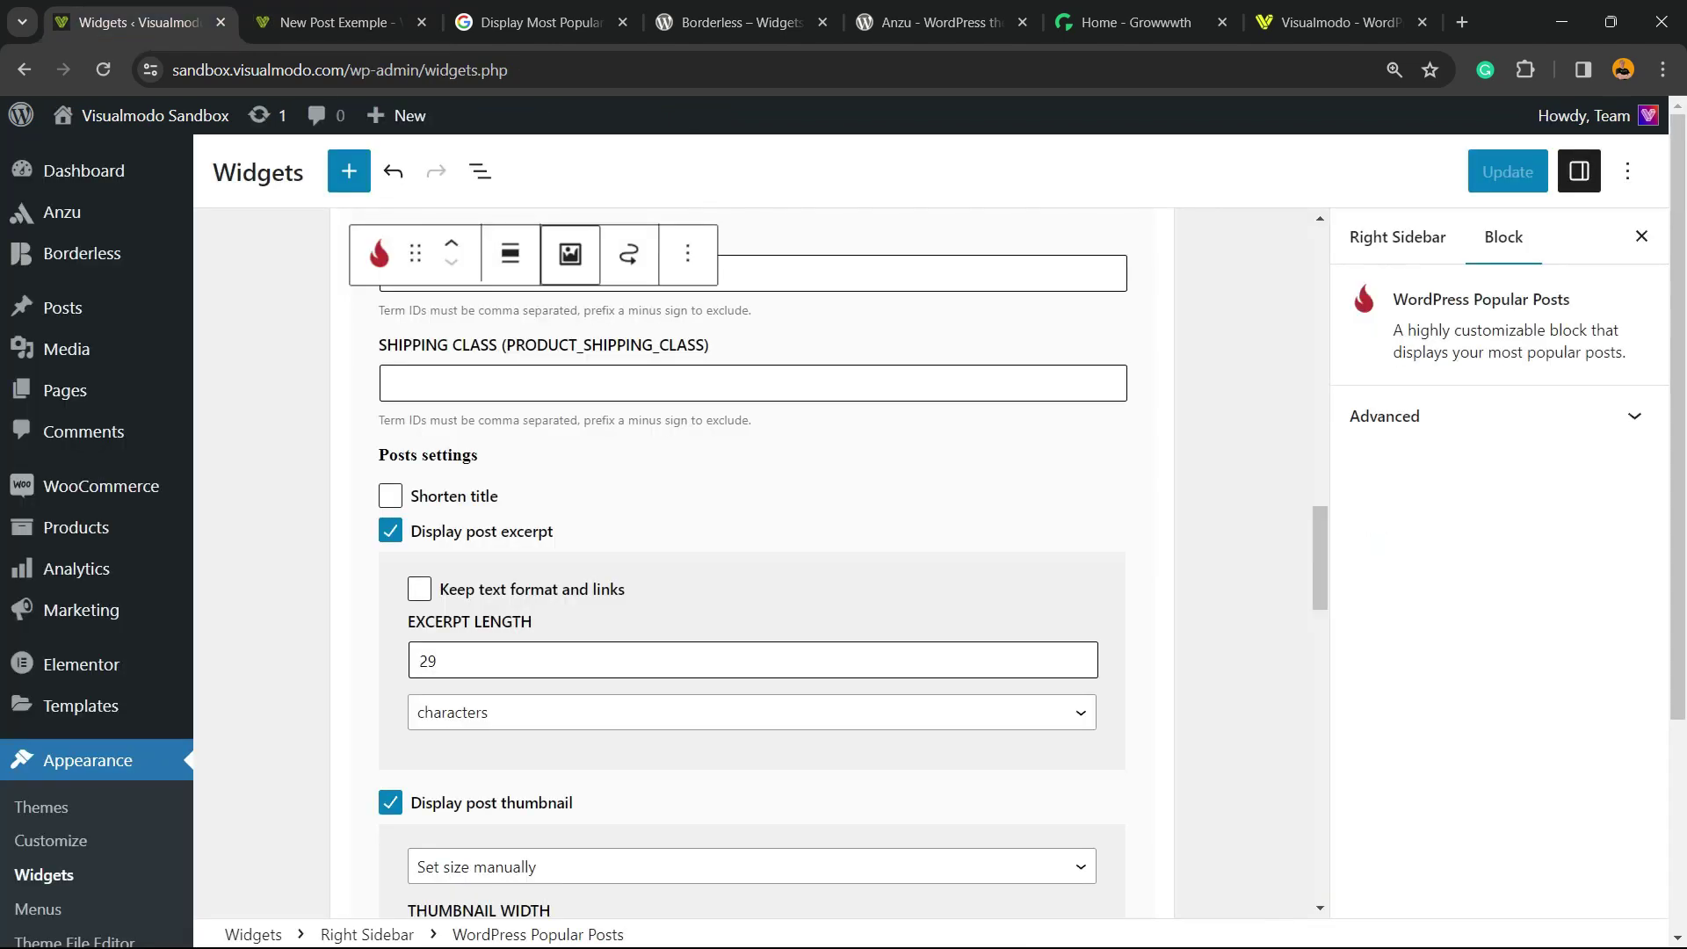
{"action": "scroll", "coordinate": [751, 562], "scroll_direction": "down", "scroll_amount": 2}
{"action": "left_click", "coordinate": [751, 492]}
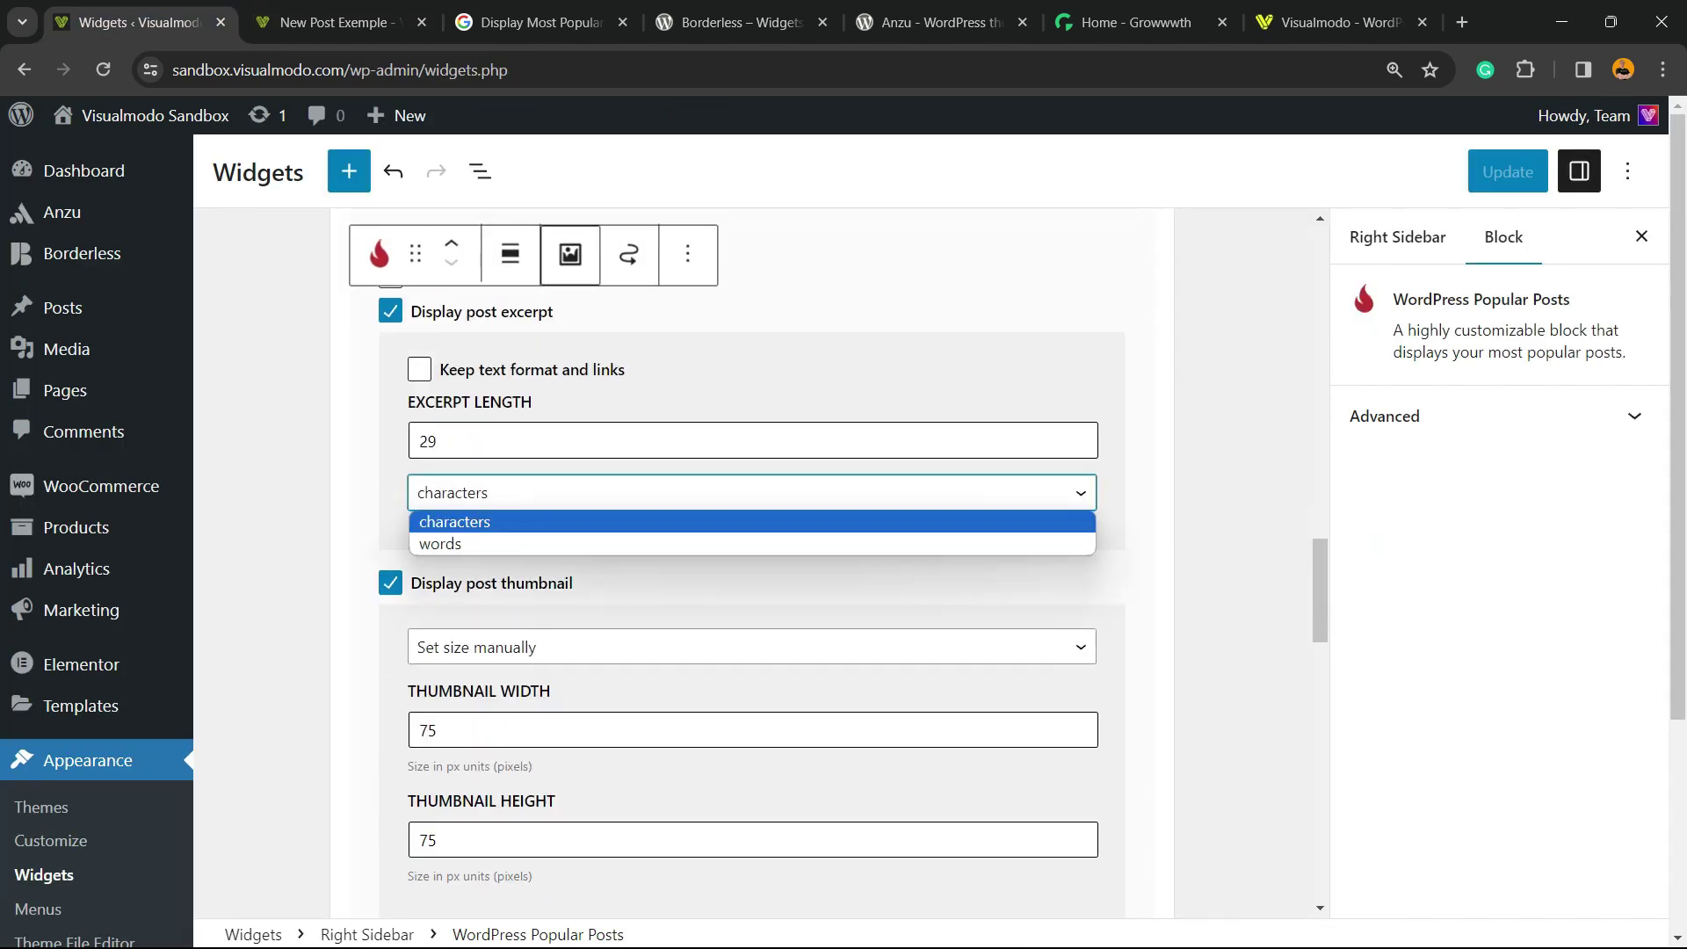
{"action": "key", "text": "Escape"}
{"action": "left_click", "coordinate": [437, 441]}
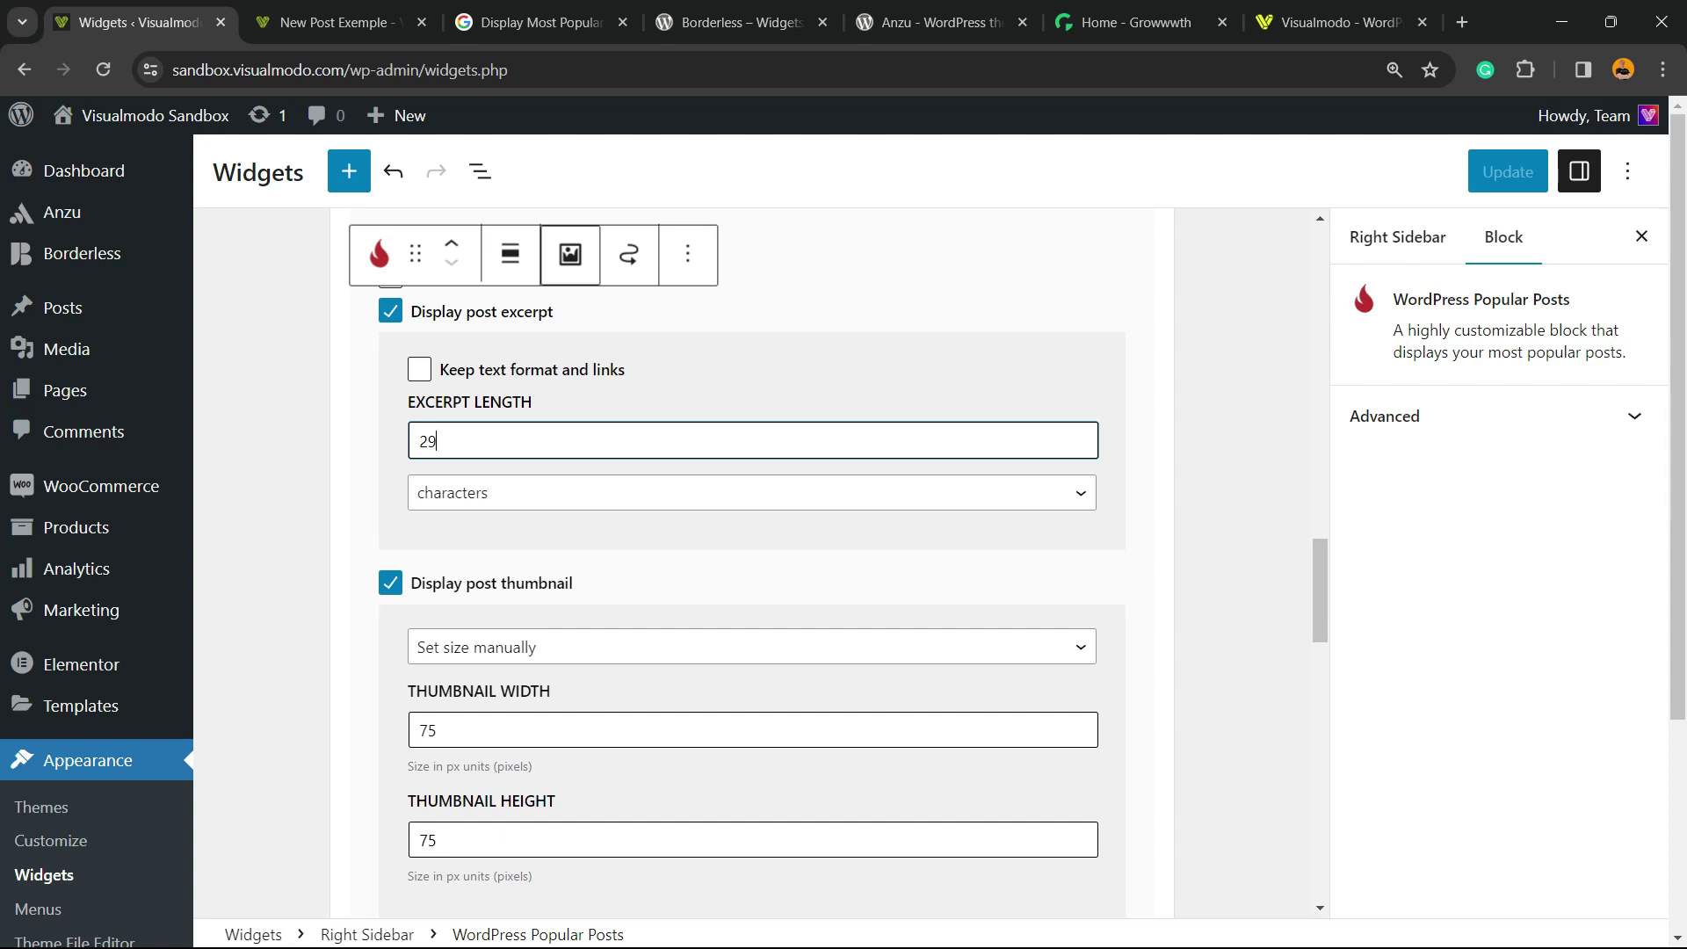
{"action": "scroll", "coordinate": [751, 562], "scroll_direction": "down", "scroll_amount": 7}
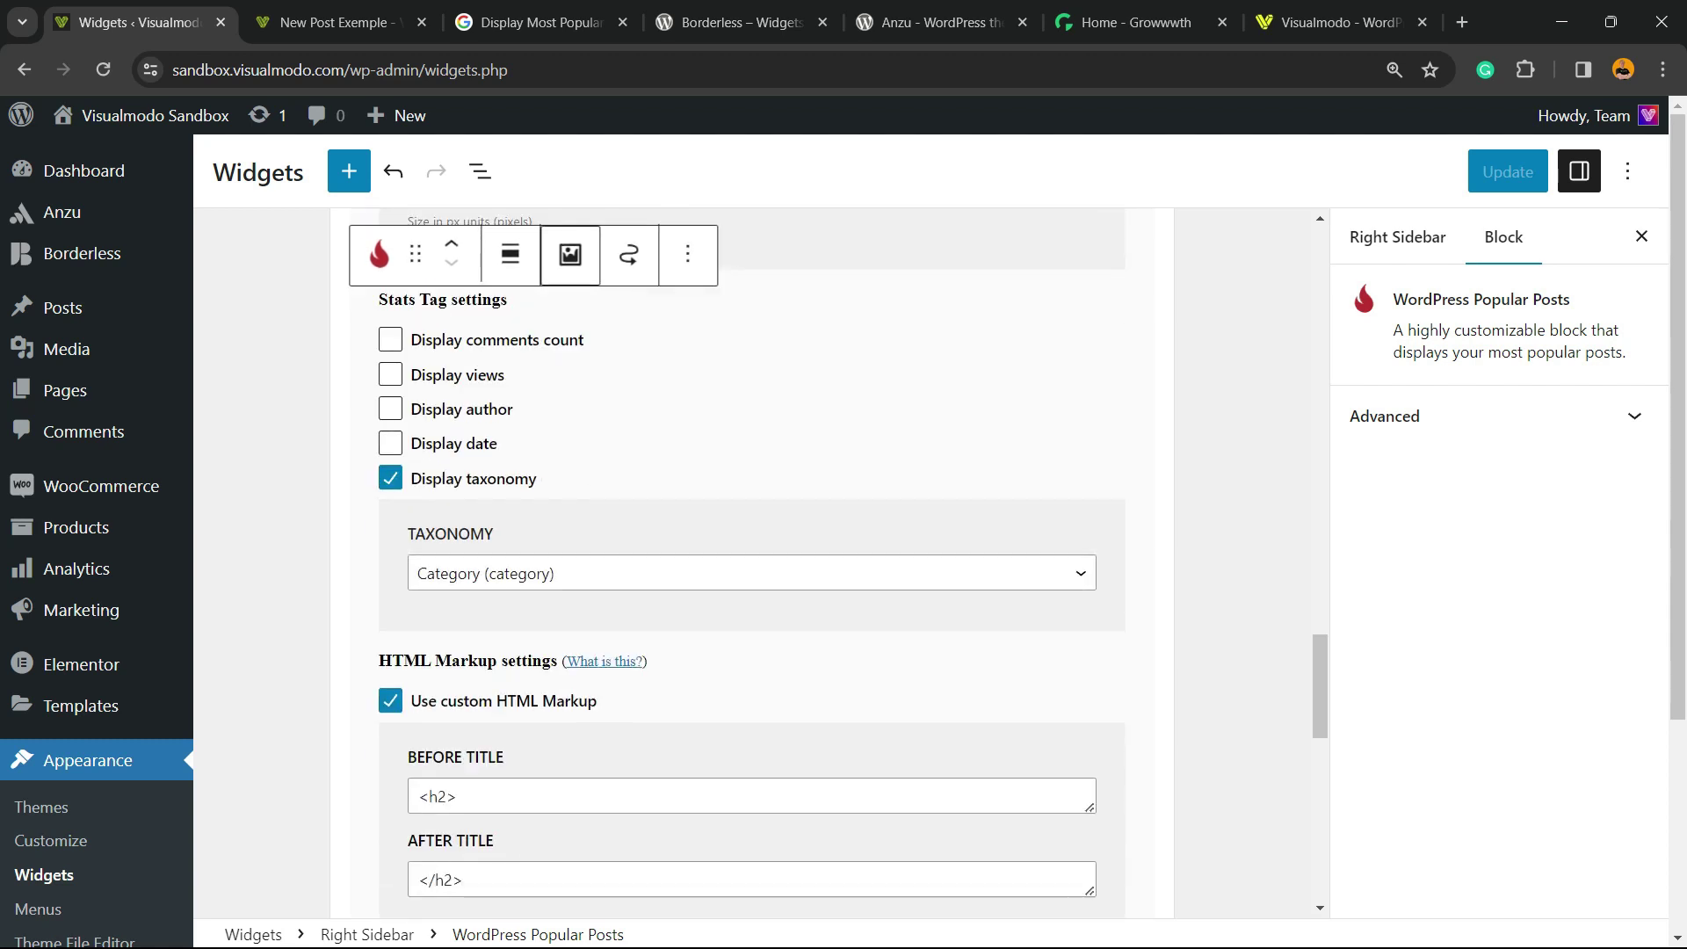
{"action": "scroll", "coordinate": [752, 562], "scroll_direction": "down", "scroll_amount": 3}
- Reload the New Post Exemple page once more and look over the whole post and its sidebar widgets
{"action": "left_click", "coordinate": [334, 22]}
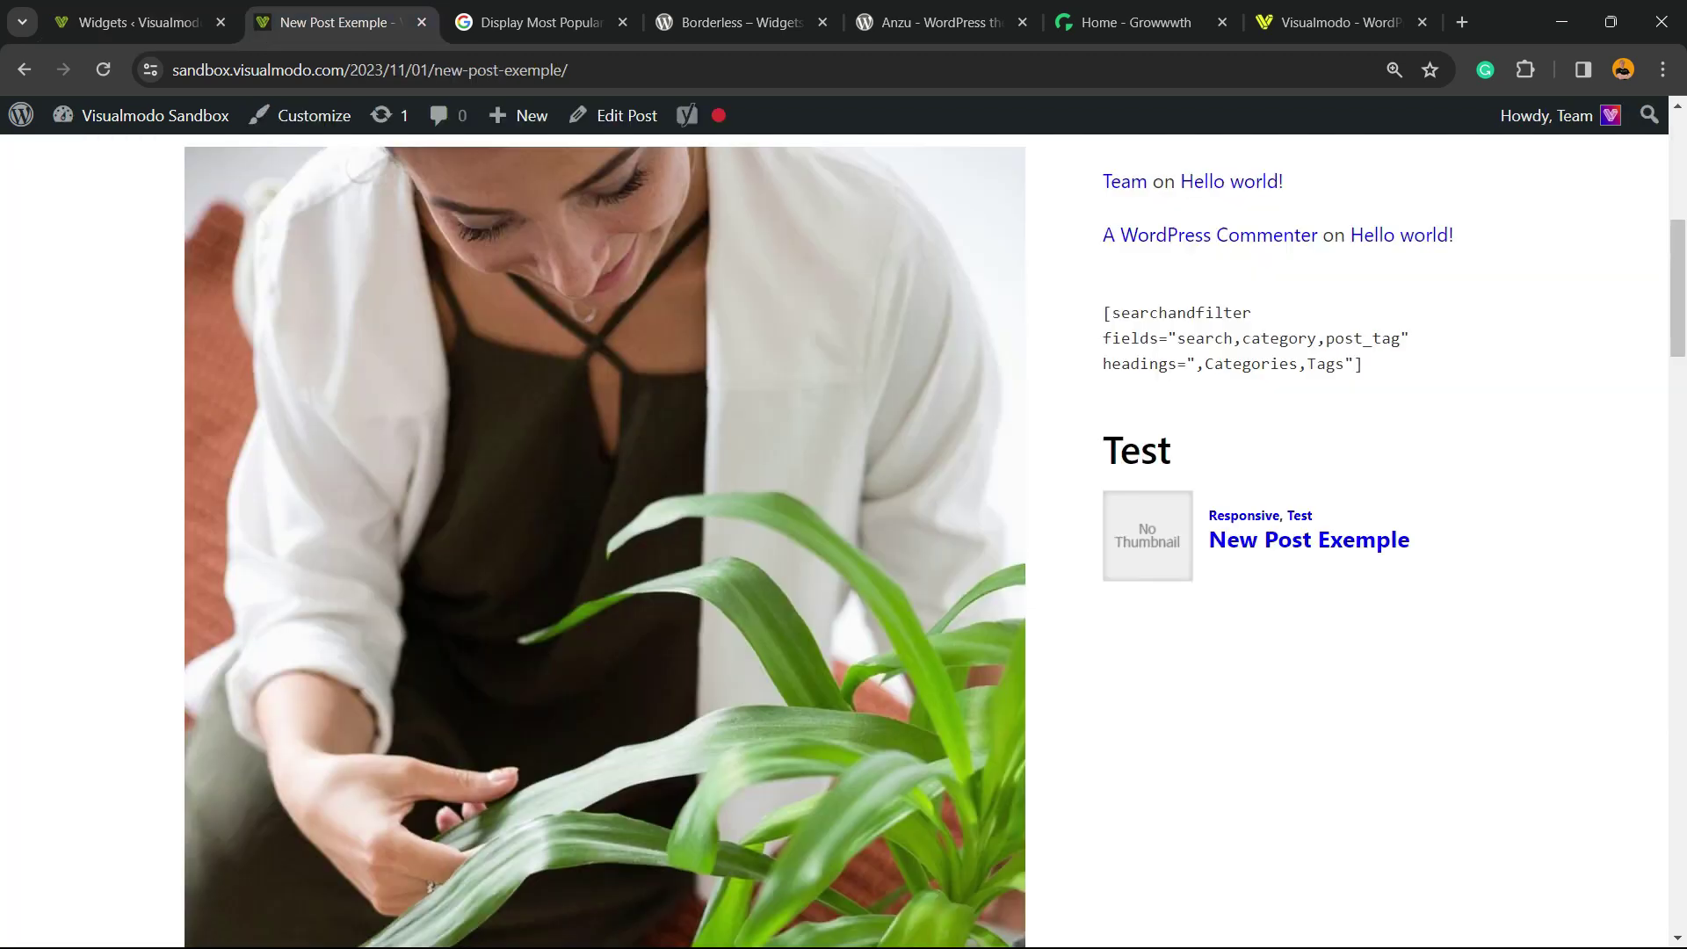
{"action": "key", "text": "F5"}
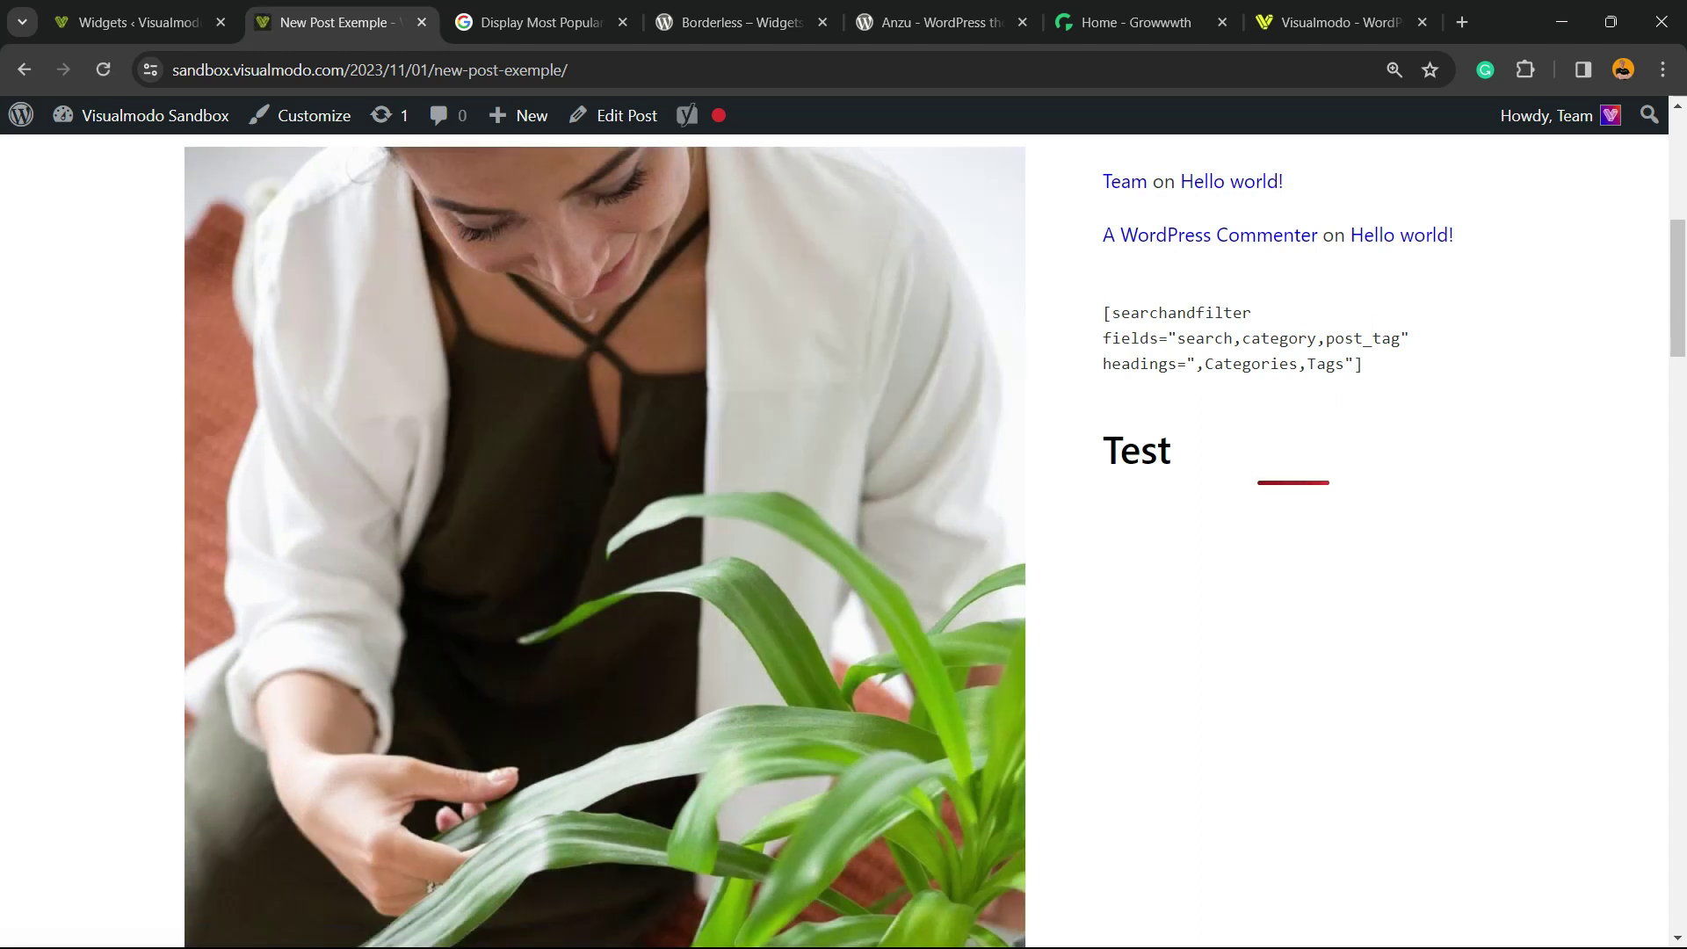
{"action": "scroll", "coordinate": [603, 540], "scroll_direction": "down", "scroll_amount": 10}
{"action": "scroll", "coordinate": [604, 541], "scroll_direction": "up", "scroll_amount": 15}
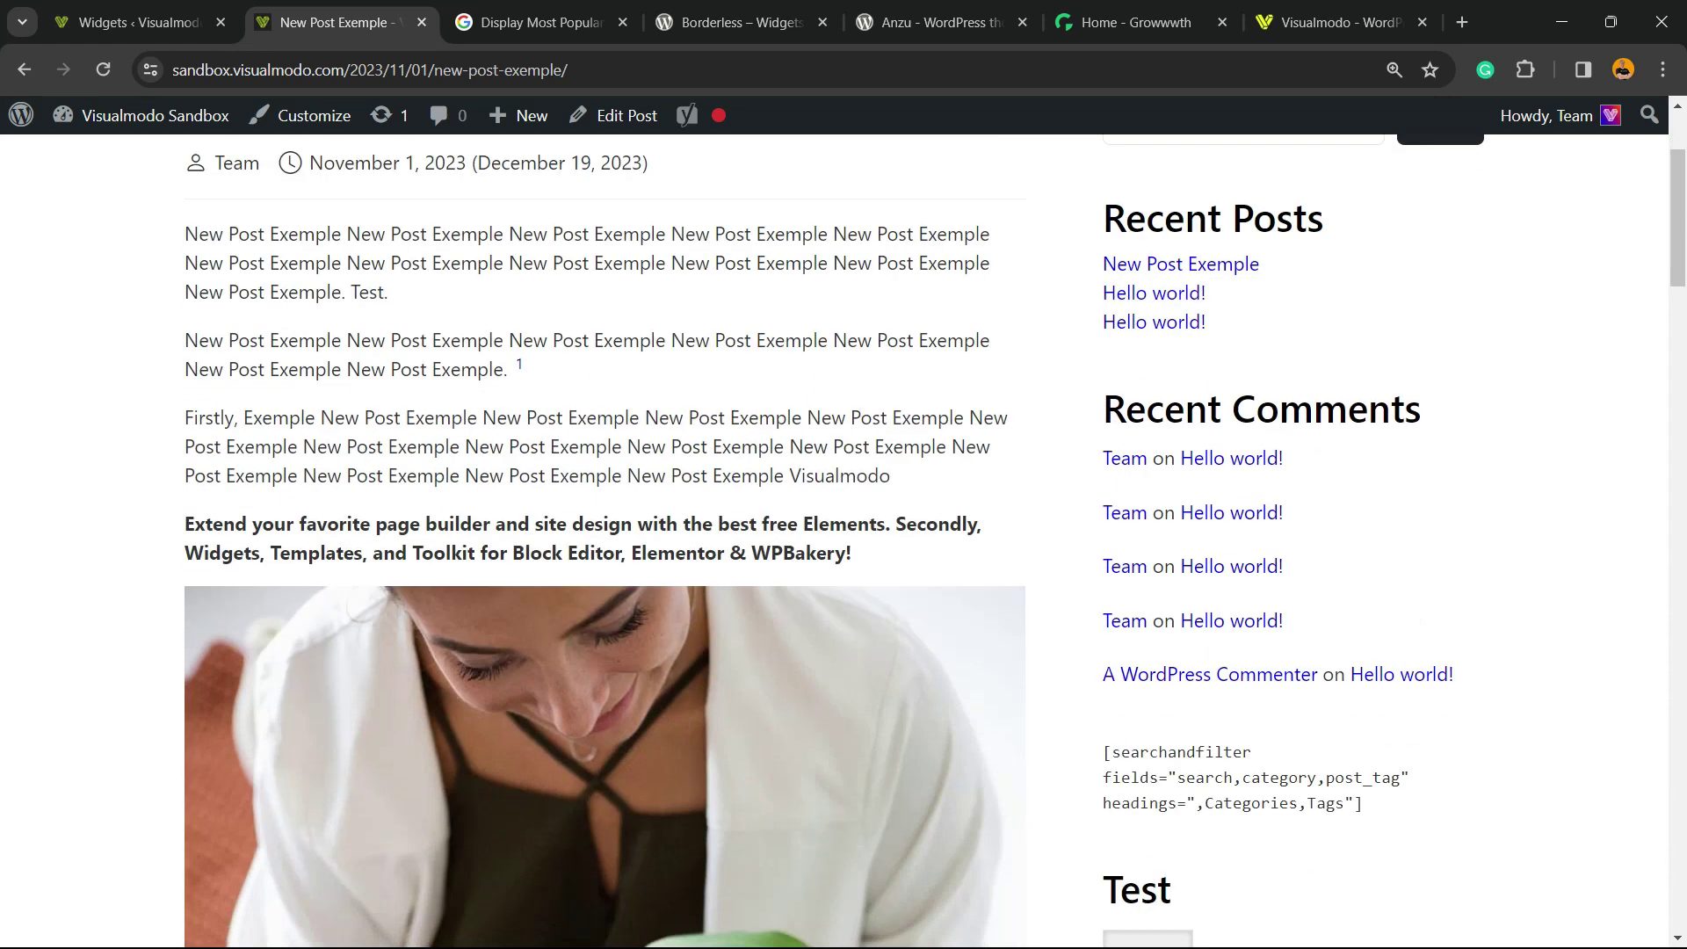
{"action": "mouse_move", "coordinate": [1268, 176]}
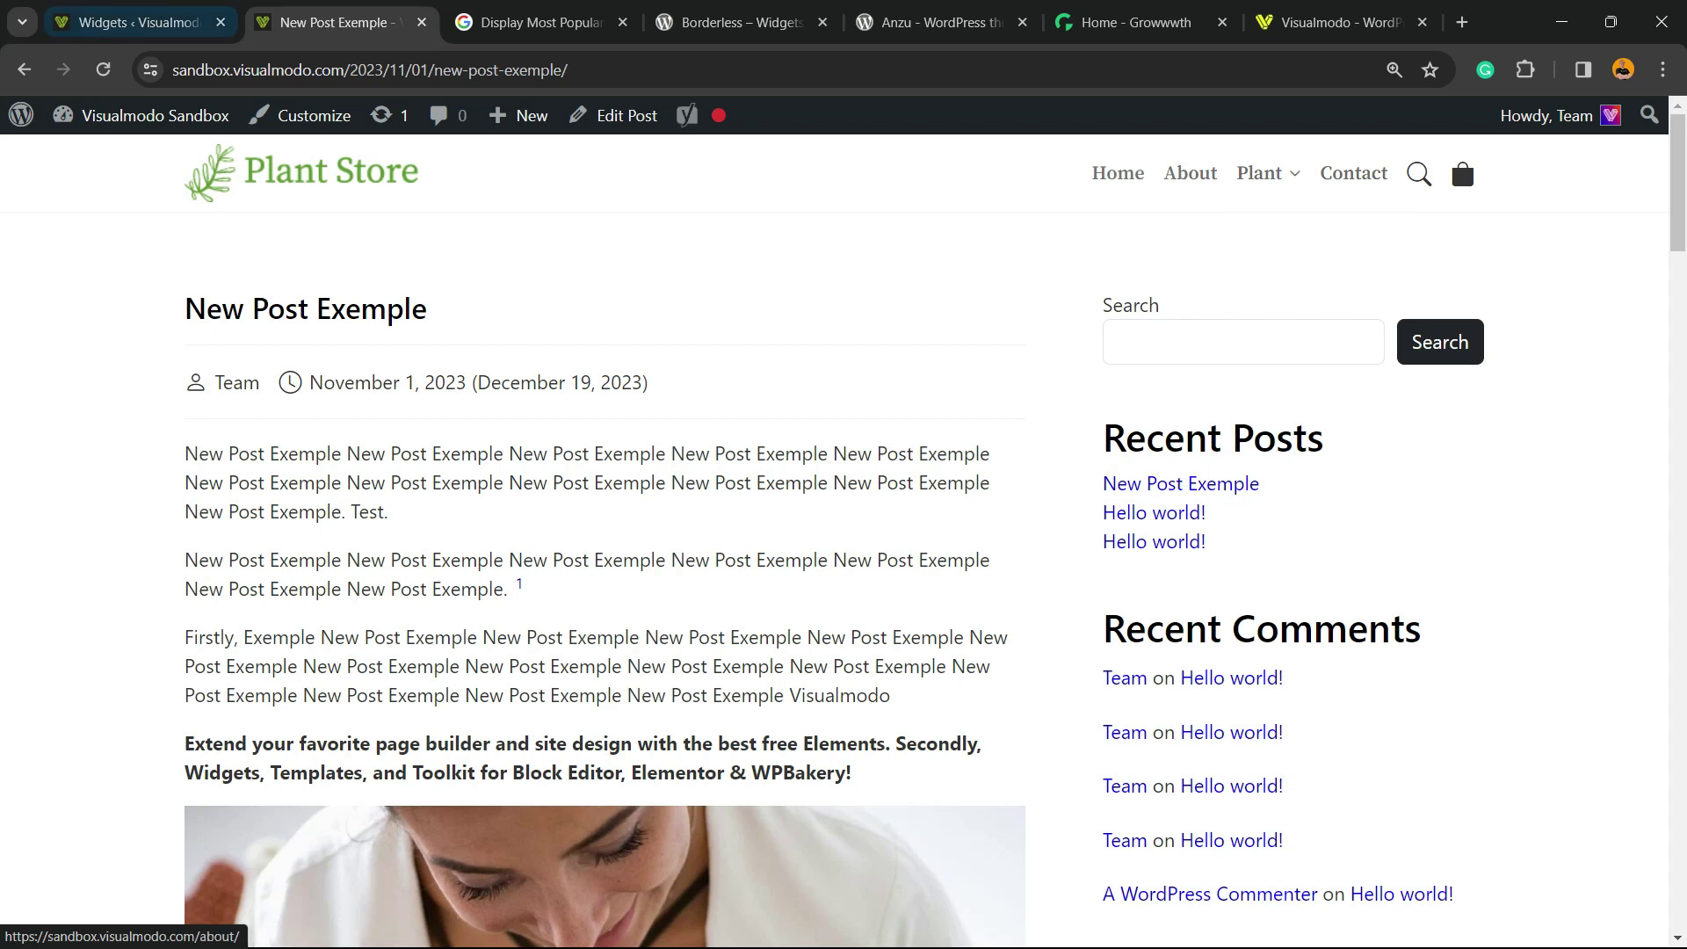
- Look over the New Post Exemple page, reload it and check the popular posts widget in its sidebar
{"action": "scroll", "coordinate": [605, 541], "scroll_direction": "down", "scroll_amount": 15}
{"action": "scroll", "coordinate": [605, 541], "scroll_direction": "up", "scroll_amount": 10}
{"action": "key", "text": "F5"}
{"action": "scroll", "coordinate": [605, 541], "scroll_direction": "down", "scroll_amount": 5}
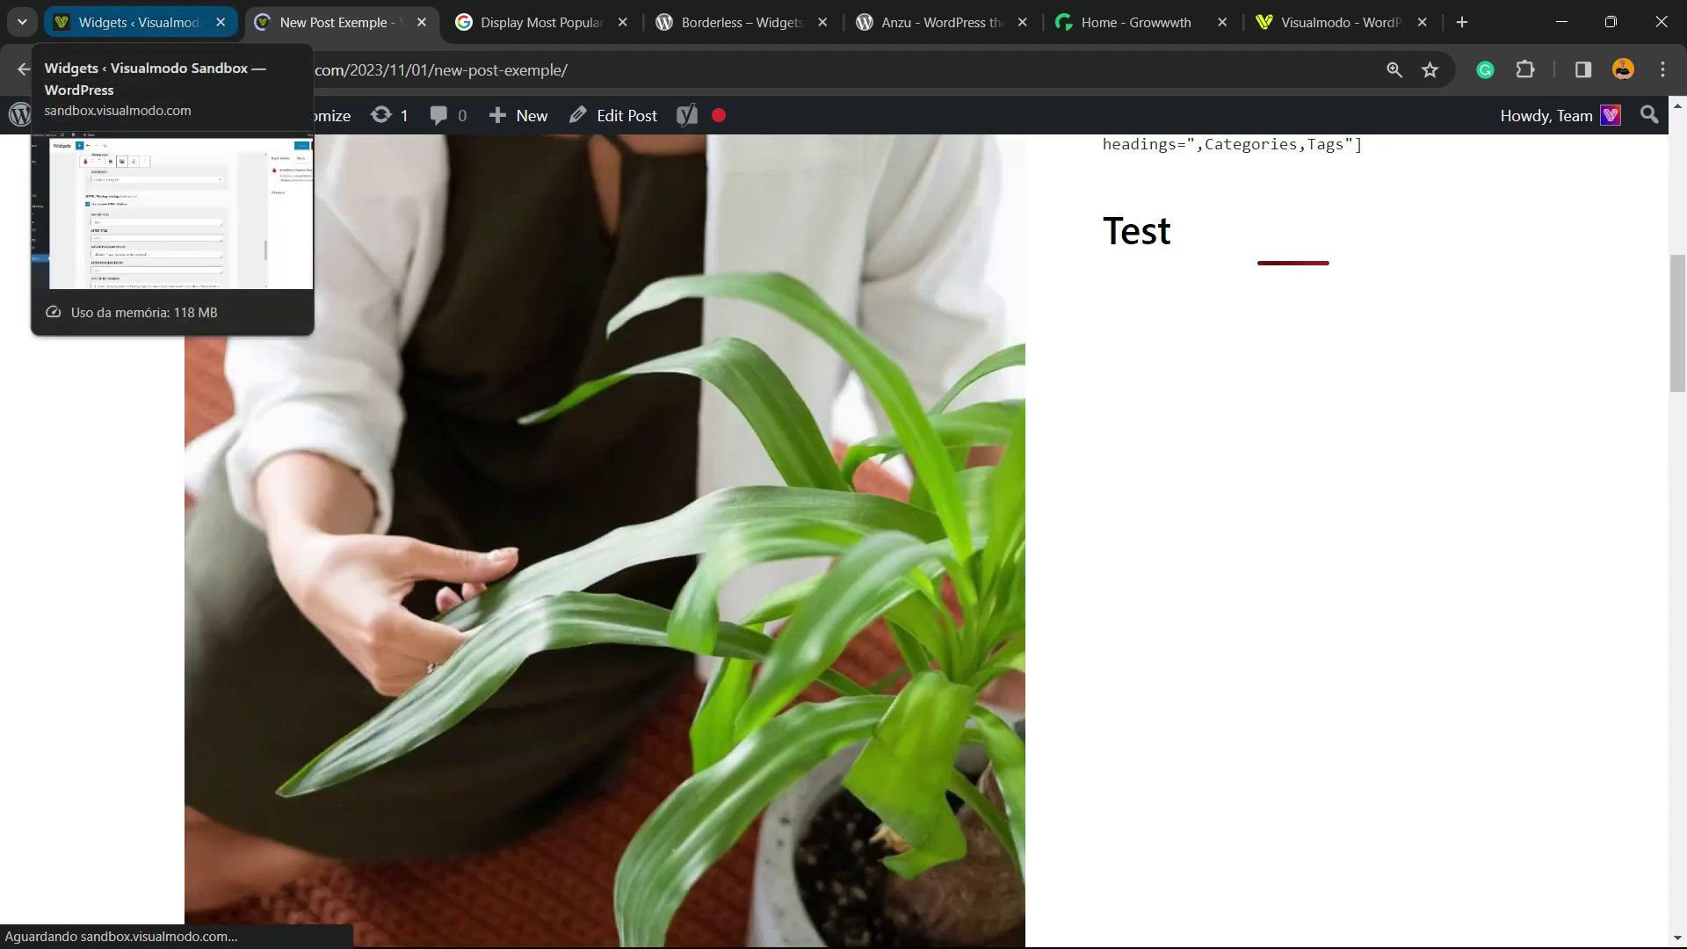
- Set the WordPress Popular Posts block's theme to Evergreen in the widgets editor and save the widgets
{"action": "left_click", "coordinate": [139, 22]}
{"action": "scroll", "coordinate": [751, 562], "scroll_direction": "down", "scroll_amount": 7}
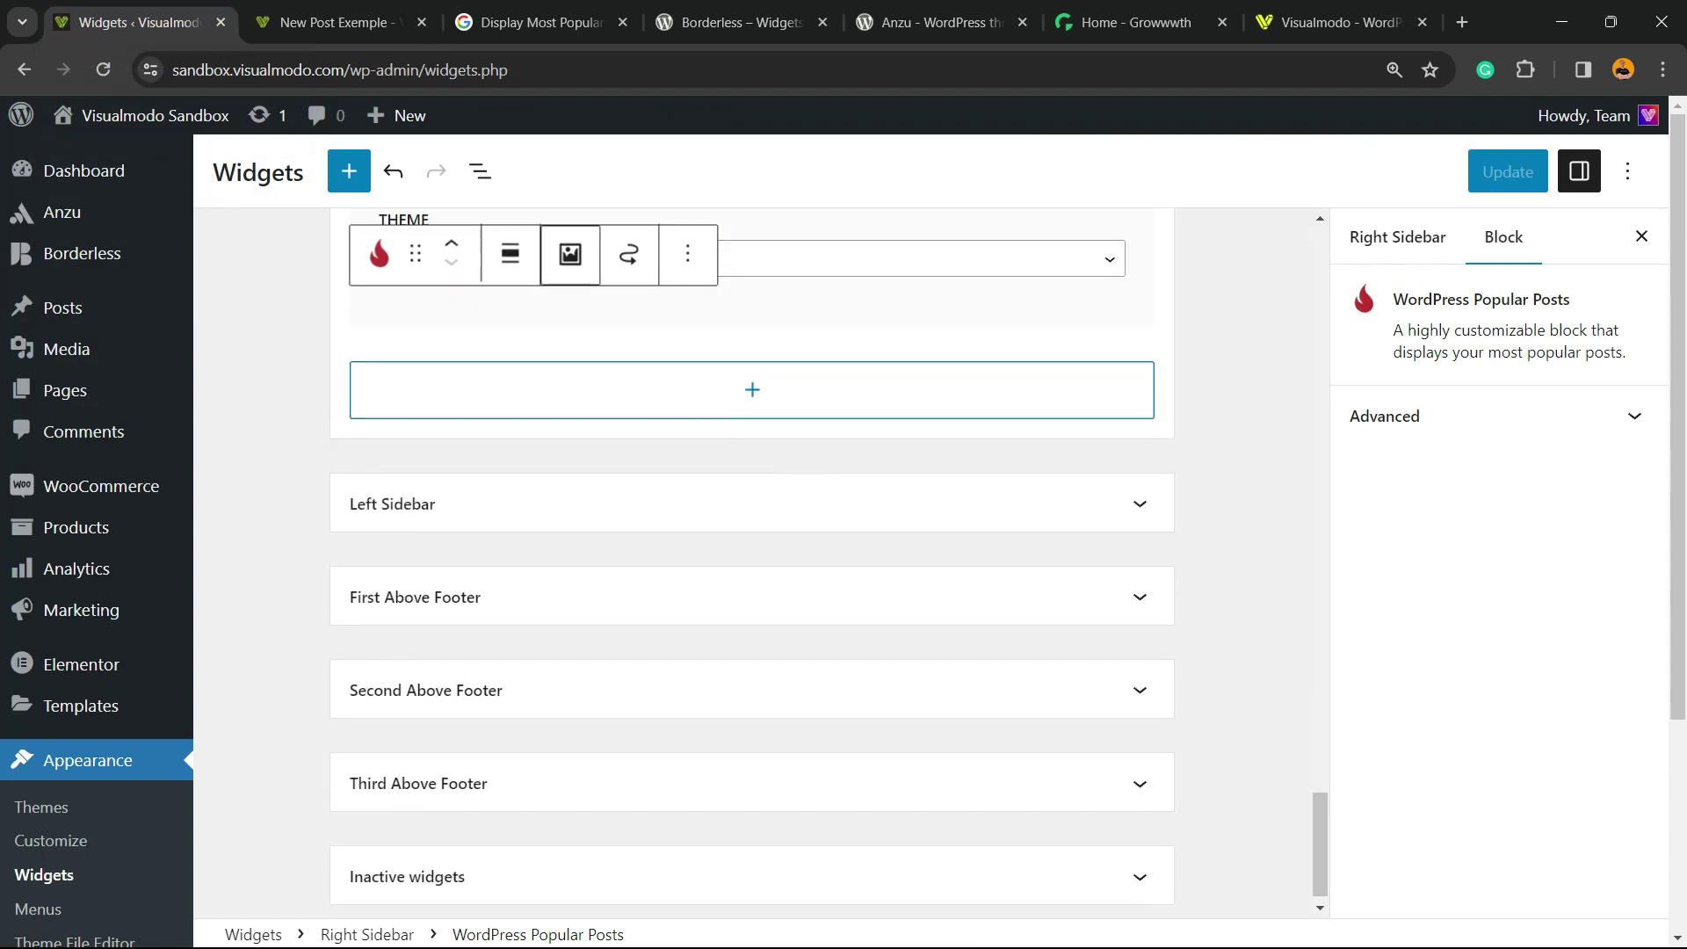
{"action": "scroll", "coordinate": [751, 390], "scroll_direction": "up", "scroll_amount": 2}
{"action": "left_click", "coordinate": [751, 457]}
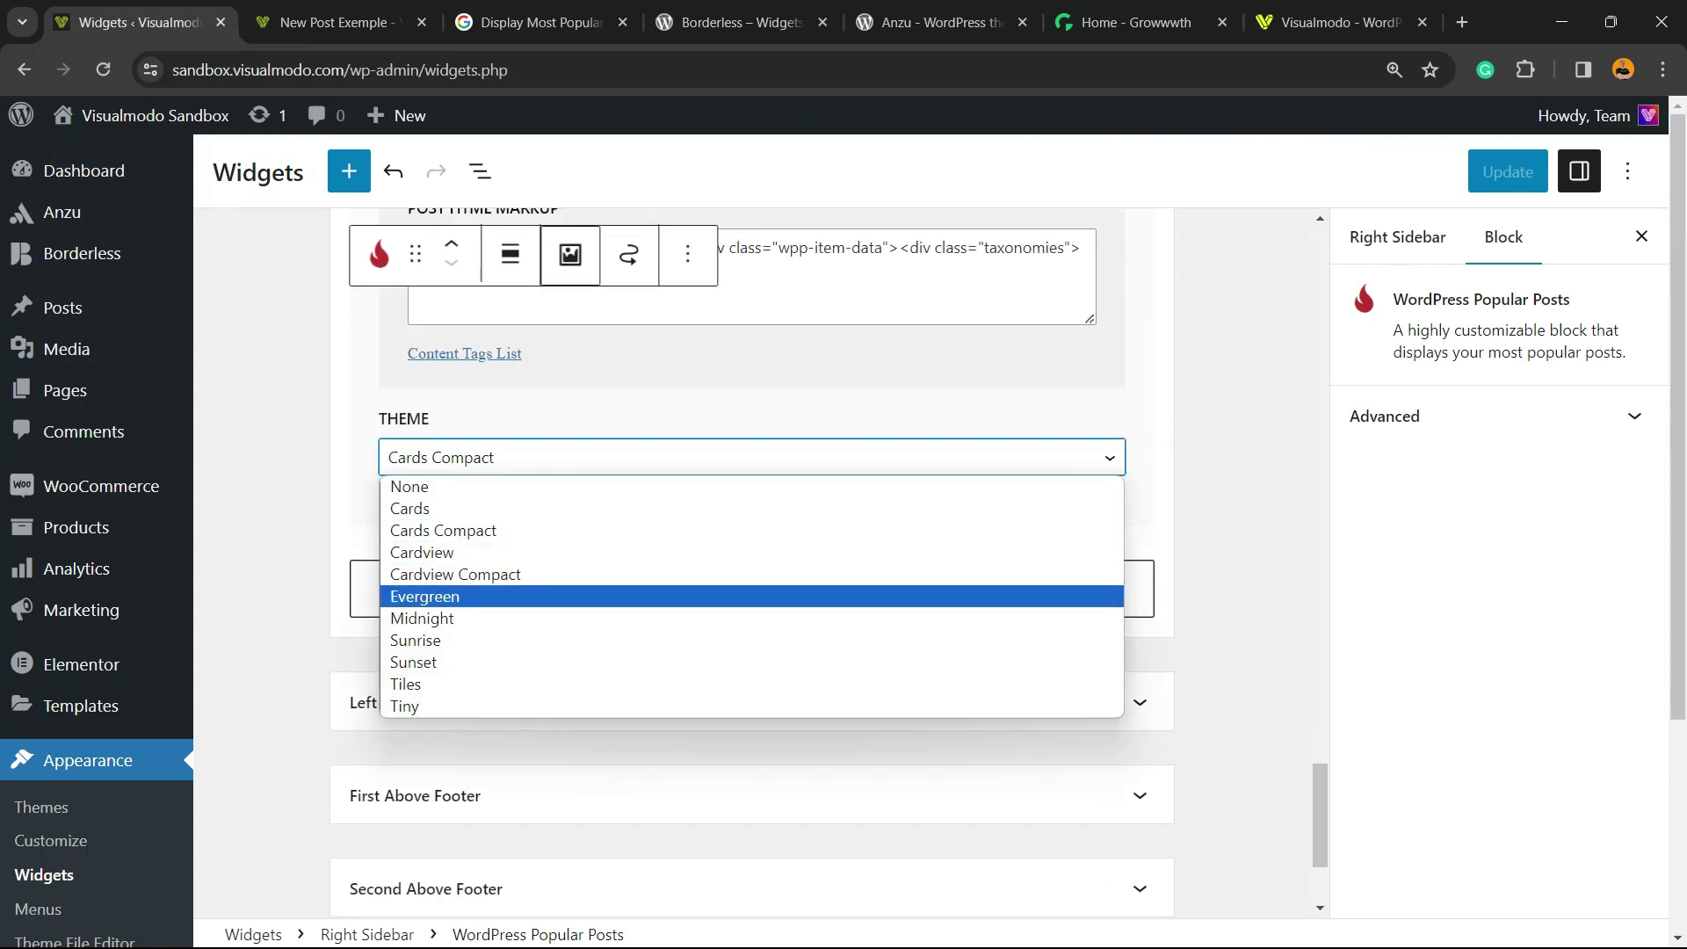
{"action": "left_click", "coordinate": [752, 596]}
{"action": "left_click", "coordinate": [1508, 172]}
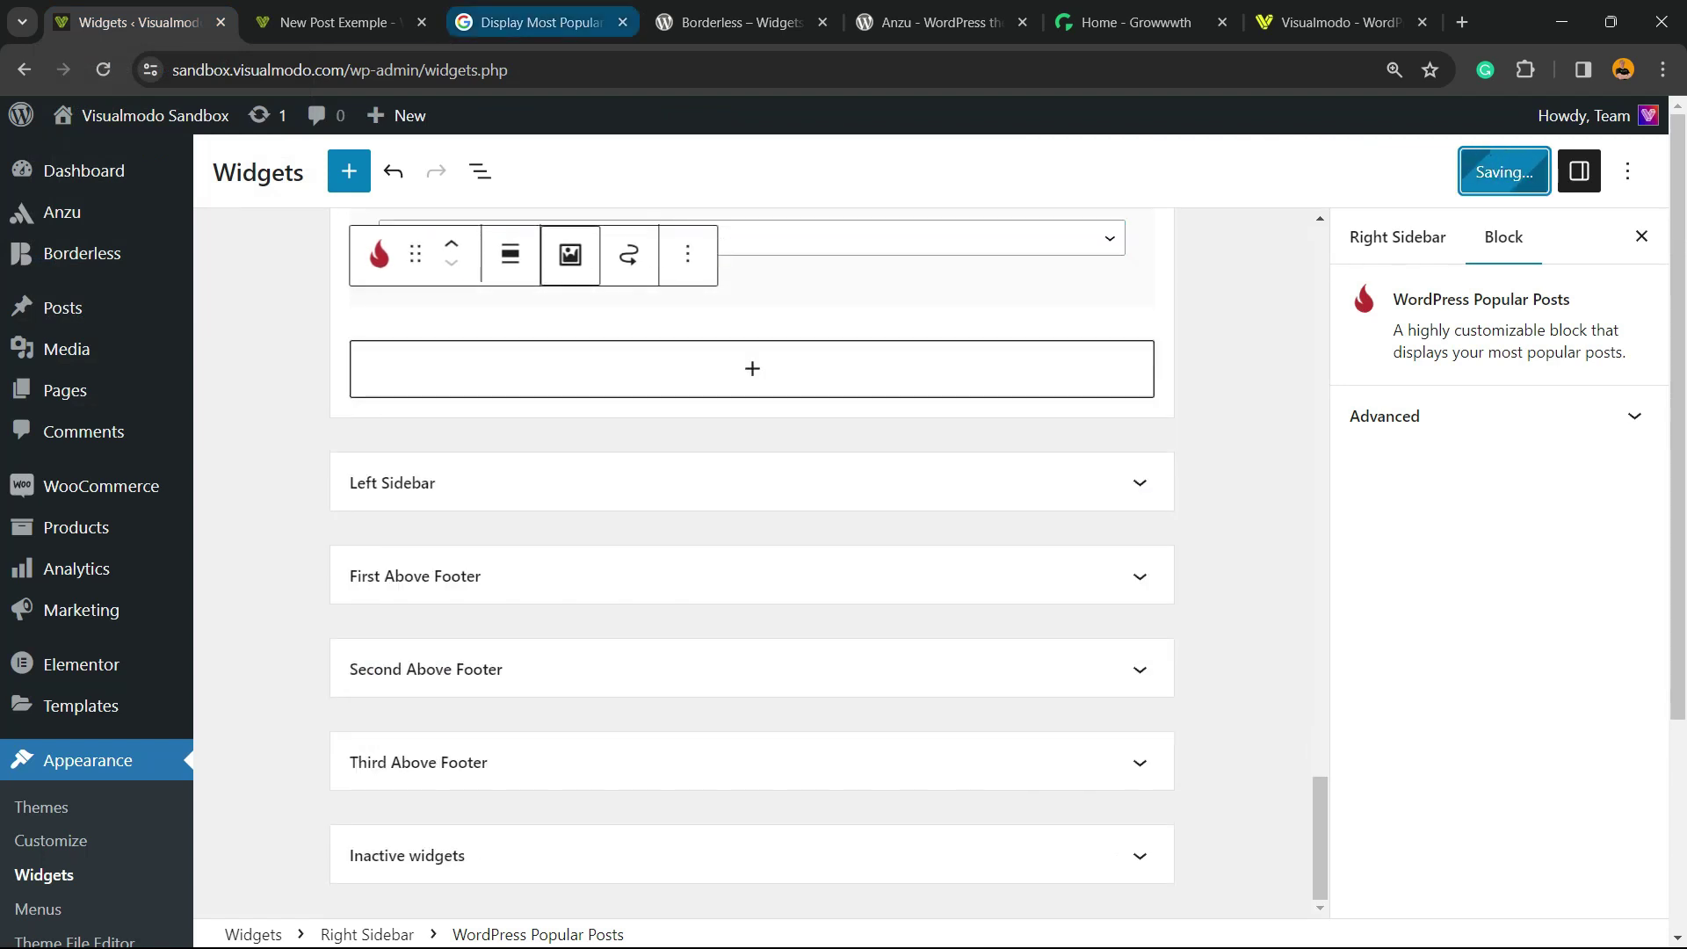
- Reload the New Post Exemple page and examine how the Evergreen theme displays the popular posts widget in the sidebar
{"action": "left_click", "coordinate": [334, 22]}
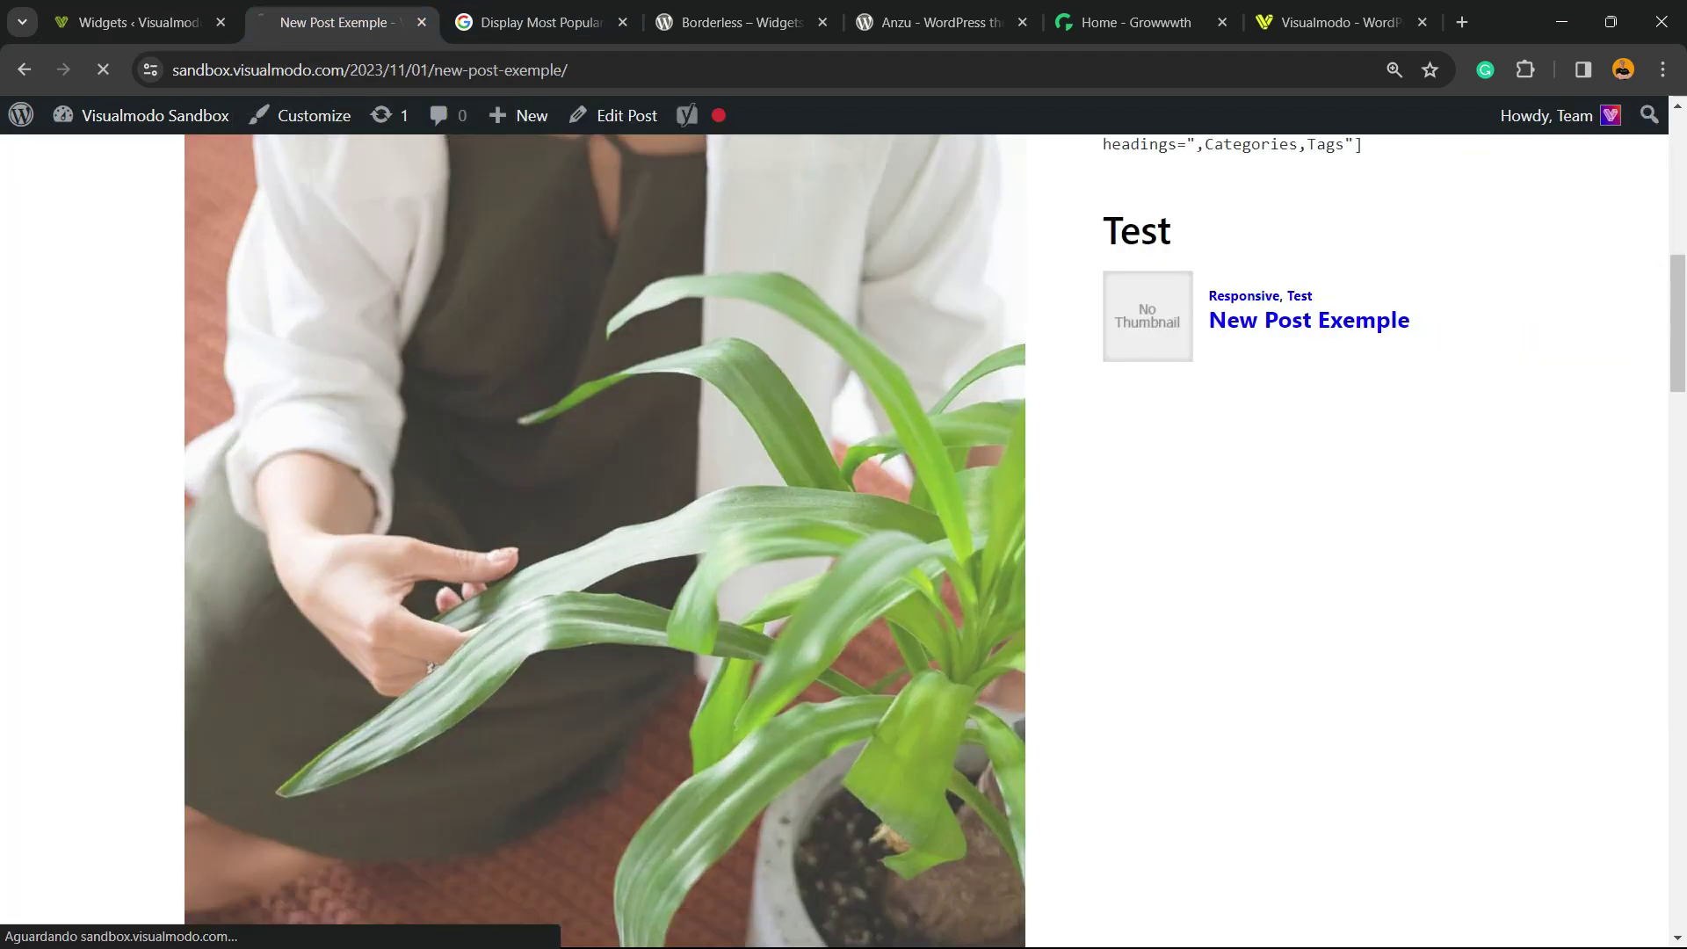
{"action": "key", "text": "F5"}
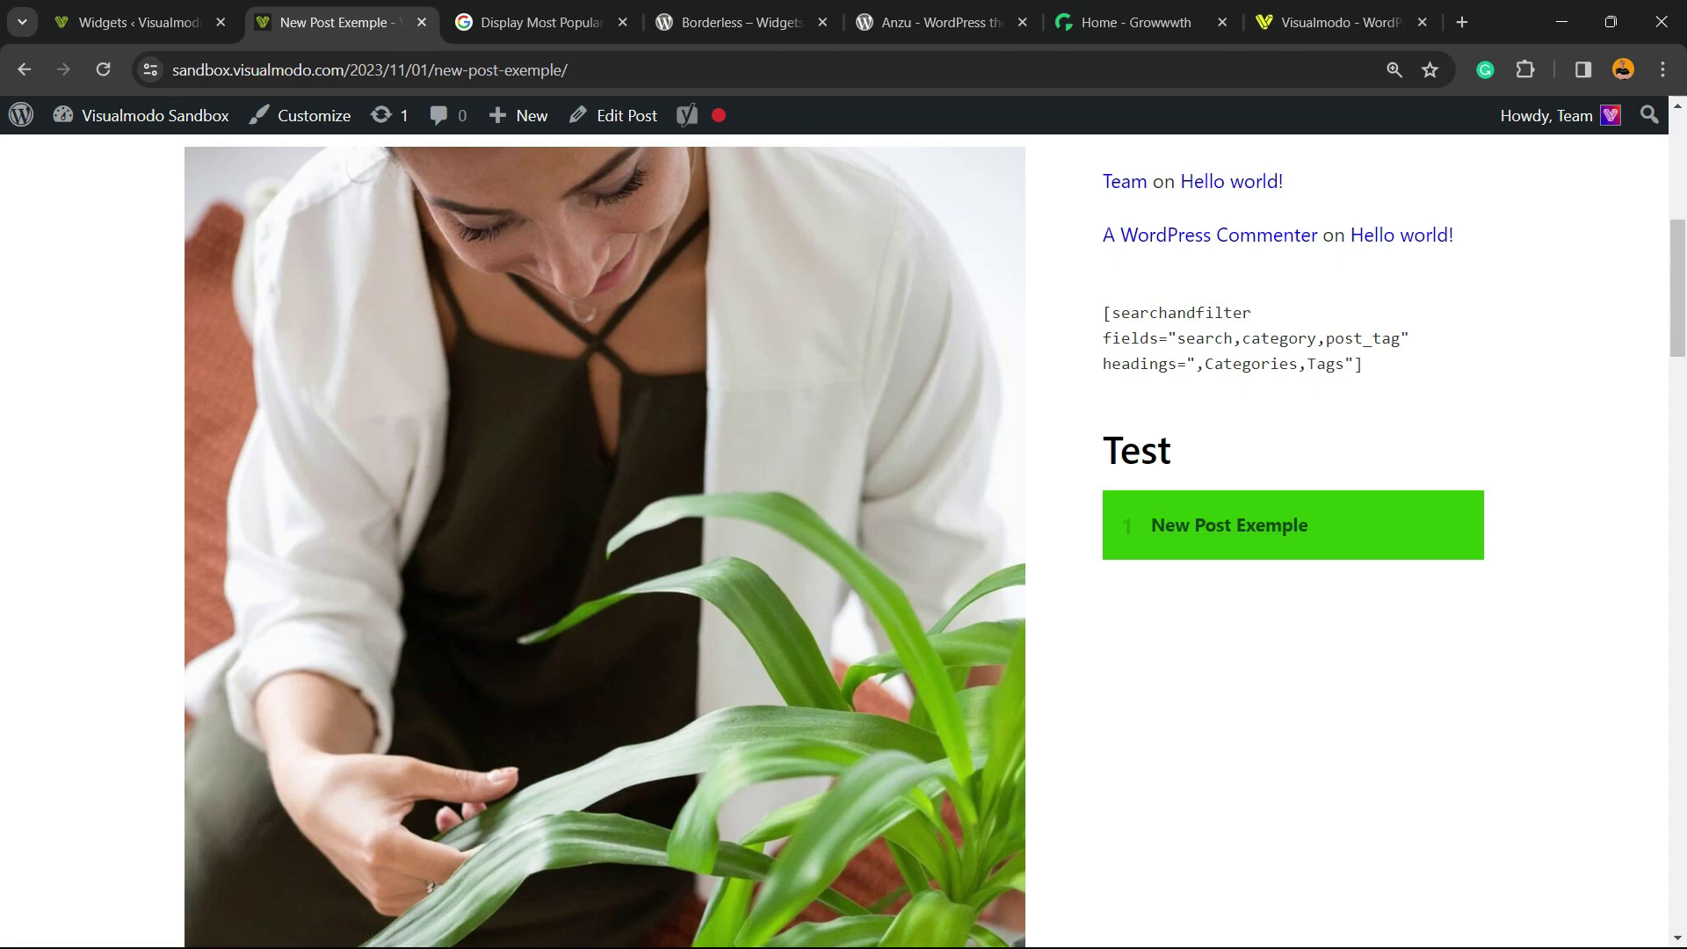
{"action": "scroll", "coordinate": [519, 584], "scroll_direction": "up", "scroll_amount": 6}
{"action": "scroll", "coordinate": [519, 583], "scroll_direction": "down", "scroll_amount": 5}
{"action": "scroll", "coordinate": [519, 583], "scroll_direction": "up", "scroll_amount": 5}
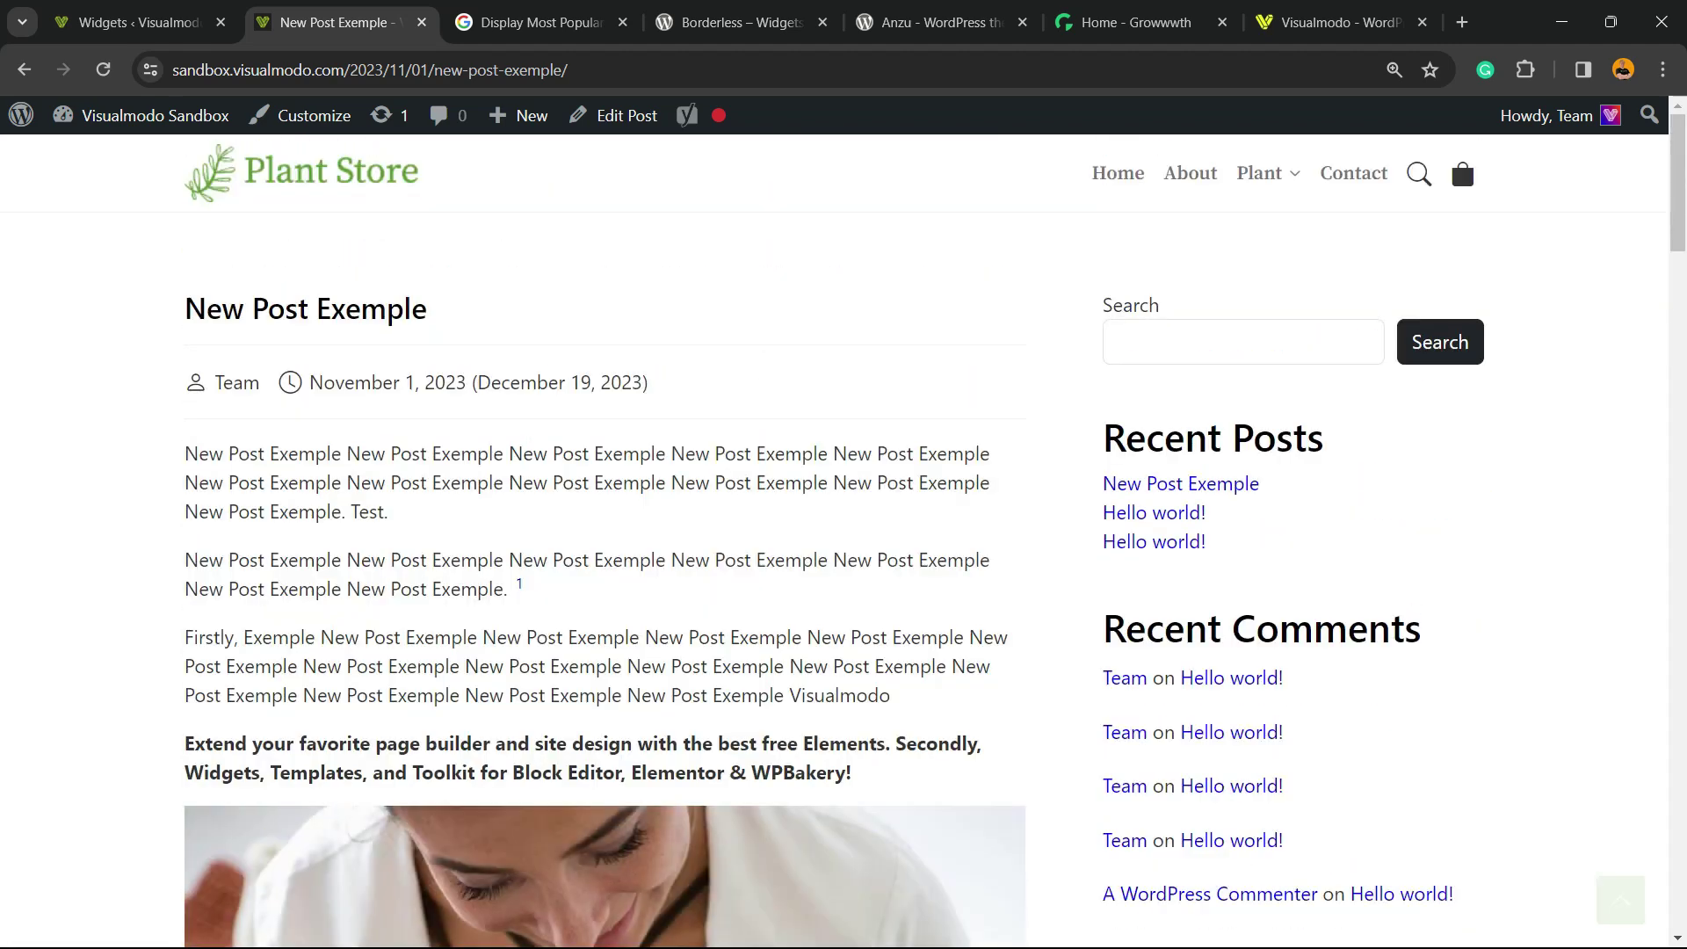
{"action": "scroll", "coordinate": [519, 584], "scroll_direction": "down", "scroll_amount": 8}
{"action": "scroll", "coordinate": [604, 541], "scroll_direction": "up", "scroll_amount": 8}
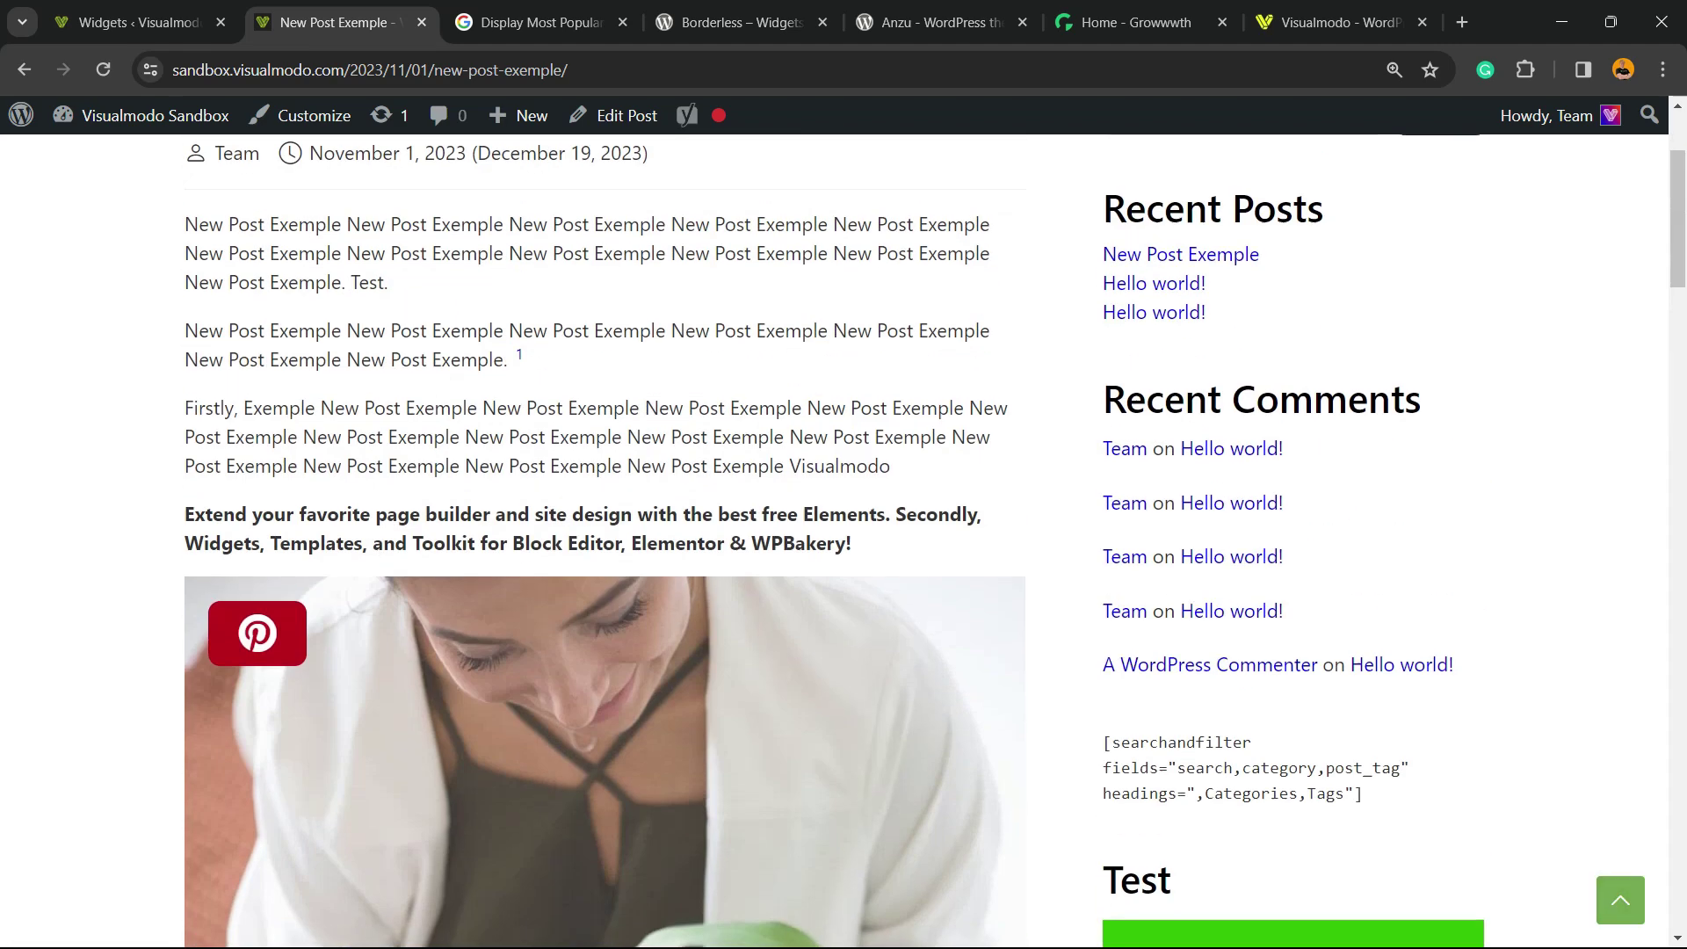
{"action": "scroll", "coordinate": [605, 541], "scroll_direction": "down", "scroll_amount": 2}
{"action": "scroll", "coordinate": [604, 541], "scroll_direction": "down", "scroll_amount": 1}
{"action": "scroll", "coordinate": [604, 542], "scroll_direction": "up", "scroll_amount": 5}
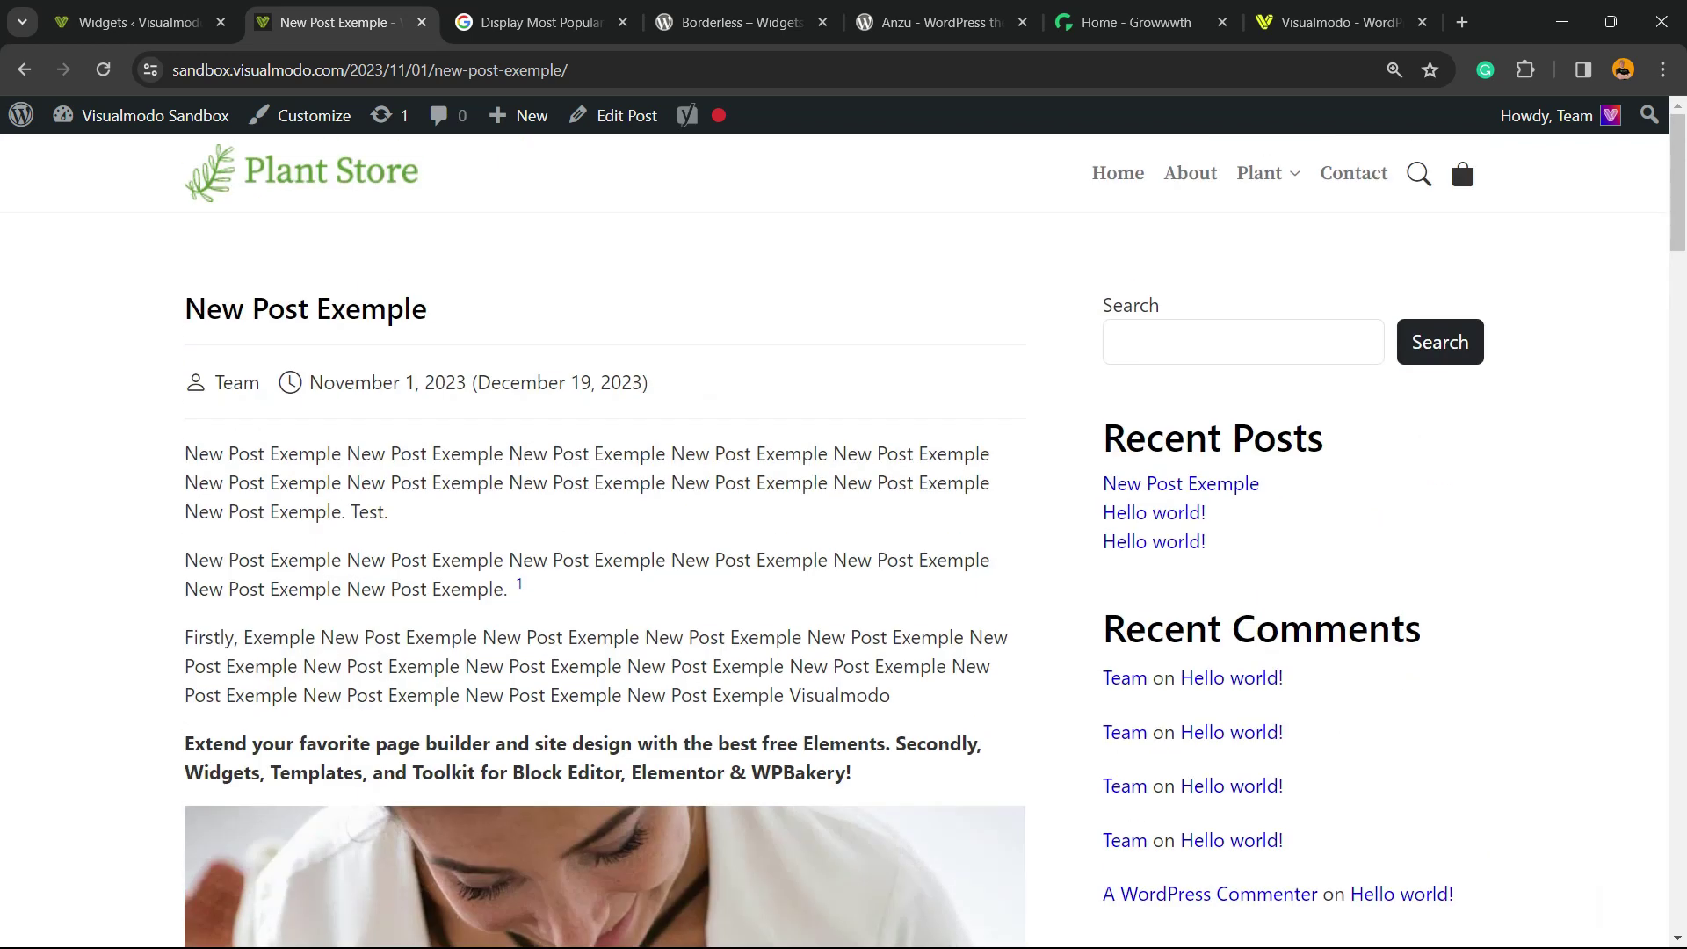
- View the Borderless plugin page on WordPress.org and highlight the plugin's title
{"action": "left_click", "coordinate": [540, 22]}
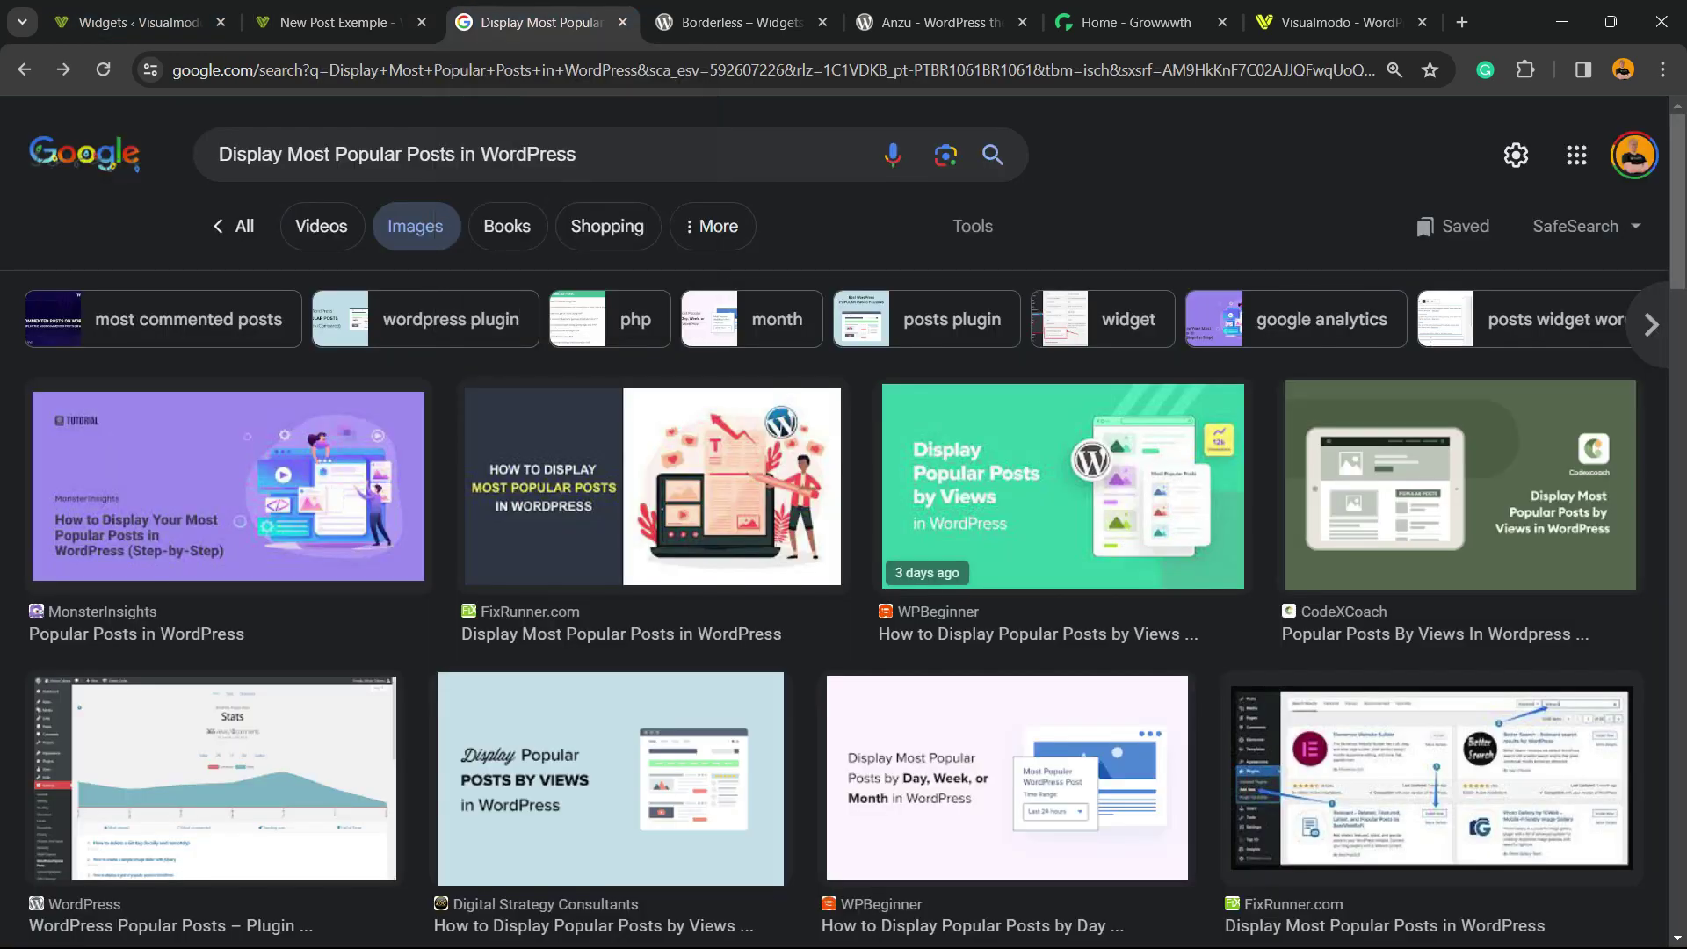
{"action": "left_click", "coordinate": [738, 22]}
{"action": "triple_click", "coordinate": [520, 683]}
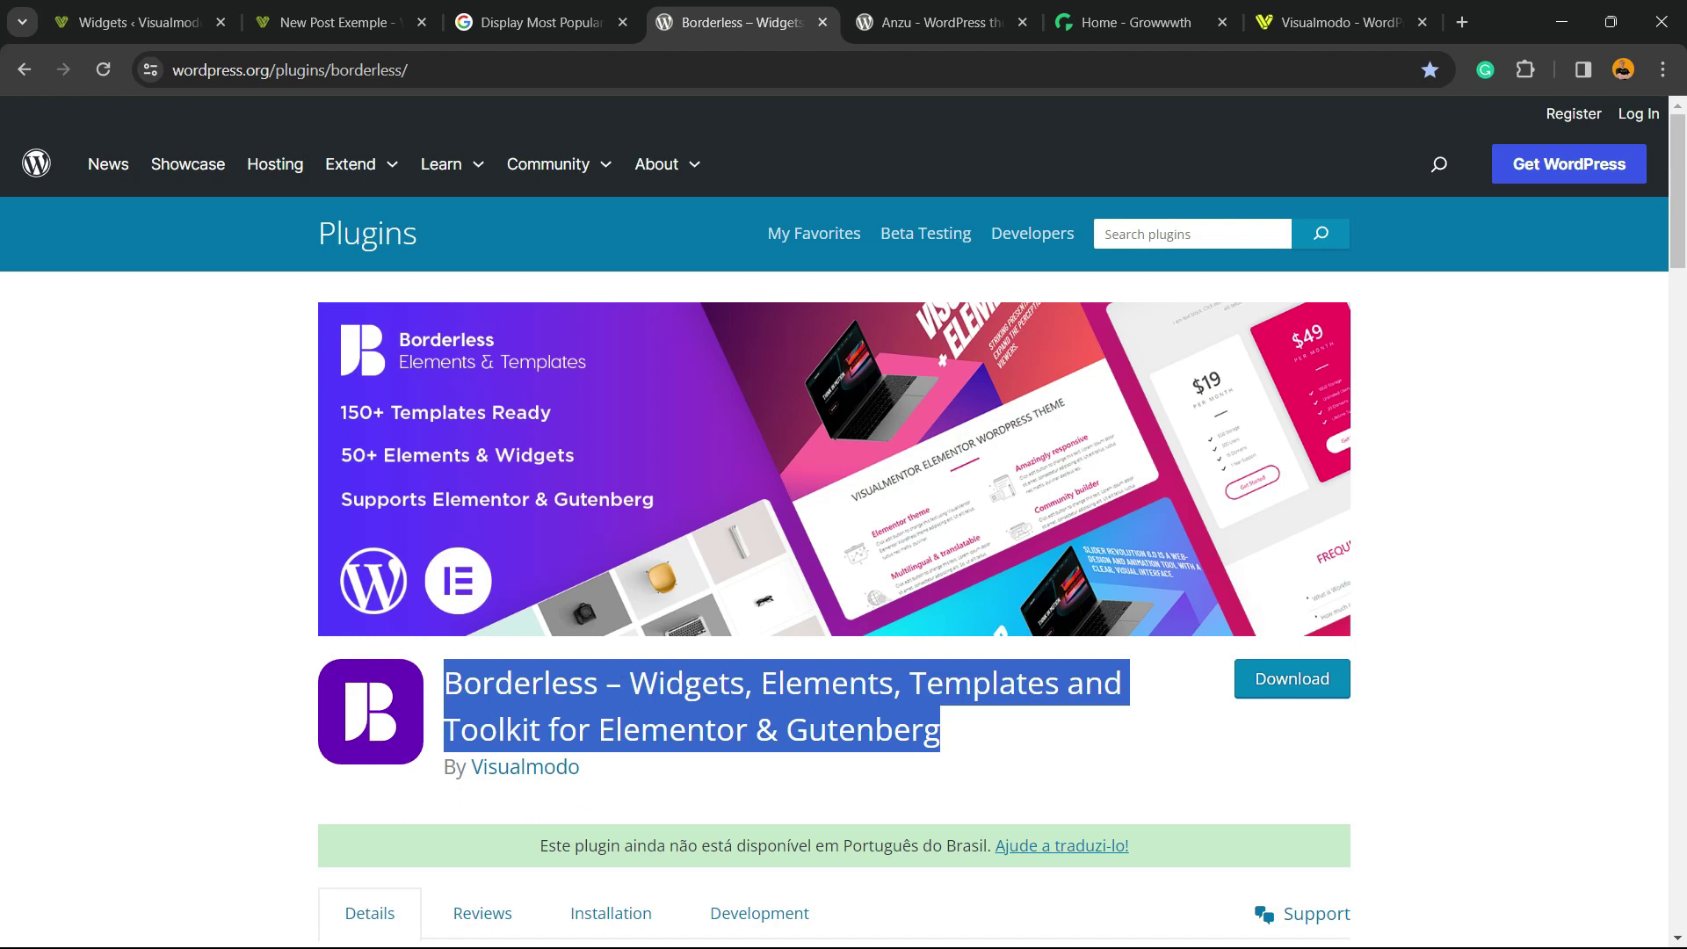
{"action": "double_click", "coordinate": [686, 683]}
{"action": "triple_click", "coordinate": [686, 682]}
- View the Anzu theme page on WordPress.org and briefly highlight the theme's name
{"action": "key", "text": "ctrl+Tab"}
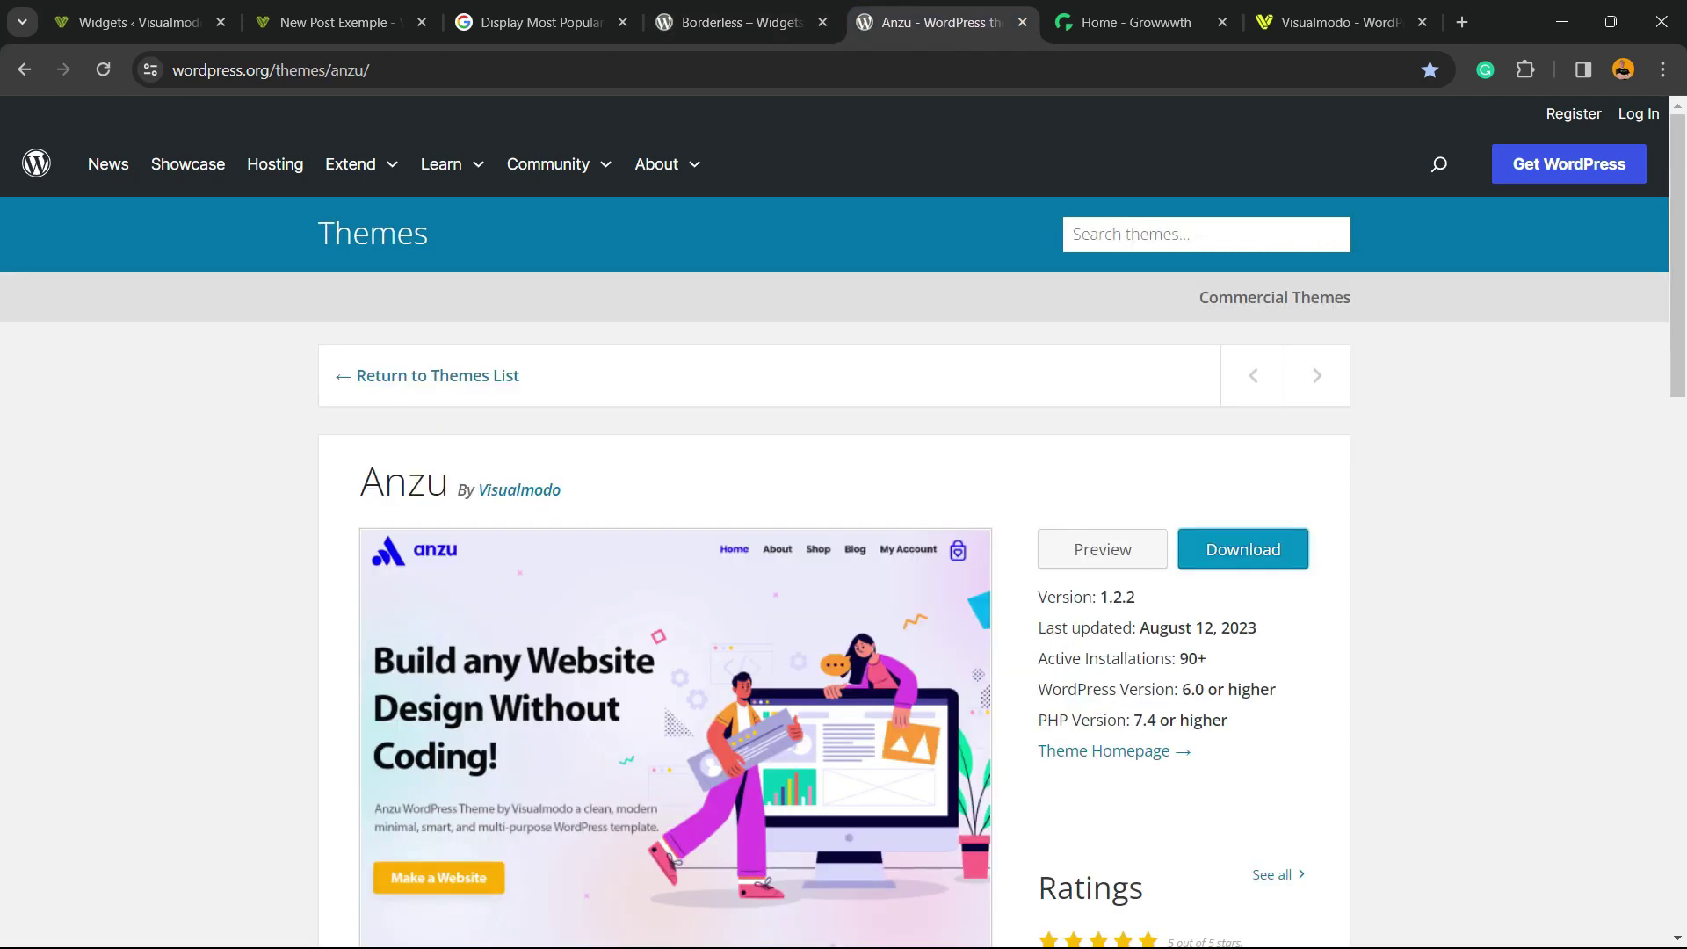
{"action": "triple_click", "coordinate": [405, 481]}
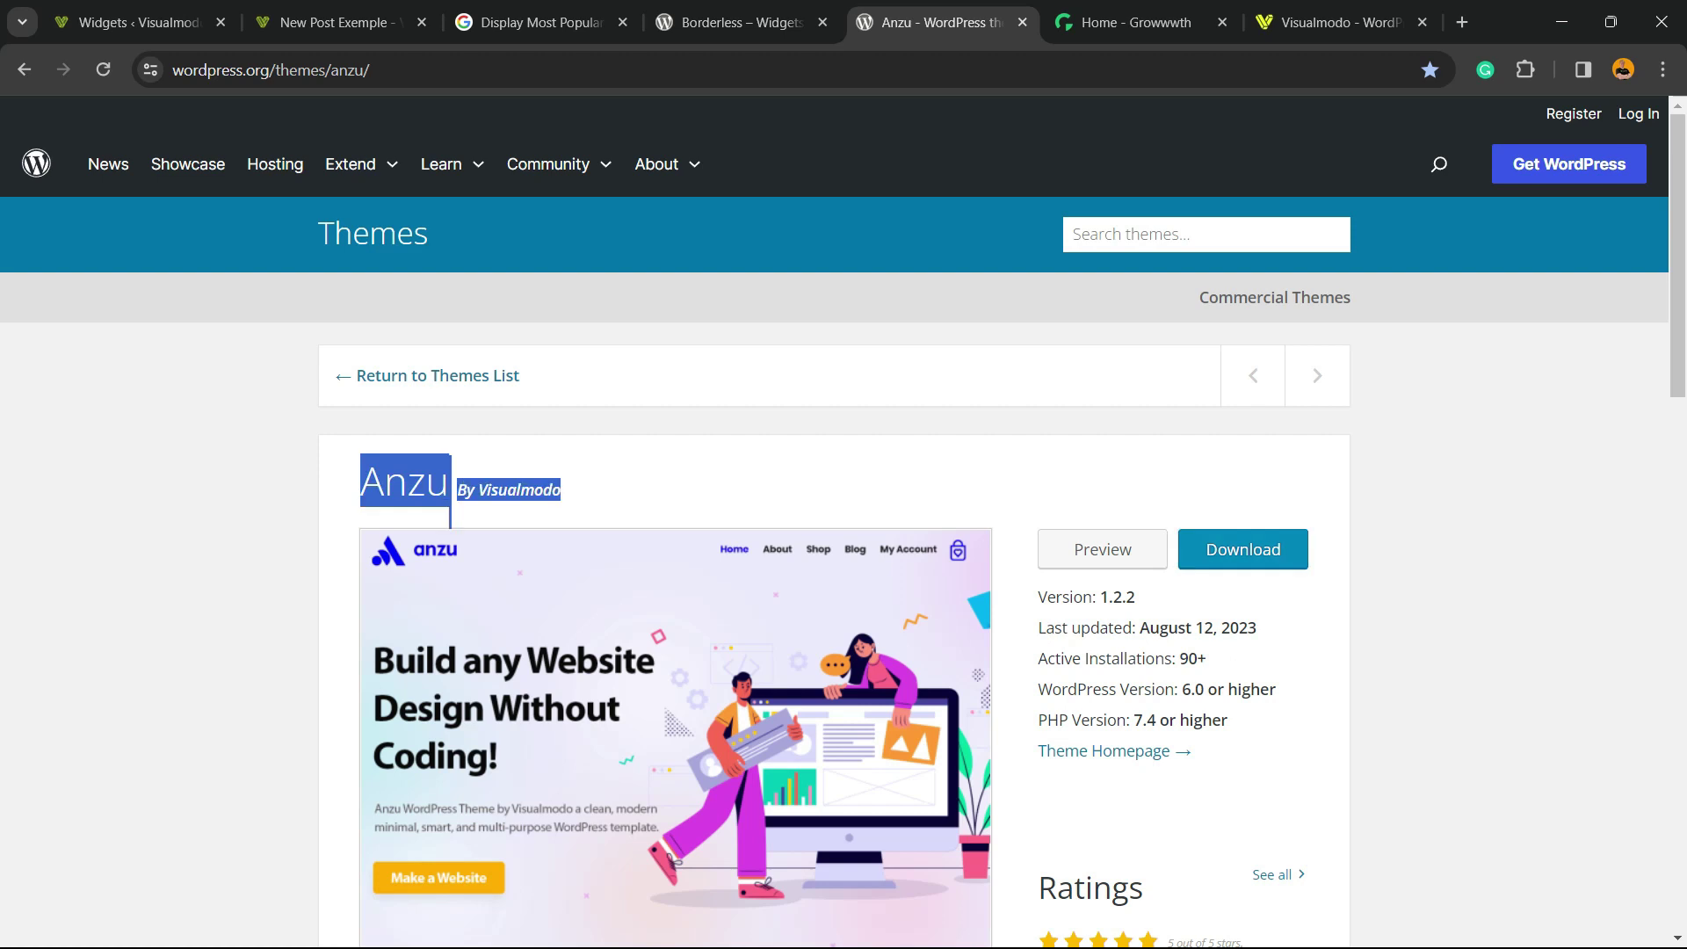
{"action": "left_click", "coordinate": [404, 482]}
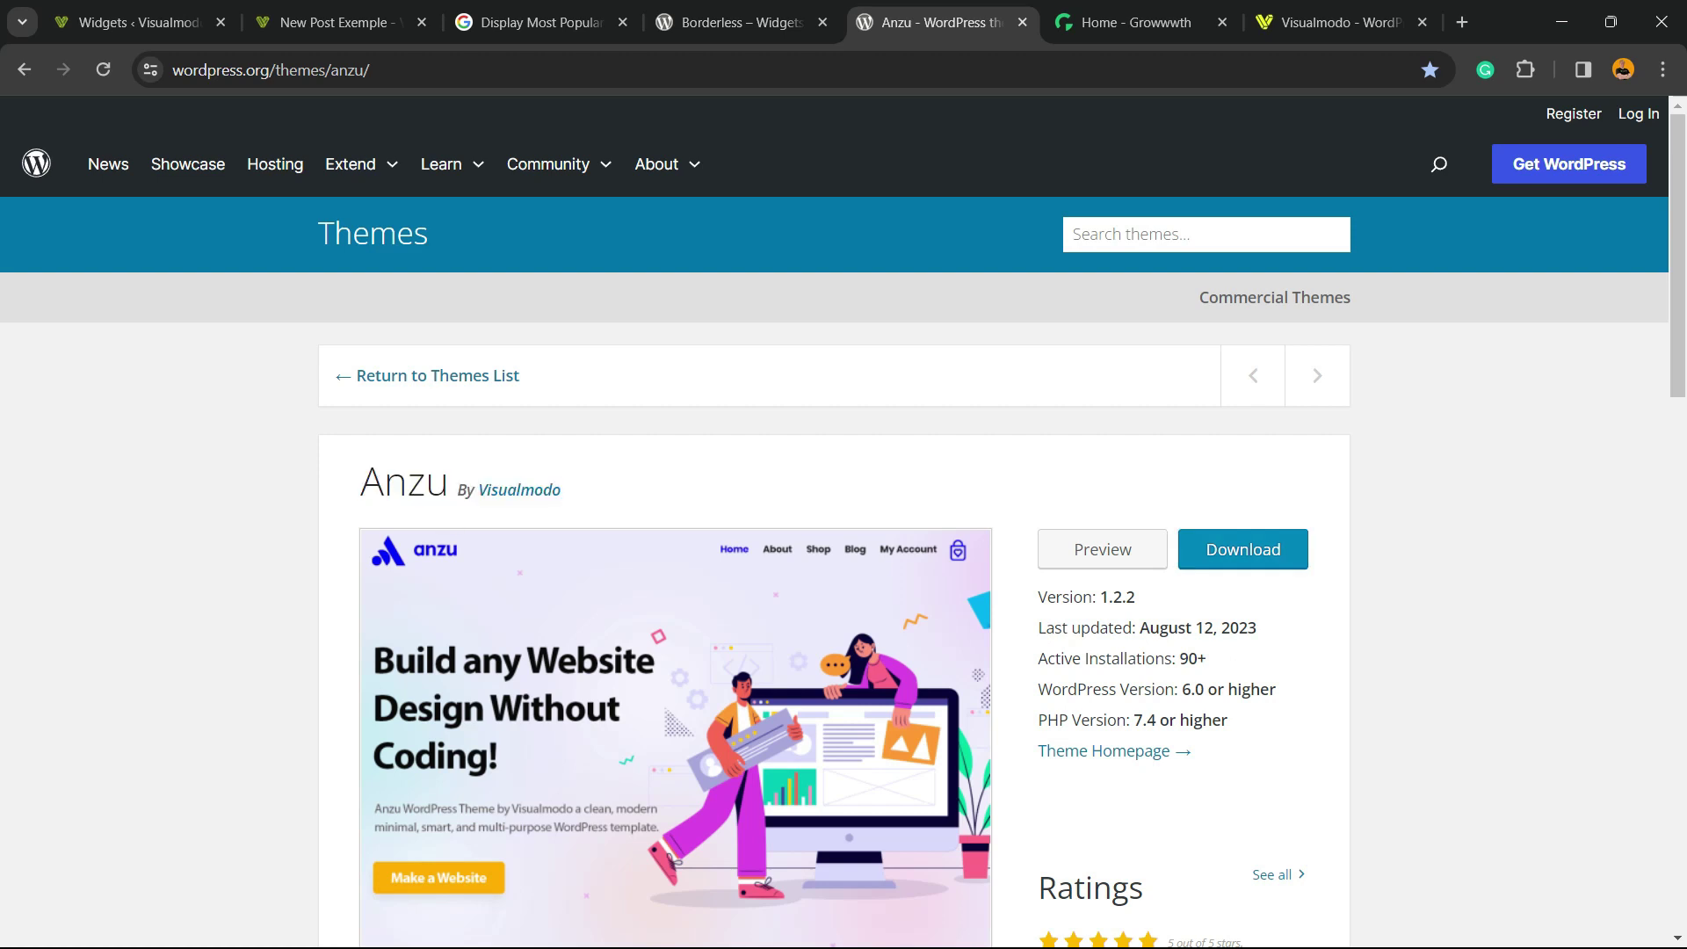
- Show the Growwwth guest posting site, highlight its main heading and browse the list of websites
{"action": "key", "text": "ctrl+Tab"}
{"action": "triple_click", "coordinate": [494, 406]}
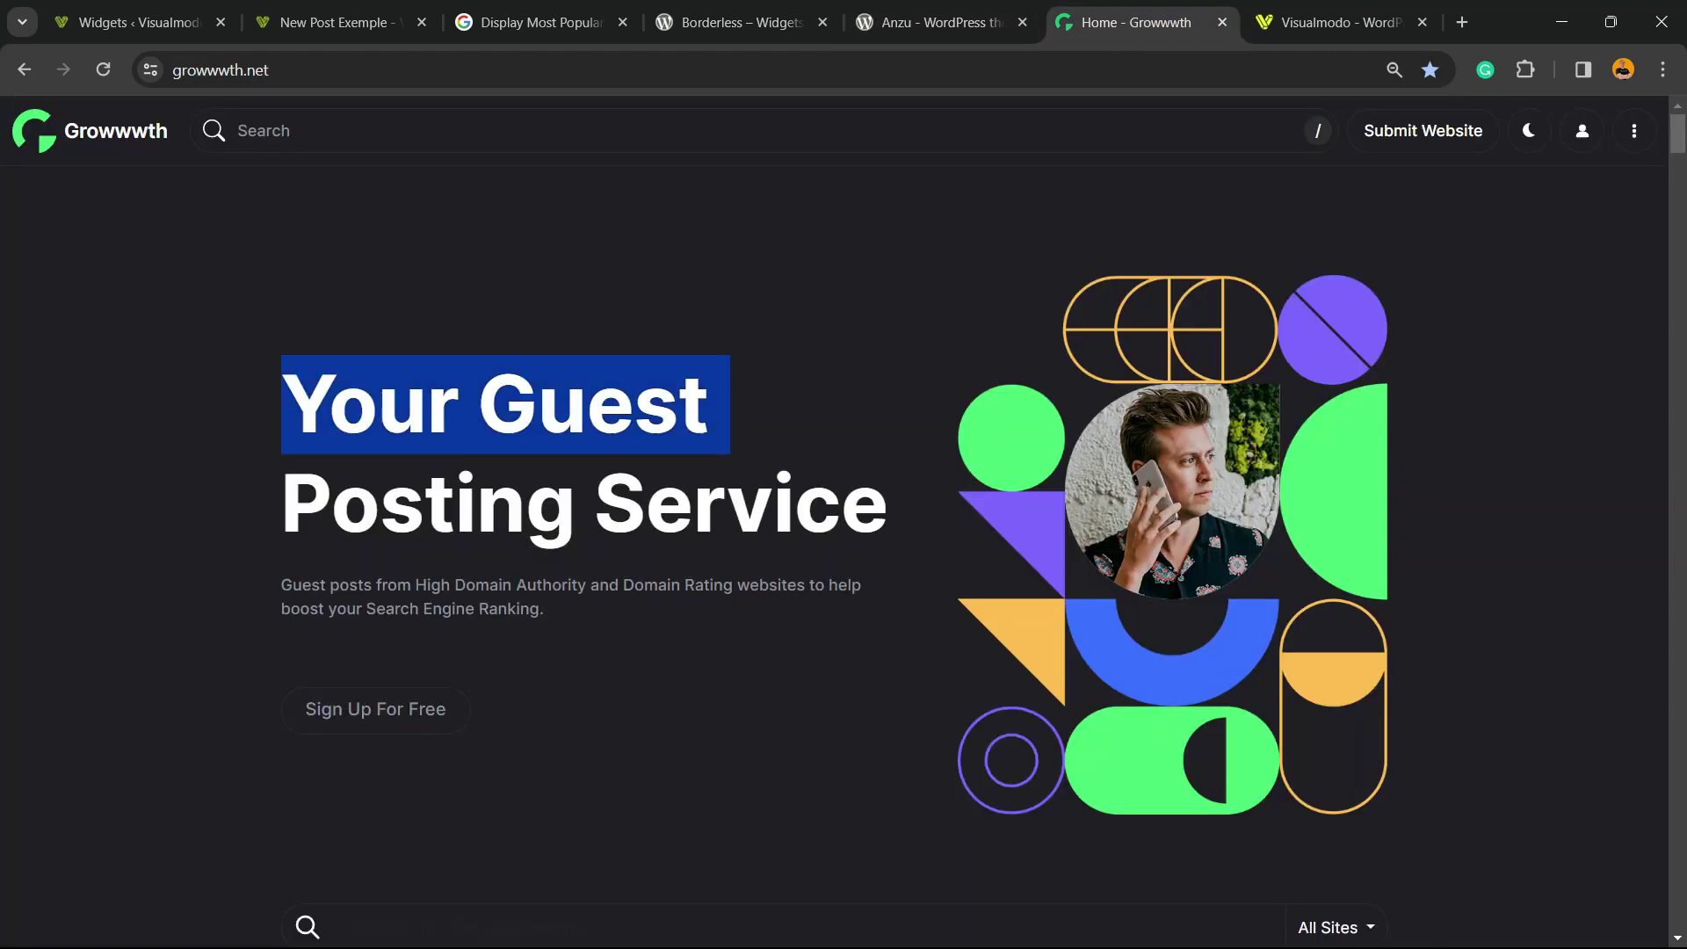
{"action": "triple_click", "coordinate": [494, 406]}
{"action": "scroll", "coordinate": [834, 404], "scroll_direction": "down", "scroll_amount": 10}
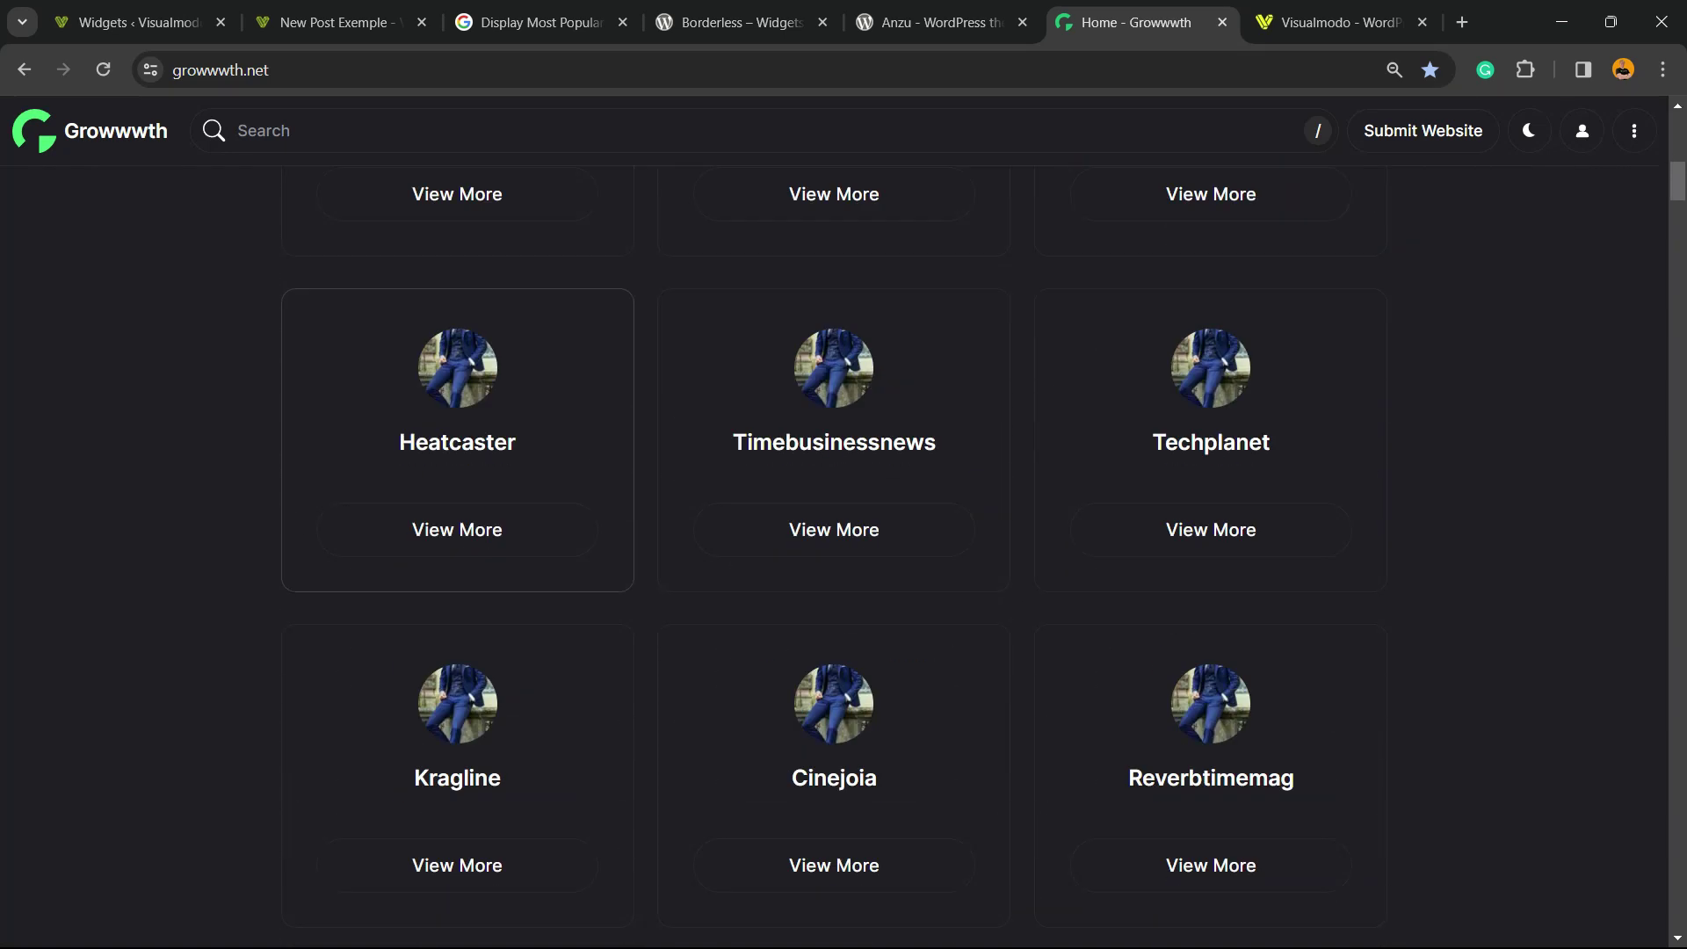
{"action": "scroll", "coordinate": [457, 509], "scroll_direction": "up", "scroll_amount": 5}
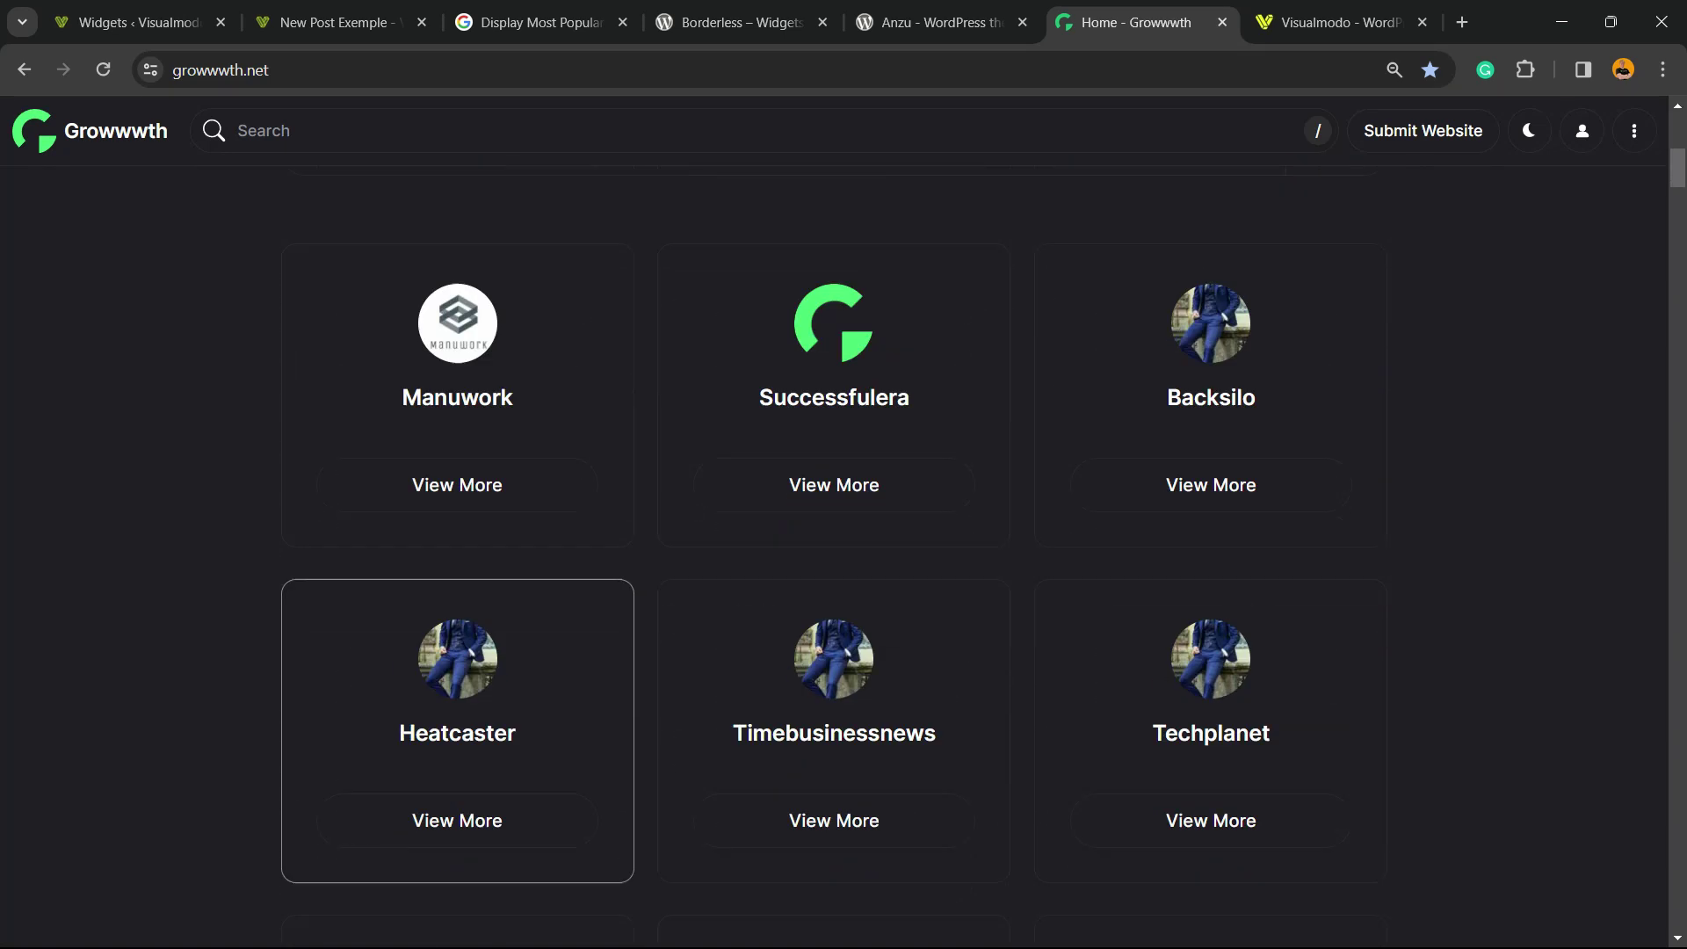
{"action": "scroll", "coordinate": [457, 510], "scroll_direction": "down", "scroll_amount": 2}
{"action": "scroll", "coordinate": [457, 510], "scroll_direction": "down", "scroll_amount": 10}
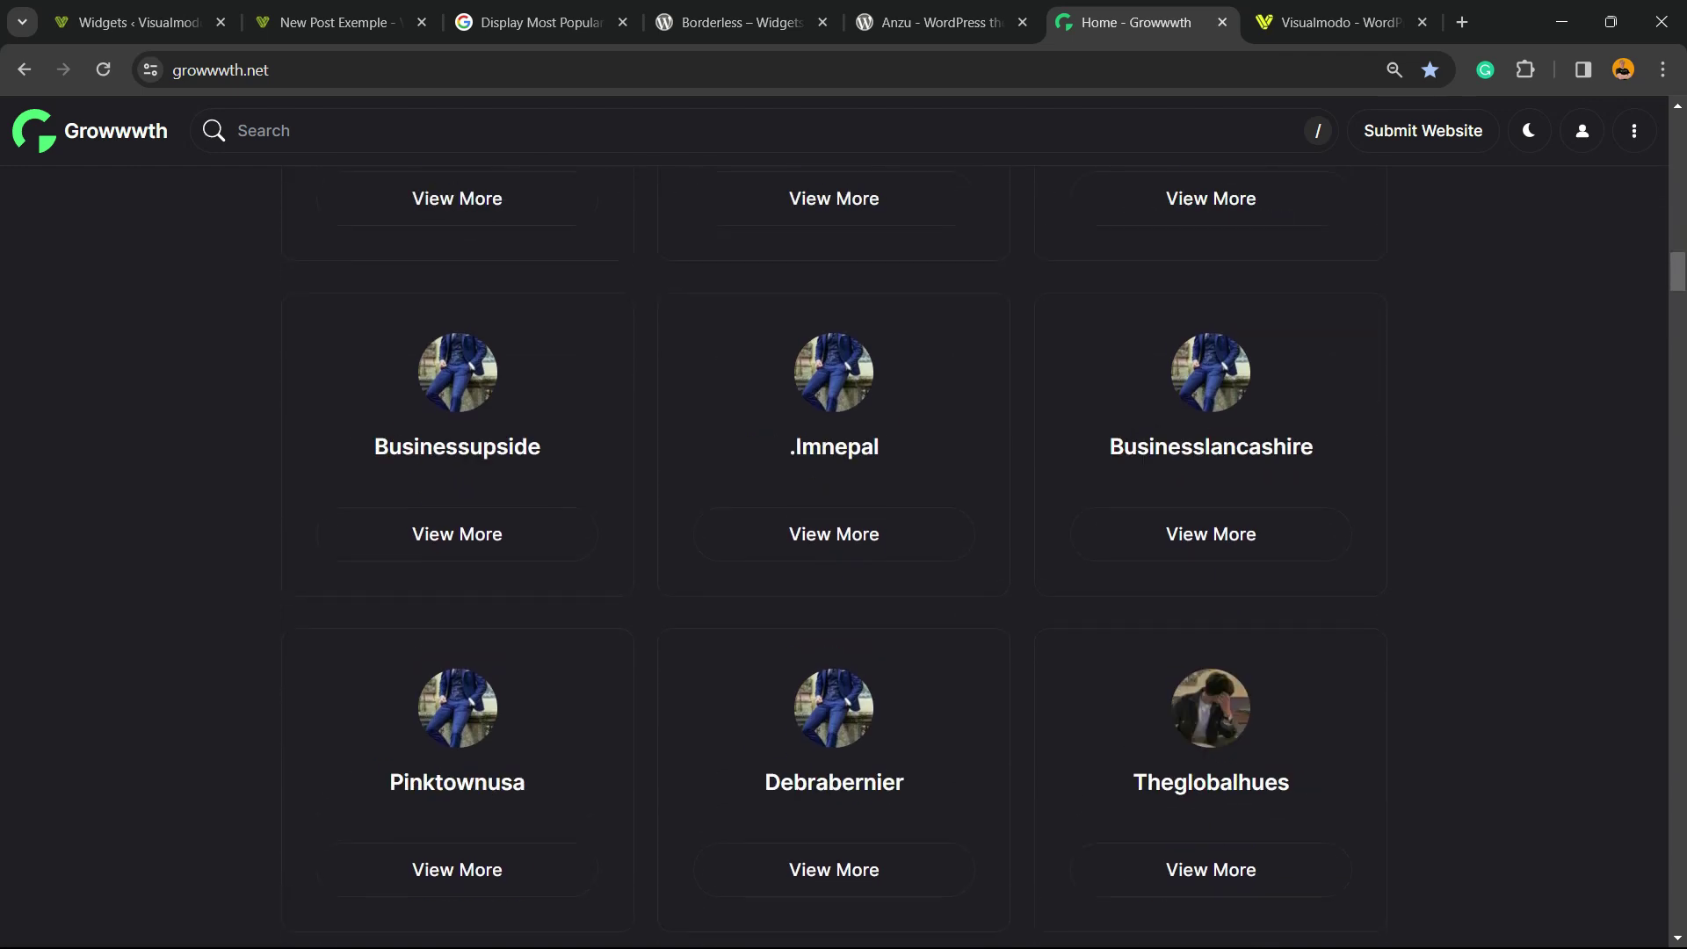
- Open the Templates Library on the Visualmodo website and browse through its starter templates
{"action": "key", "text": "ctrl+Tab"}
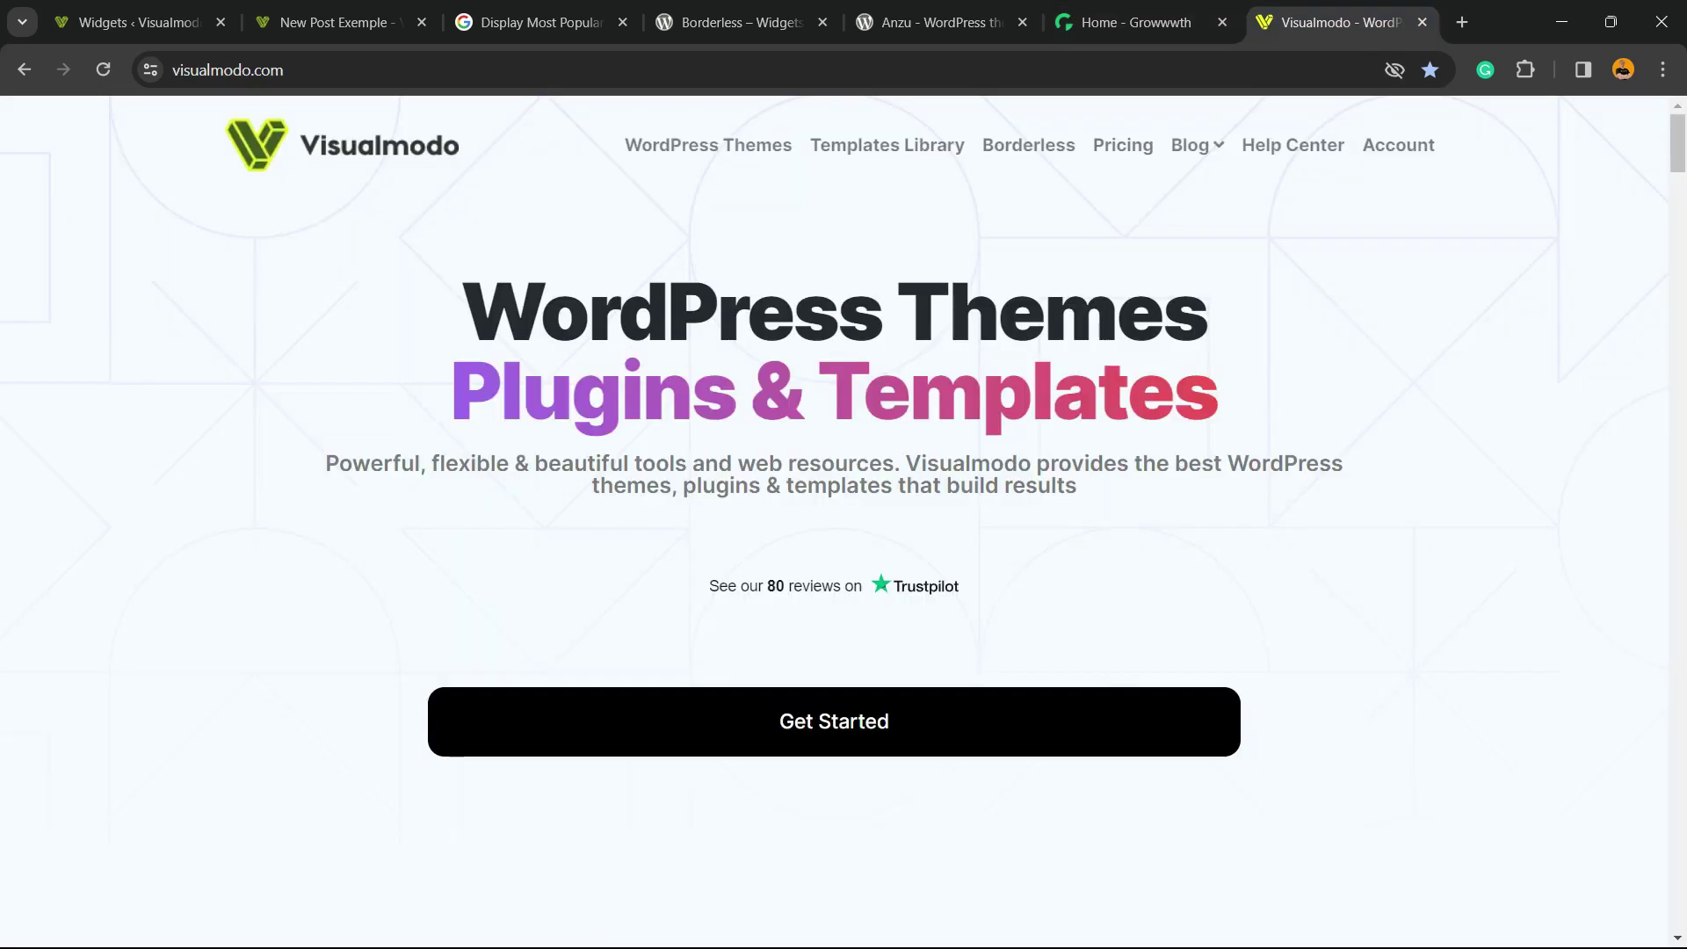
{"action": "left_click", "coordinate": [888, 145]}
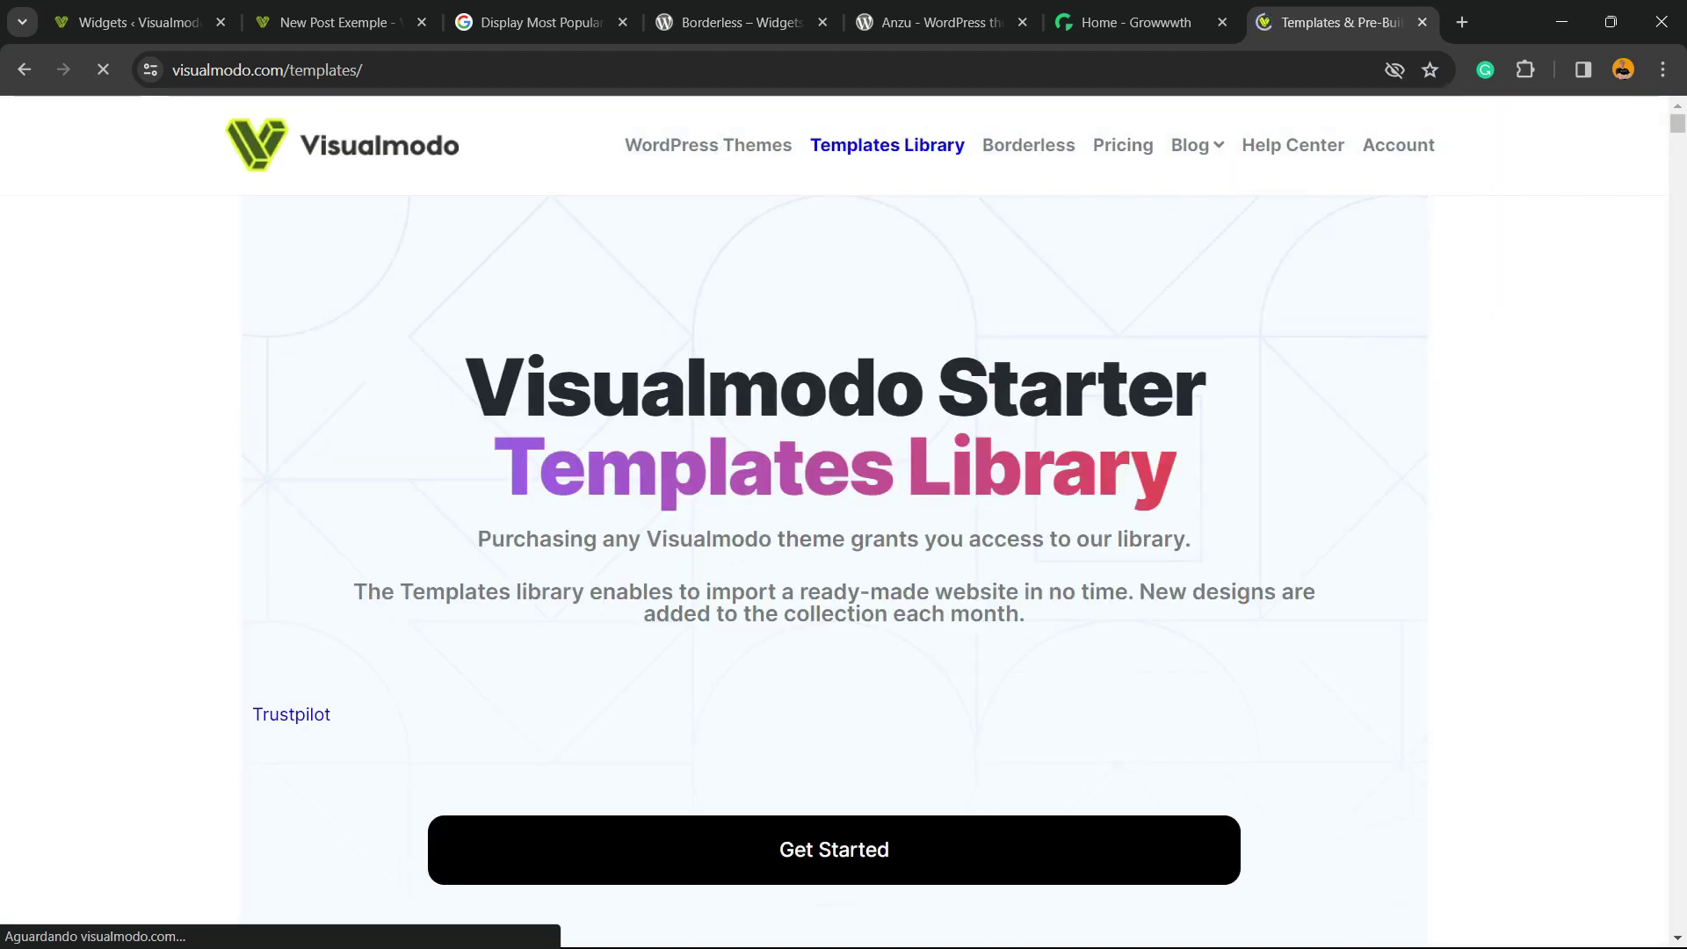
{"action": "scroll", "coordinate": [844, 527], "scroll_direction": "down", "scroll_amount": 7}
{"action": "scroll", "coordinate": [844, 527], "scroll_direction": "down", "scroll_amount": 15}
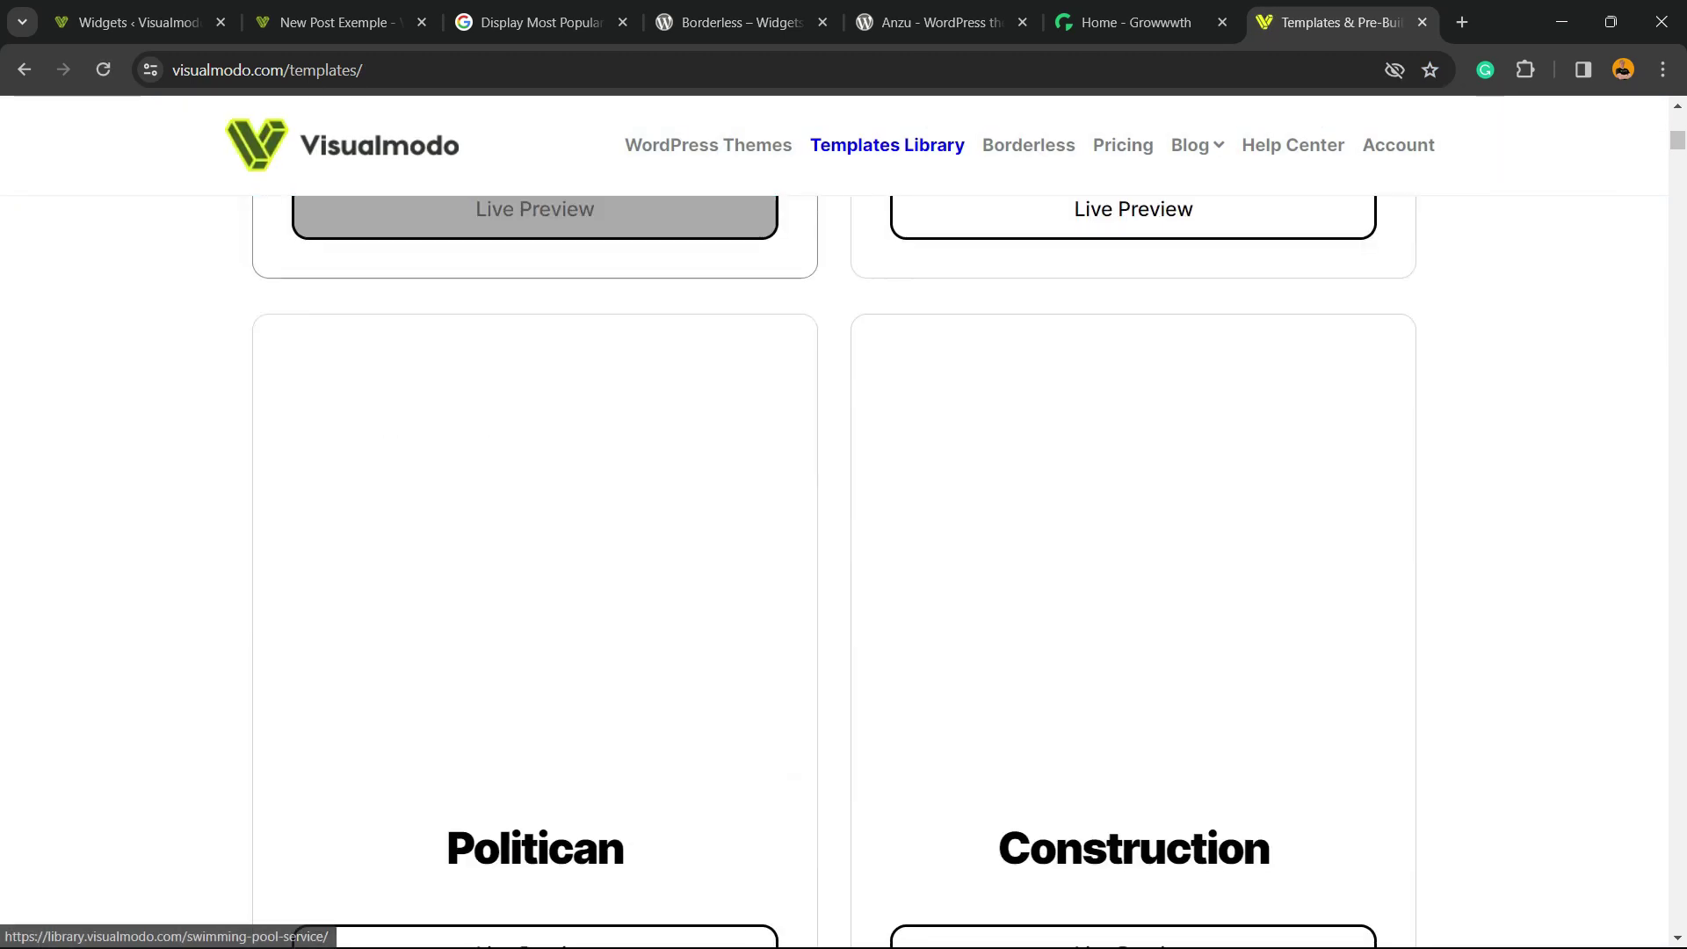
{"action": "scroll", "coordinate": [536, 527], "scroll_direction": "down", "scroll_amount": 20}
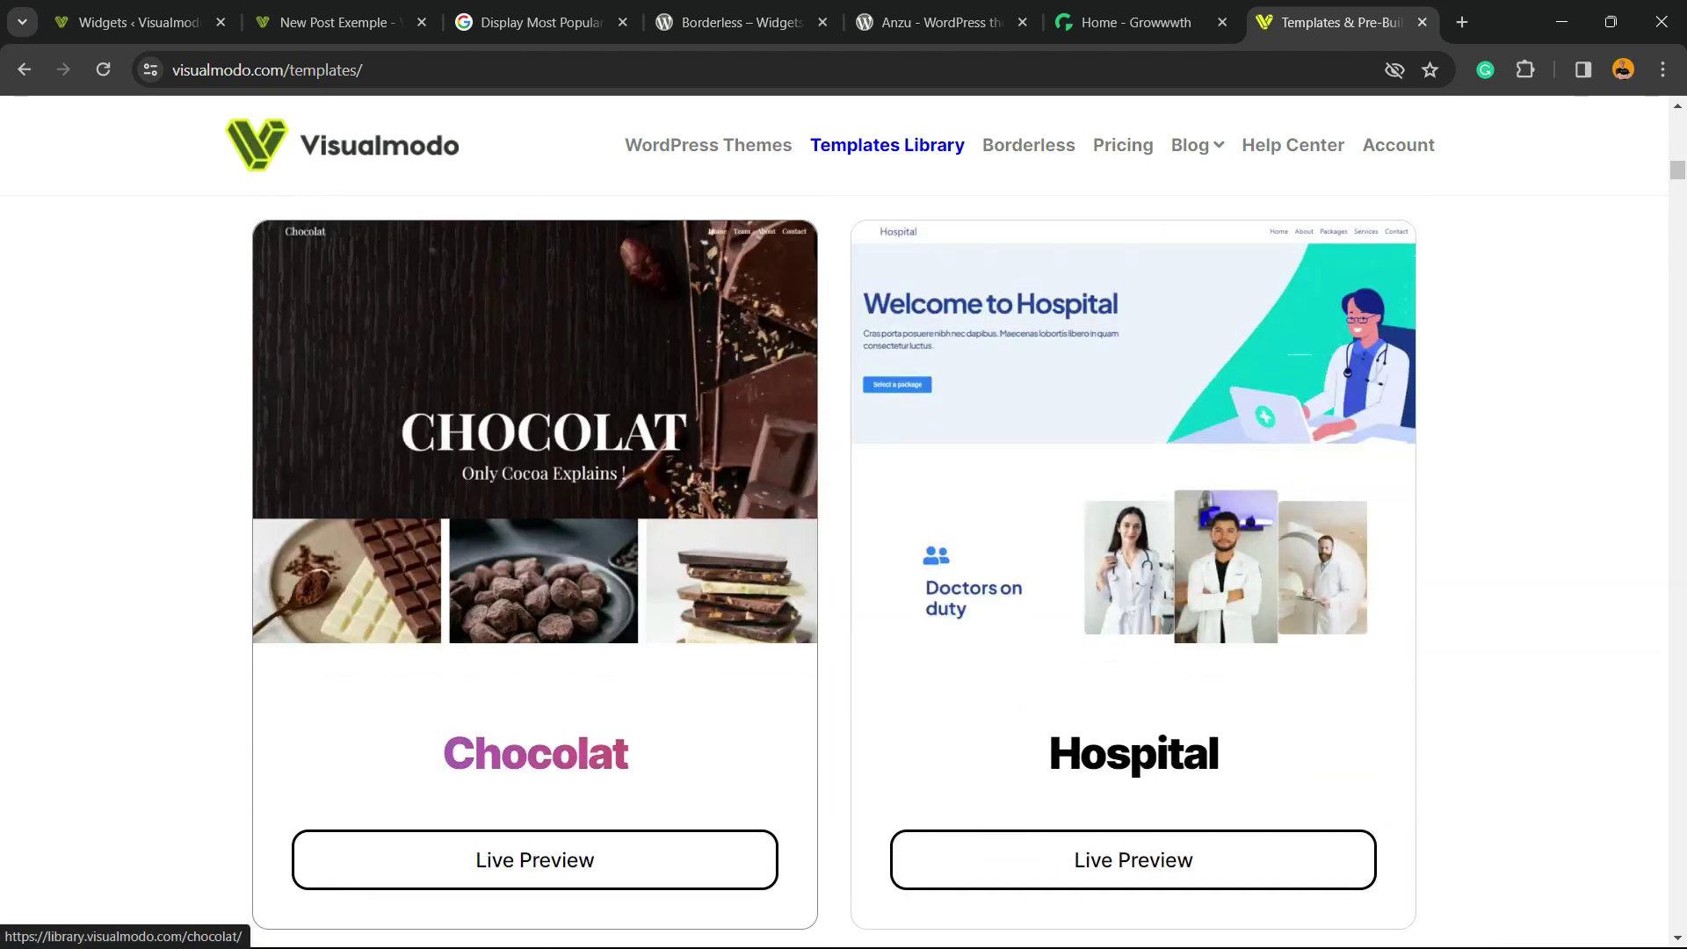
{"action": "scroll", "coordinate": [535, 527], "scroll_direction": "down", "scroll_amount": 20}
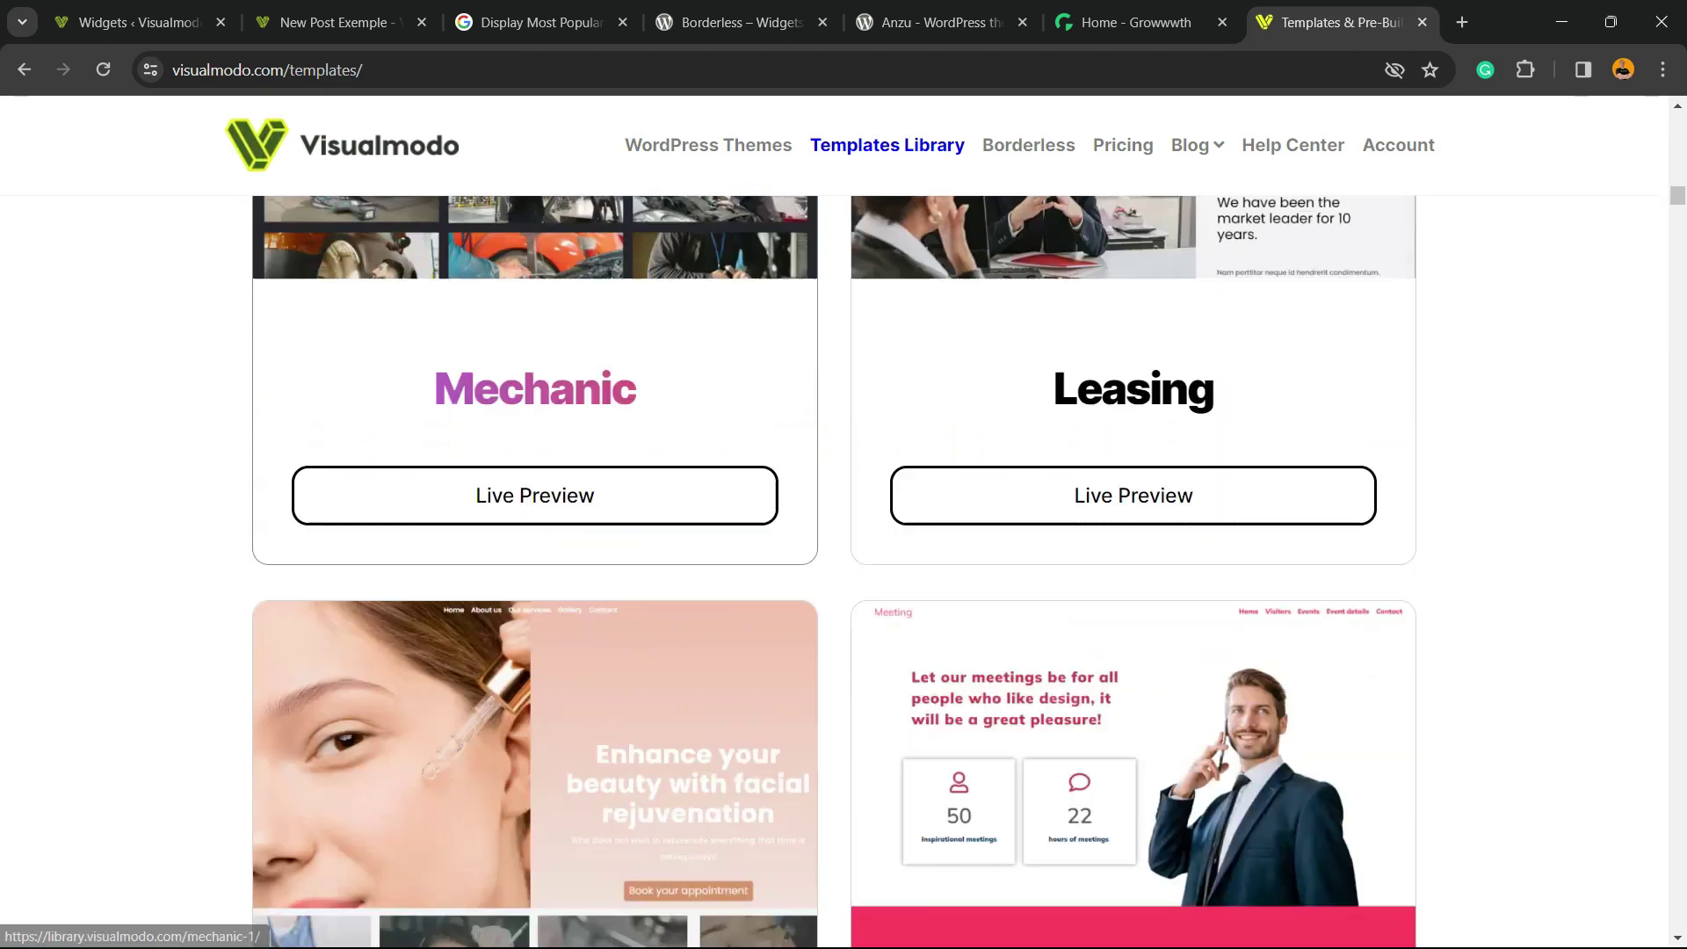
{"action": "scroll", "coordinate": [535, 527], "scroll_direction": "down", "scroll_amount": 20}
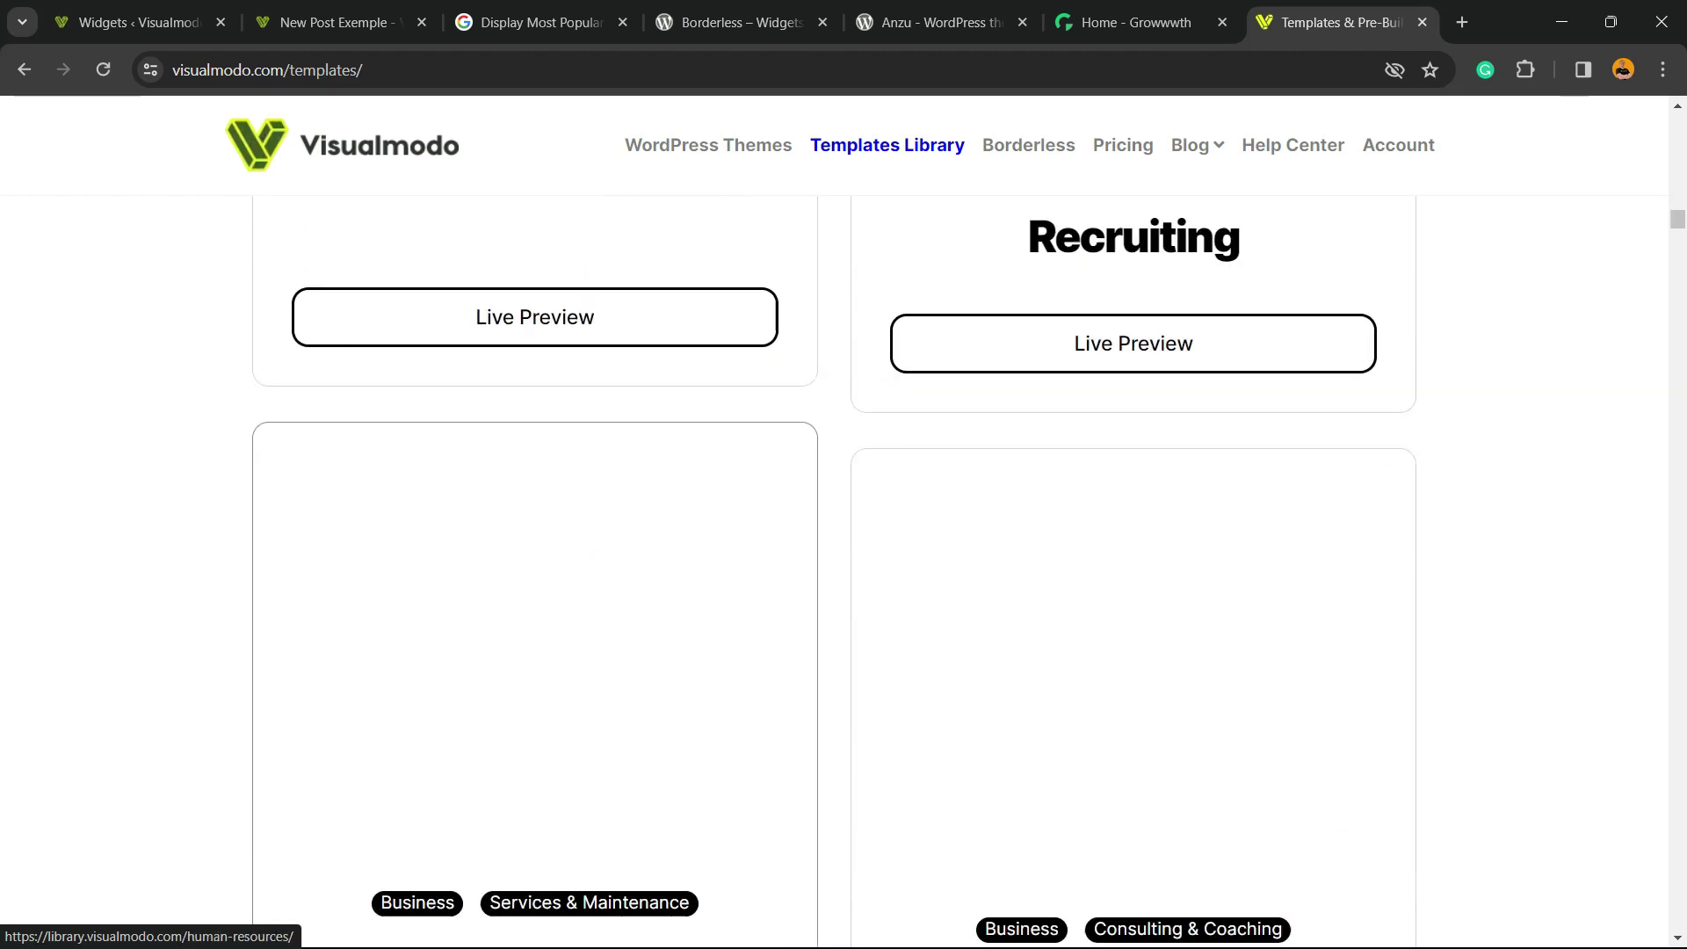
{"action": "scroll", "coordinate": [535, 528], "scroll_direction": "down", "scroll_amount": 20}
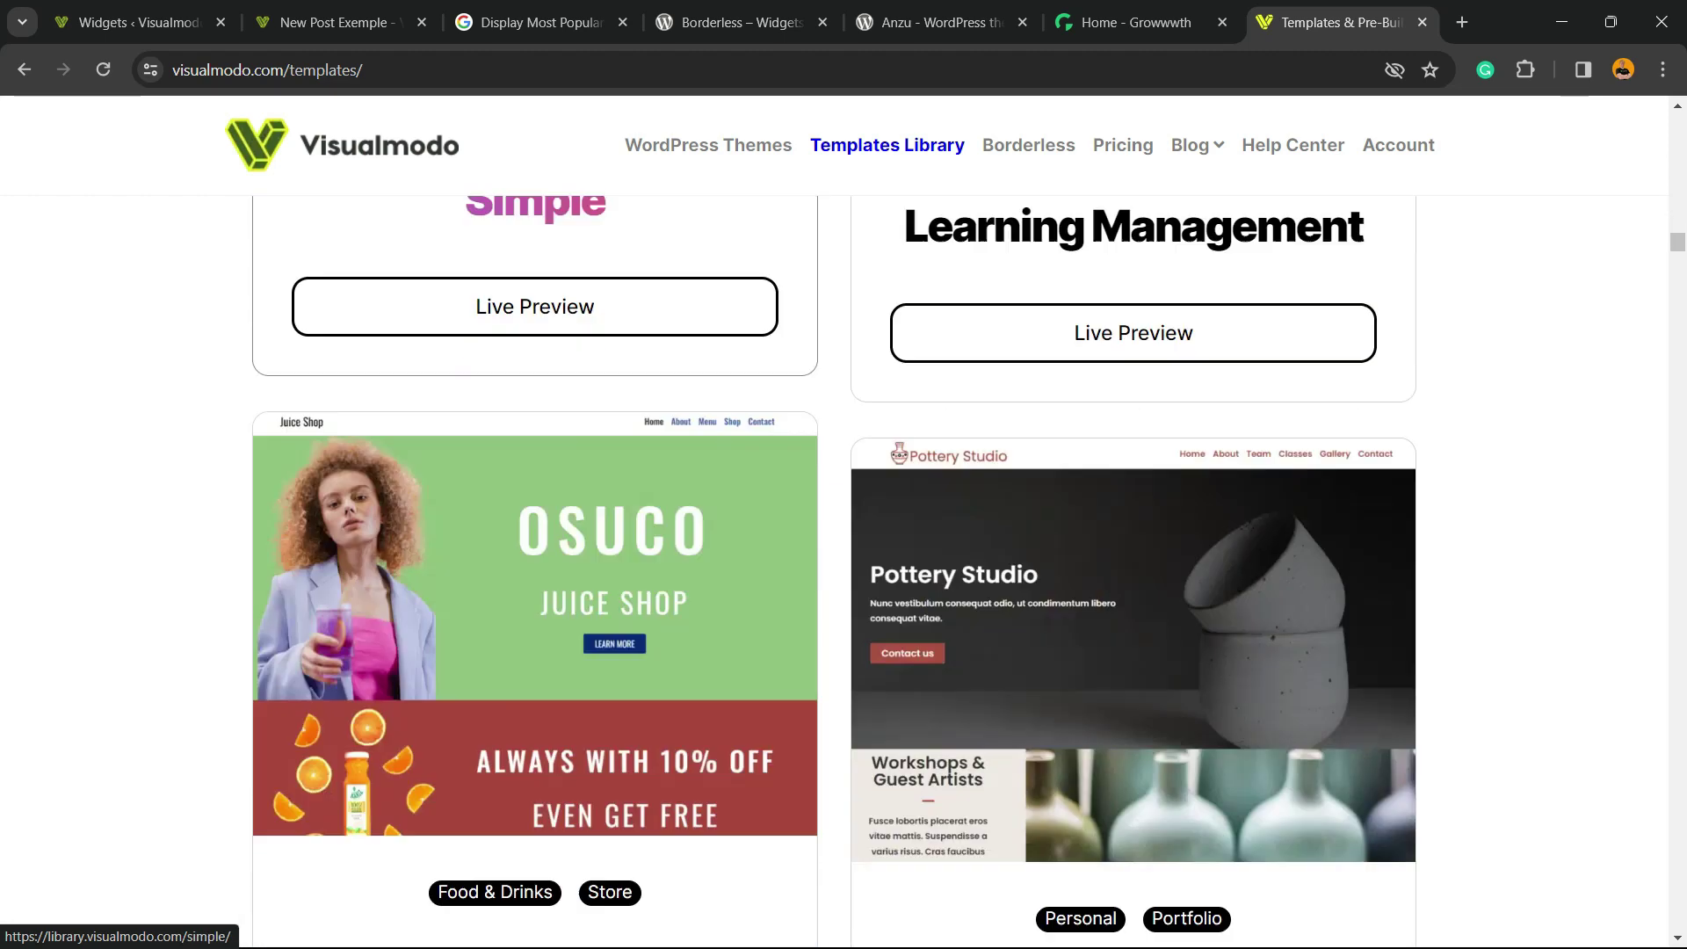
{"action": "scroll", "coordinate": [535, 528], "scroll_direction": "down", "scroll_amount": 20}
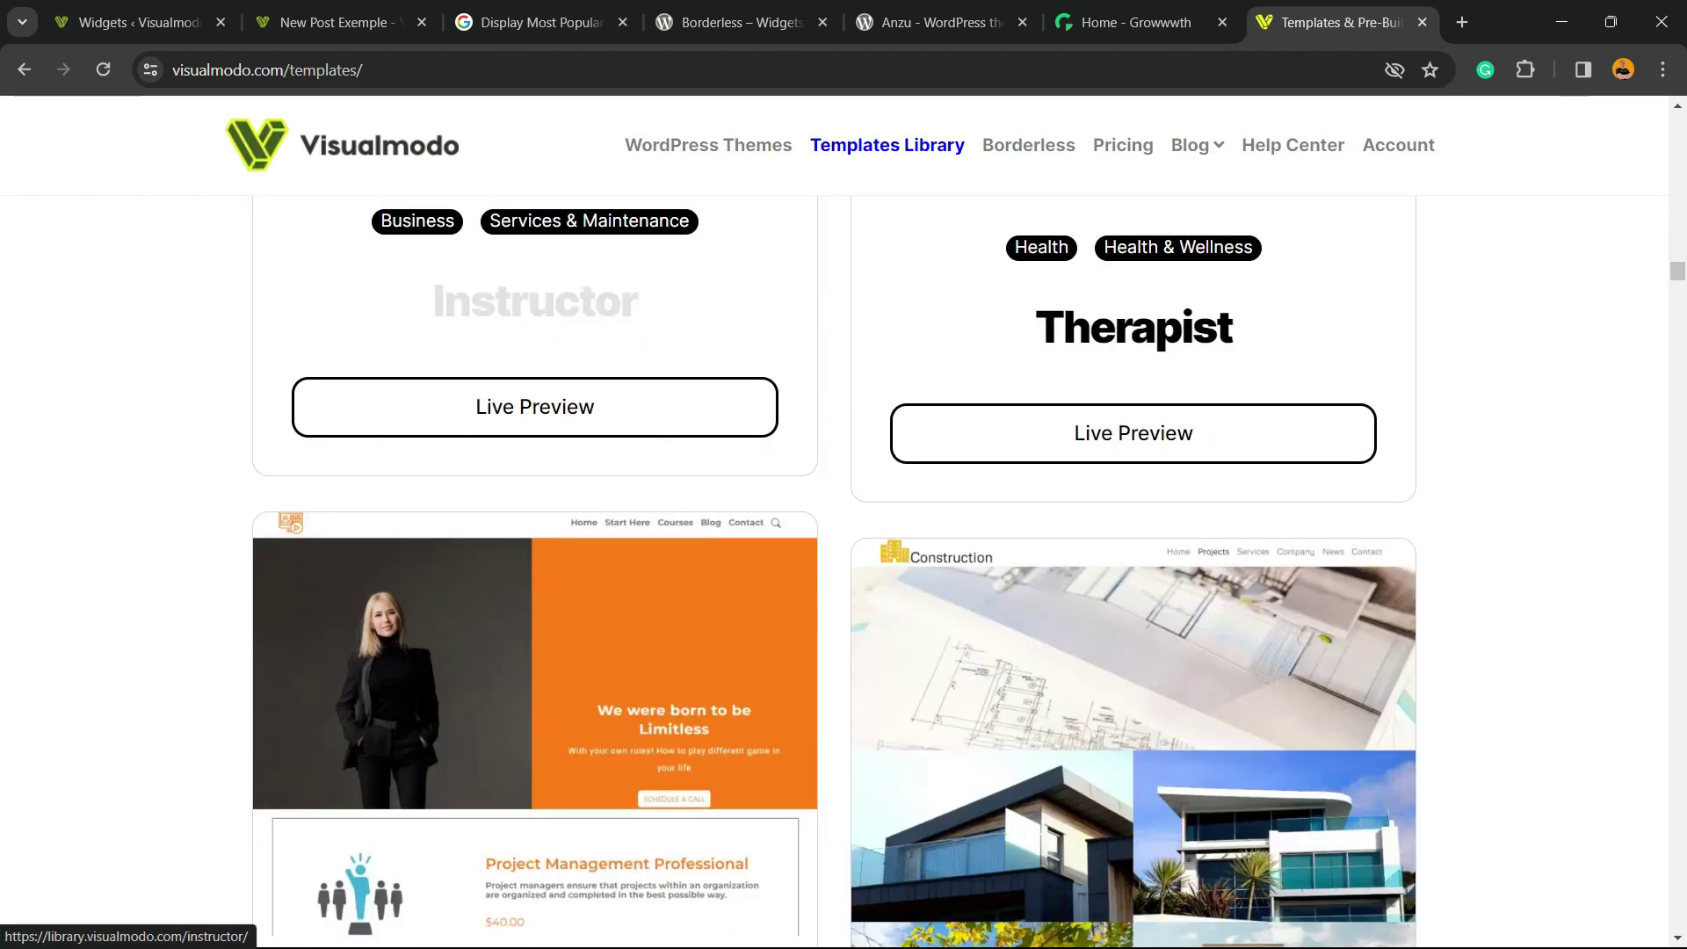
{"action": "scroll", "coordinate": [535, 528], "scroll_direction": "down", "scroll_amount": 10}
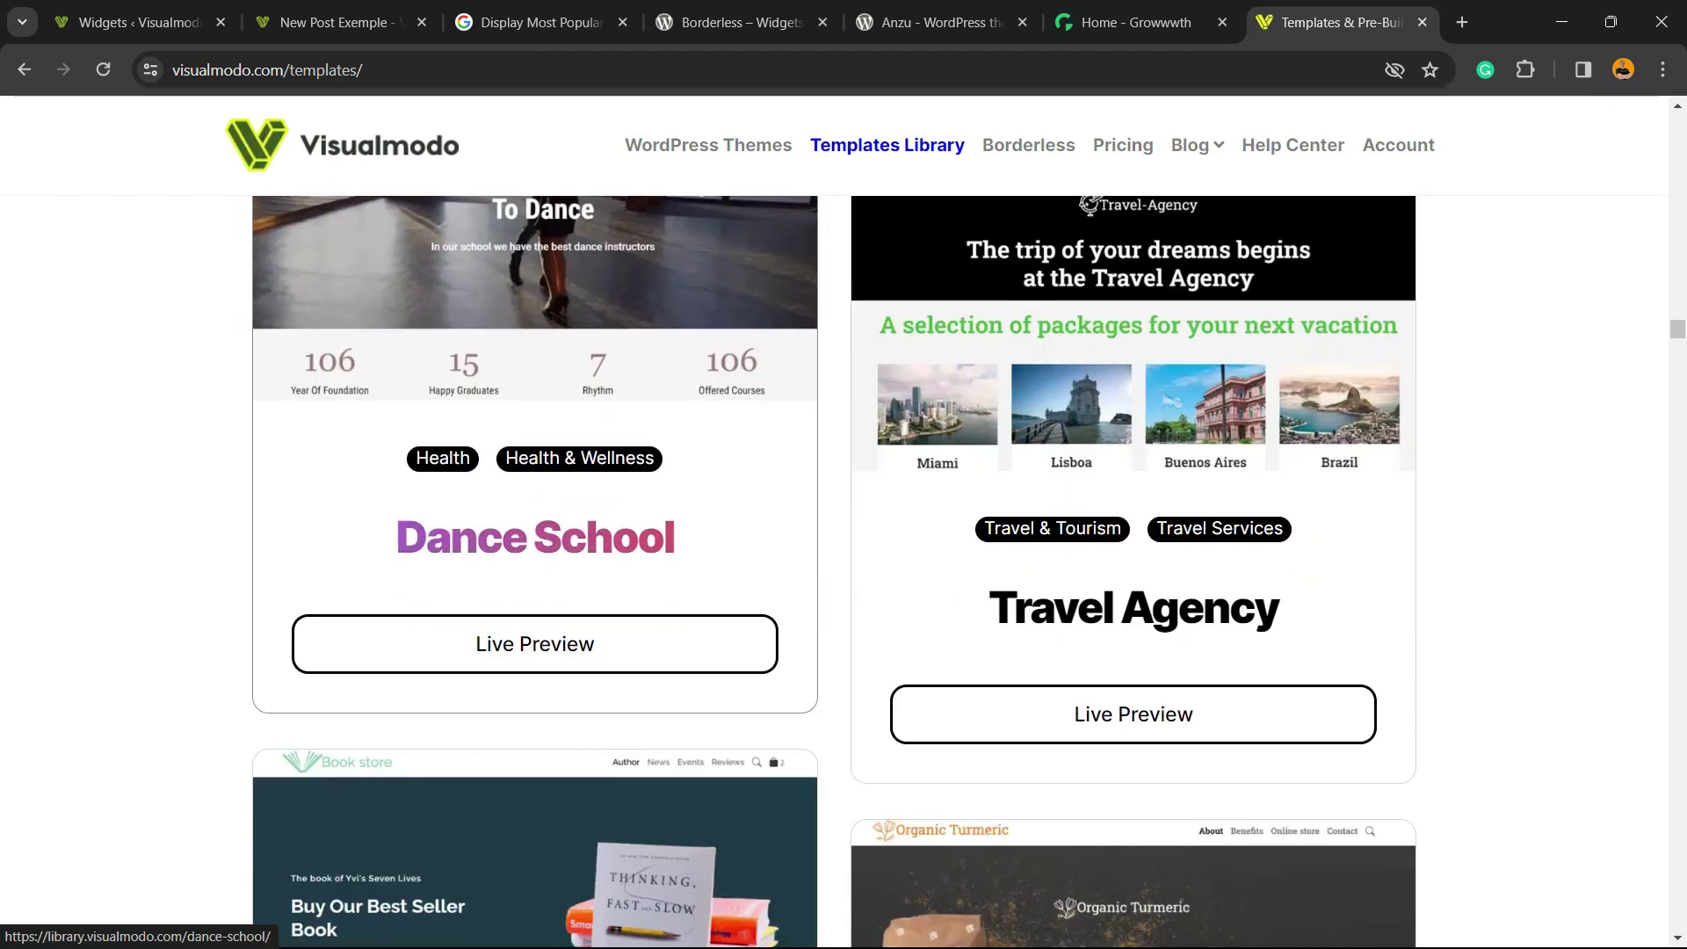
{"action": "scroll", "coordinate": [535, 527], "scroll_direction": "down", "scroll_amount": 20}
{"action": "scroll", "coordinate": [535, 527], "scroll_direction": "down", "scroll_amount": 10}
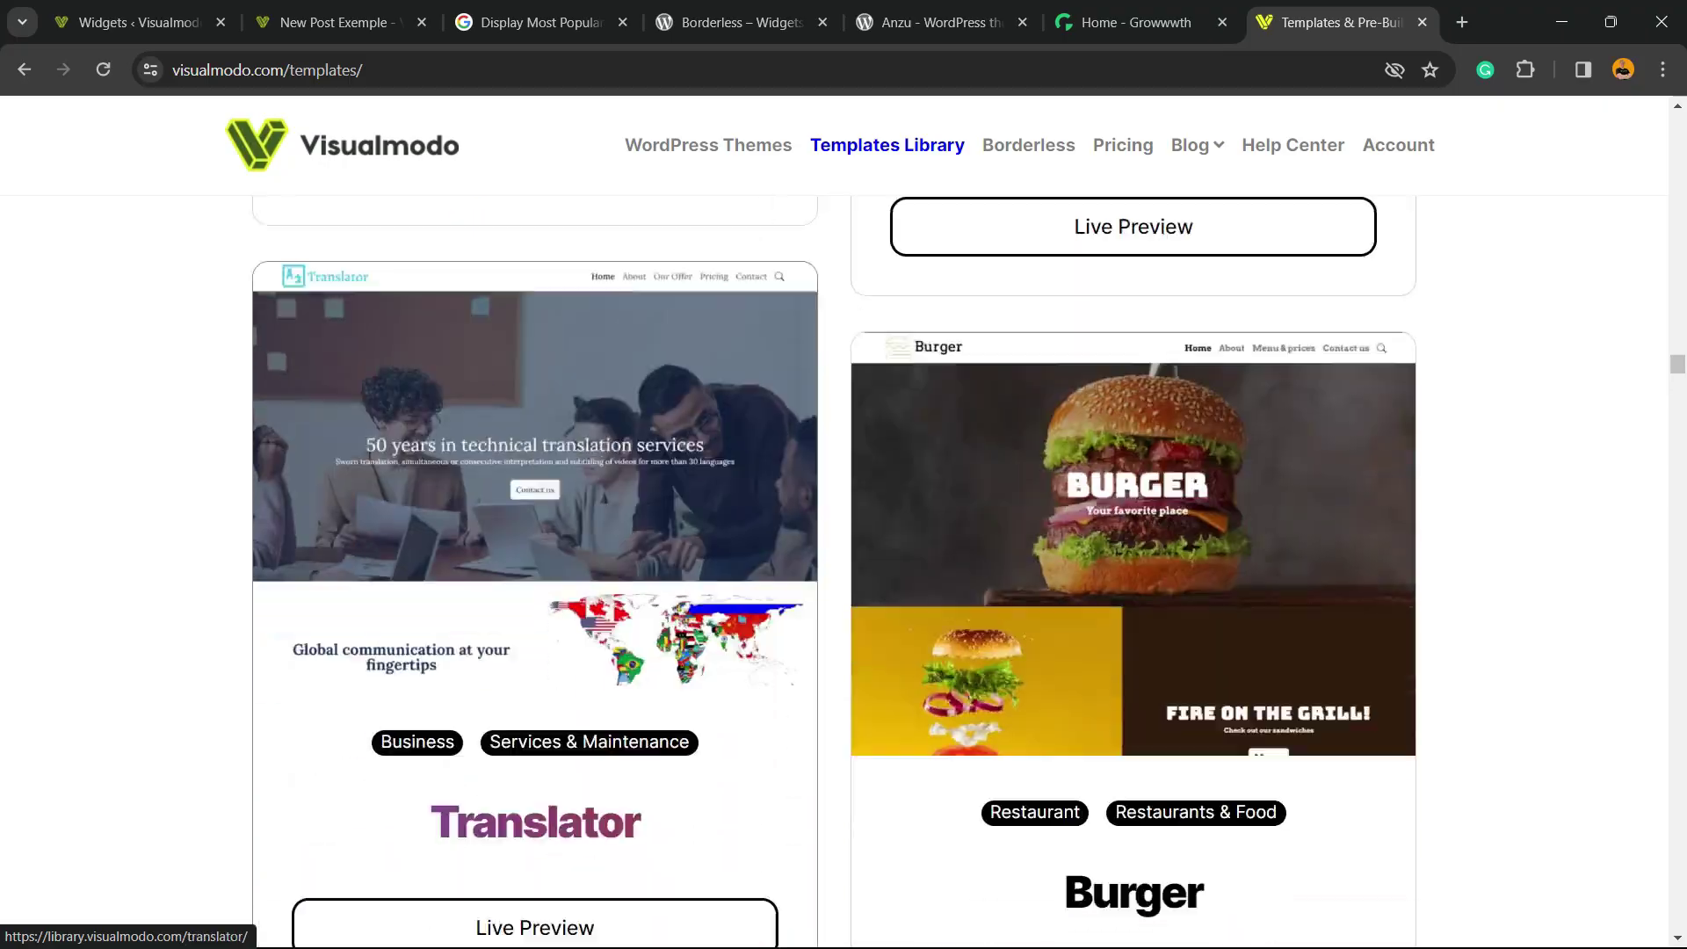